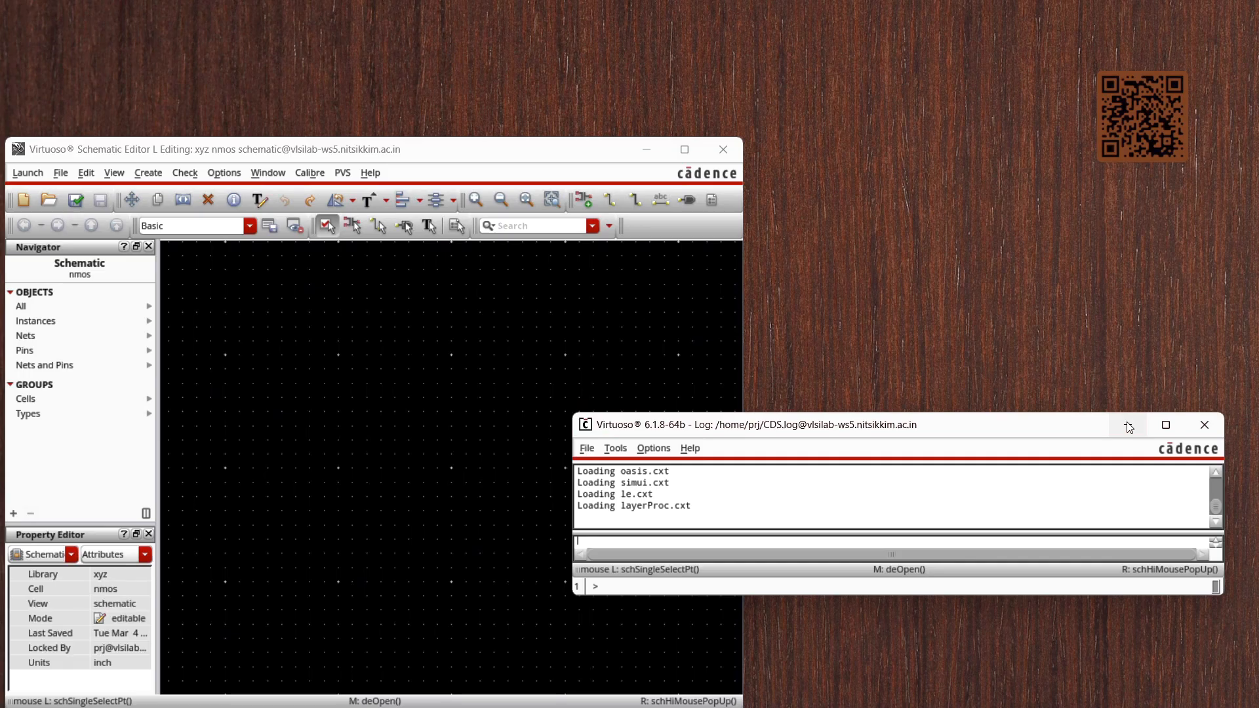
- Minimize the Virtuoso log window to leave the nmos schematic editor in view
{"action": "left_click", "coordinate": [1129, 428]}
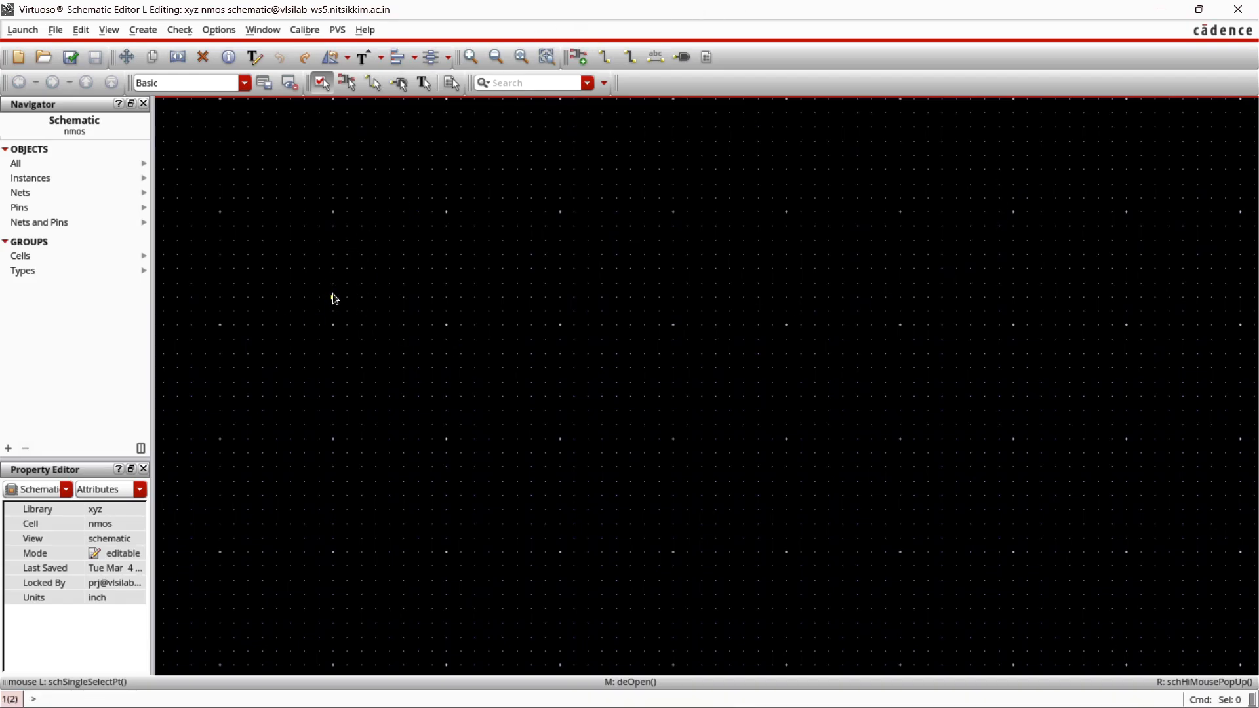
{"action": "left_click", "coordinate": [583, 62]}
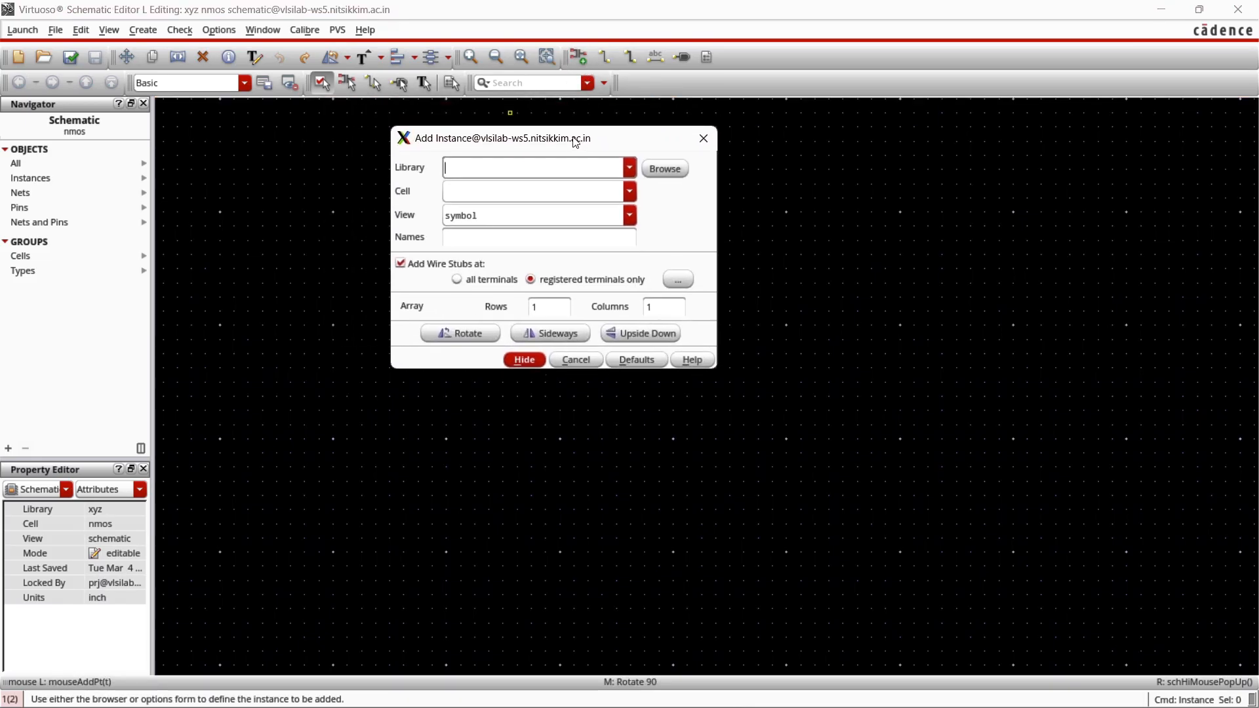
{"action": "left_click_drag", "start_coordinate": [576, 143], "coordinate": [562, 175]}
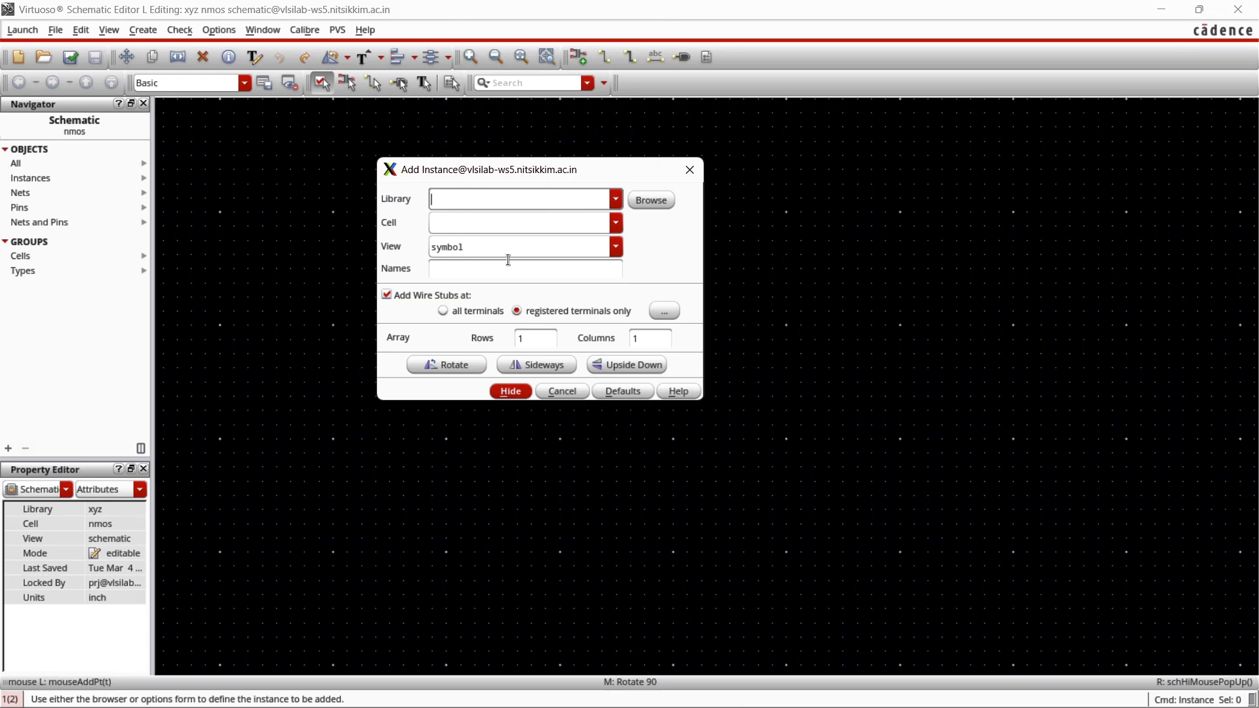
{"action": "left_click", "coordinate": [696, 172]}
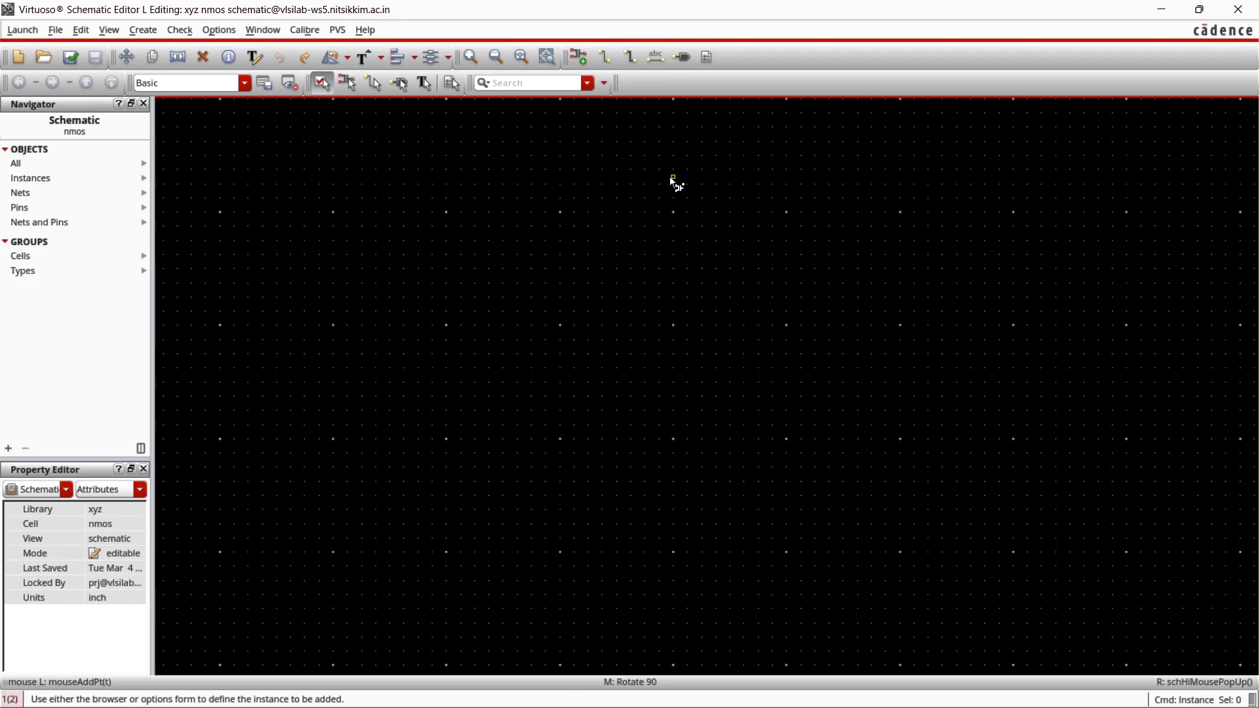
{"action": "key", "text": "Escape"}
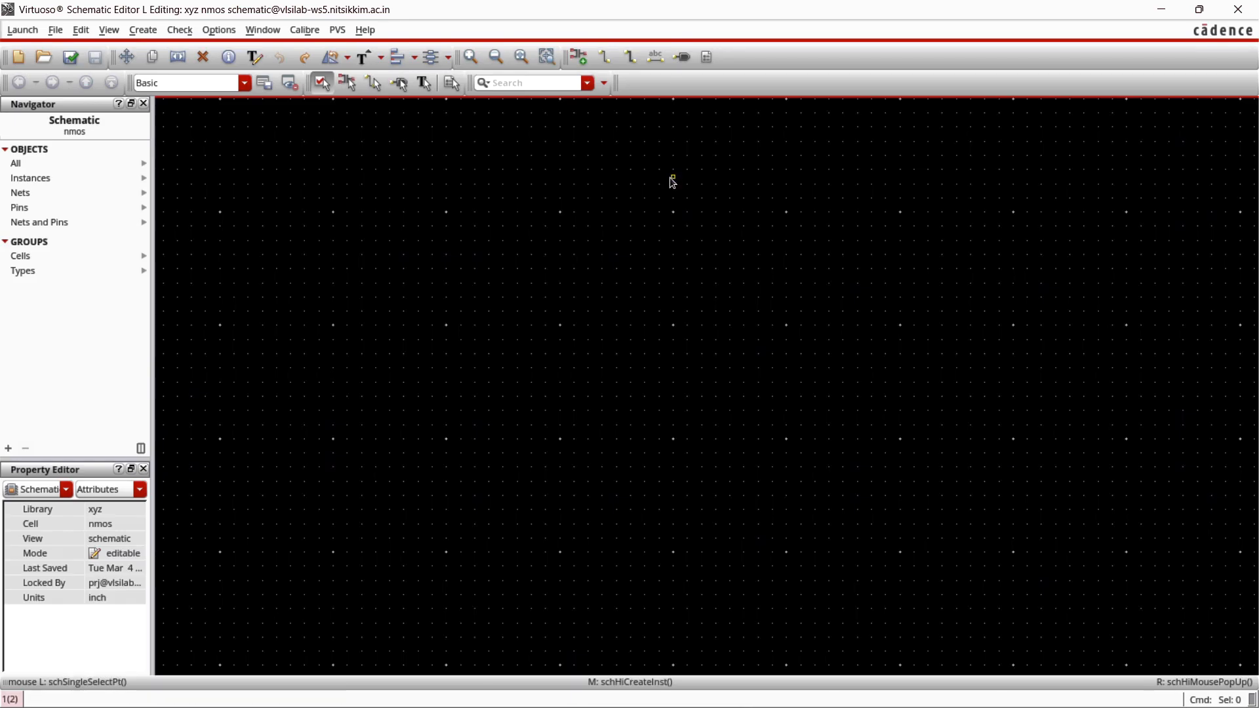
{"action": "key", "text": "i"}
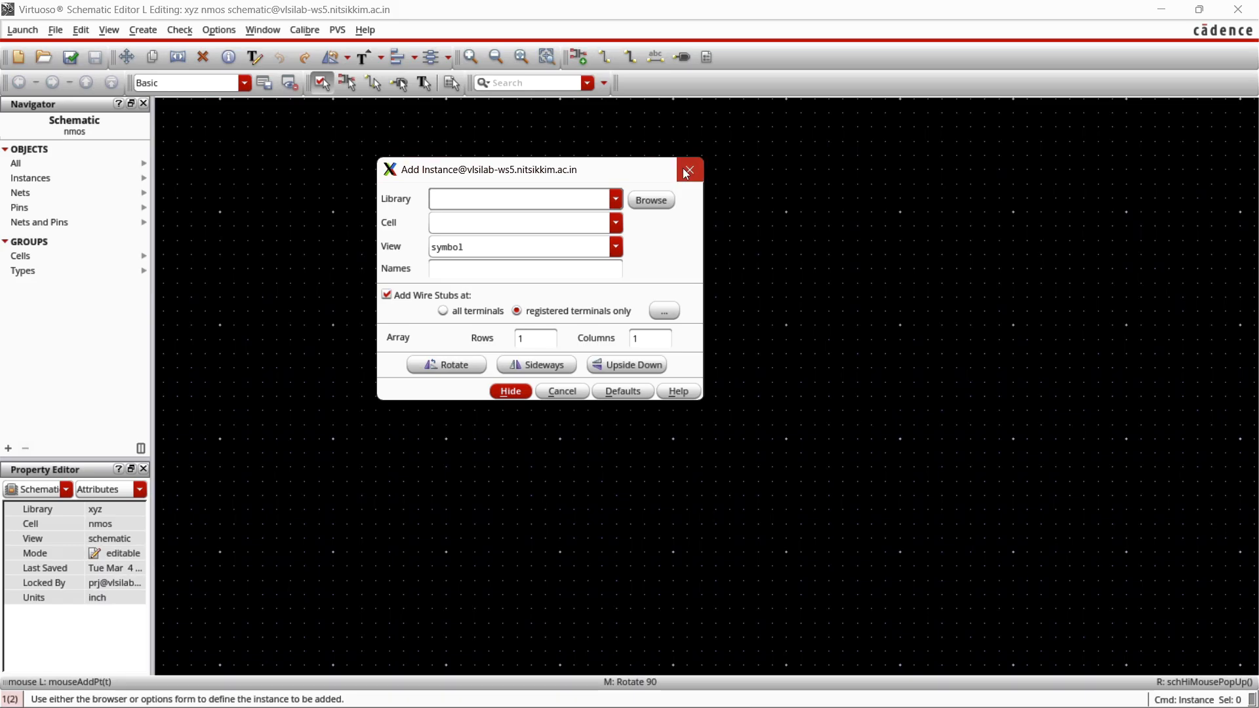
{"action": "left_click", "coordinate": [687, 171]}
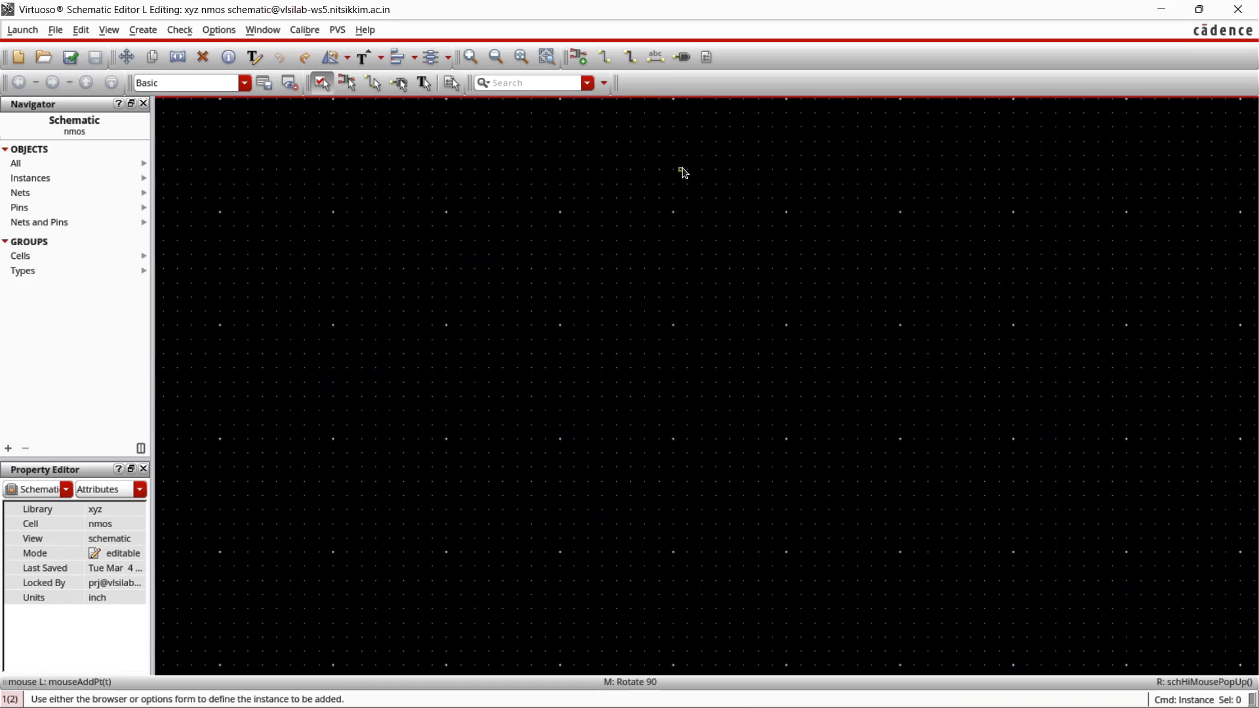
{"action": "key", "text": "Escape"}
{"action": "key", "text": "p"}
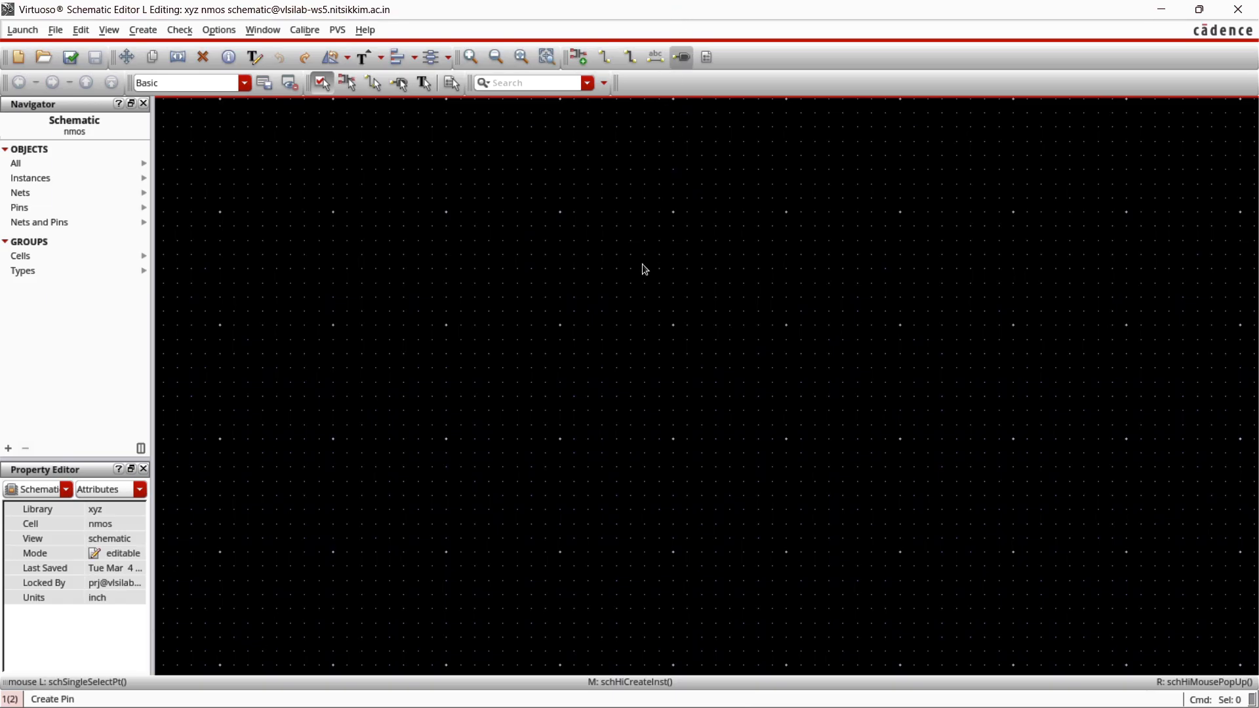
{"action": "key", "text": "Escape"}
- Start adding an instance of the nmos_18 cell from the ts018_scl_prim library with the symbol view
{"action": "left_click", "coordinate": [582, 61]}
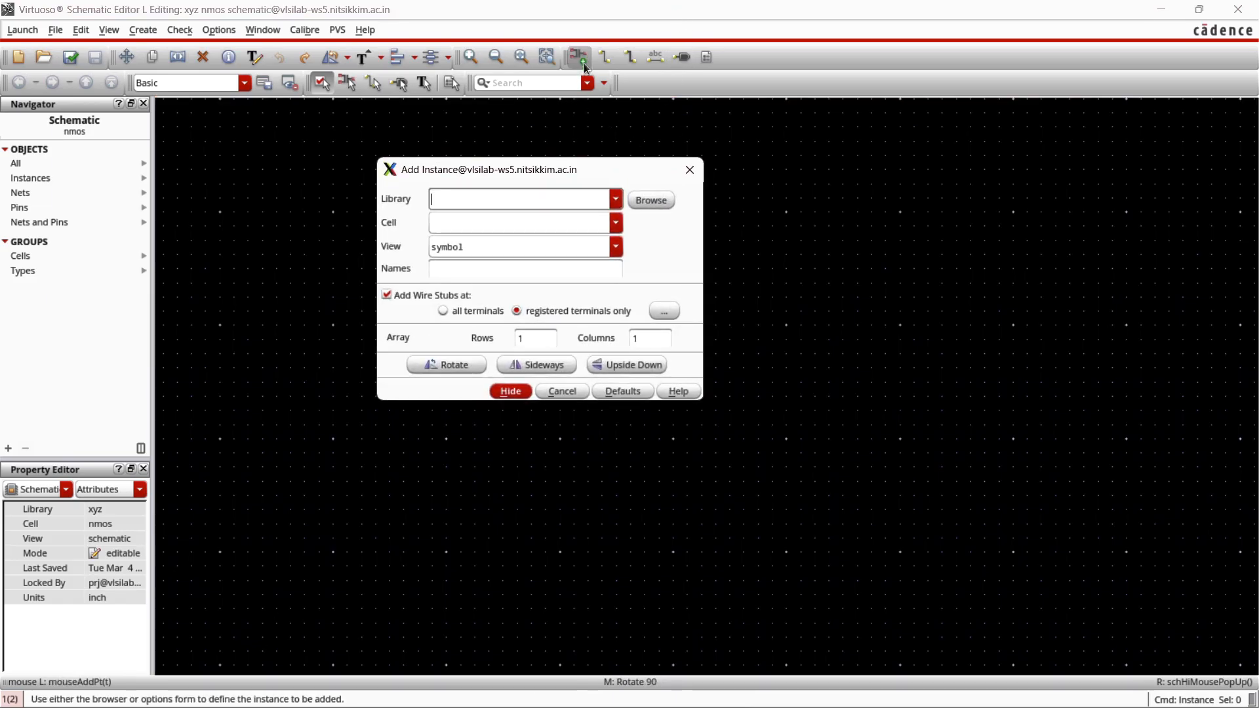
{"action": "left_click_drag", "start_coordinate": [548, 177], "coordinate": [581, 183]}
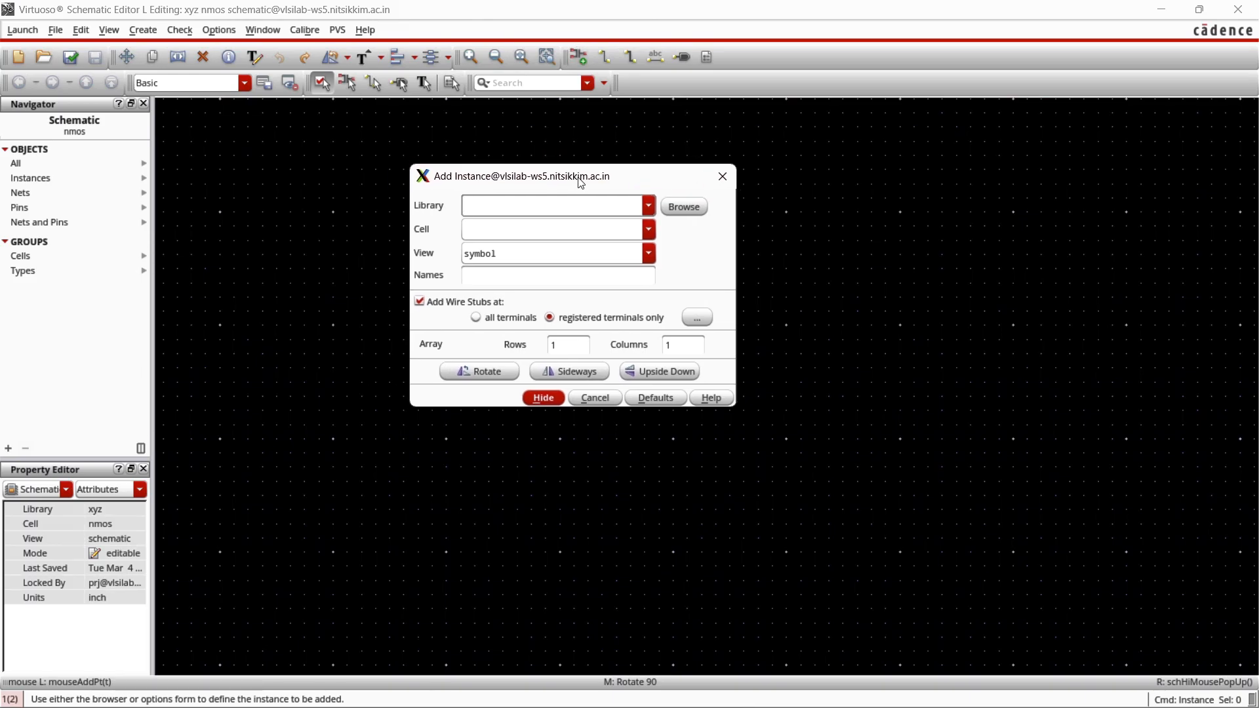
{"action": "left_click", "coordinate": [645, 206]}
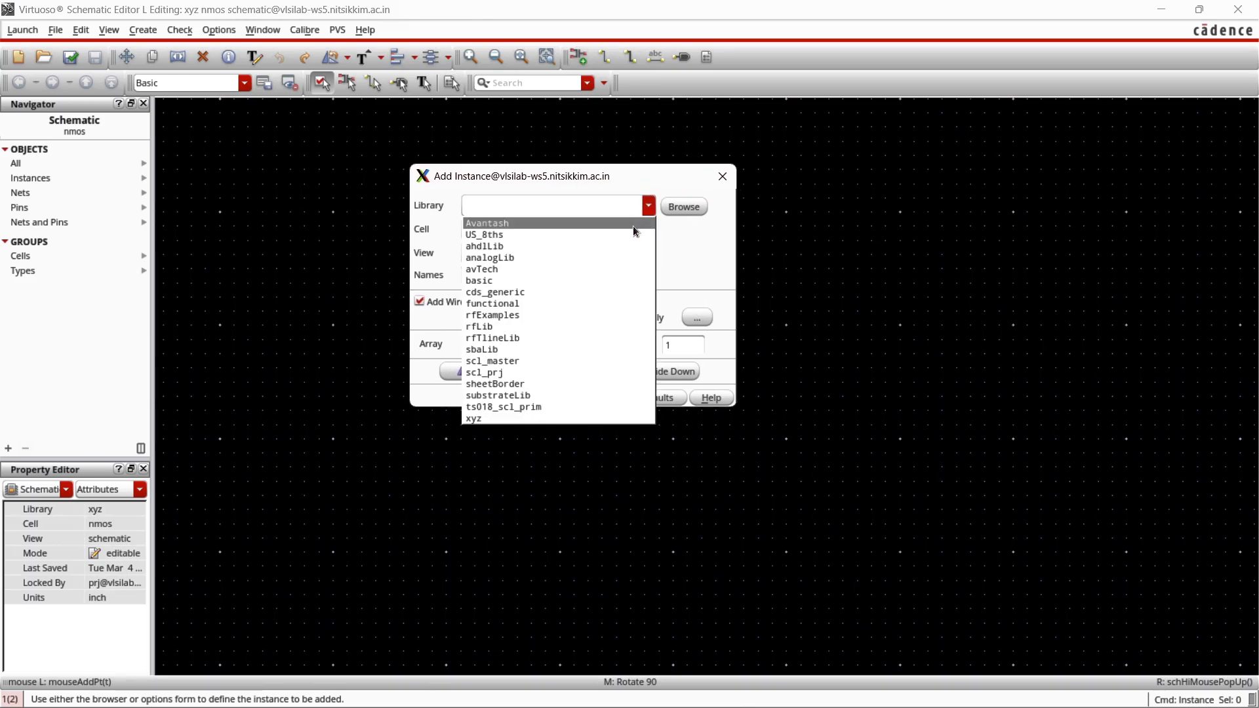
{"action": "left_click", "coordinate": [531, 406]}
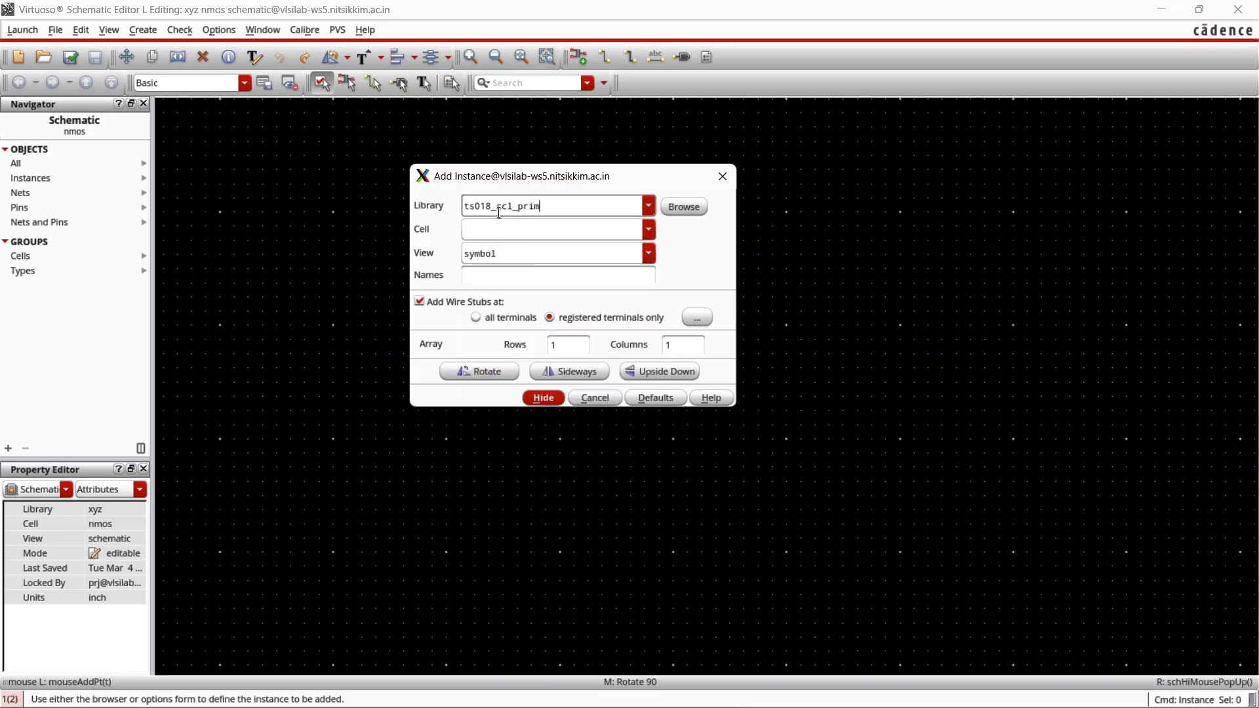
{"action": "left_click", "coordinate": [646, 233]}
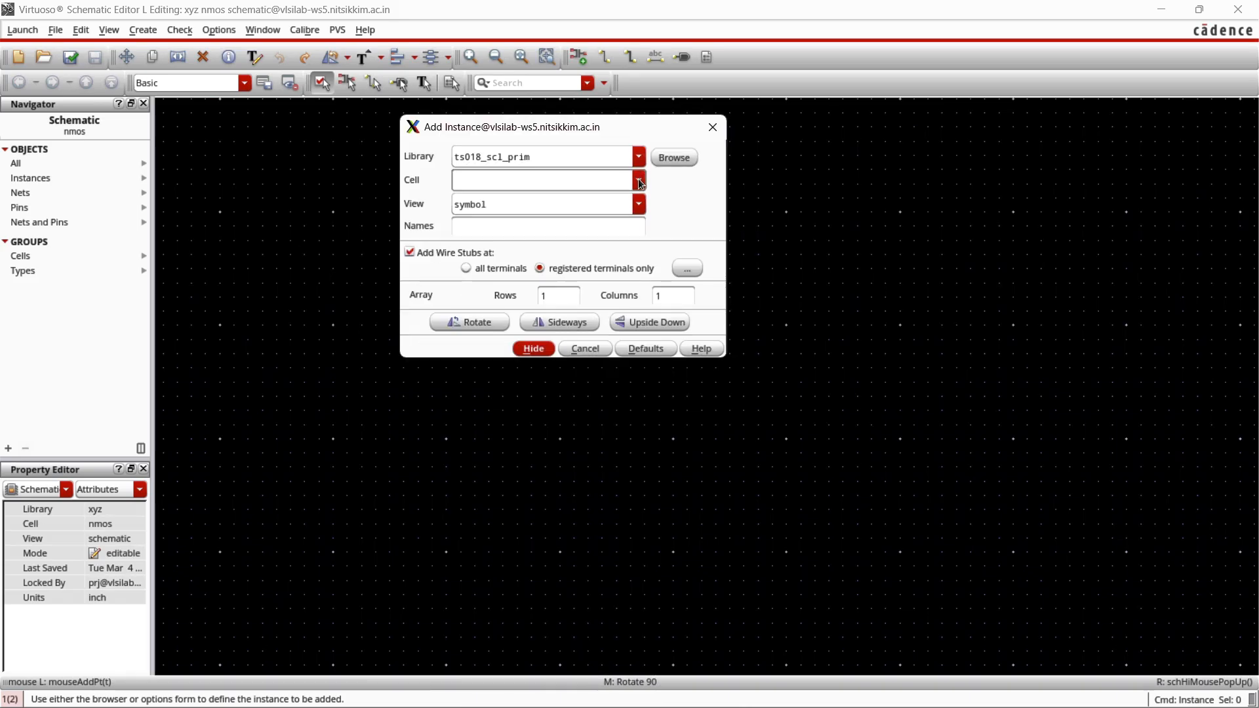
{"action": "left_click", "coordinate": [639, 181]}
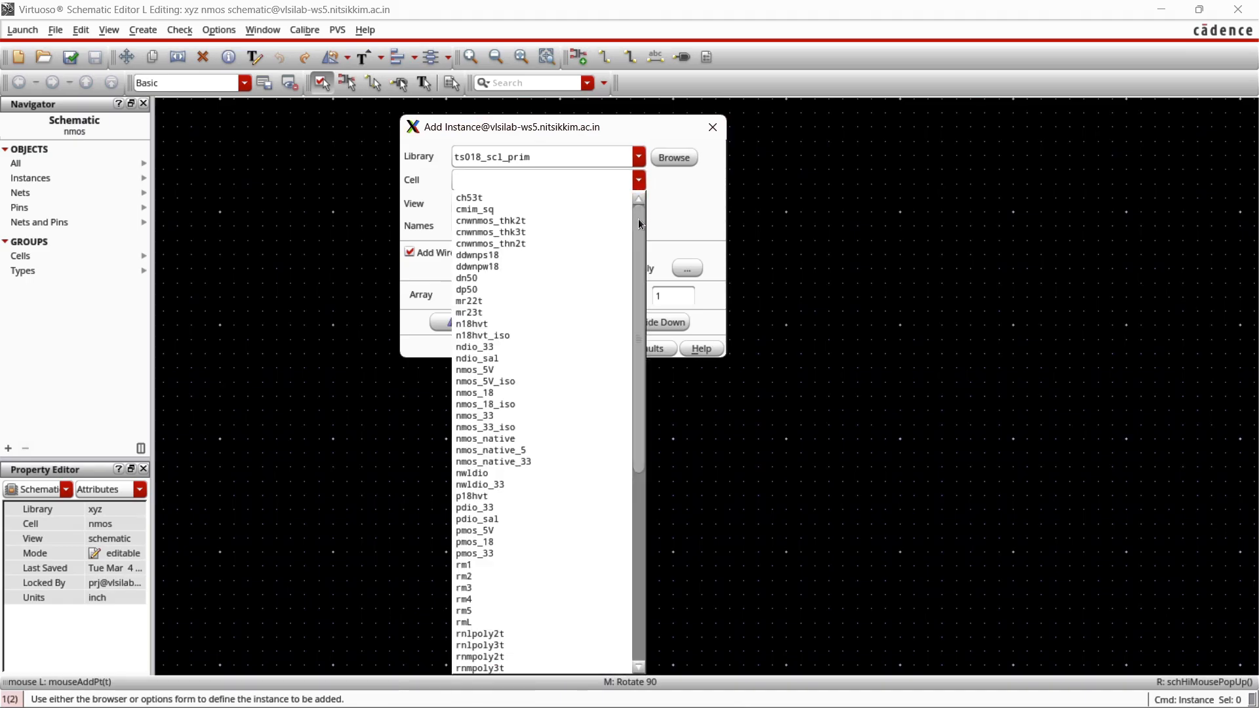
{"action": "mouse_move", "coordinate": [637, 261]}
{"action": "left_mouse_down"}
{"action": "mouse_move", "coordinate": [644, 448]}
{"action": "mouse_move", "coordinate": [656, 264]}
{"action": "left_mouse_up"}
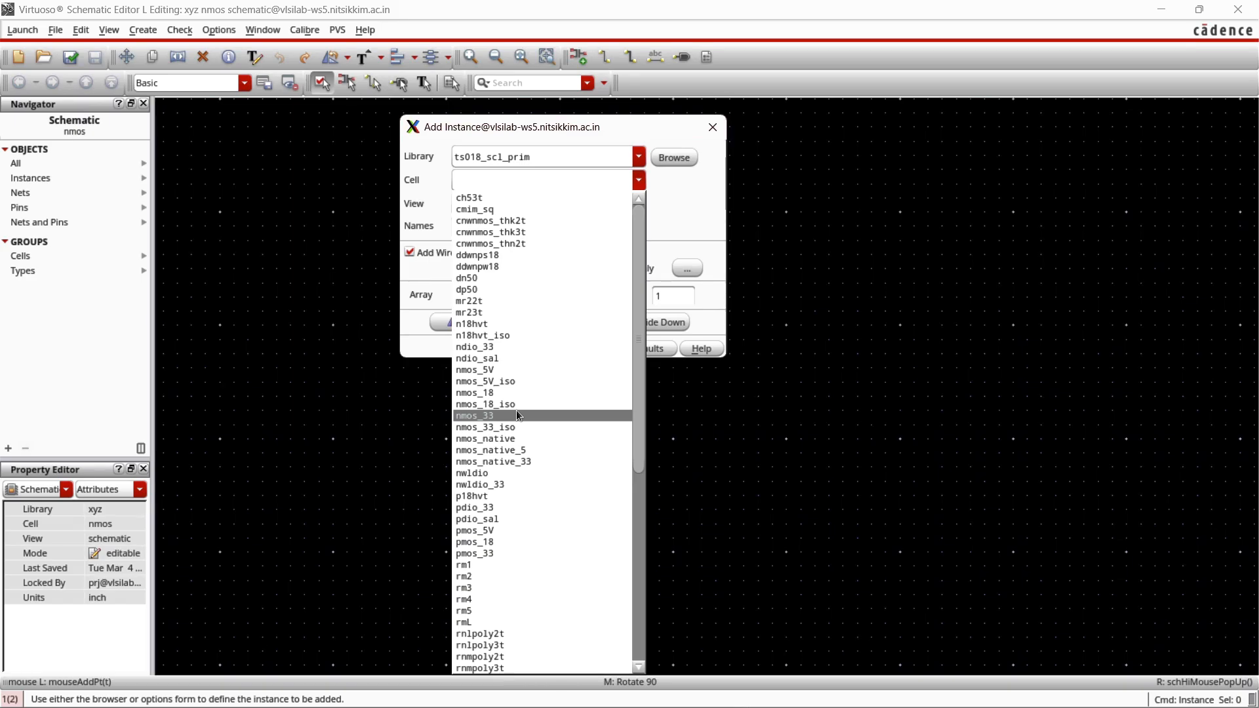
{"action": "left_click", "coordinate": [584, 393]}
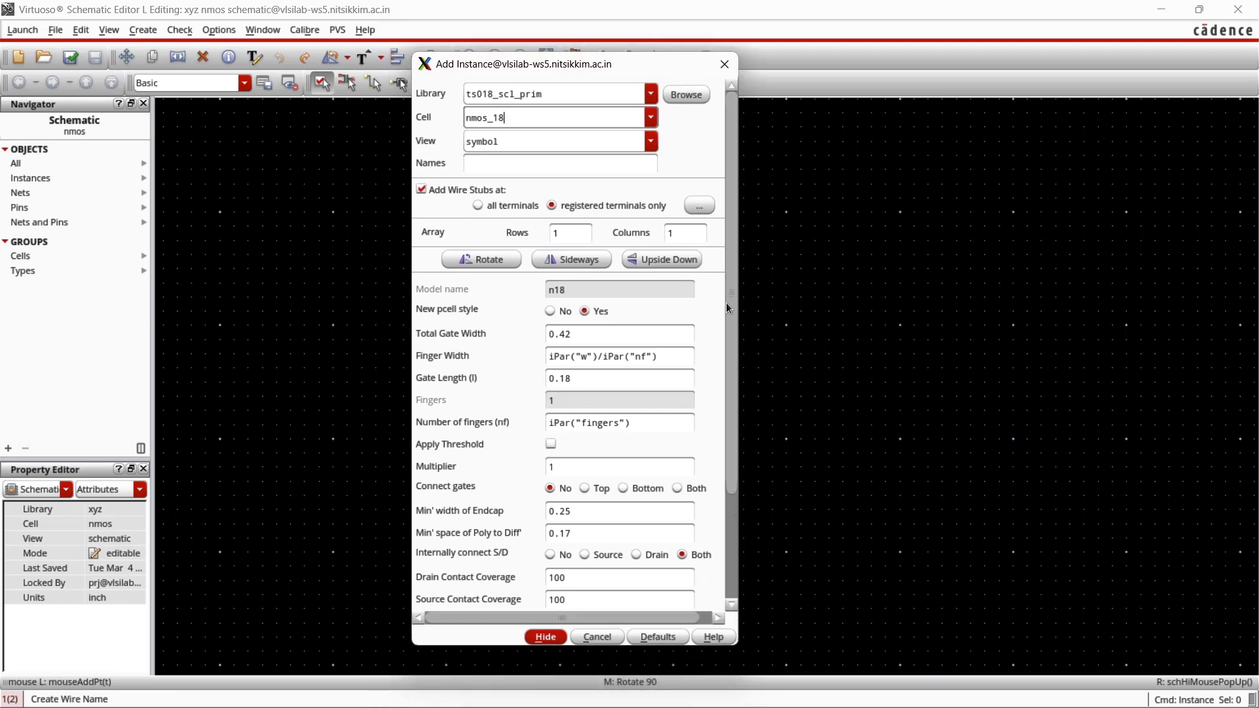
- Preview the nmos_18 symbol with wire stubs at all terminals, and restore stubs at registered terminals only
{"action": "mouse_move", "coordinate": [731, 272]}
{"action": "left_mouse_down"}
{"action": "mouse_move", "coordinate": [726, 378]}
{"action": "mouse_move", "coordinate": [739, 287]}
{"action": "left_mouse_up"}
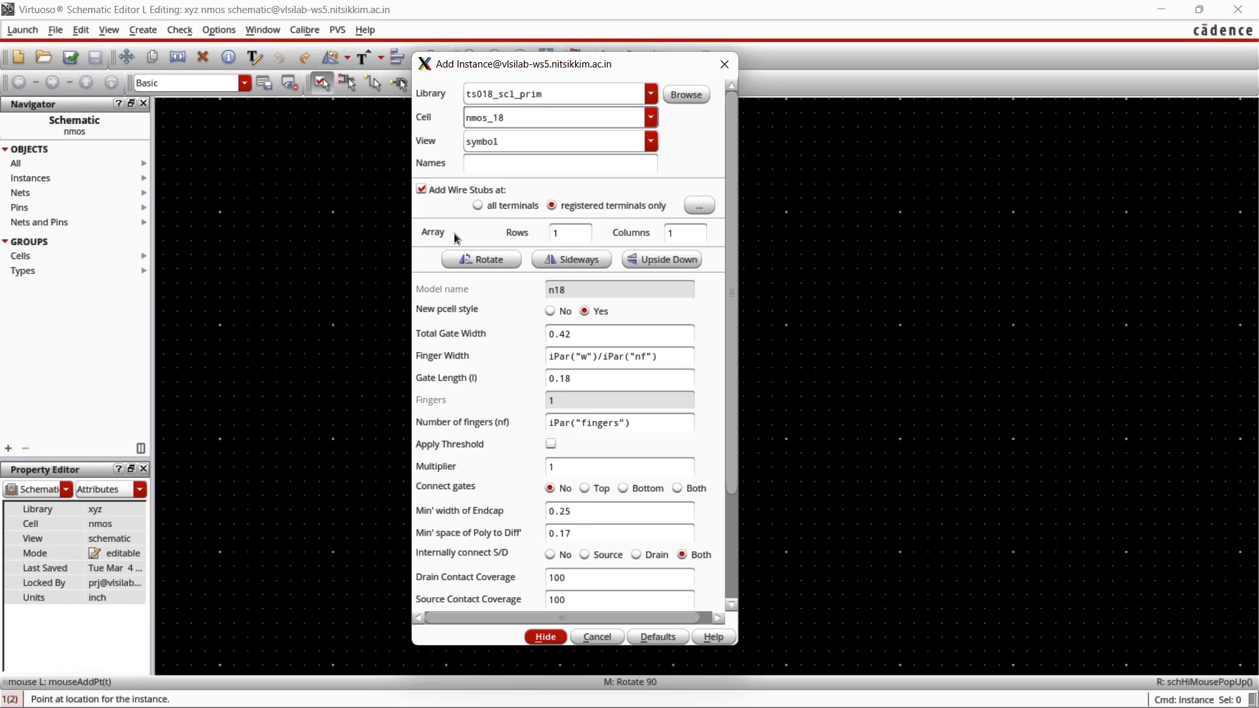
{"action": "left_click_drag", "start_coordinate": [603, 71], "coordinate": [282, 72]}
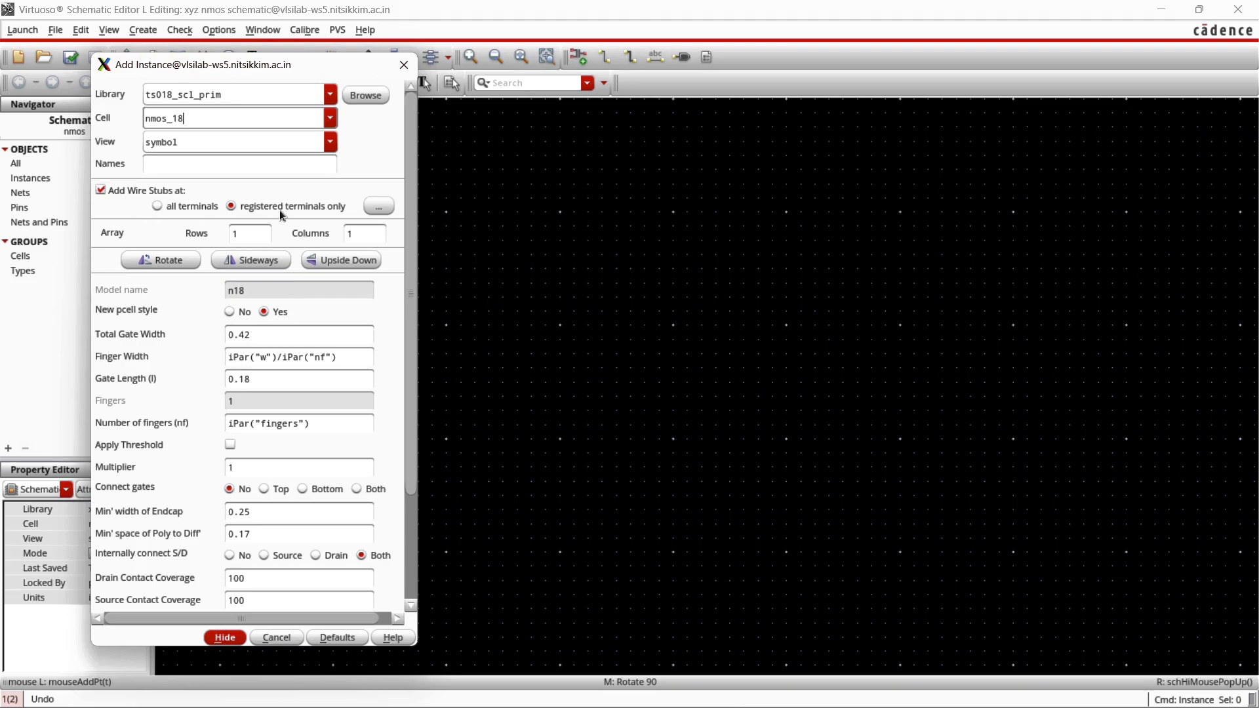
{"action": "left_click", "coordinate": [157, 207]}
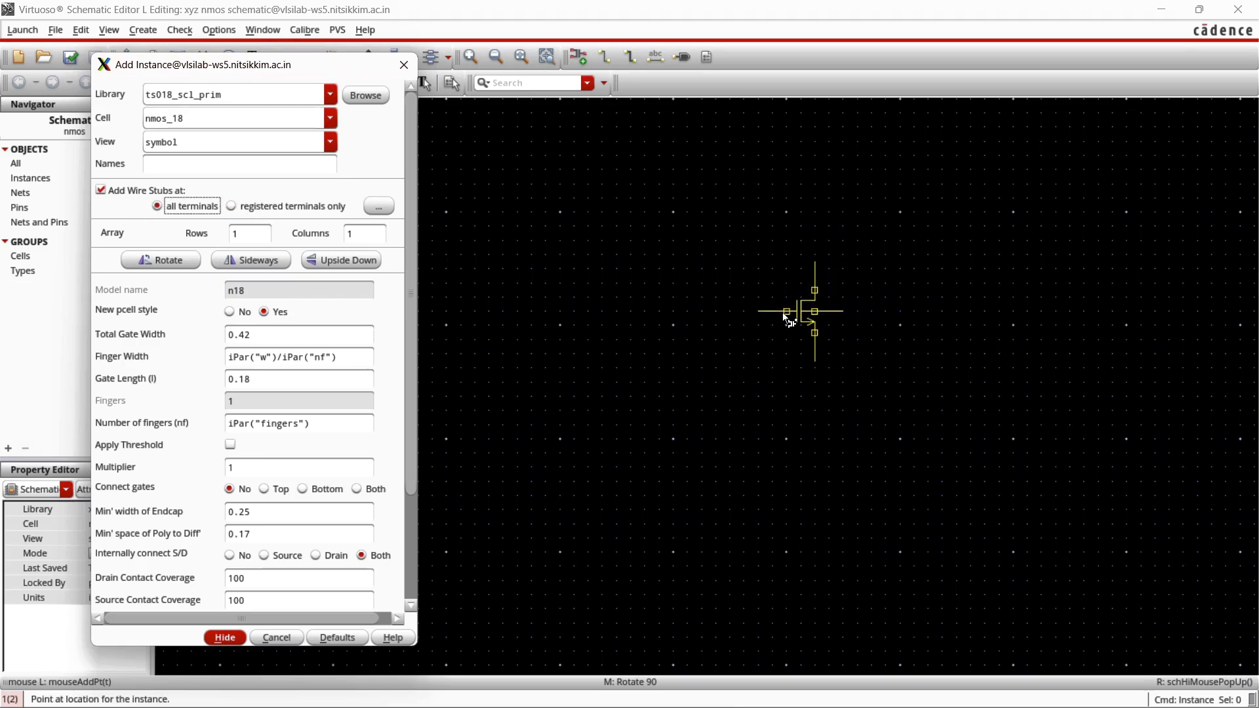
{"action": "left_click", "coordinate": [254, 207]}
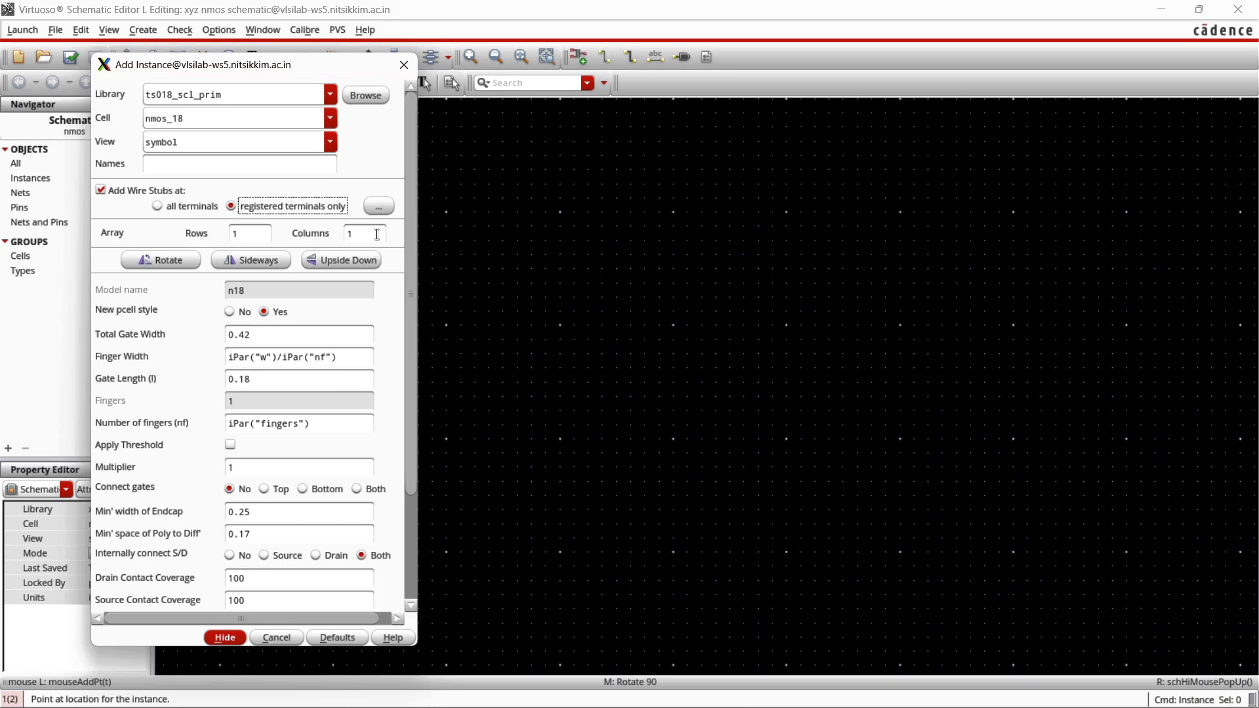
- Place an evenly spaced vertical array of nmos_18 instances with 1 row and 5 columns, and delete all five transistors
{"action": "double_click", "coordinate": [360, 235]}
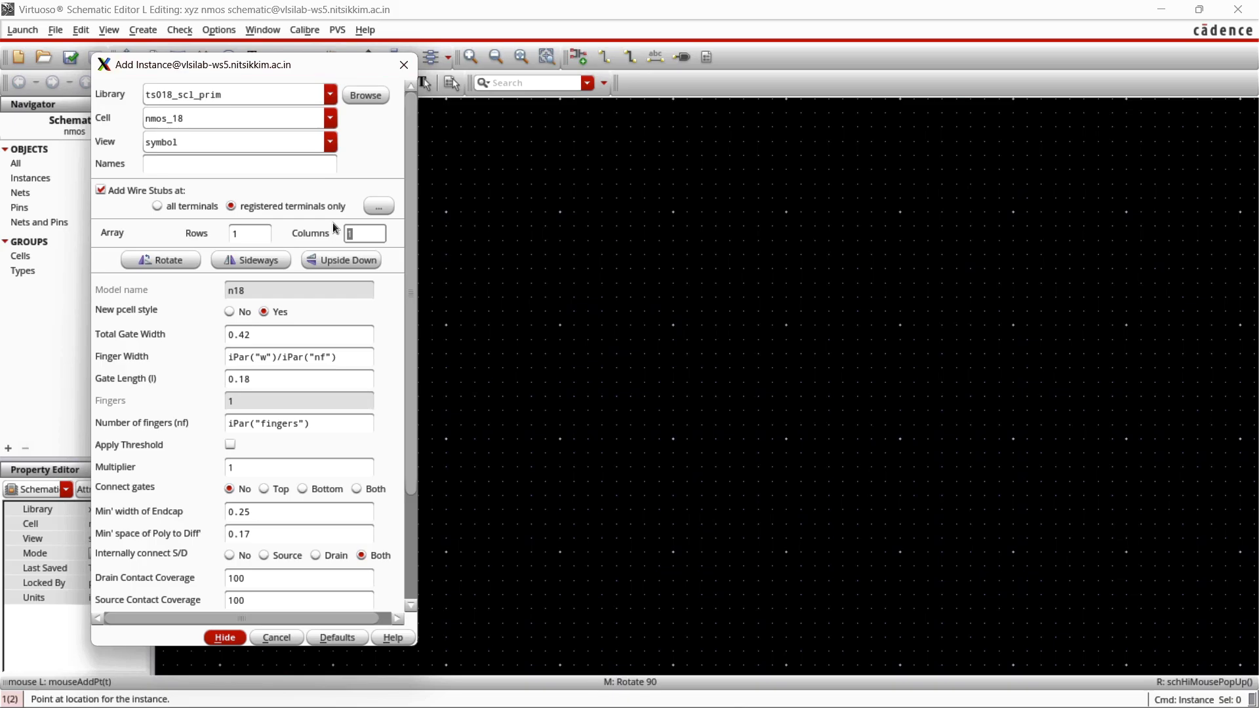
{"action": "type", "text": "5"}
{"action": "key", "text": "Return"}
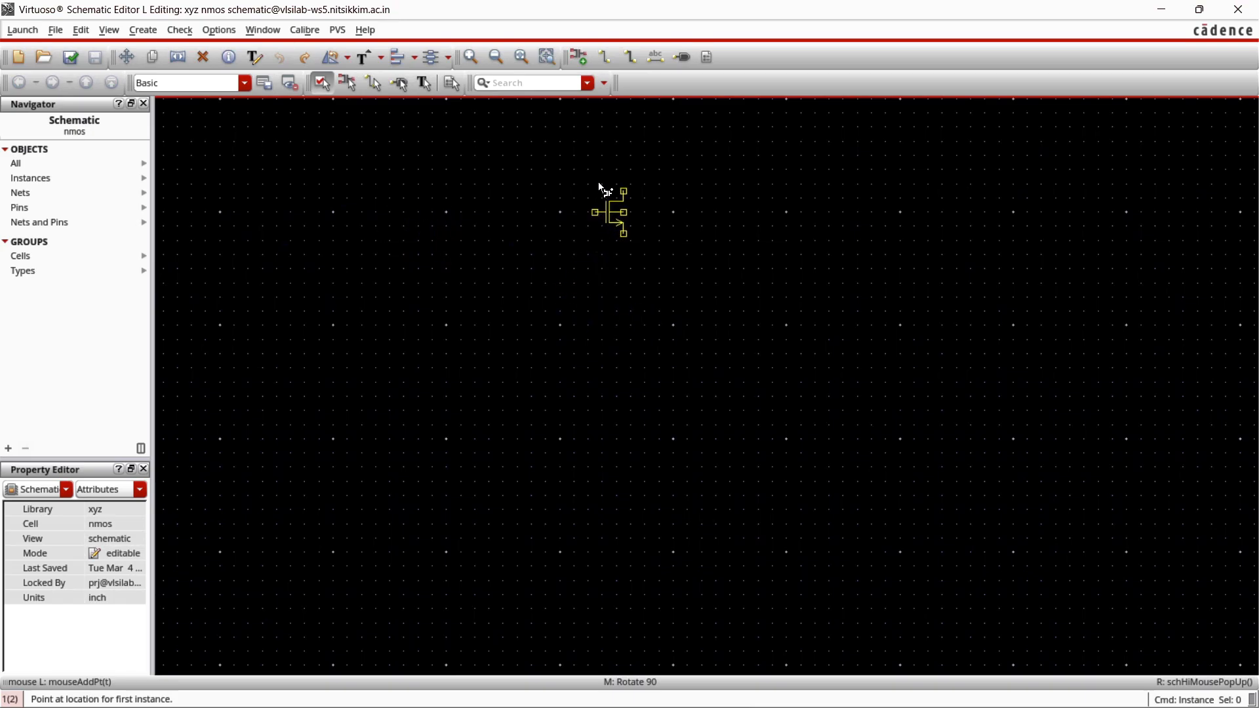
{"action": "left_click", "coordinate": [607, 190]}
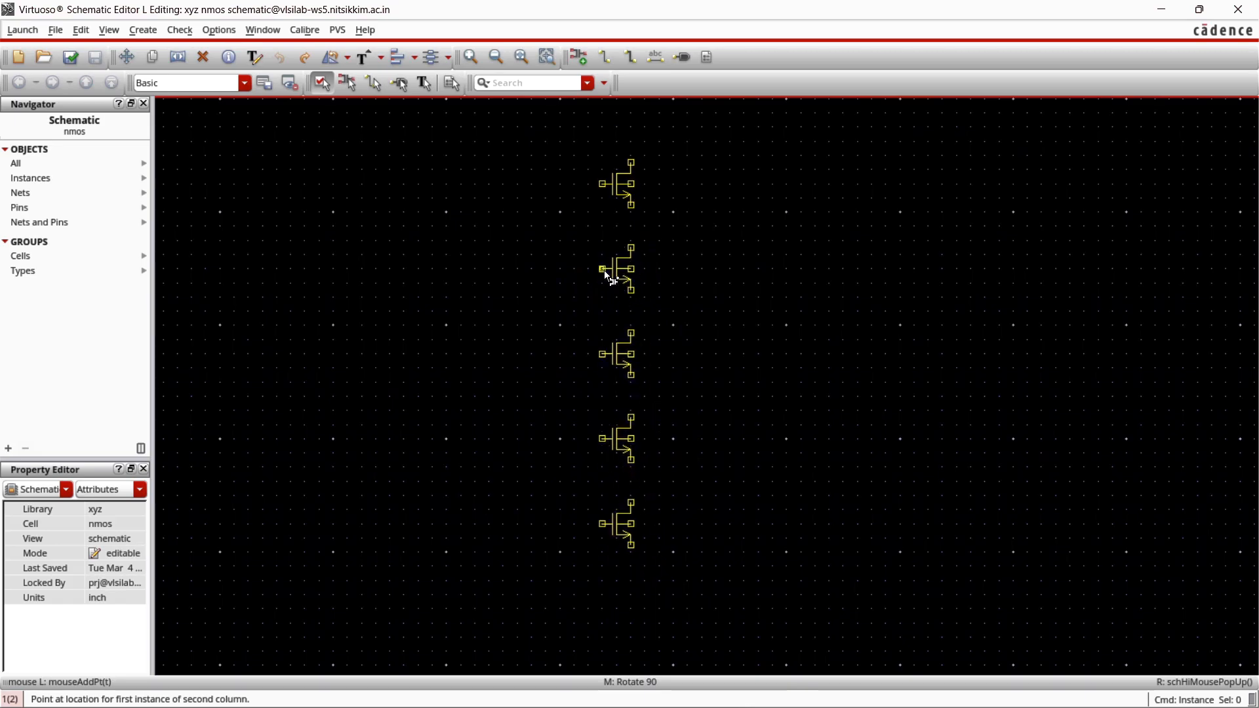
{"action": "left_click", "coordinate": [604, 270]}
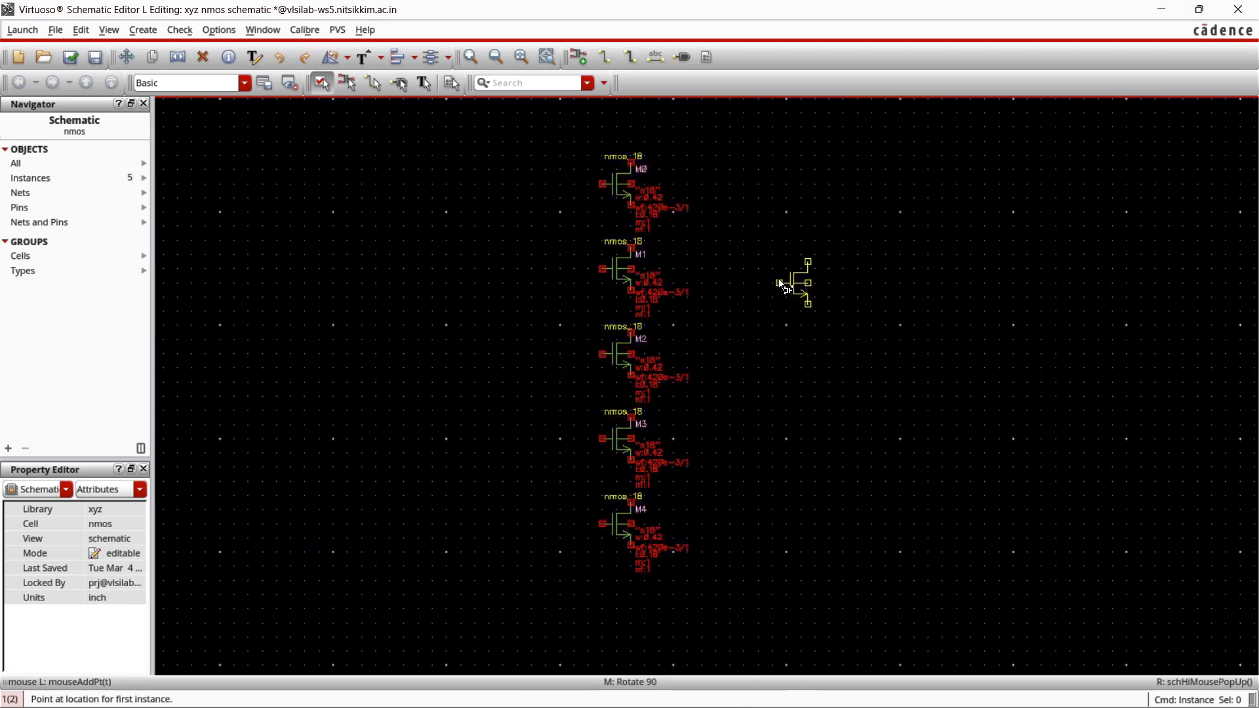
{"action": "key", "text": "Escape"}
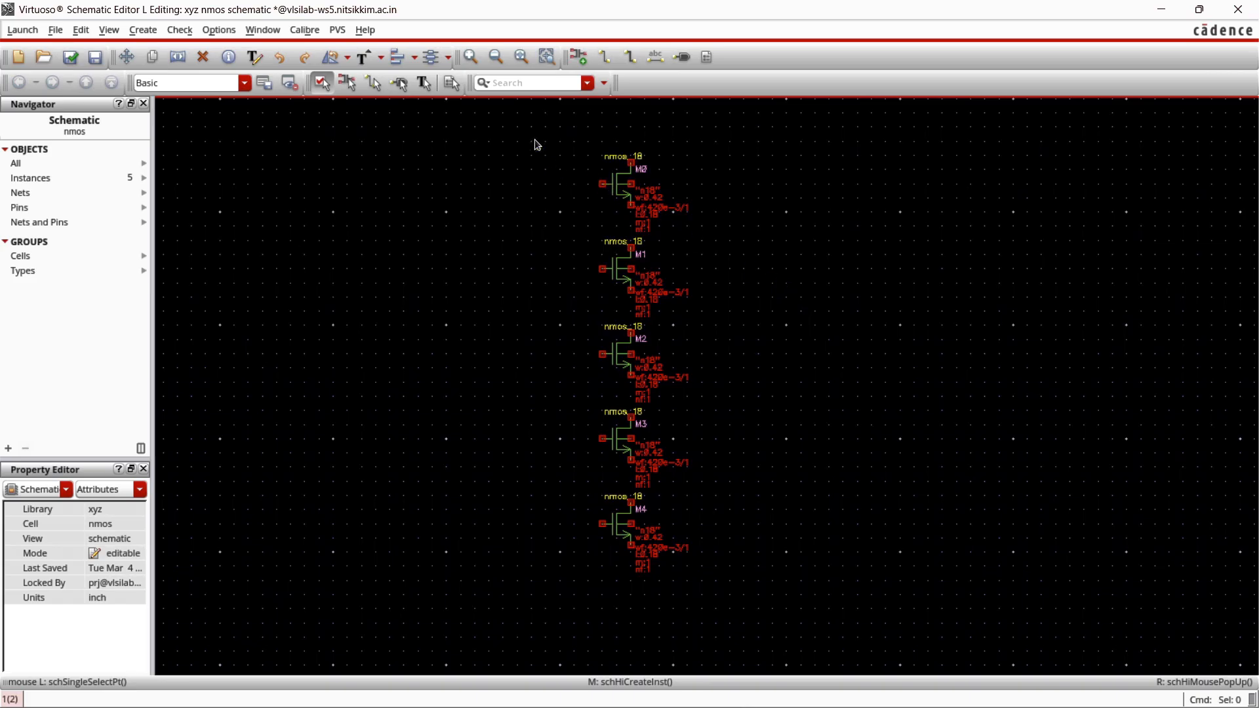
{"action": "left_click_drag", "start_coordinate": [537, 140], "coordinate": [727, 628]}
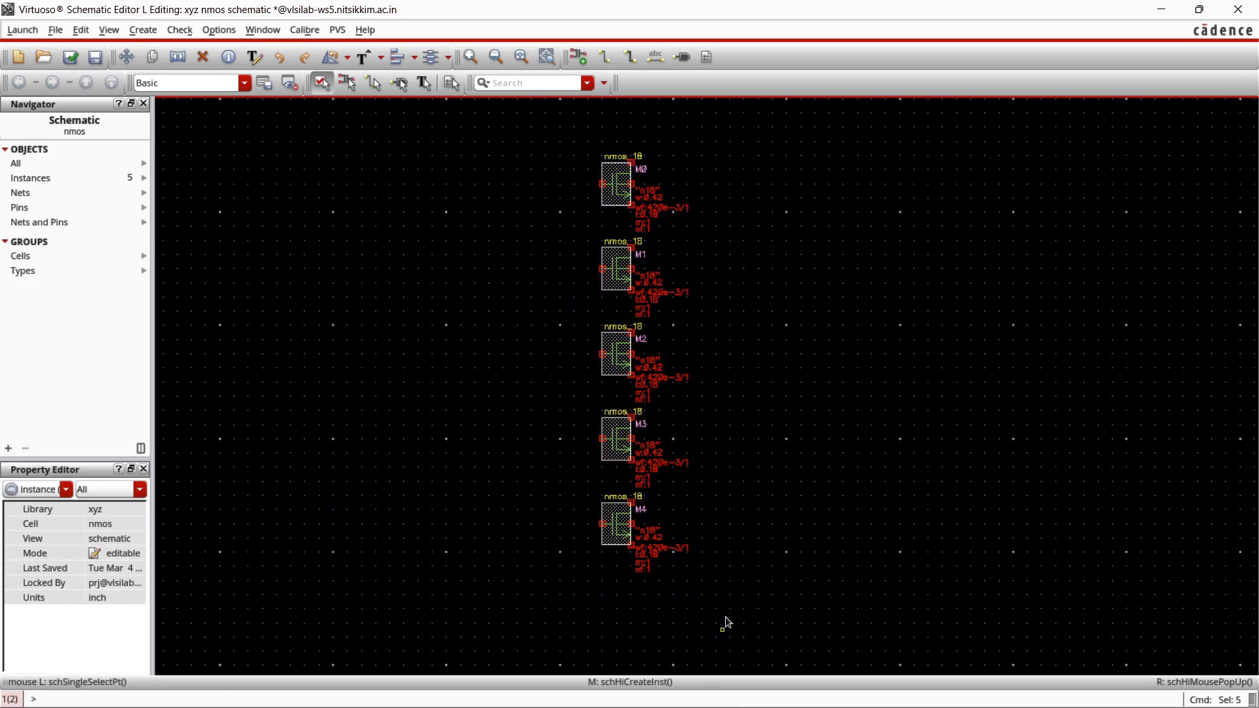
{"action": "key", "text": "Delete"}
- Place an evenly spaced horizontal array of nmos_18 instances with 5 rows and 1 column, and delete all five transistors
{"action": "key", "text": "i"}
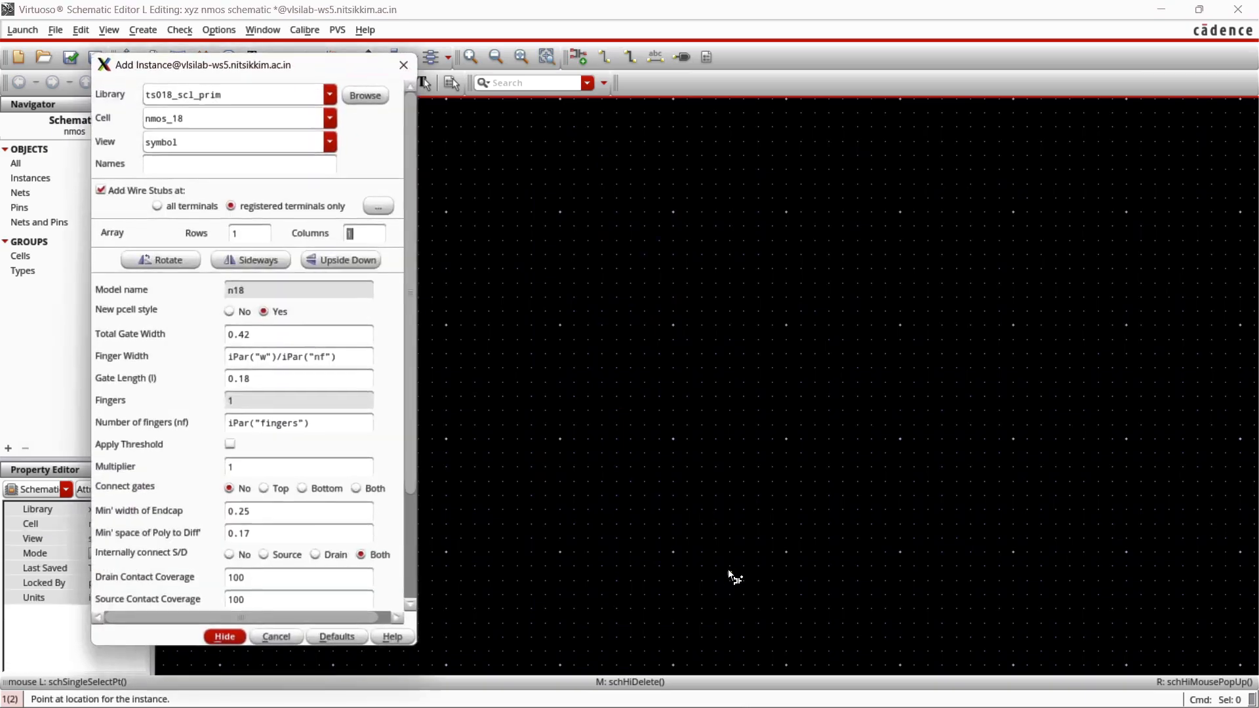
{"action": "left_click", "coordinate": [364, 234]}
{"action": "left_click", "coordinate": [235, 234]}
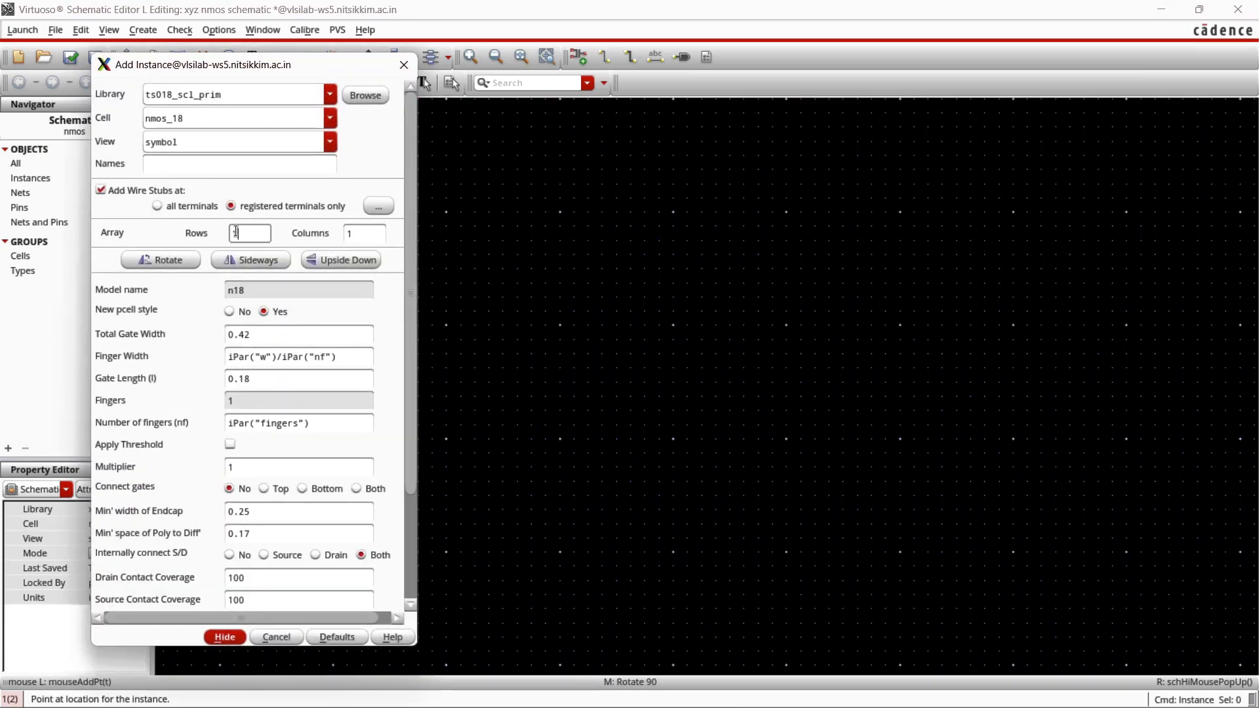
{"action": "type", "text": "5"}
{"action": "left_click", "coordinate": [634, 219]}
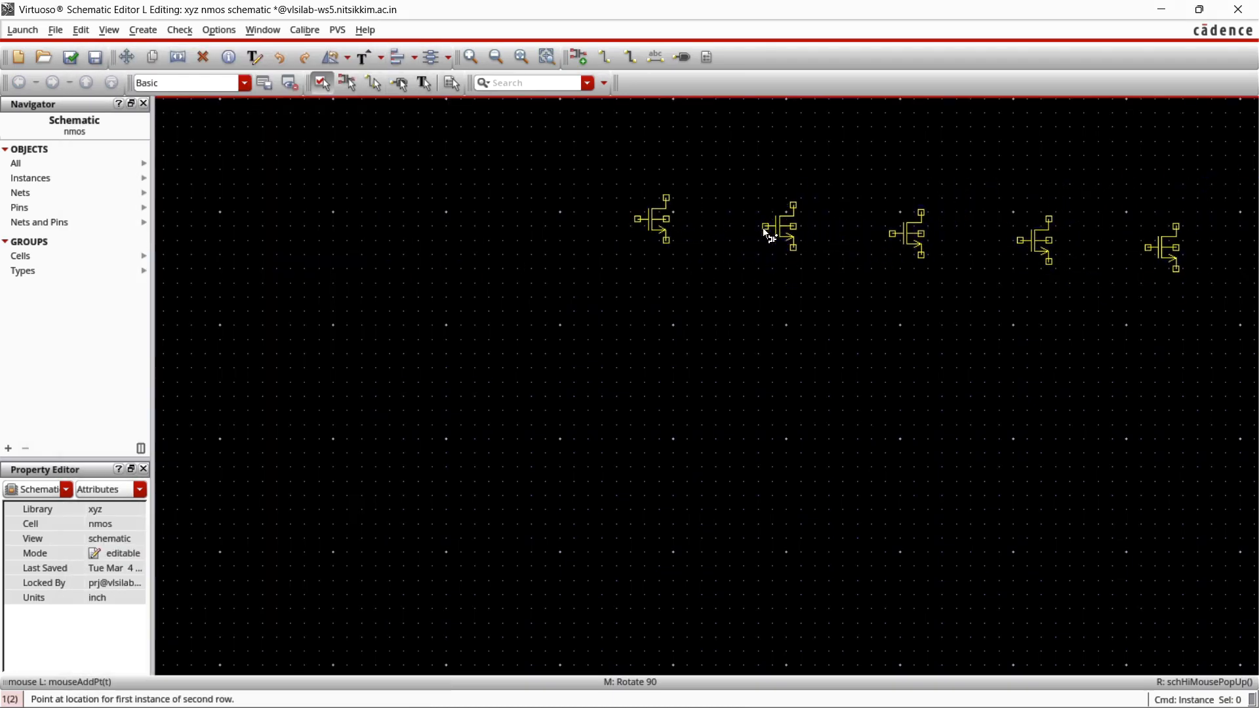
{"action": "left_click", "coordinate": [765, 221]}
{"action": "left_click", "coordinate": [765, 220]}
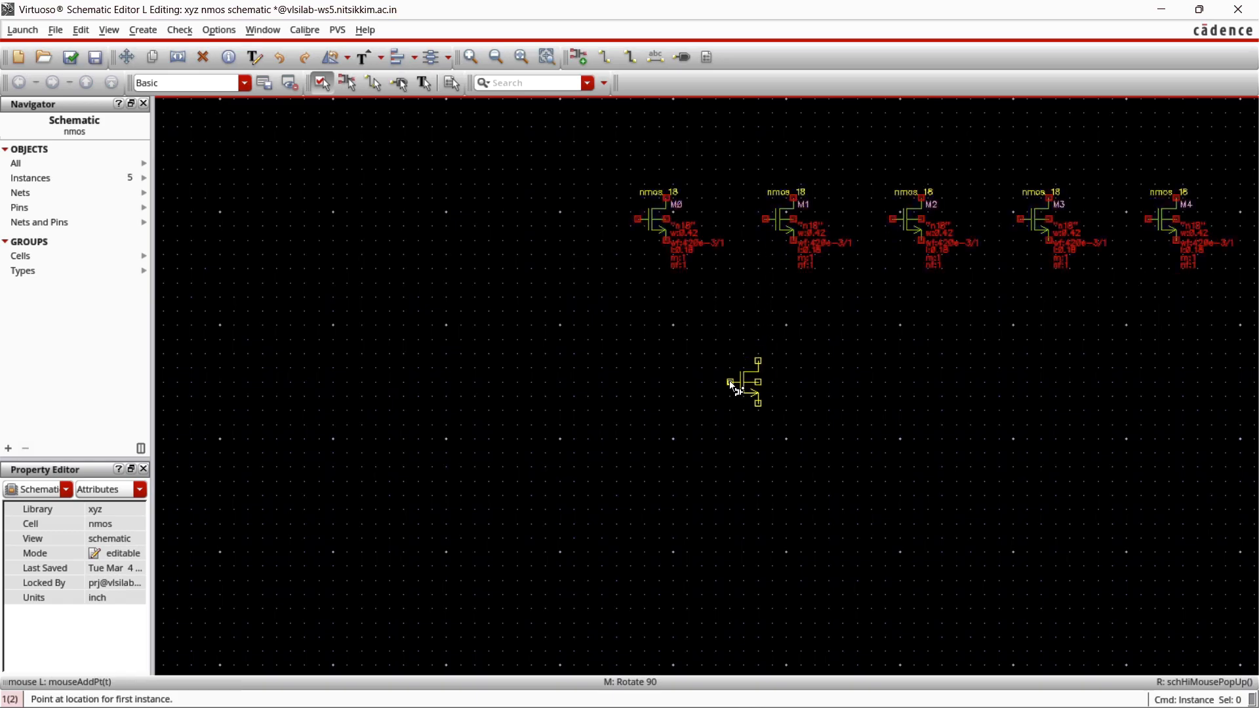
{"action": "key", "text": "Escape"}
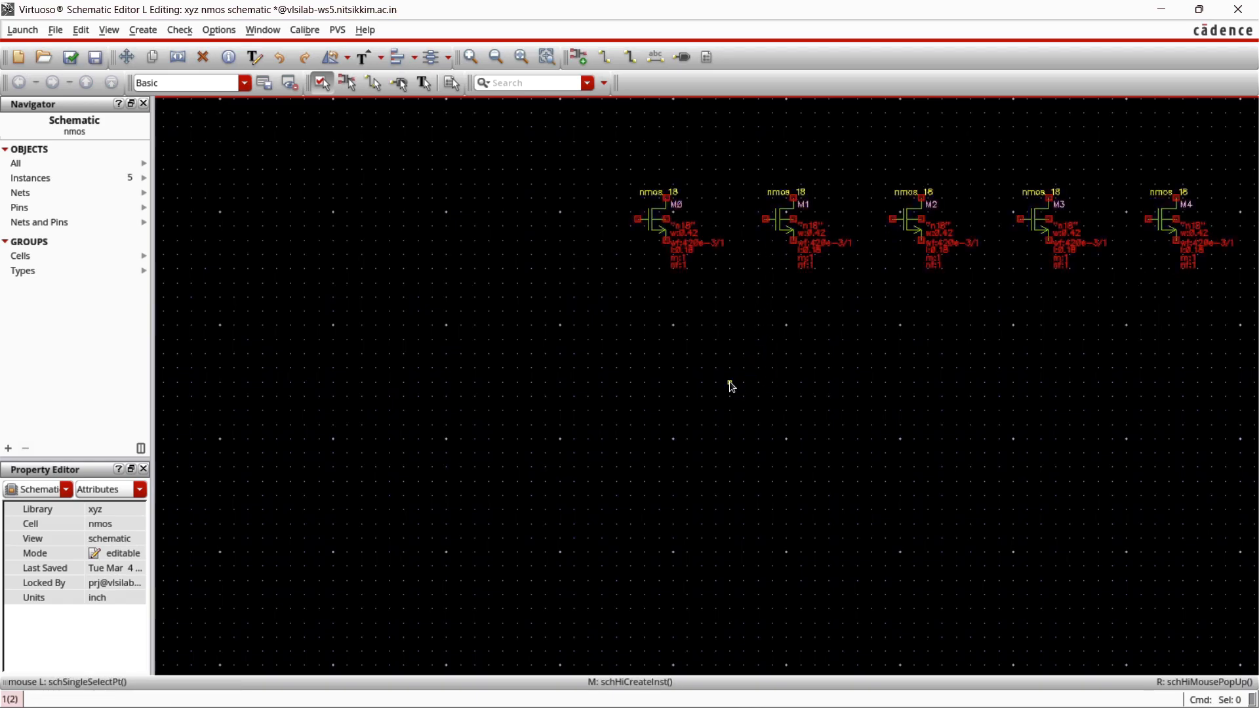
{"action": "left_click_drag", "start_coordinate": [567, 142], "coordinate": [1221, 366]}
{"action": "key", "text": "Delete"}
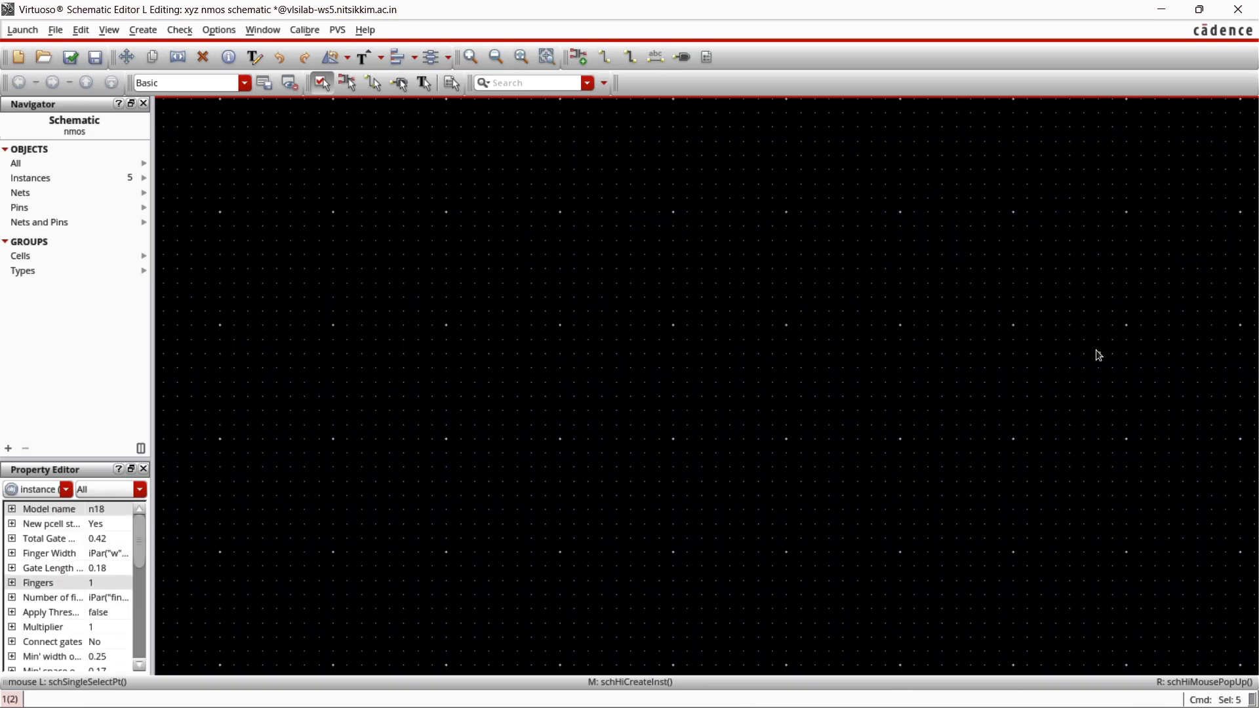
- Start adding a single nmos_18 instance and preview its symbol rotated through a full turn in 90-degree steps
{"action": "key", "text": "i"}
{"action": "left_click_drag", "start_coordinate": [655, 158], "coordinate": [662, 44]}
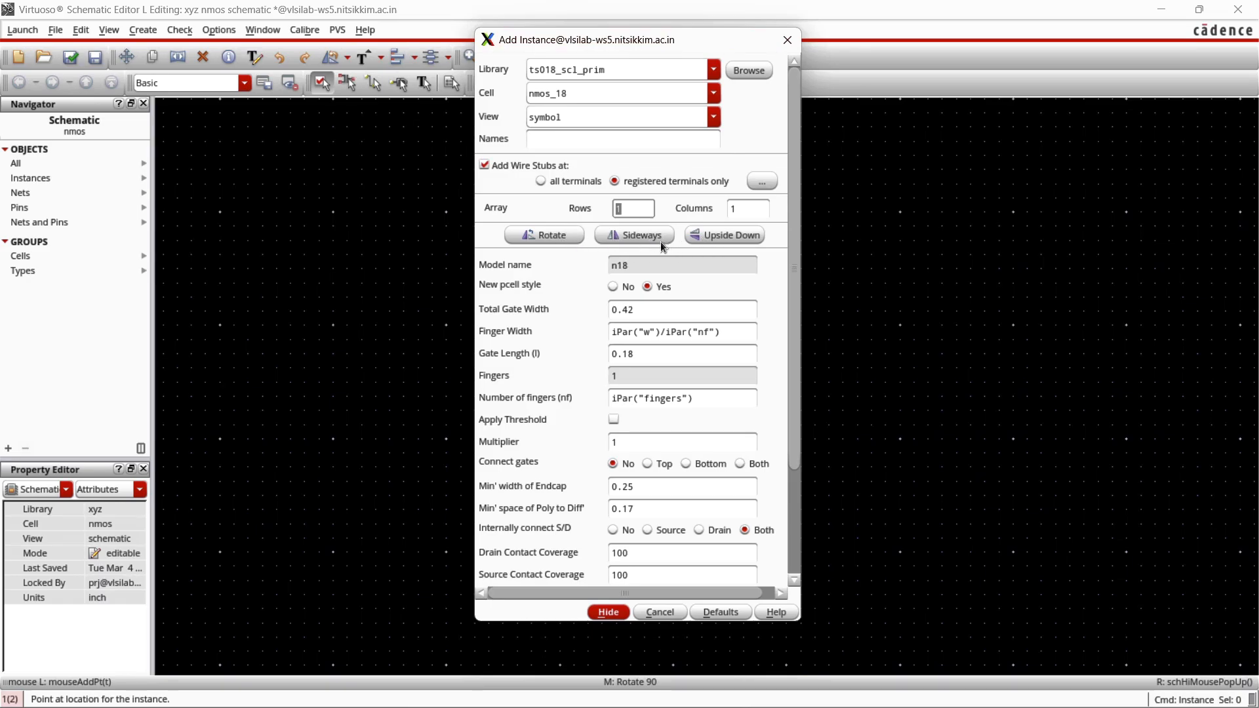
{"action": "left_click", "coordinate": [553, 236]}
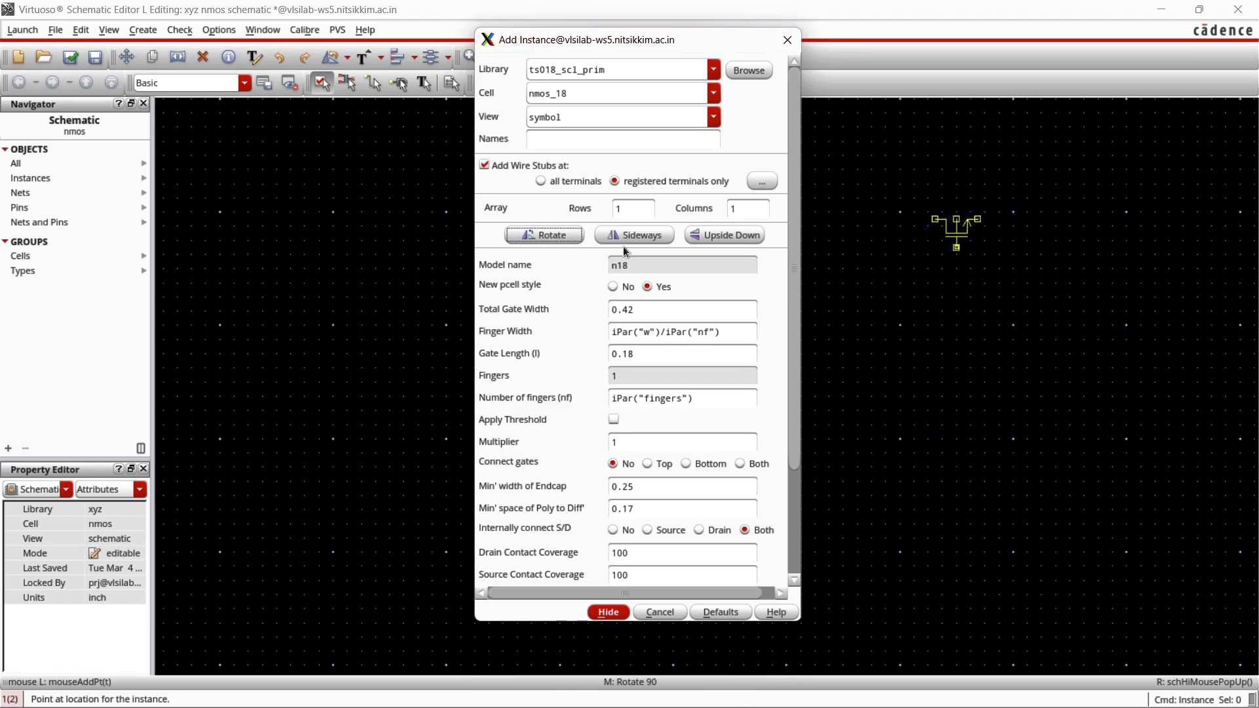
{"action": "left_click", "coordinate": [554, 235]}
{"action": "left_click", "coordinate": [554, 234]}
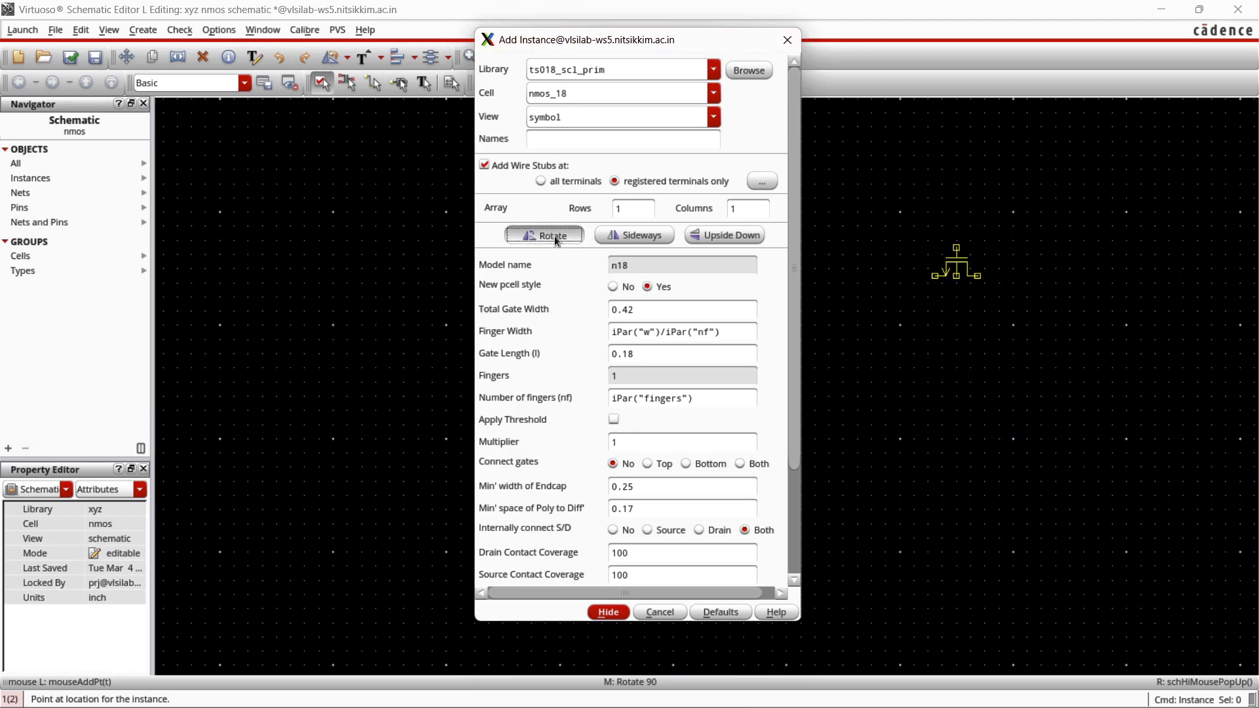
{"action": "left_click", "coordinate": [554, 235]}
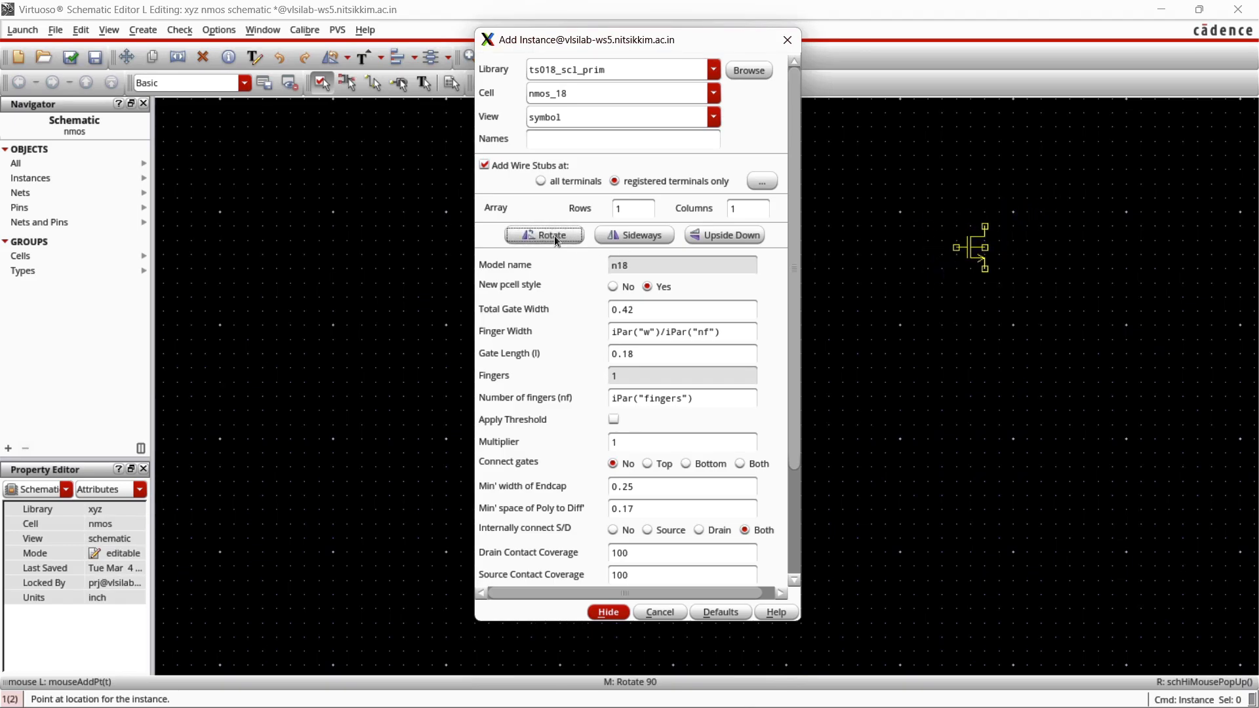
- Preview the nmos_18 symbol flipped sideways and upside down, ending in its original orientation
{"action": "left_click", "coordinate": [634, 235]}
{"action": "left_click", "coordinate": [714, 233]}
{"action": "left_click", "coordinate": [715, 235]}
{"action": "left_click", "coordinate": [715, 235]}
{"action": "left_click", "coordinate": [715, 235]}
- Examine the total gate width, finger width and gate length parameters of the nmos_18 instance
{"action": "left_click_drag", "start_coordinate": [792, 257], "coordinate": [792, 332]}
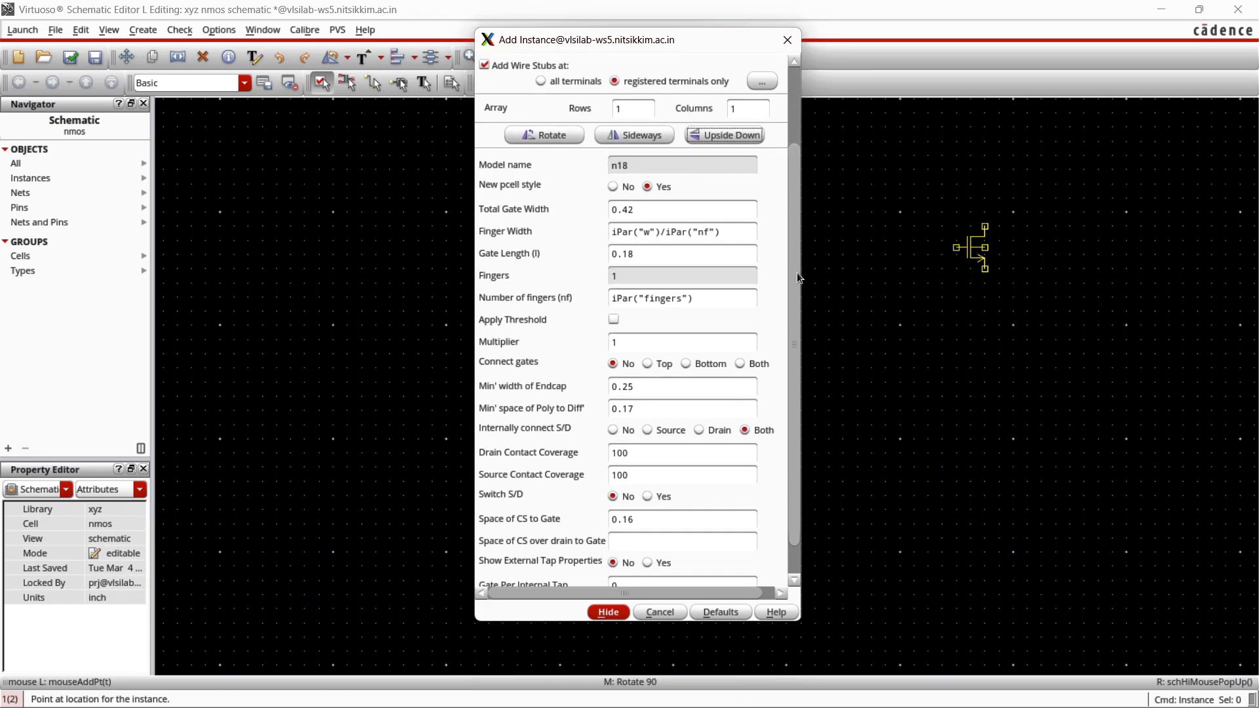
{"action": "left_click_drag", "start_coordinate": [797, 273], "coordinate": [797, 289]}
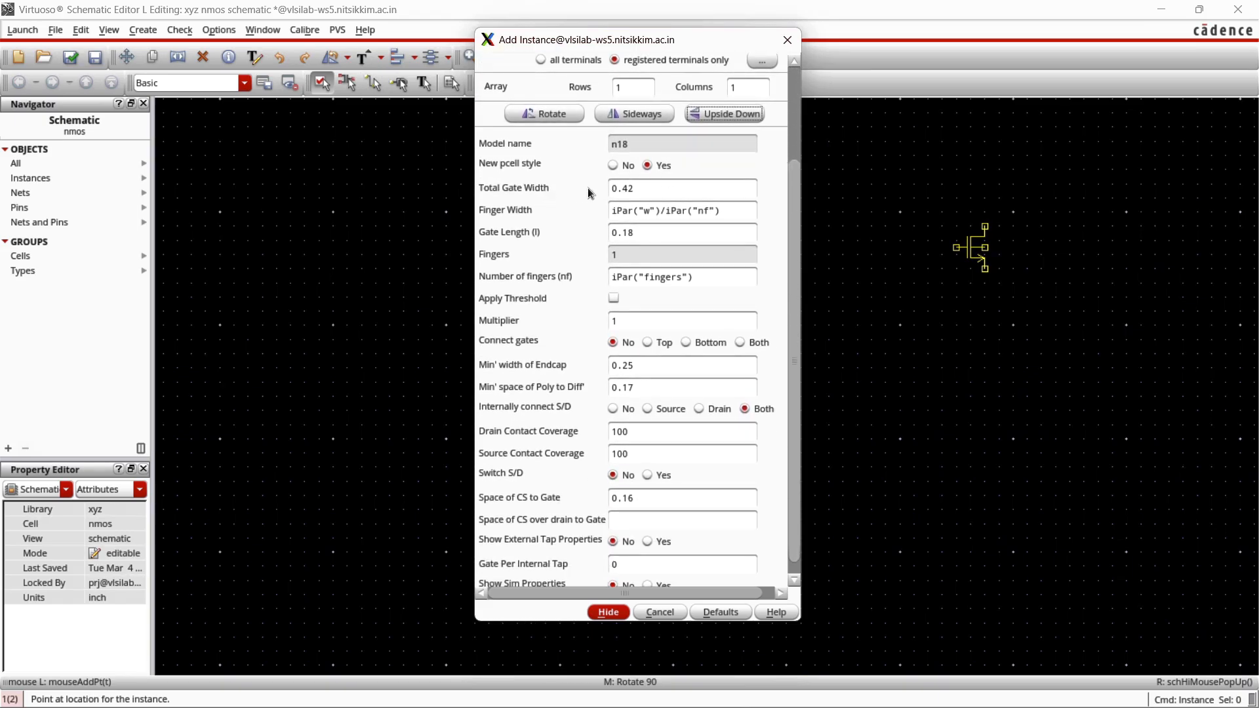
{"action": "left_click_drag", "start_coordinate": [658, 189], "coordinate": [596, 187]}
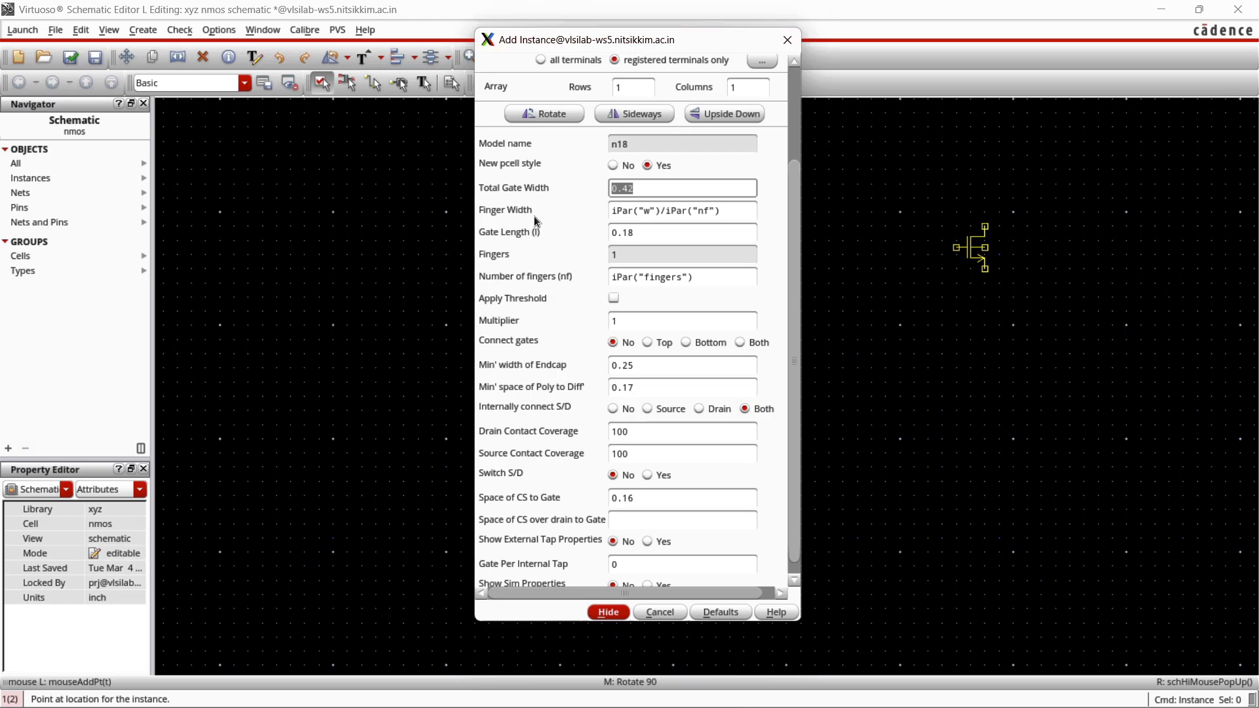
{"action": "left_click", "coordinate": [730, 211]}
{"action": "left_click_drag", "start_coordinate": [730, 211], "coordinate": [607, 214]}
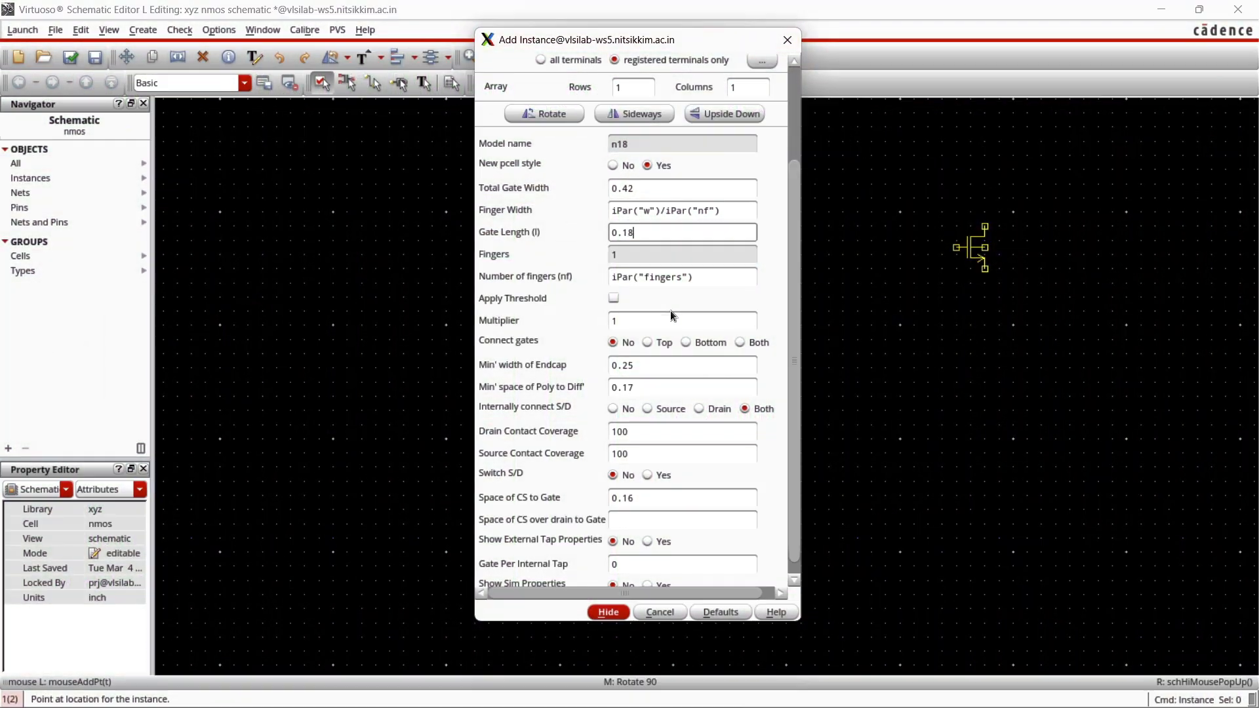
- Enable Apply Threshold to inspect the threshold and multiplier parameters, and disable it again
{"action": "left_click", "coordinate": [614, 299]}
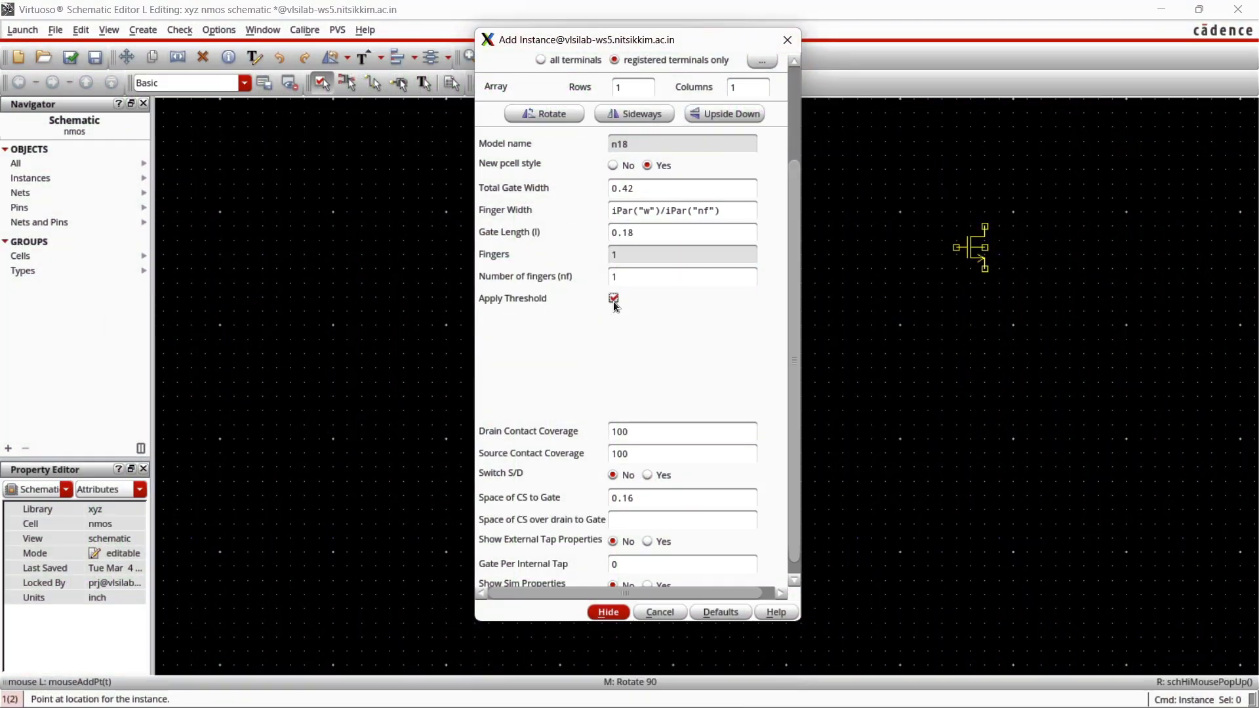
{"action": "key", "text": "Tab"}
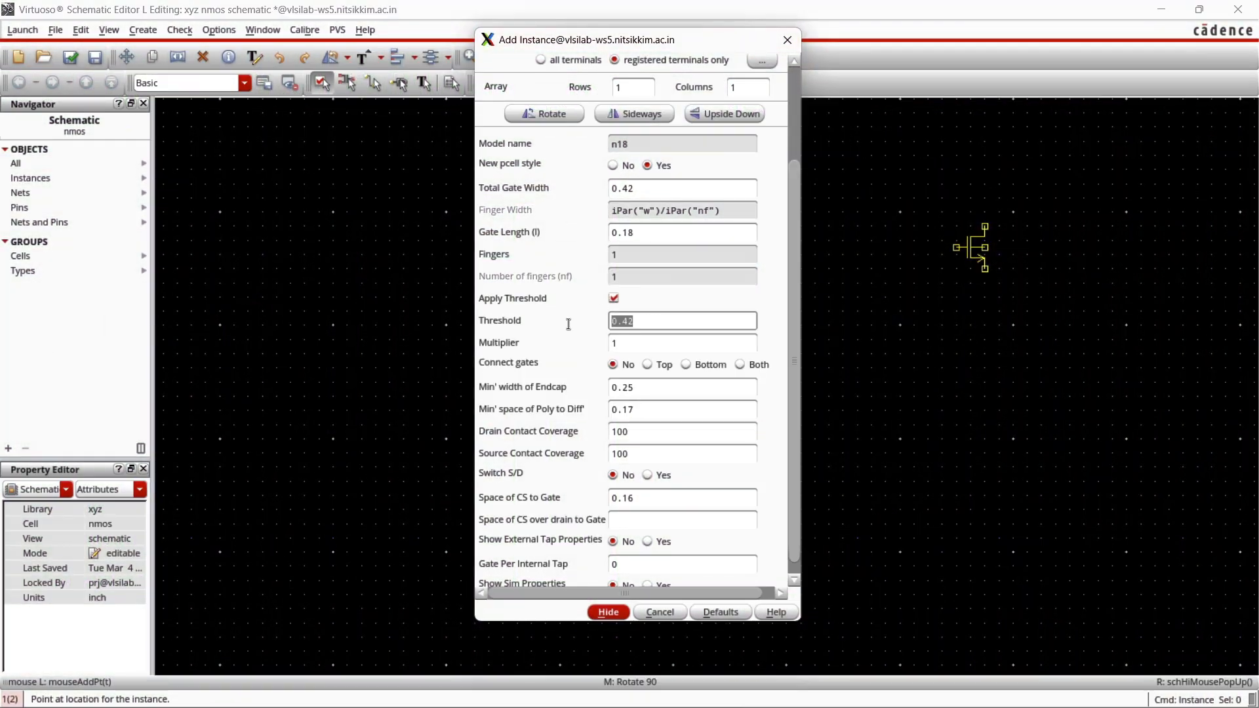
{"action": "key", "text": "Tab"}
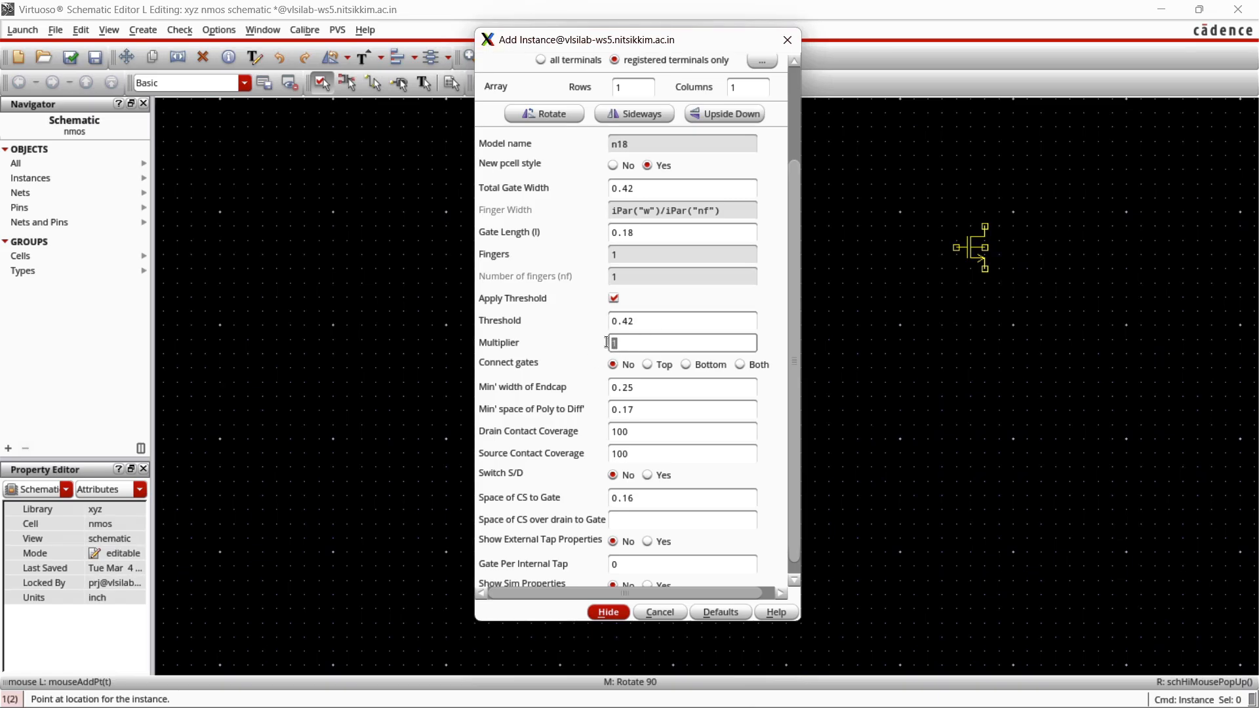
{"action": "left_click", "coordinate": [614, 299]}
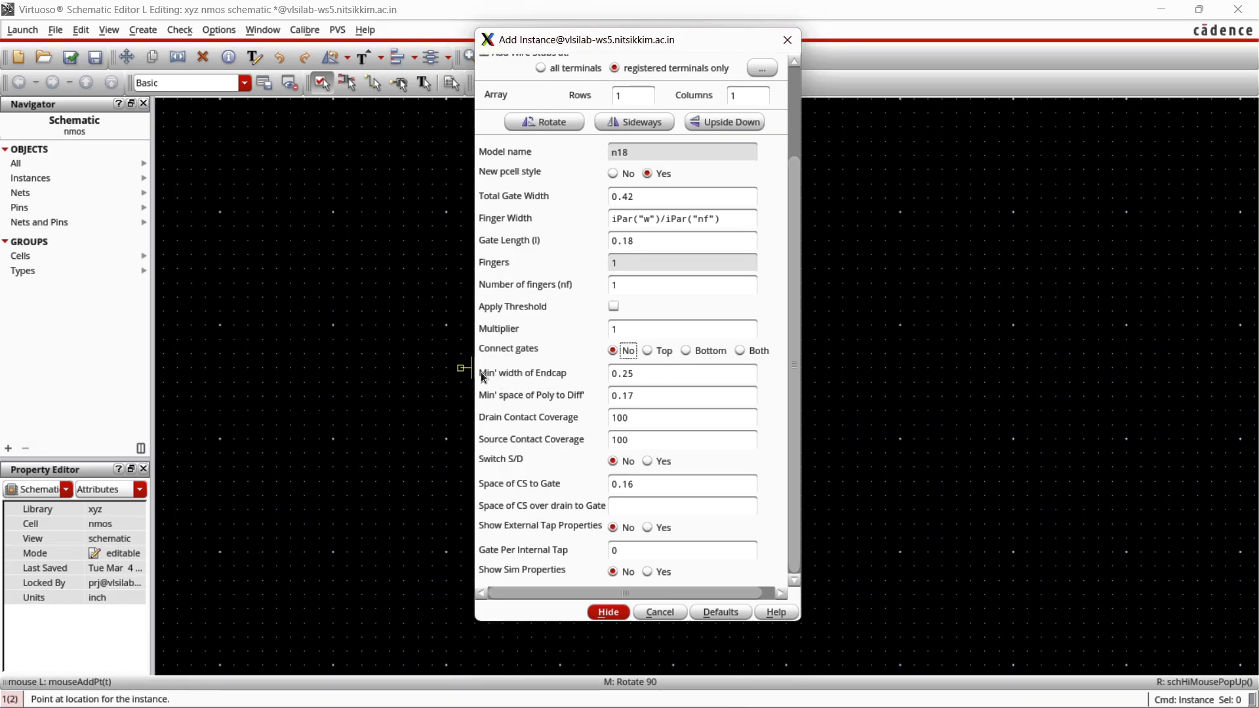
- Examine the minimum endcap width, poly-to-diffusion spacing, and drain and source contact coverage parameters
{"action": "left_click", "coordinate": [656, 374]}
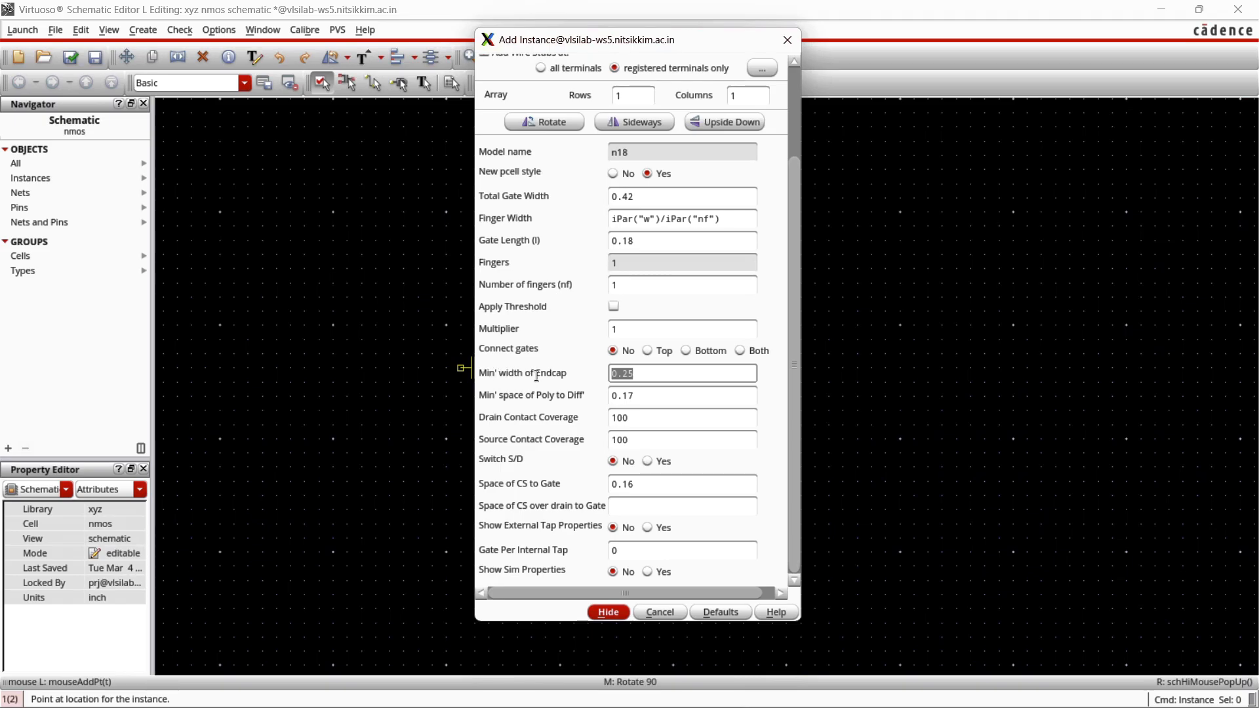
{"action": "key", "text": "Tab"}
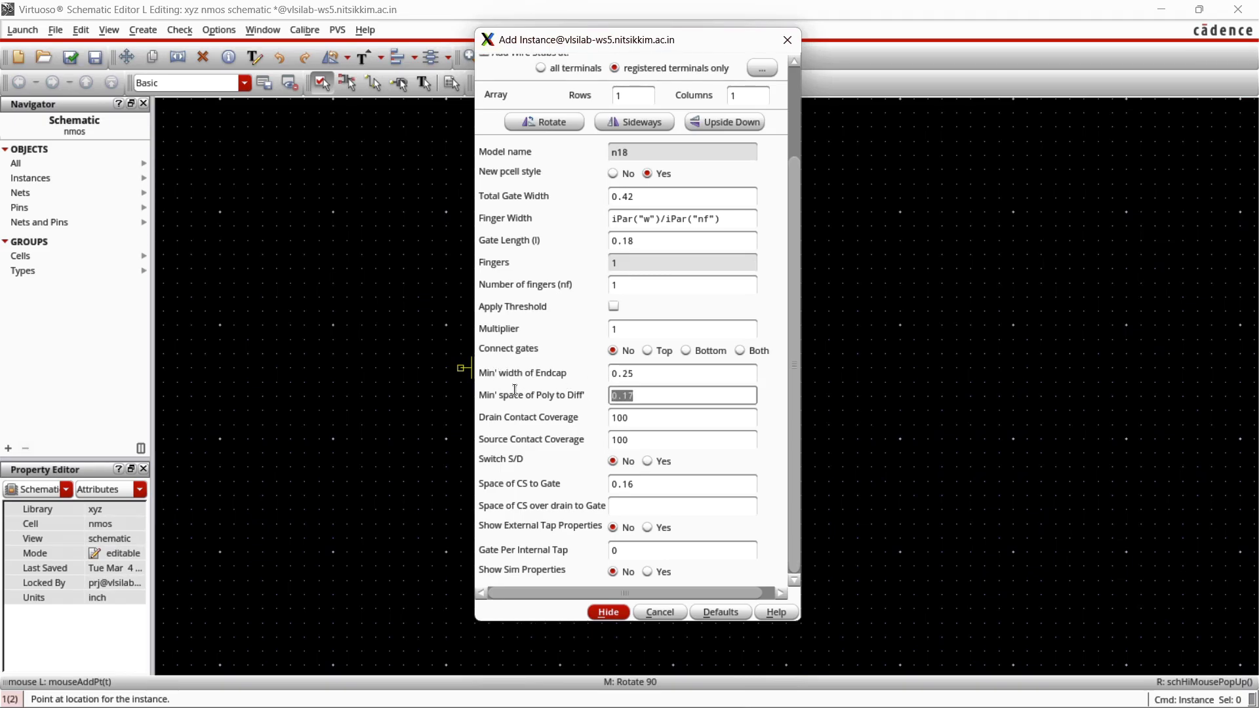
{"action": "key", "text": "Tab"}
{"action": "key", "text": "Tab"}
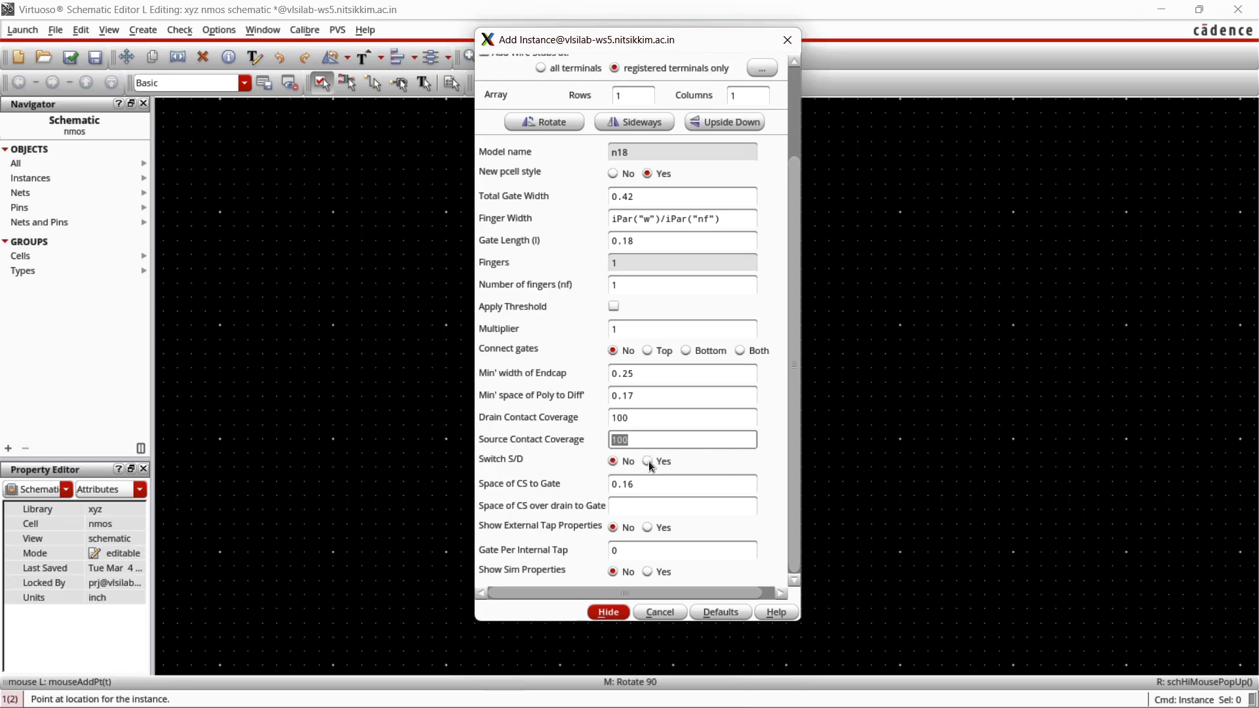
{"action": "scroll", "coordinate": [718, 439], "scroll_direction": "up", "scroll_amount": 3}
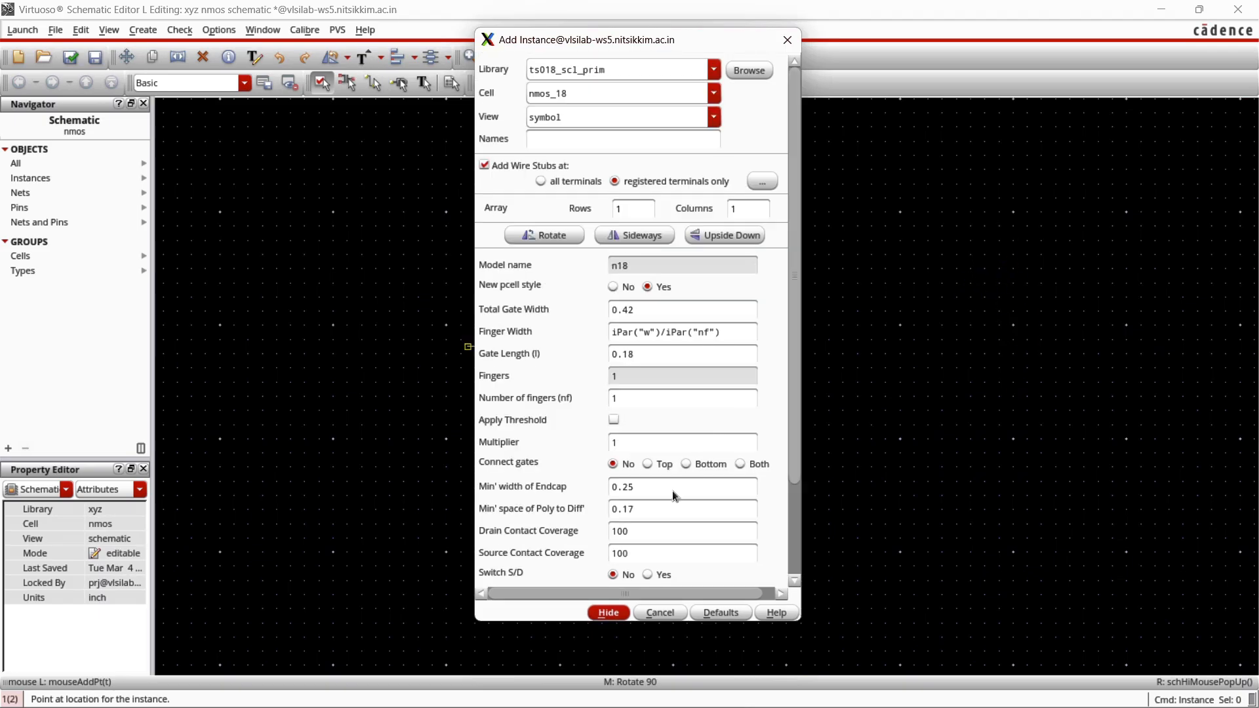
- Place one nmos_18 transistor near the middle of the schematic and fit the view to it
{"action": "left_click", "coordinate": [599, 614]}
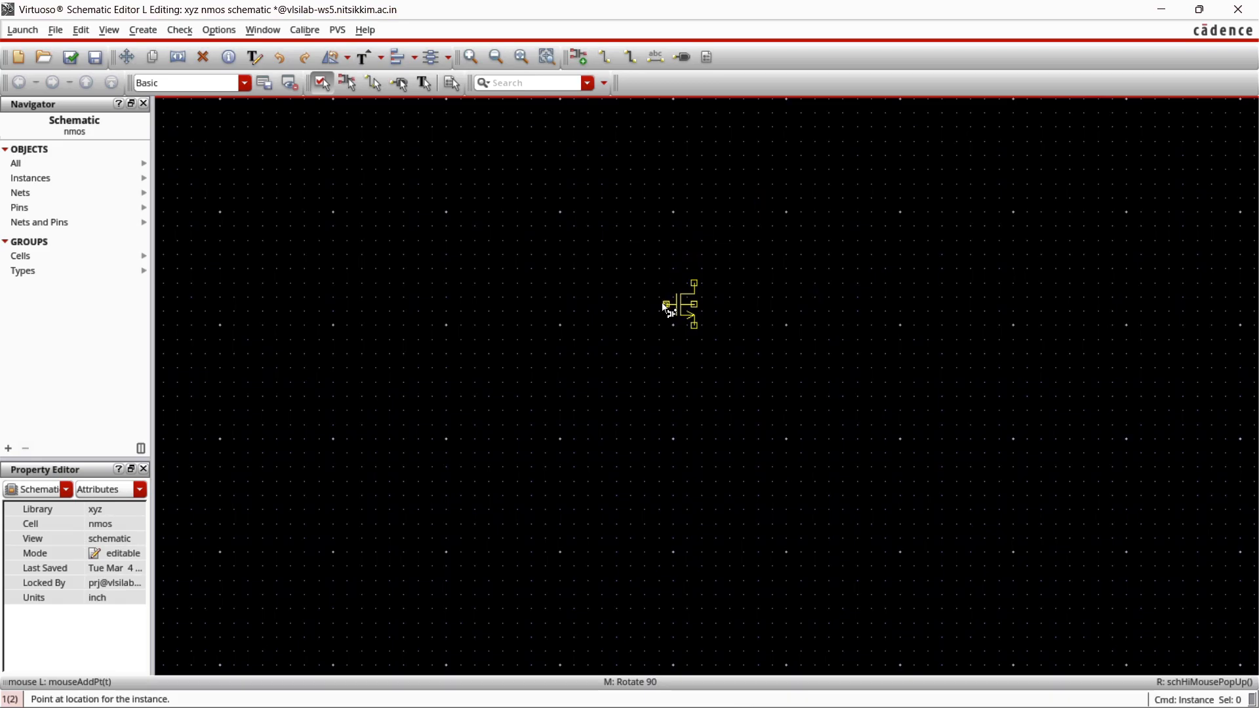
{"action": "left_click", "coordinate": [663, 302]}
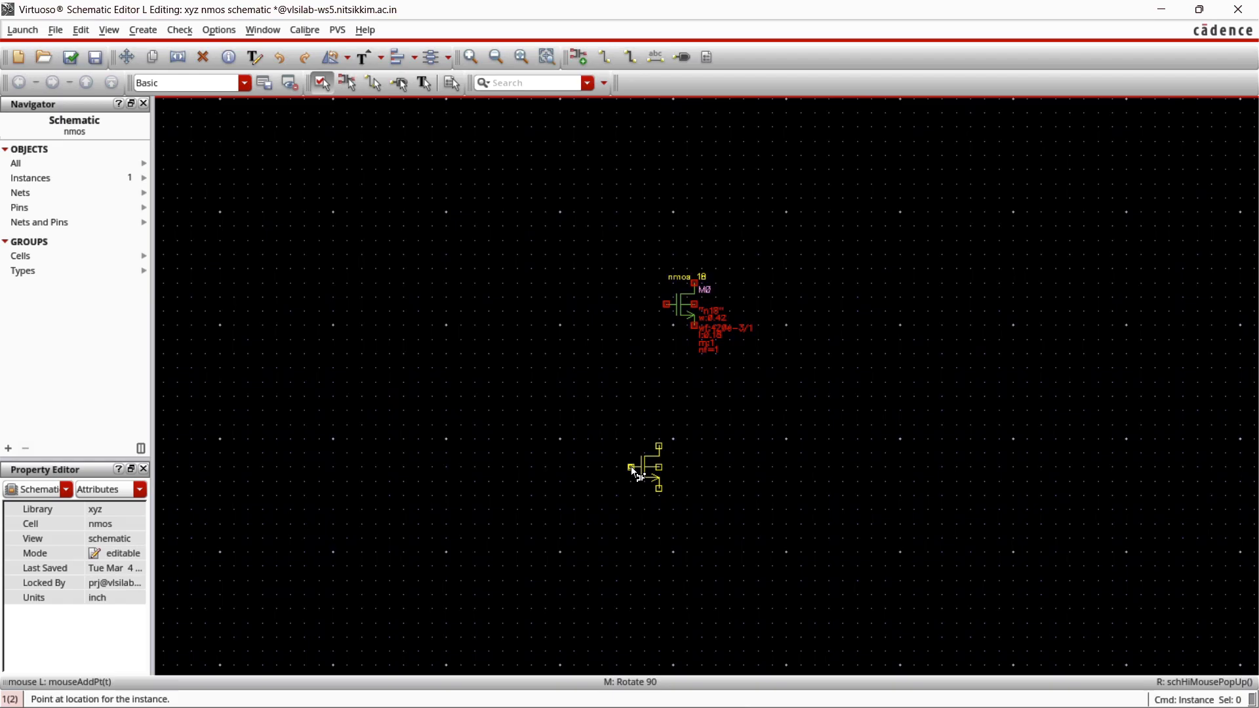
{"action": "key", "text": "Escape"}
{"action": "key", "text": "f"}
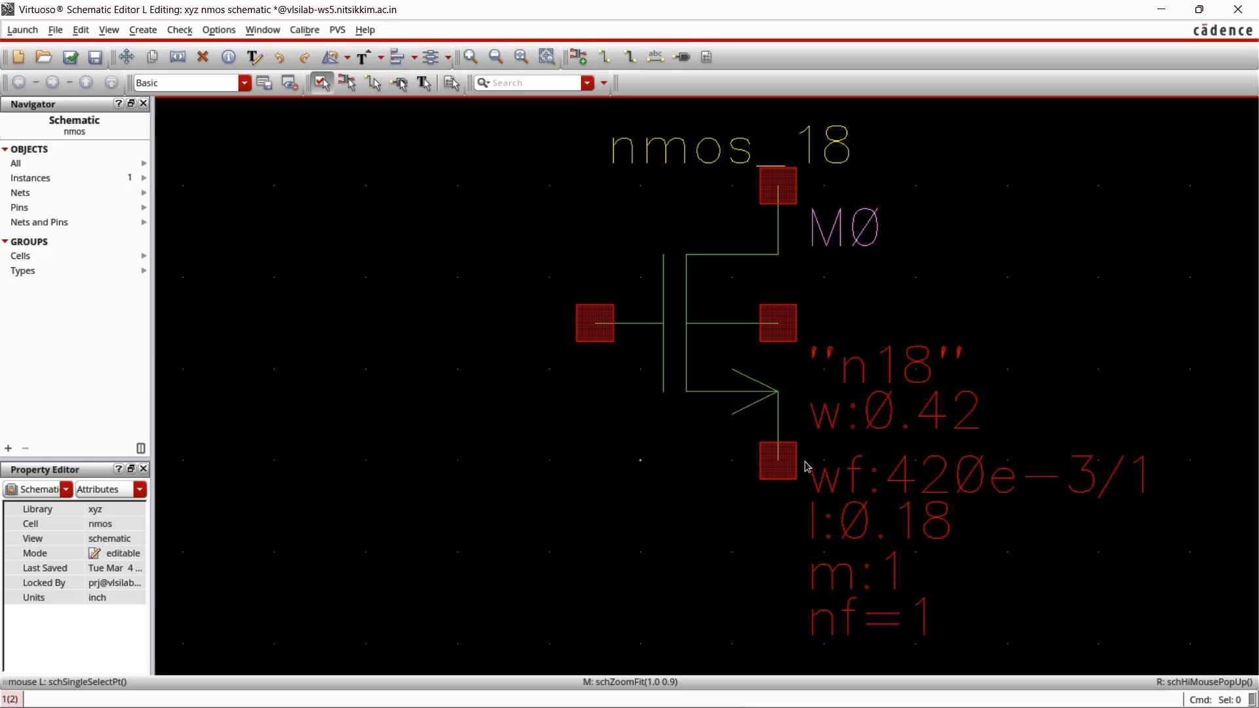
- Set the placed transistor's total gate width to 0.84
{"action": "left_click", "coordinate": [686, 334]}
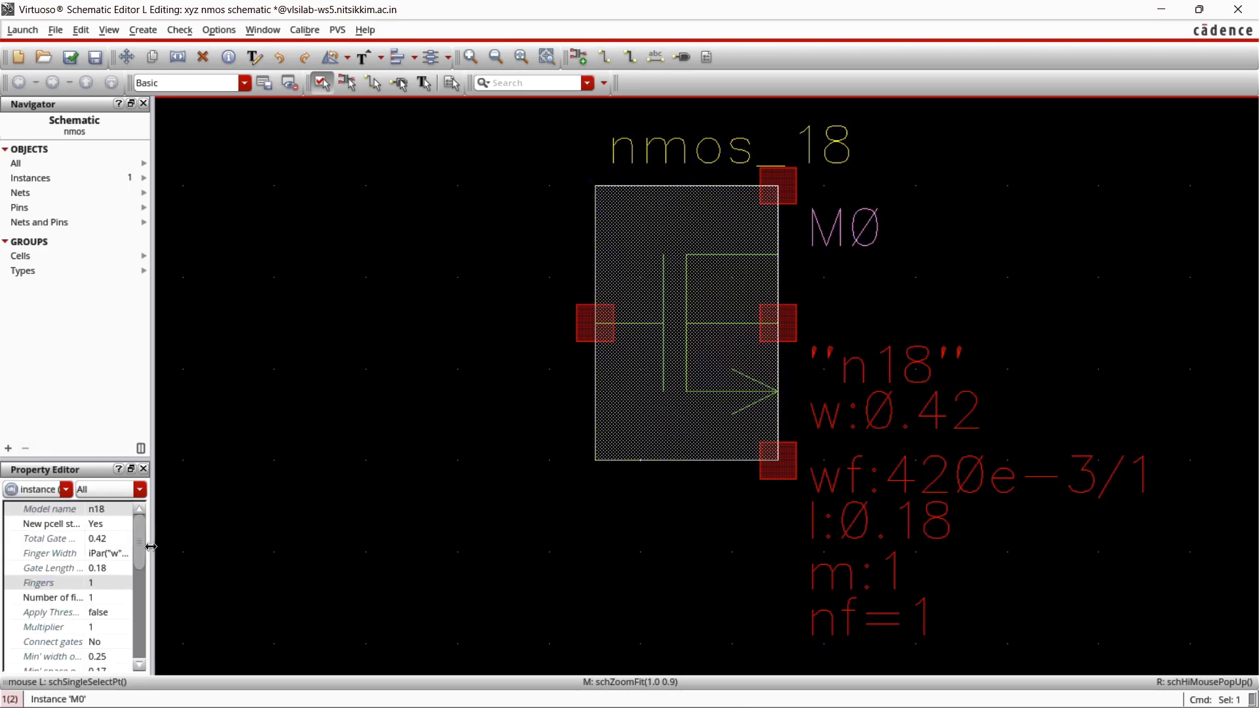
{"action": "left_click_drag", "start_coordinate": [152, 539], "coordinate": [286, 533]}
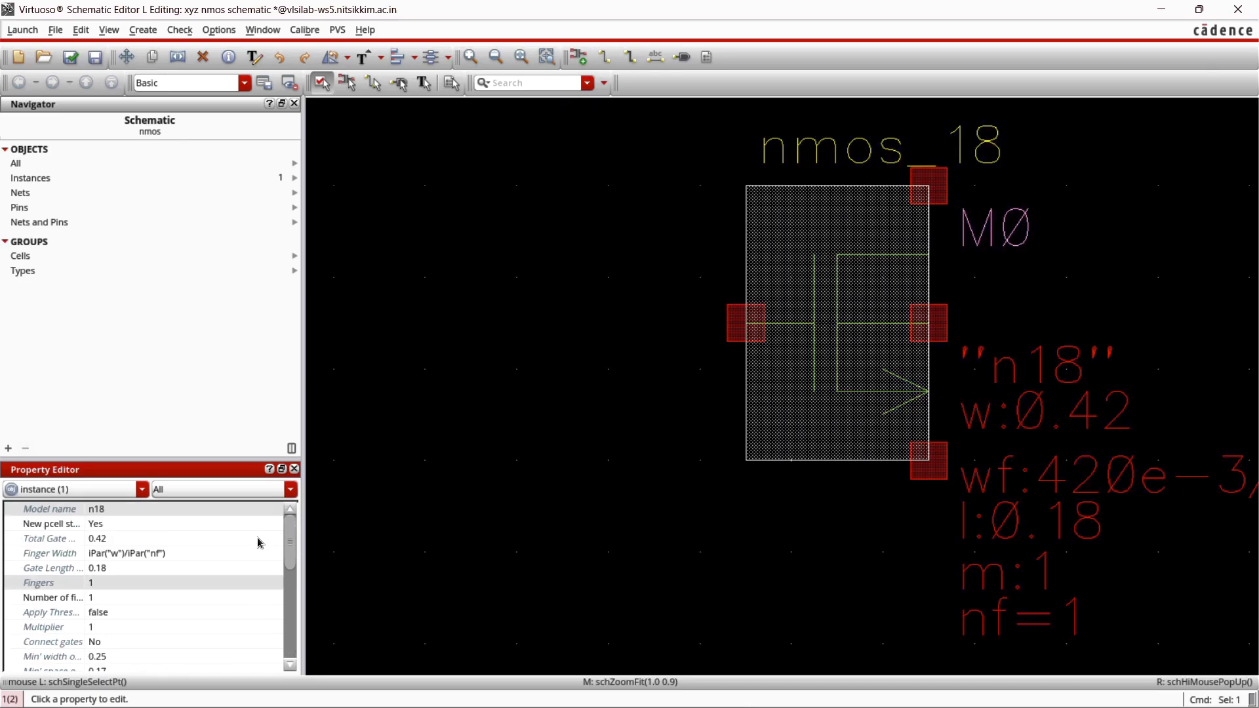
{"action": "double_click", "coordinate": [117, 540]}
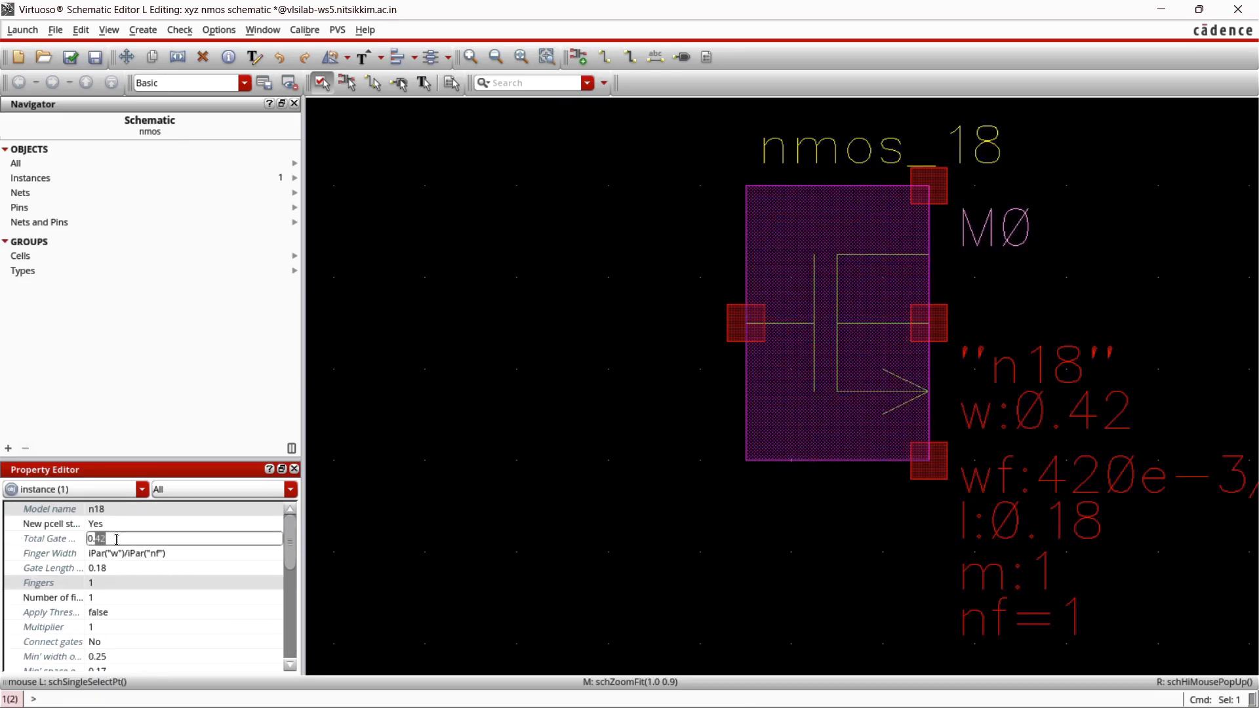
{"action": "type", "text": "84"}
{"action": "key", "text": "Return"}
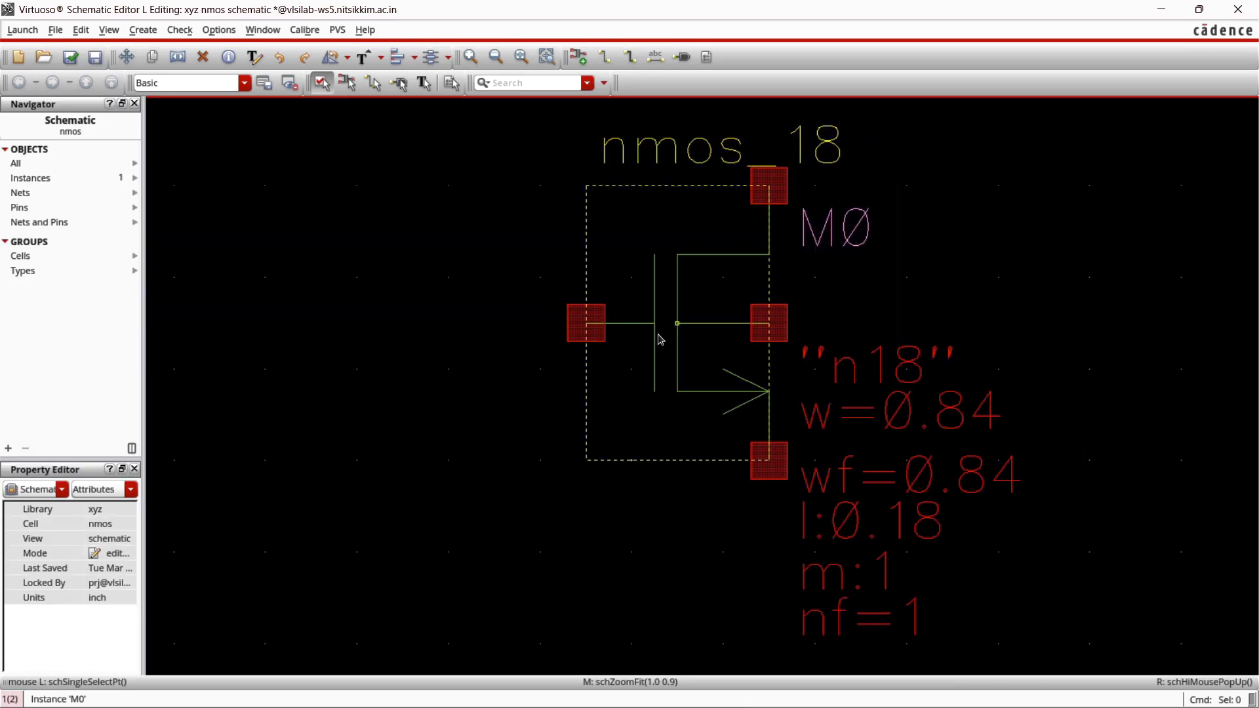
- Open the transistor's object properties and apply the value display option to its total gate width
{"action": "left_click", "coordinate": [659, 336]}
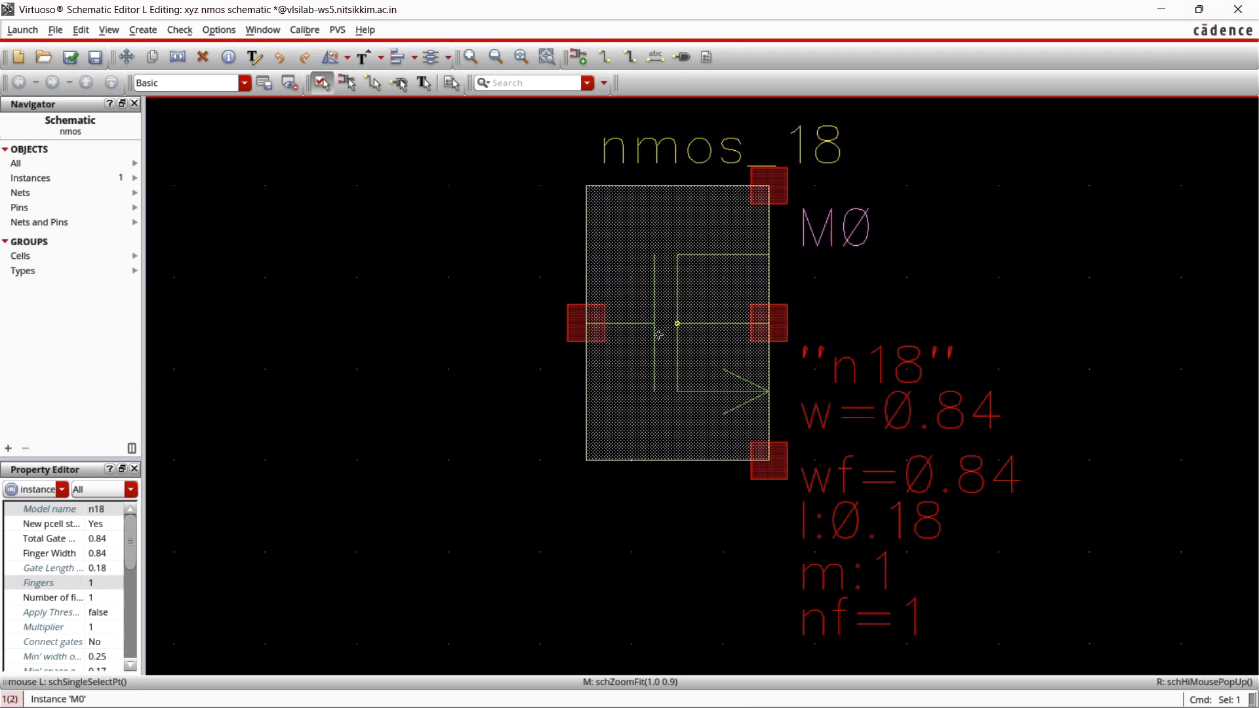
{"action": "key", "text": "q"}
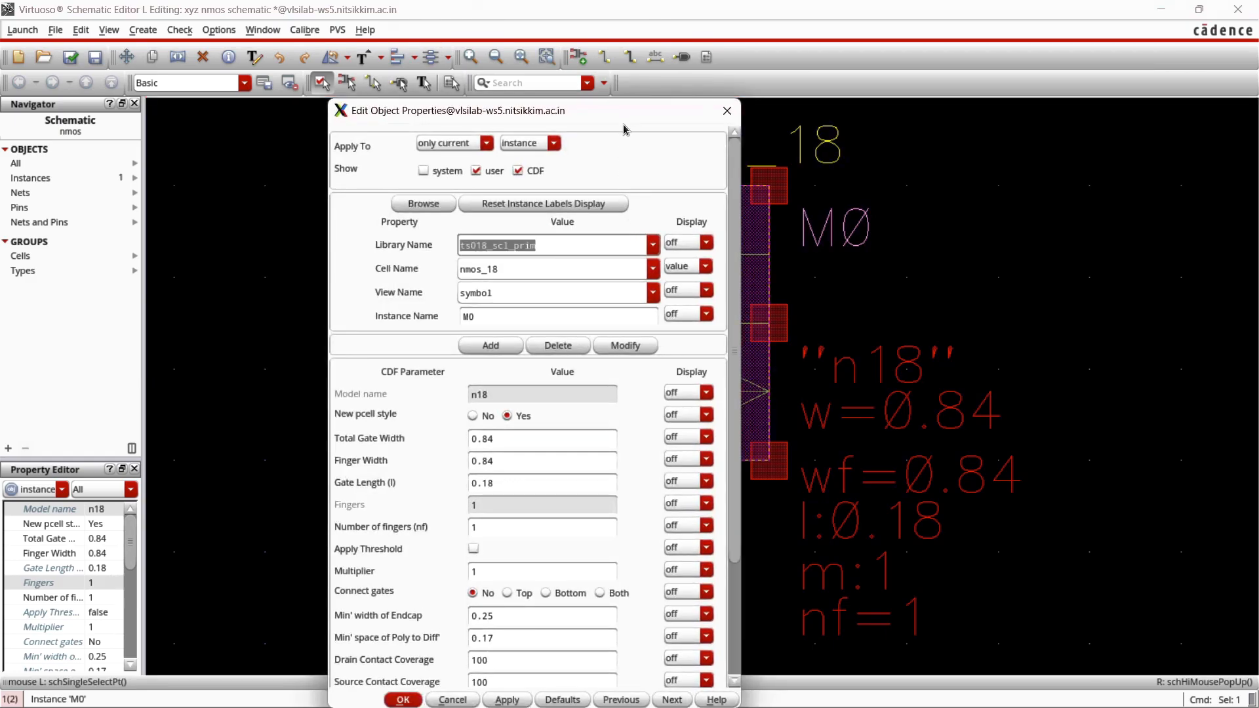
{"action": "left_click_drag", "start_coordinate": [579, 103], "coordinate": [452, 39]}
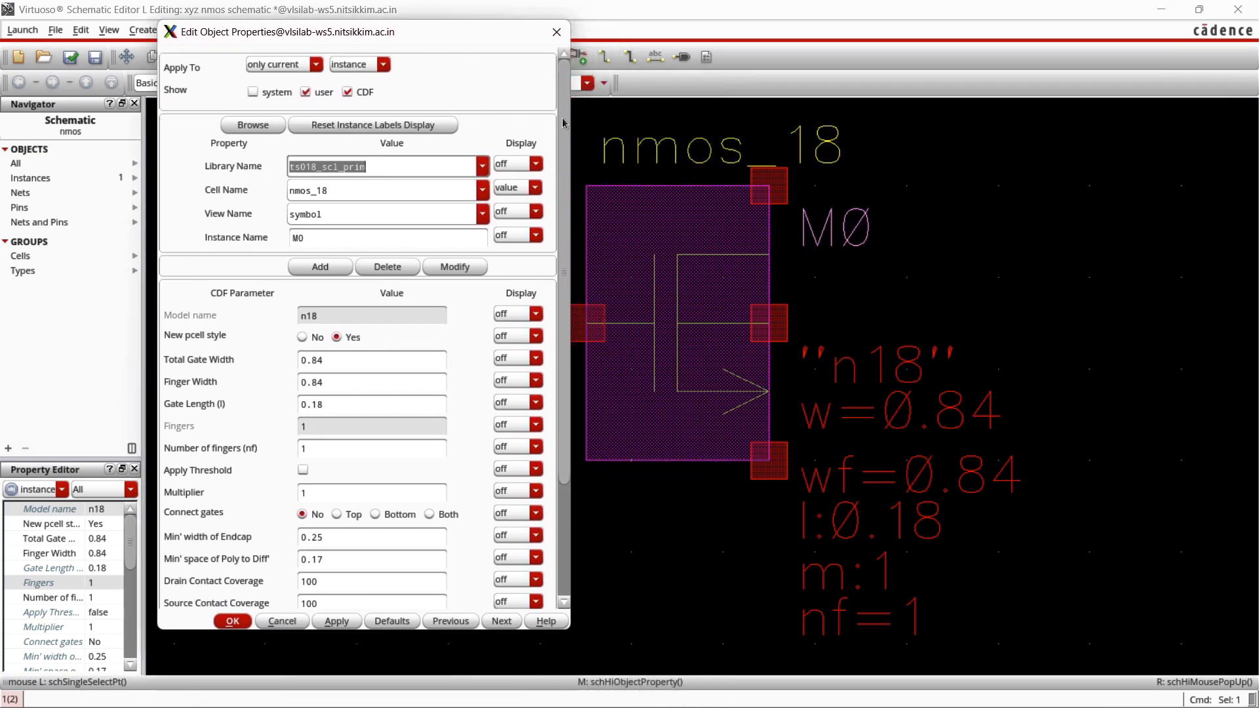
{"action": "scroll", "coordinate": [538, 210], "scroll_direction": "down", "scroll_amount": 3}
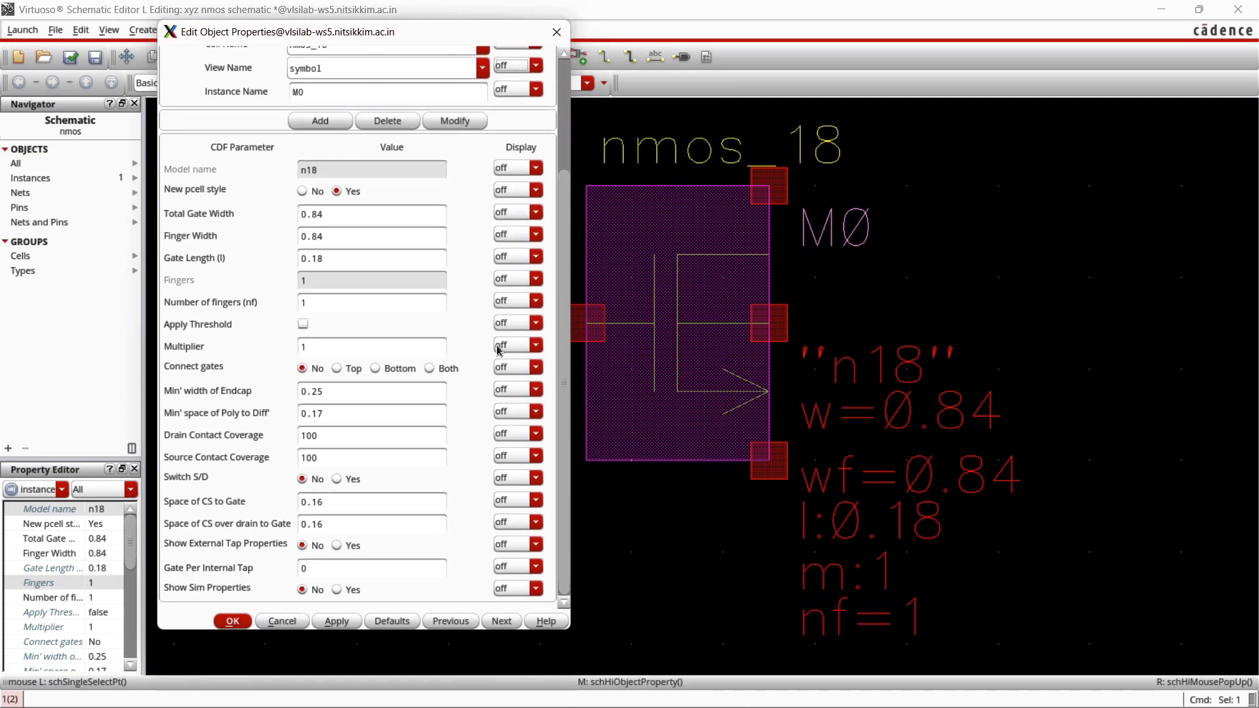
{"action": "left_click", "coordinate": [536, 213]}
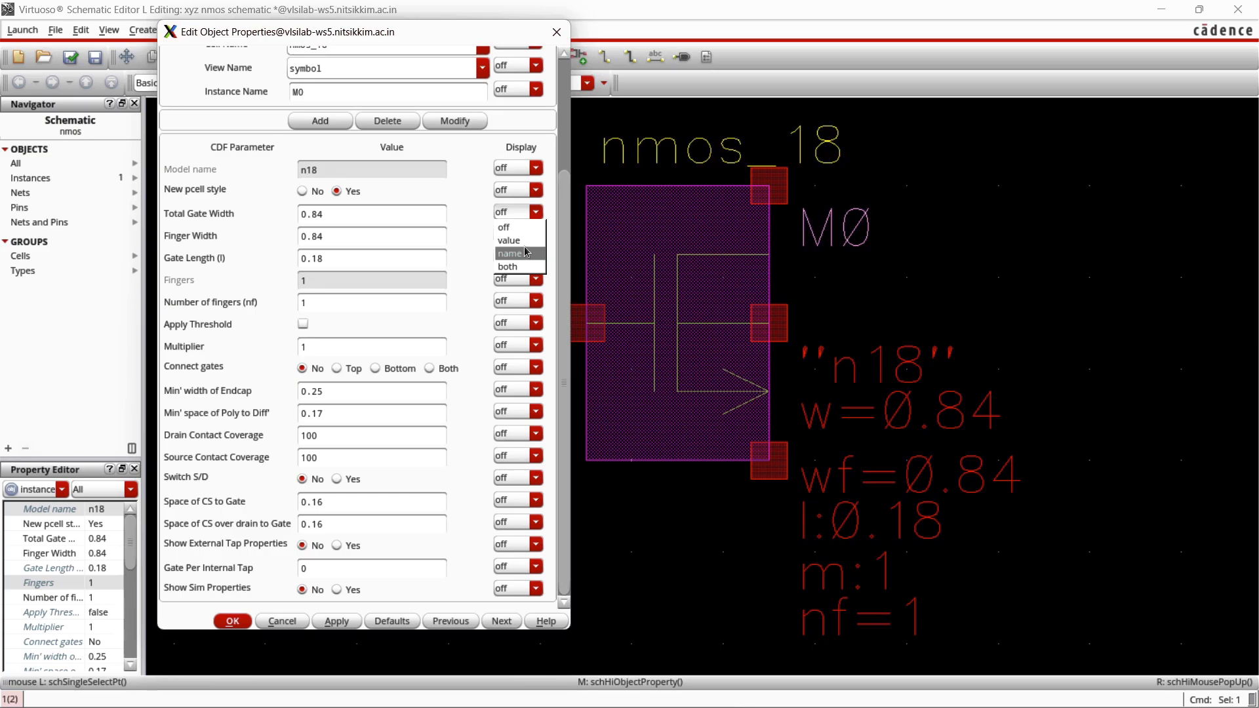
{"action": "left_click", "coordinate": [523, 242]}
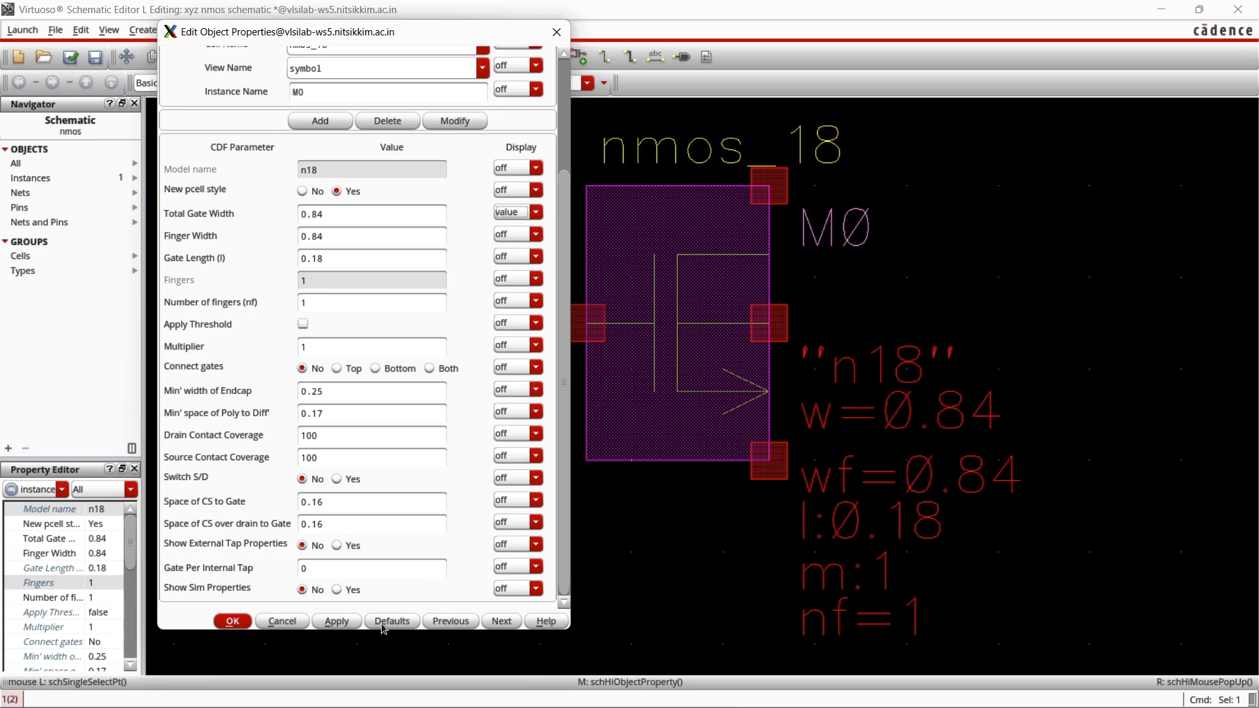
{"action": "left_click", "coordinate": [339, 623]}
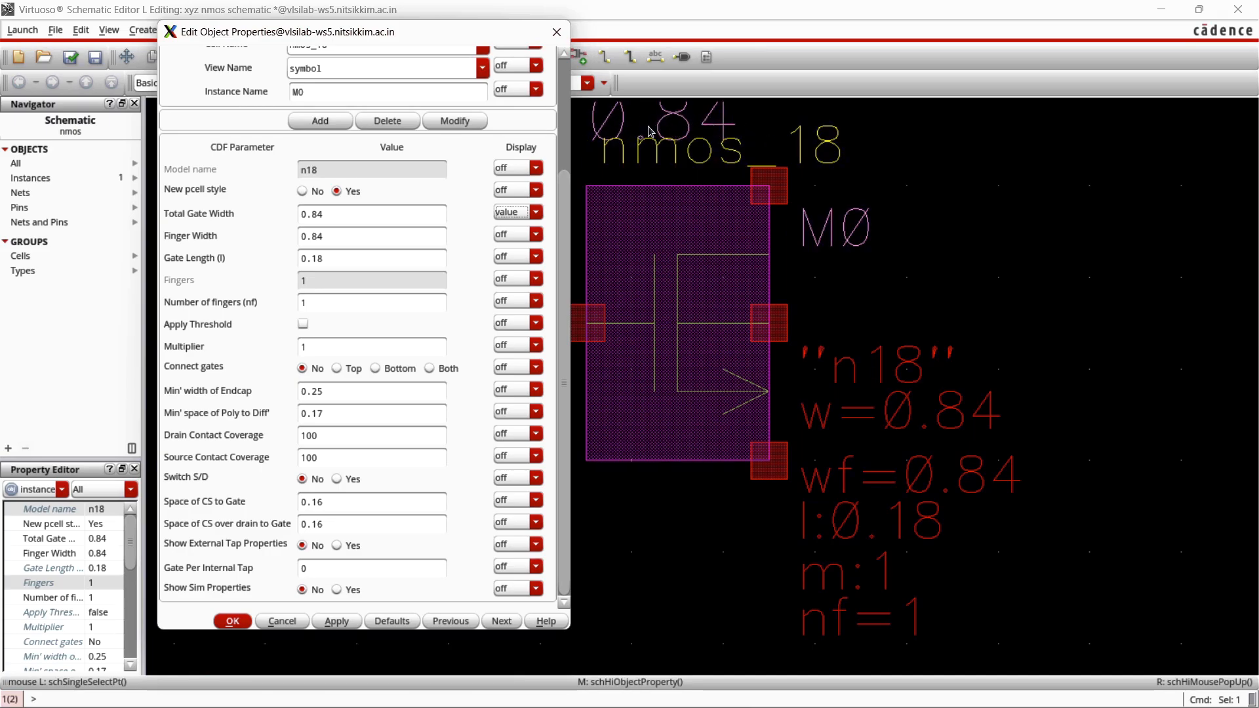
- Change the total gate width display to both name and value, apply it, and check the label above the transistor
{"action": "left_click", "coordinate": [532, 216]}
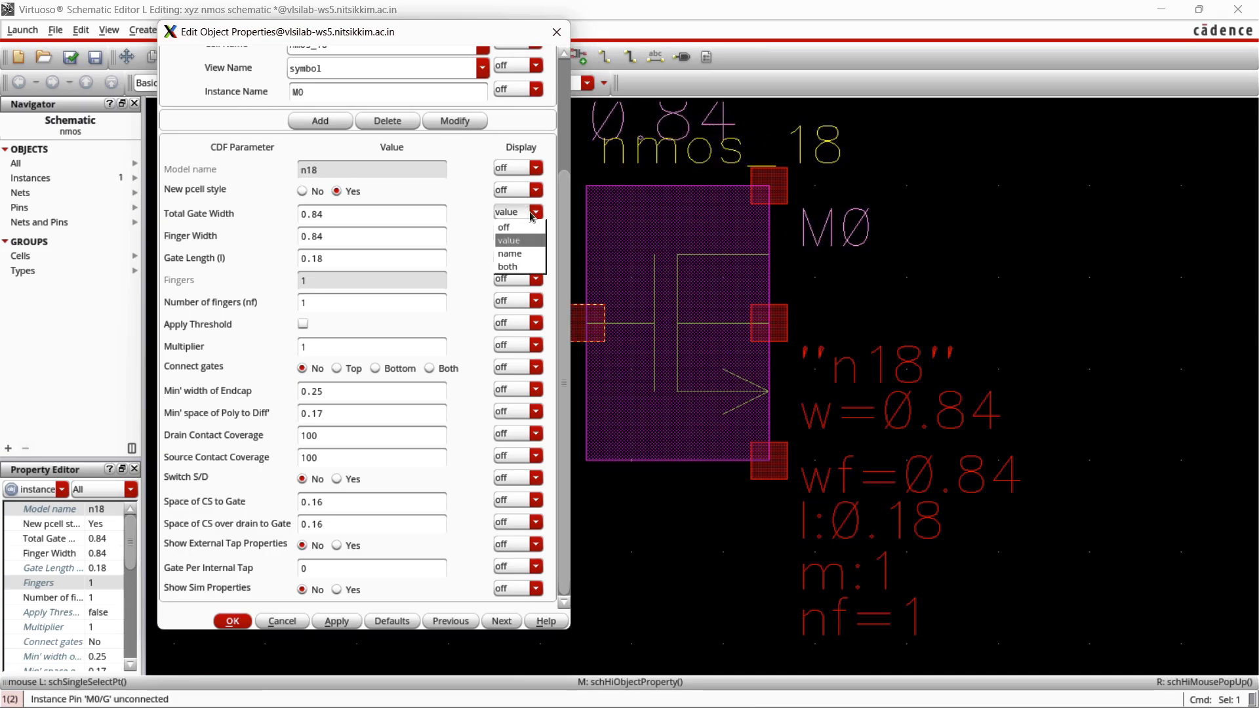
{"action": "left_click", "coordinate": [523, 265]}
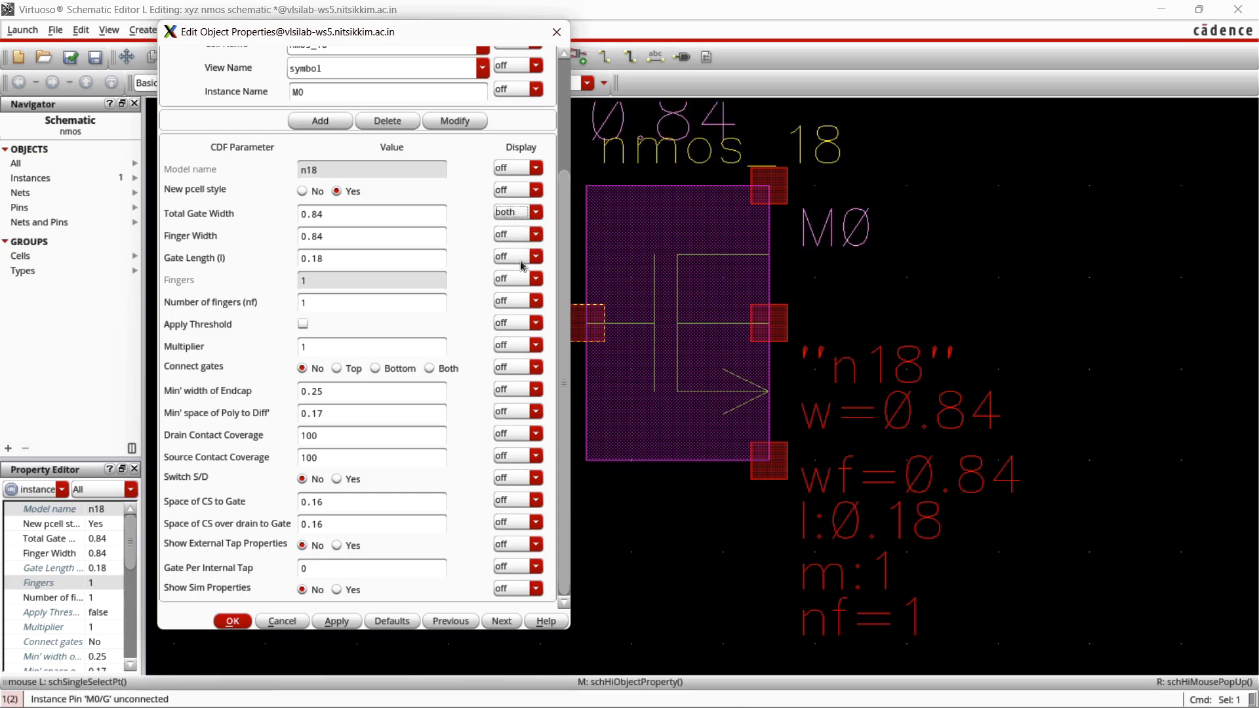
{"action": "left_click", "coordinate": [336, 621]}
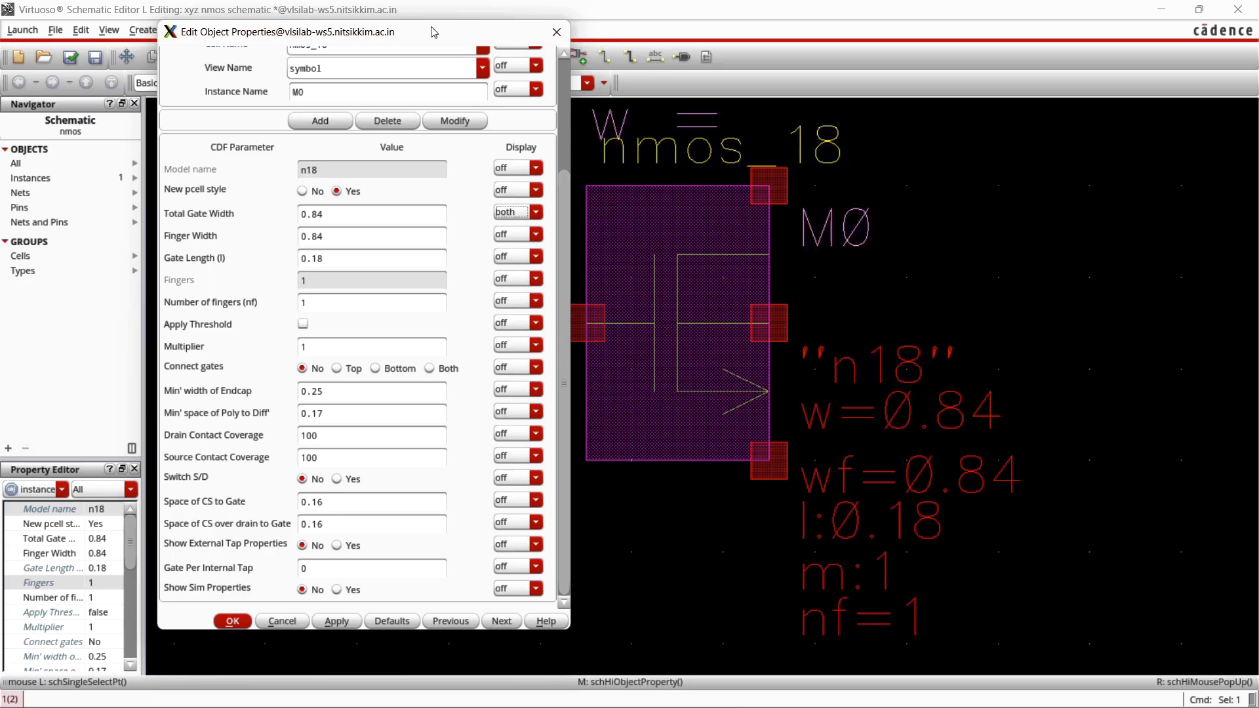
{"action": "left_click_drag", "start_coordinate": [433, 32], "coordinate": [291, 46]}
{"action": "scroll", "coordinate": [624, 261], "scroll_direction": "up", "scroll_amount": 2}
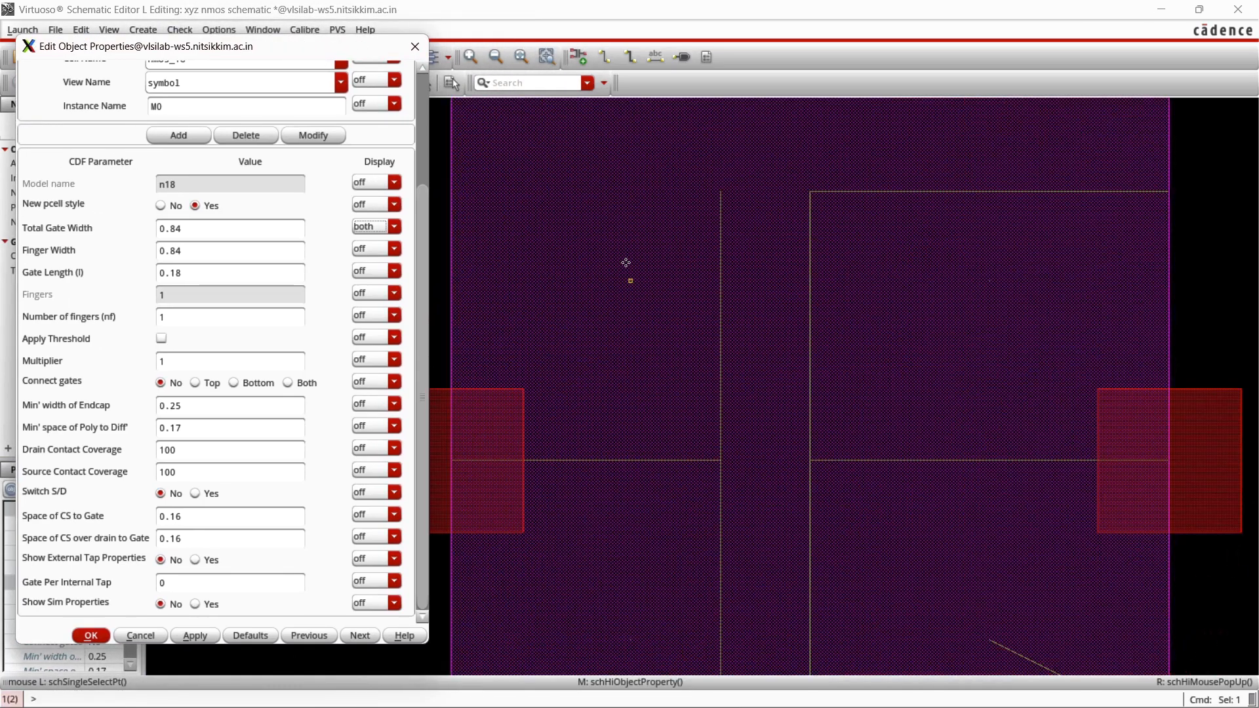
{"action": "scroll", "coordinate": [626, 263], "scroll_direction": "down", "scroll_amount": 4}
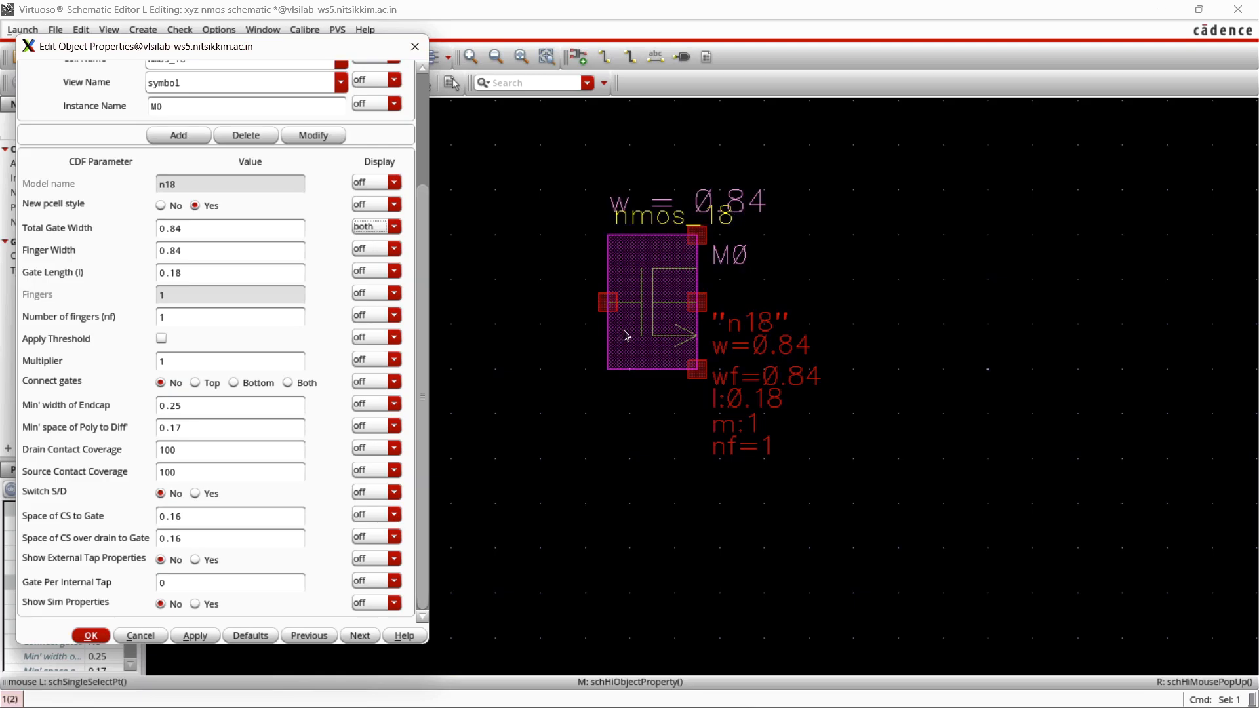
- Turn off the transistor's total gate width display, apply the change, and close its object properties
{"action": "left_click", "coordinate": [388, 228]}
{"action": "left_click", "coordinate": [362, 242]}
{"action": "left_click", "coordinate": [193, 637]}
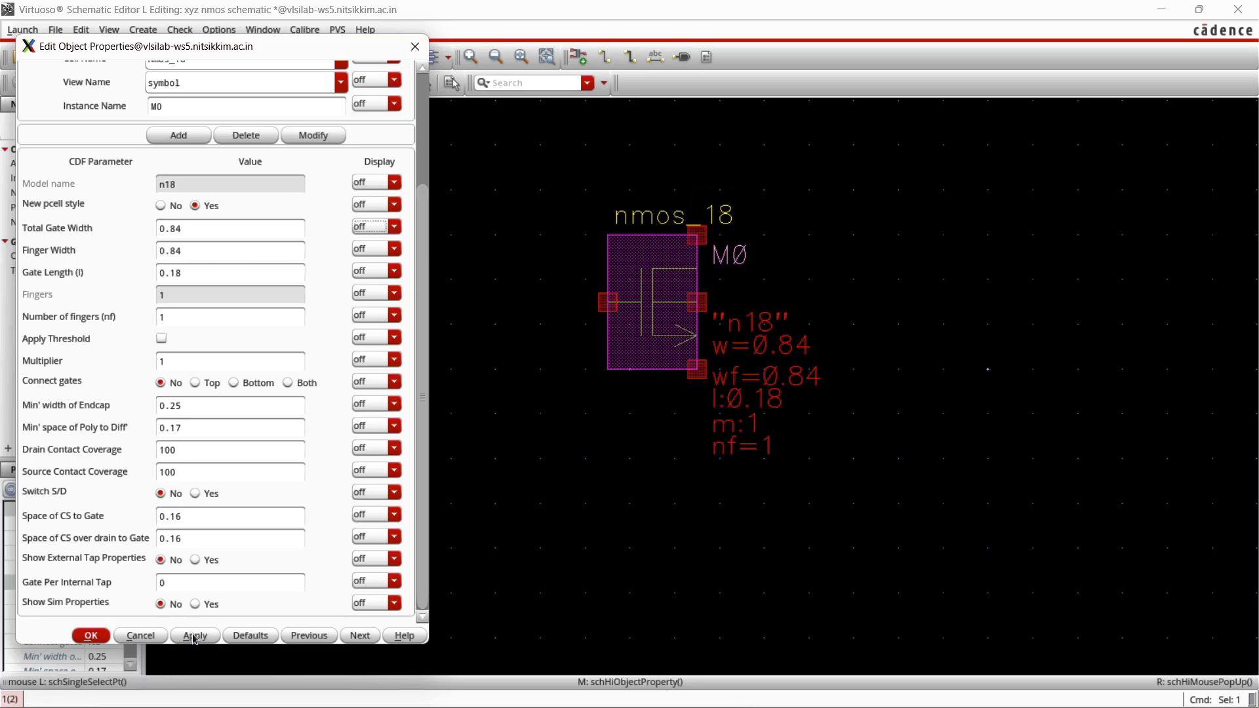
{"action": "left_click", "coordinate": [92, 636]}
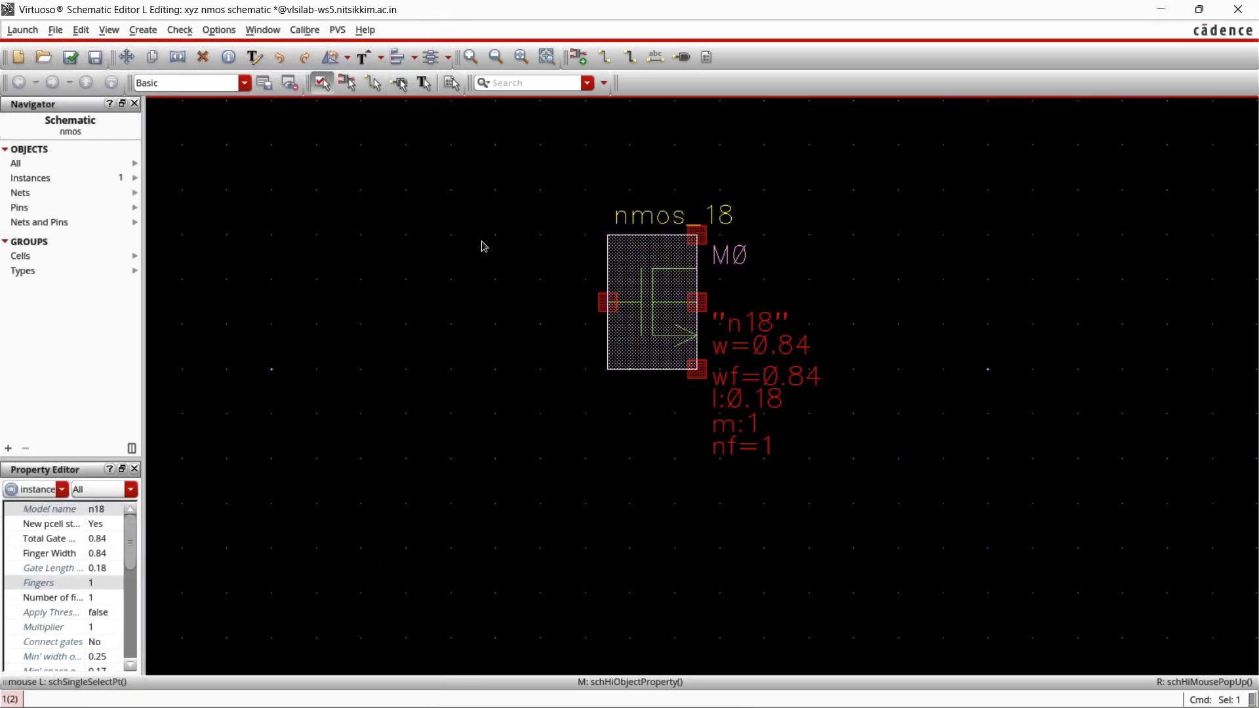
{"action": "scroll", "coordinate": [865, 365], "scroll_direction": "down", "scroll_amount": 2}
{"action": "left_click", "coordinate": [894, 397]}
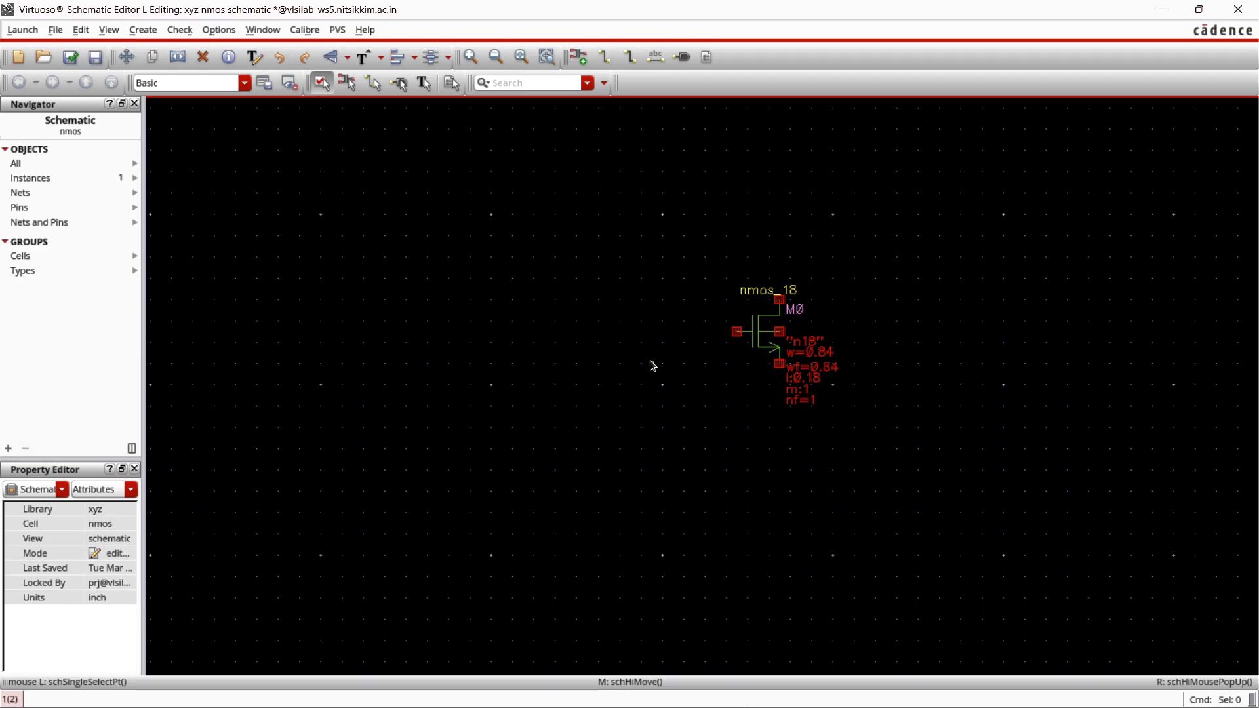
- Start adding an instance with the vdd symbol from the analogLib library
{"action": "key", "text": "i"}
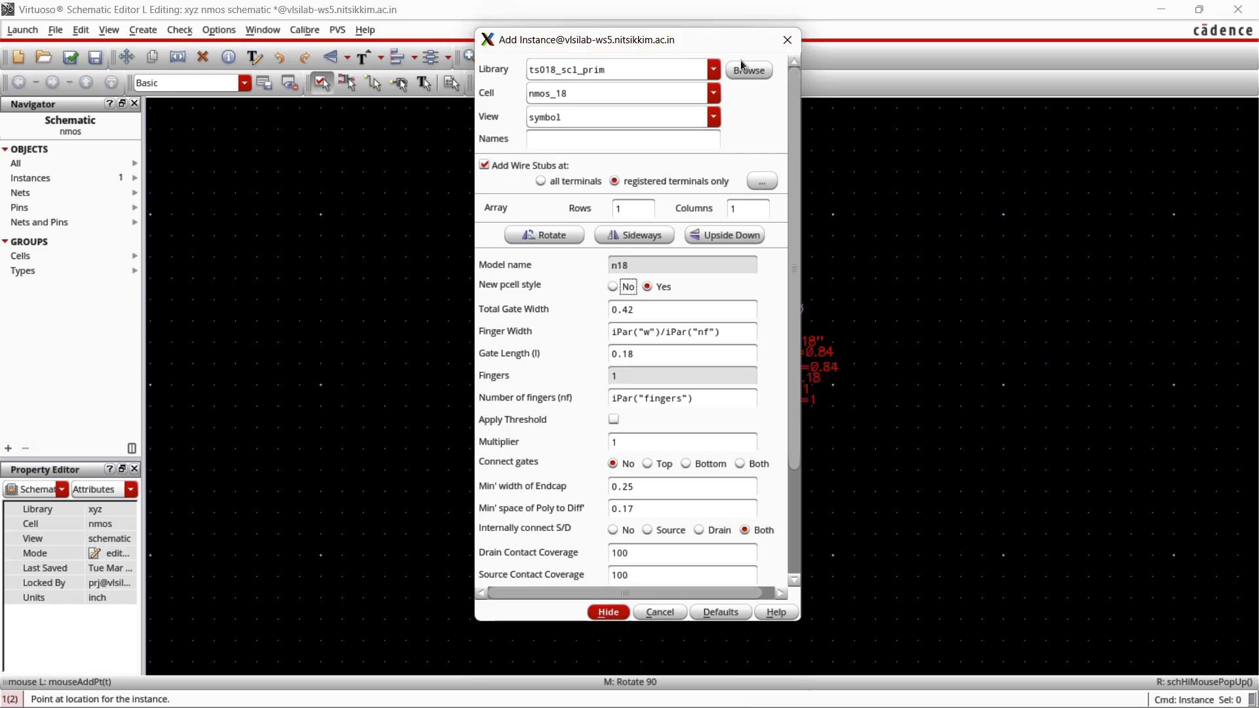
{"action": "left_click", "coordinate": [715, 68]}
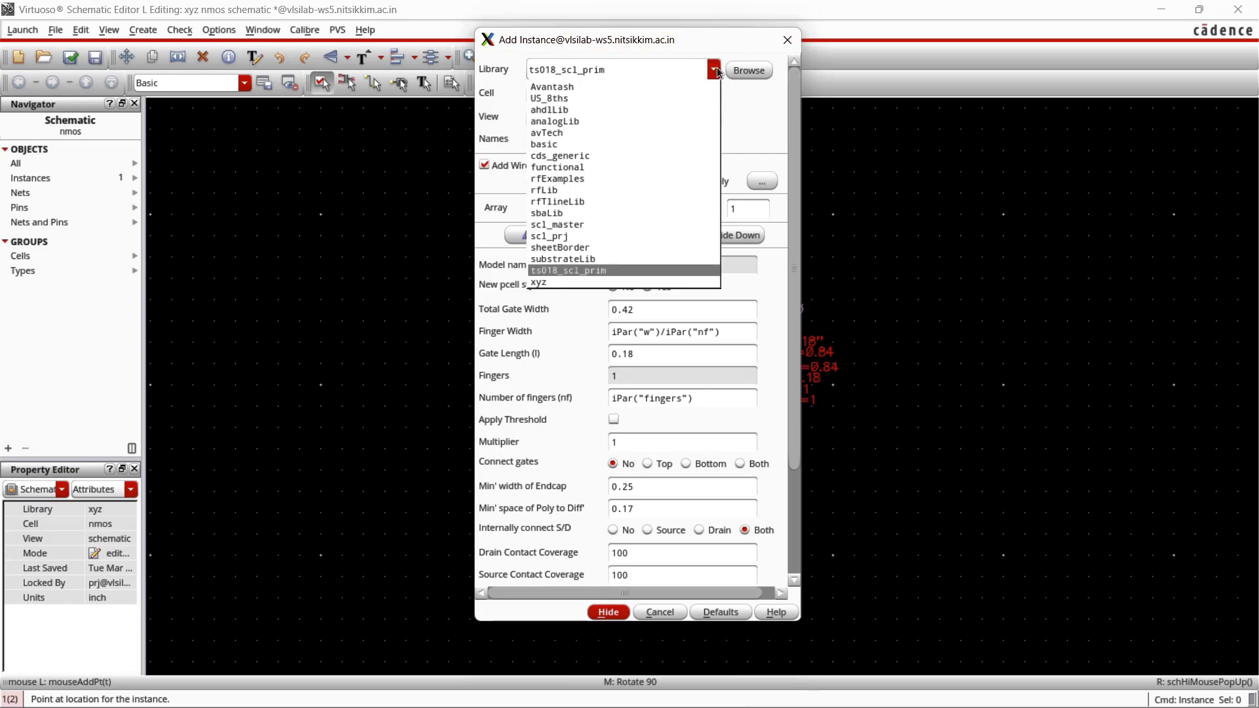
{"action": "left_click", "coordinate": [597, 122]}
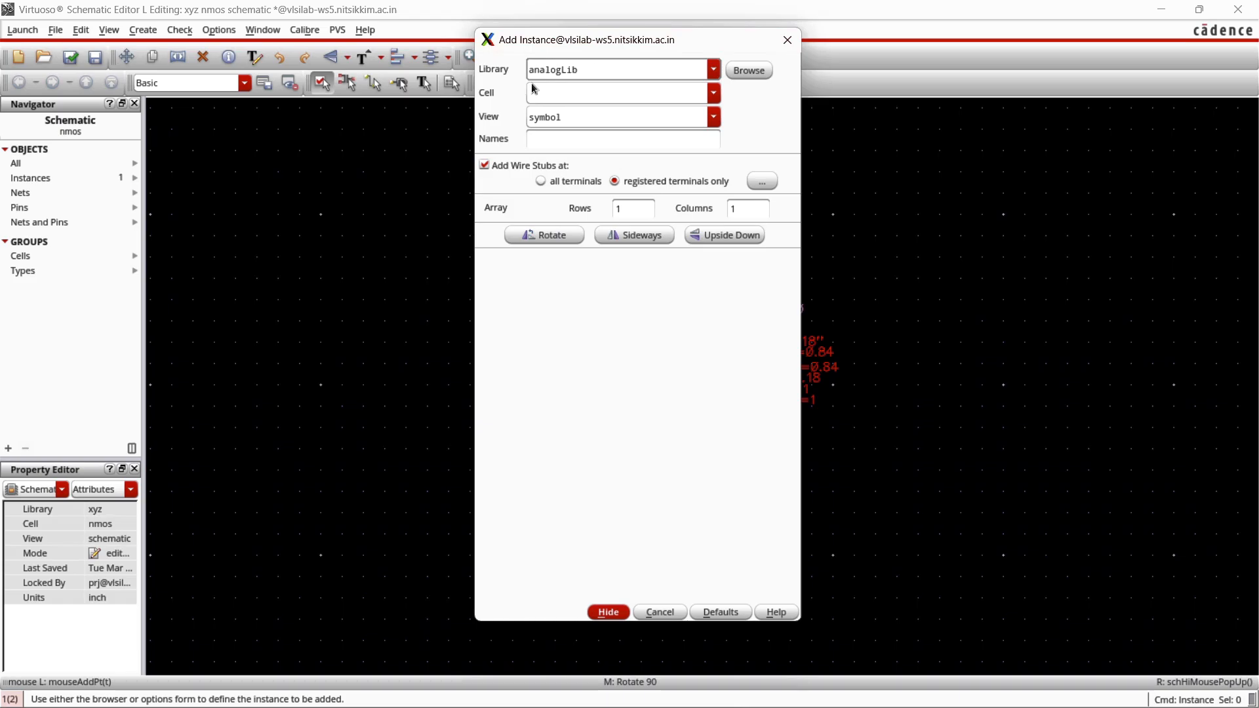
{"action": "left_click", "coordinate": [717, 93]}
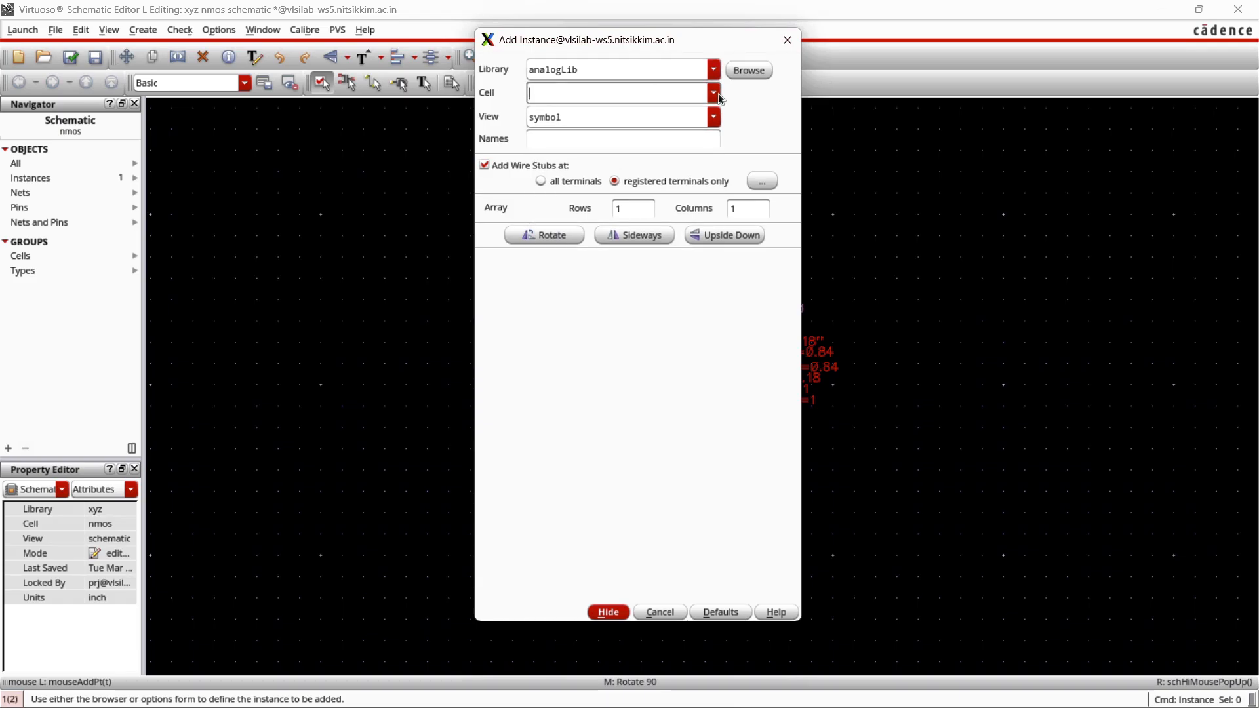
{"action": "left_click", "coordinate": [718, 93]}
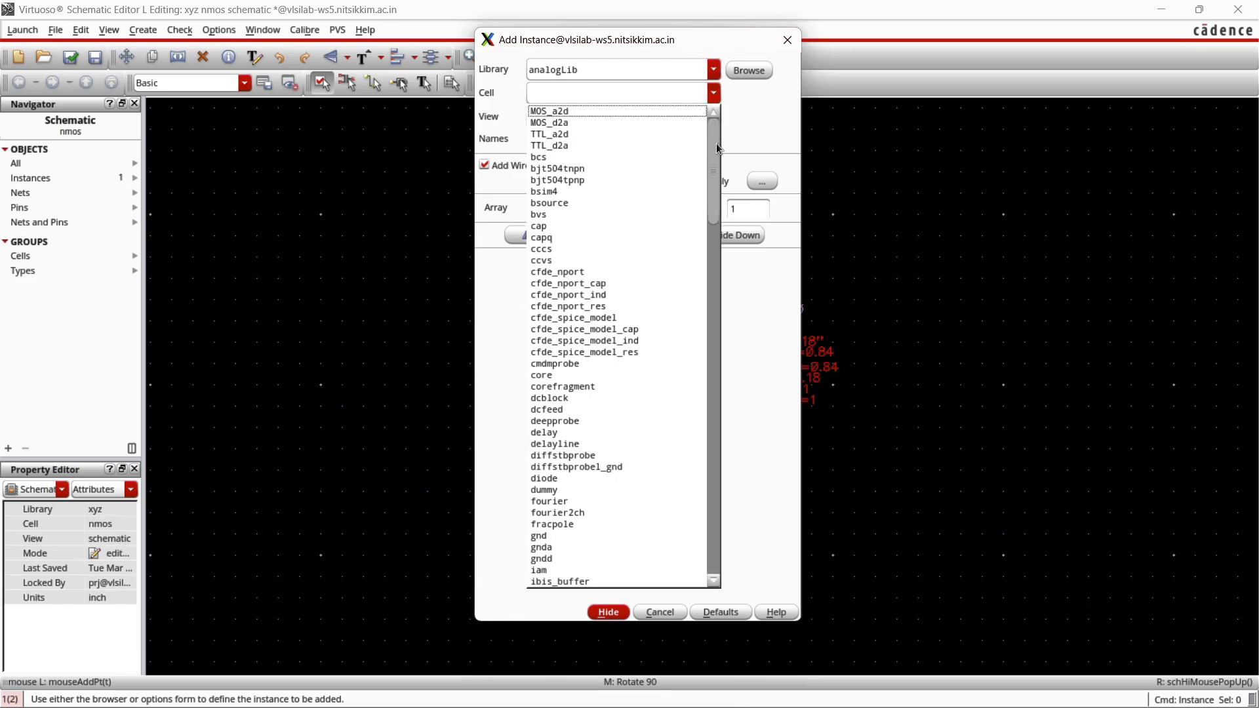
{"action": "scroll", "coordinate": [561, 261], "scroll_direction": "down", "scroll_amount": 20}
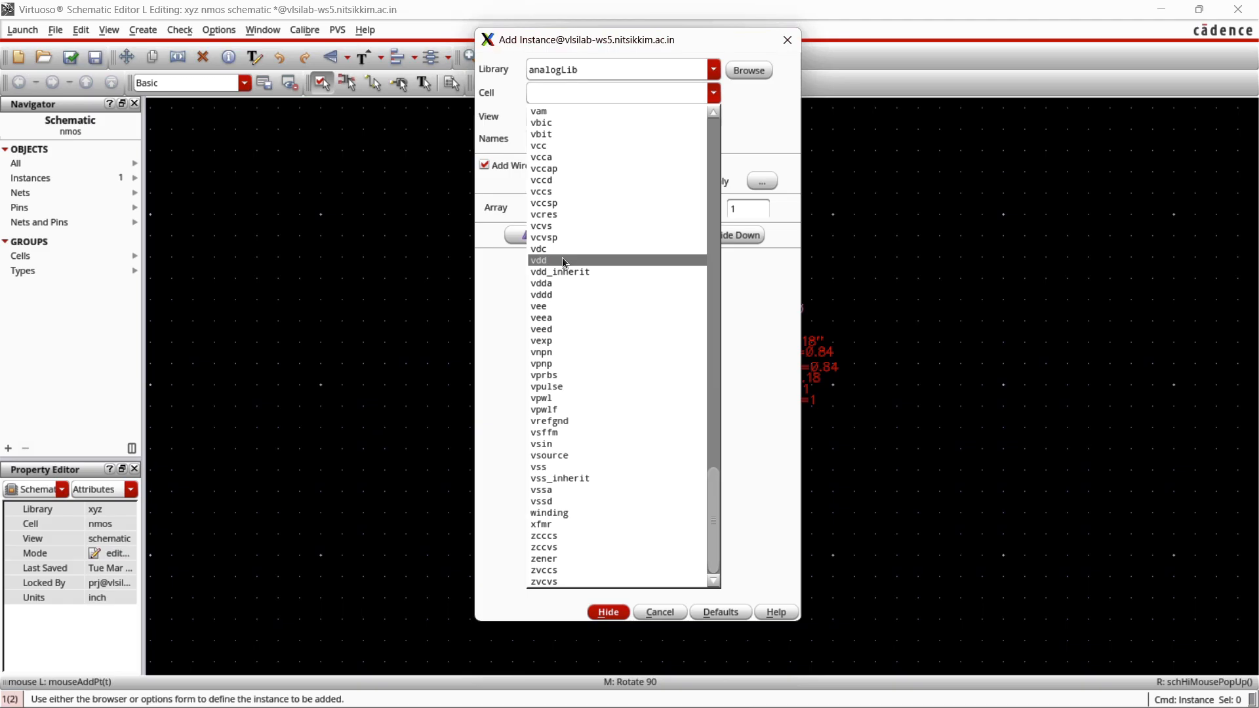
{"action": "left_click", "coordinate": [562, 260]}
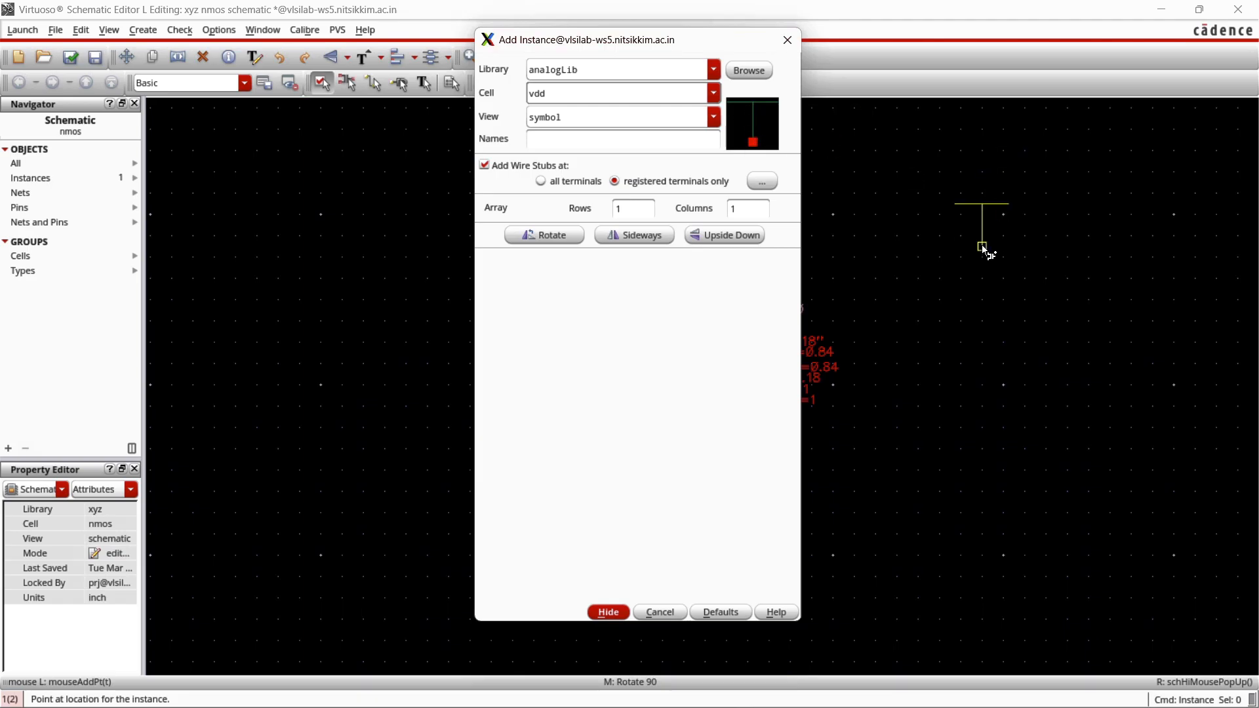
- Change the instance's cell to the analogLib vdc voltage source
{"action": "left_click", "coordinate": [715, 97]}
{"action": "left_click", "coordinate": [715, 97]}
{"action": "left_click", "coordinate": [715, 97]}
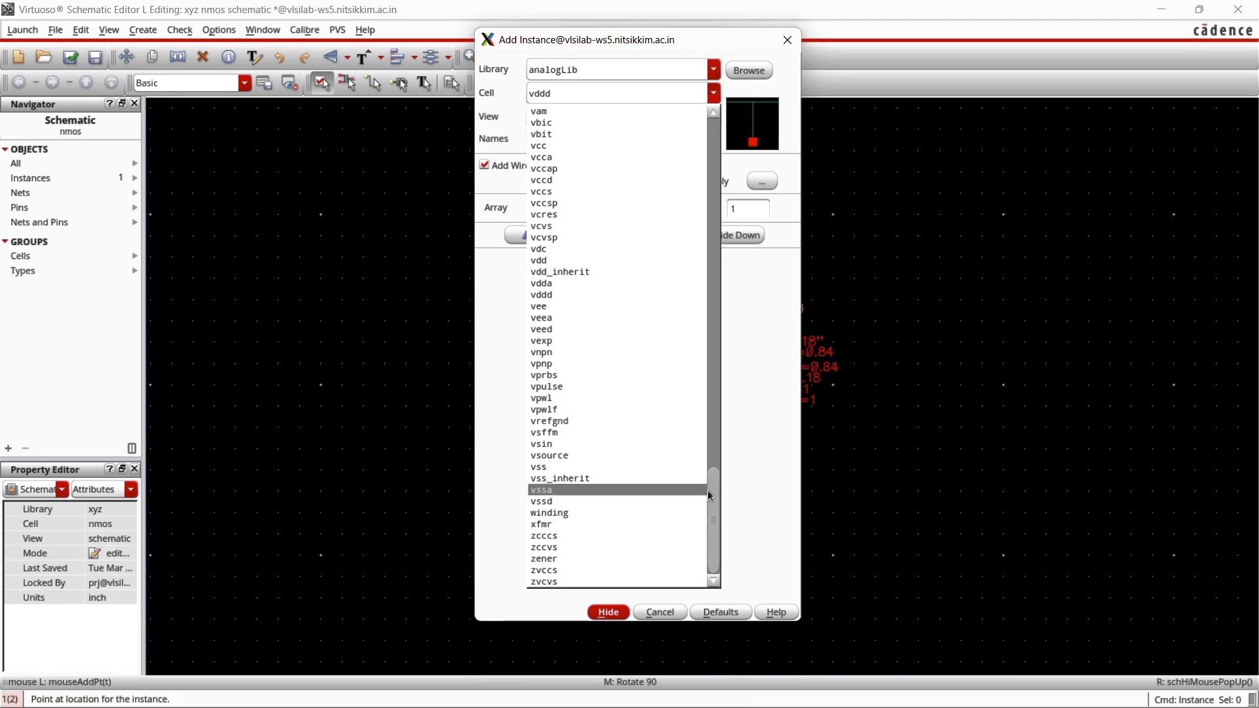
{"action": "left_click", "coordinate": [654, 249]}
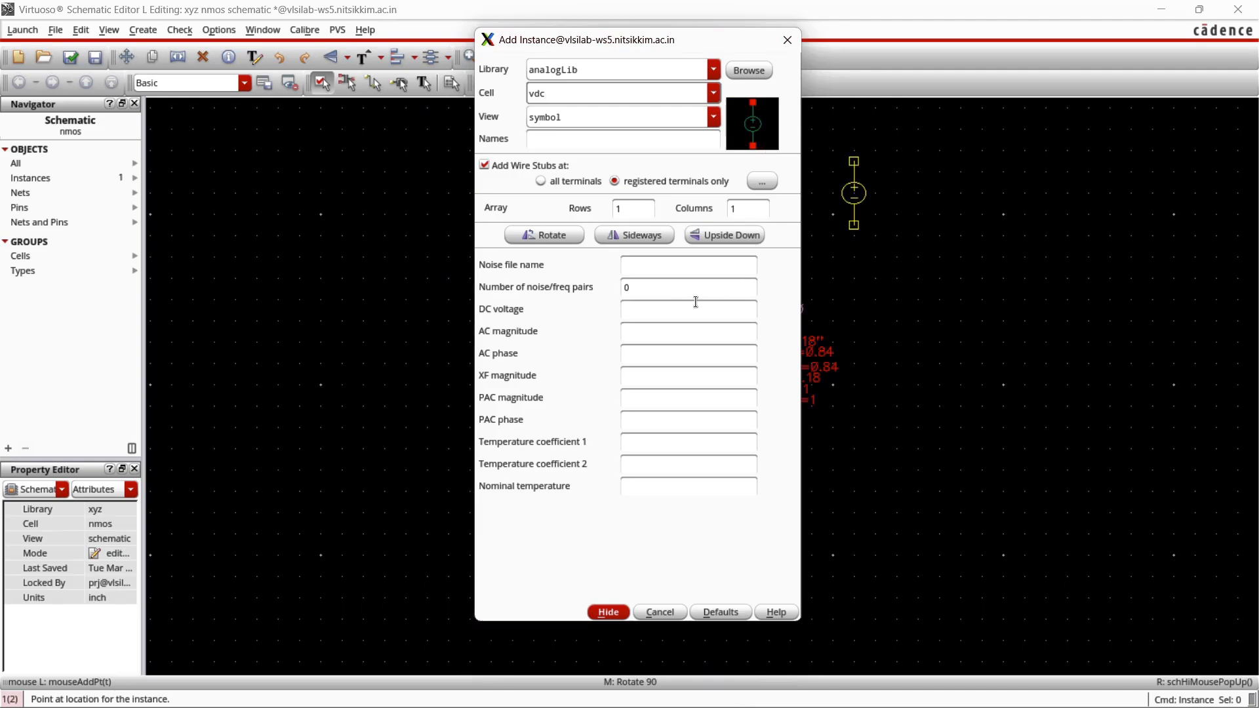
- Set the vdc source's DC voltage to 1.8 and place it left of the nmos_18 transistor
{"action": "left_click", "coordinate": [646, 305]}
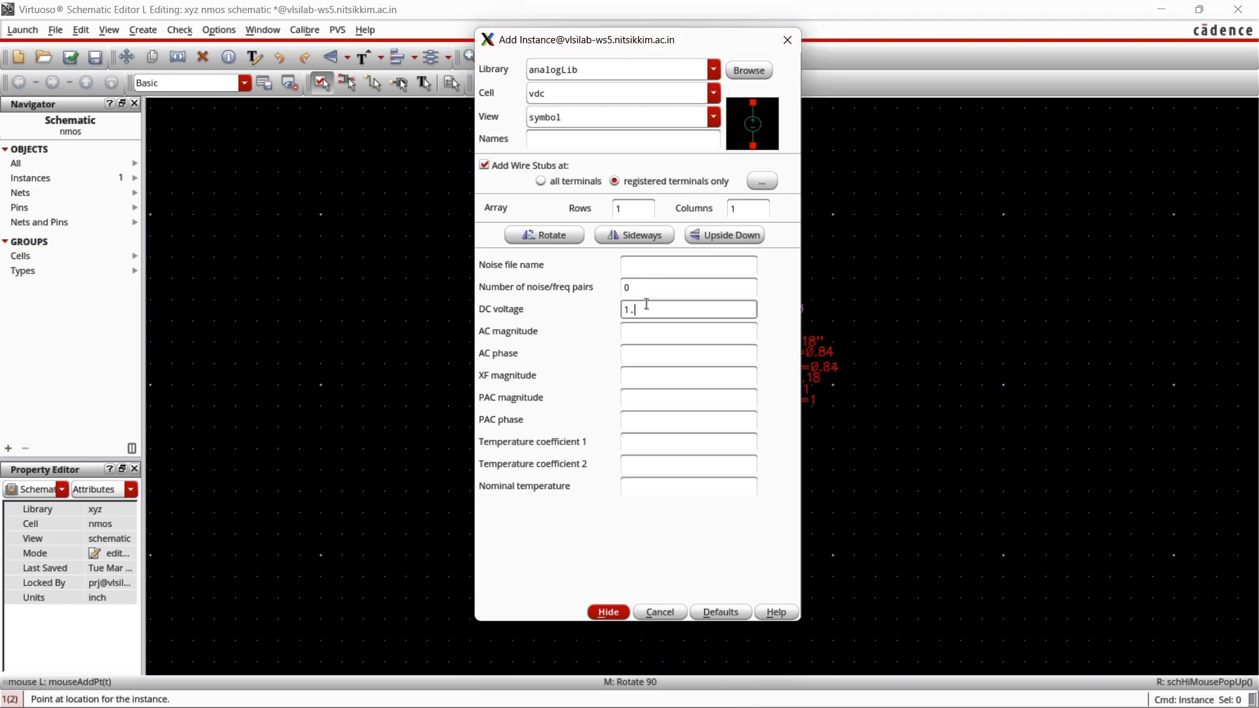
{"action": "type", "text": "8 V"}
{"action": "key", "text": "BackSpace"}
{"action": "key", "text": "BackSpace"}
{"action": "key", "text": "BackSpace"}
{"action": "key", "text": "BackSpace"}
{"action": "key", "text": "BackSpace"}
{"action": "type", "text": "1.8V V"}
{"action": "left_click", "coordinate": [647, 310]}
{"action": "key", "text": "BackSpace"}
{"action": "key", "text": "BackSpace"}
{"action": "key", "text": "BackSpace"}
{"action": "key", "text": "BackSpace"}
{"action": "left_click_drag", "start_coordinate": [678, 309], "coordinate": [577, 302]}
{"action": "type", "text": "1.8"}
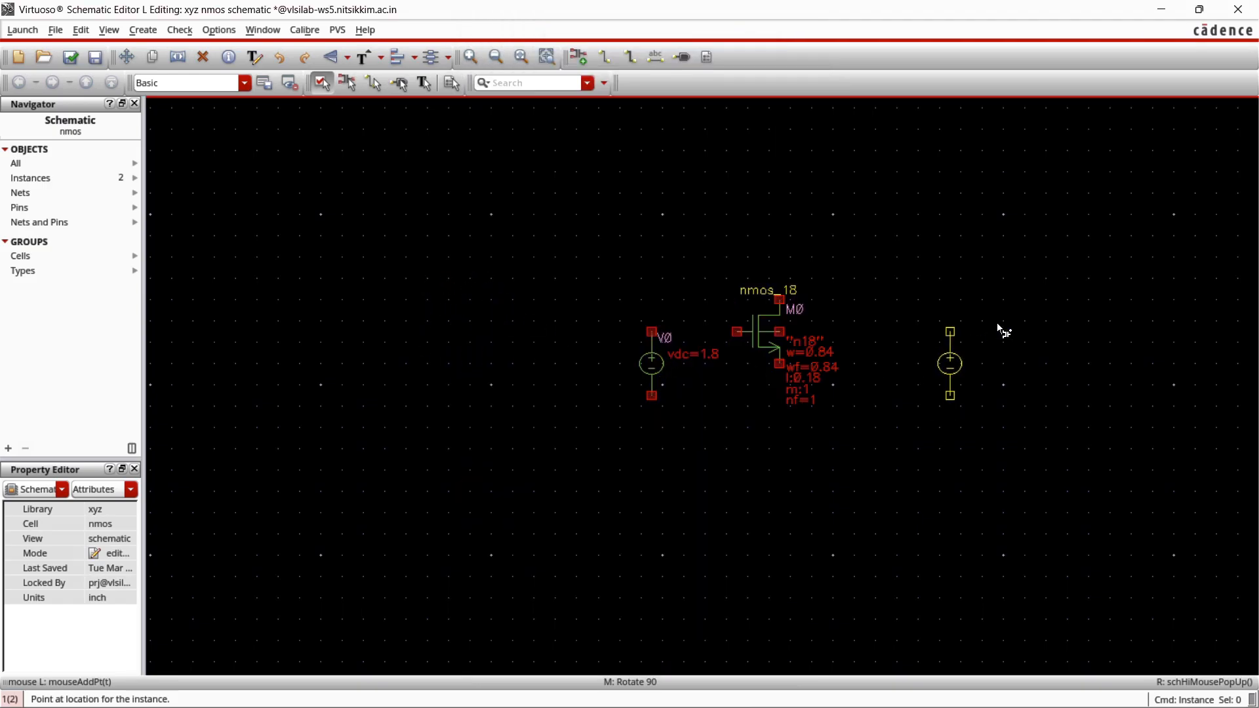
- Place six more vdc sources right of and below the transistor, and move the nearest upper one slightly closer to it
{"action": "left_click", "coordinate": [932, 314]}
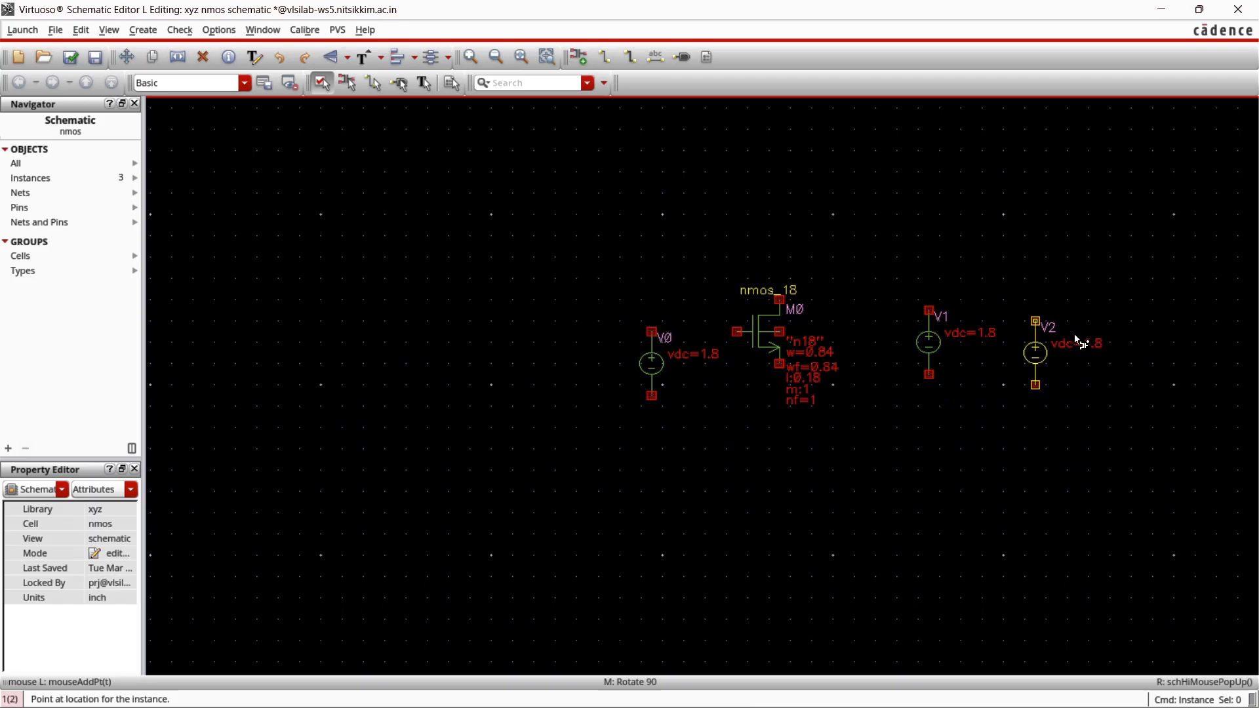
{"action": "left_click", "coordinate": [1038, 324]}
{"action": "left_click", "coordinate": [1187, 324]}
{"action": "left_click", "coordinate": [1006, 431]}
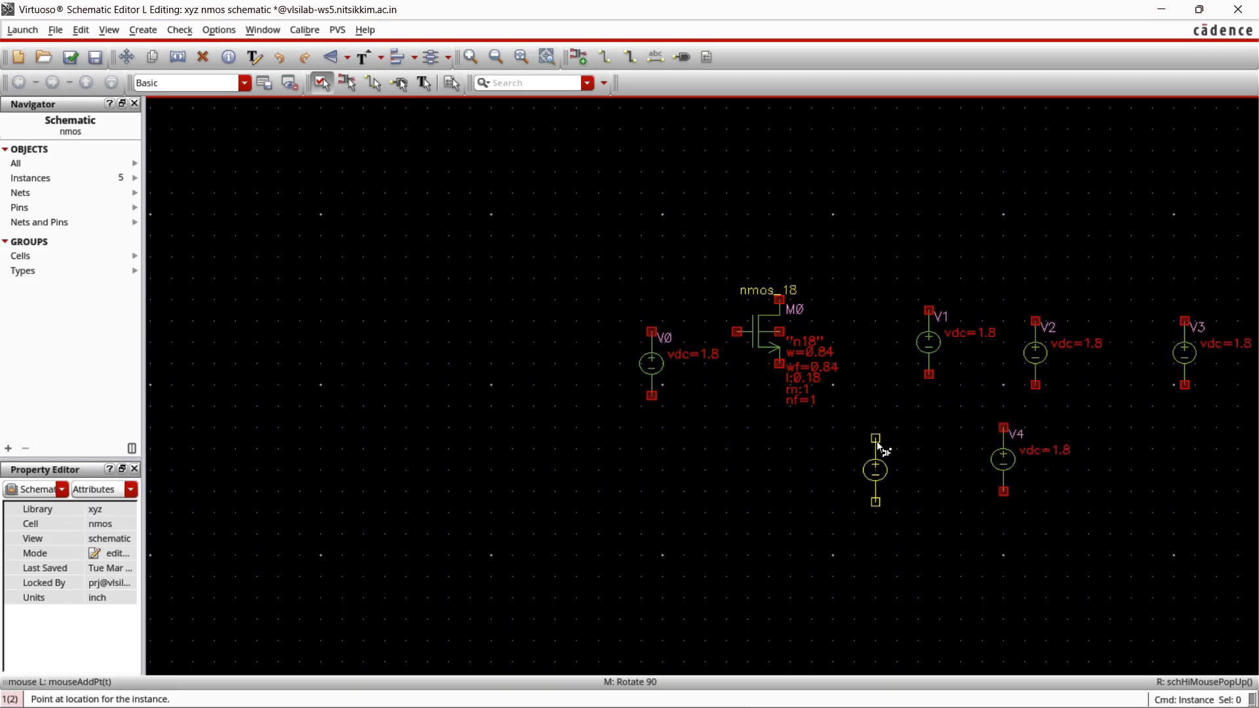
{"action": "left_click", "coordinate": [876, 450]}
{"action": "left_click", "coordinate": [1132, 450]}
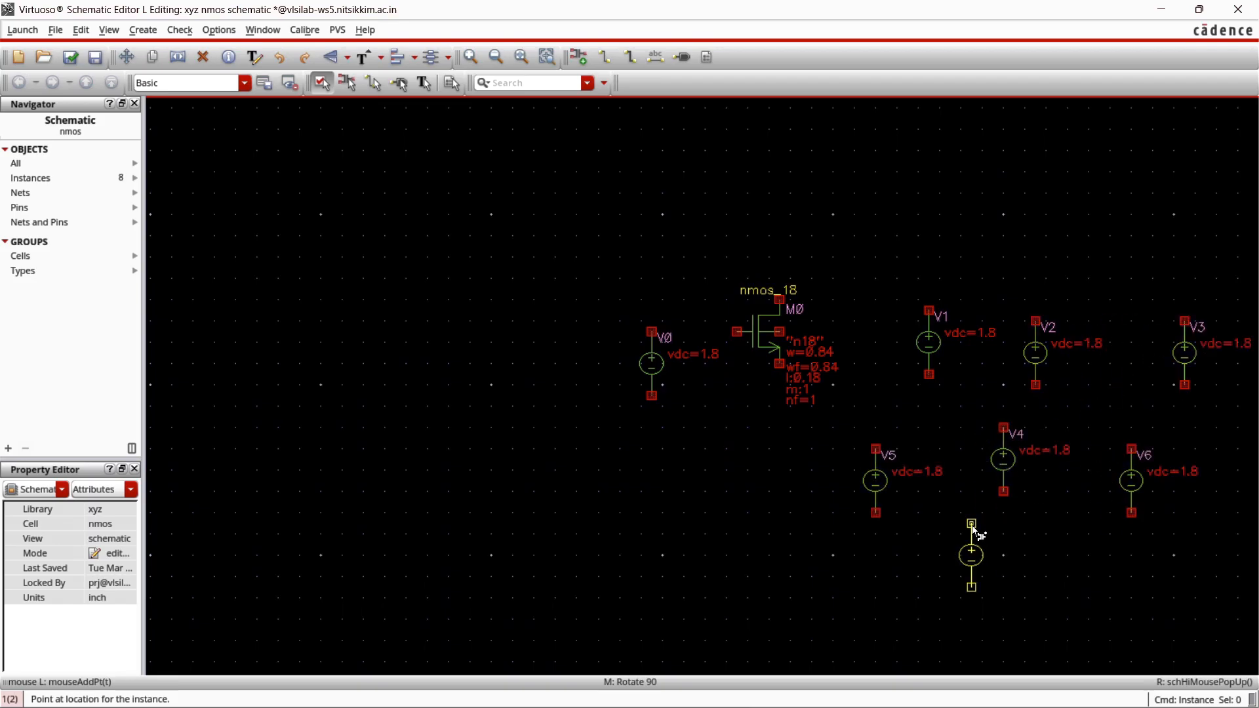
{"action": "key", "text": "Escape"}
{"action": "left_click_drag", "start_coordinate": [930, 341], "coordinate": [898, 321]}
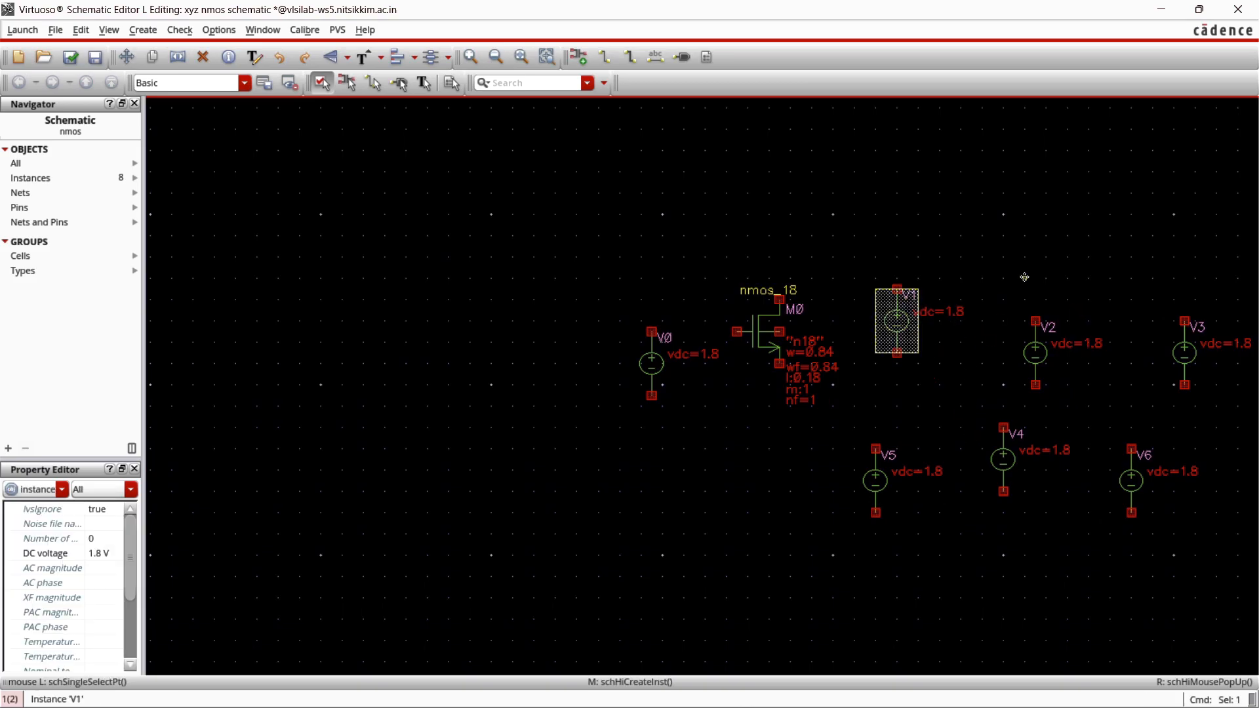
{"action": "left_click", "coordinate": [1018, 275]}
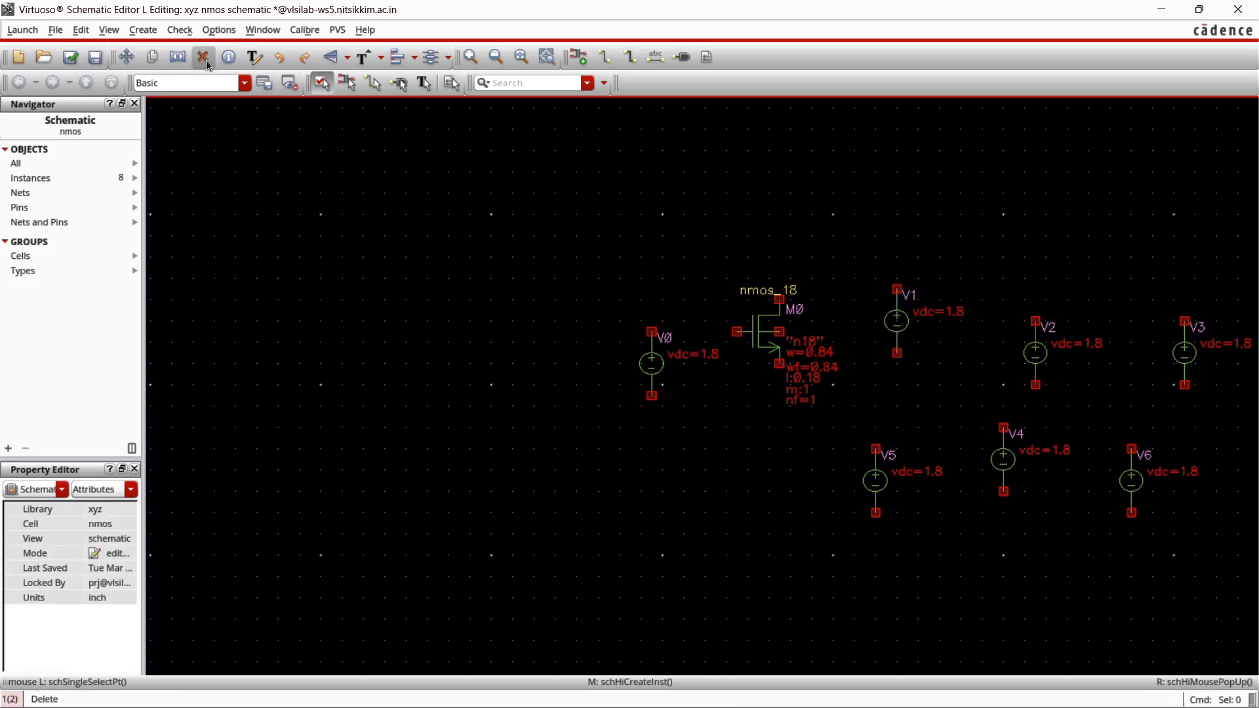
- Delete the three upper vdc sources right of the transistor and the lower one farthest from it, one by one
{"action": "left_click", "coordinate": [204, 59]}
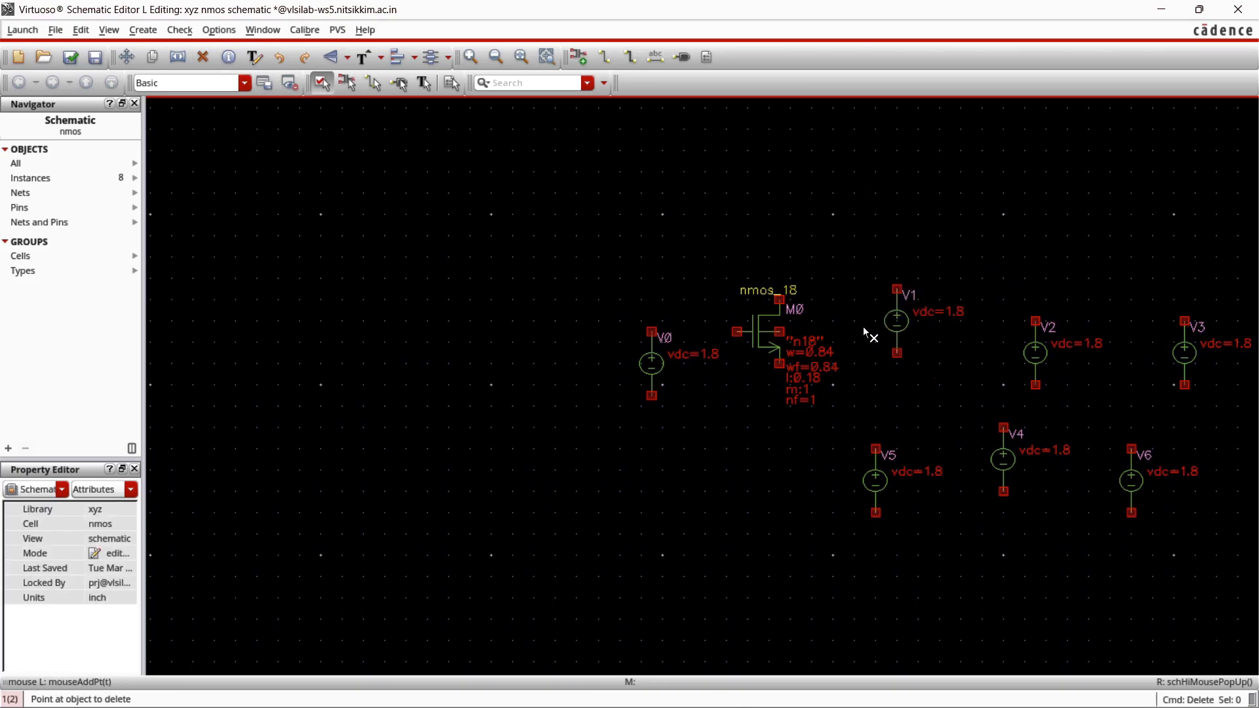
{"action": "left_click", "coordinate": [900, 318]}
{"action": "left_click", "coordinate": [1035, 350]}
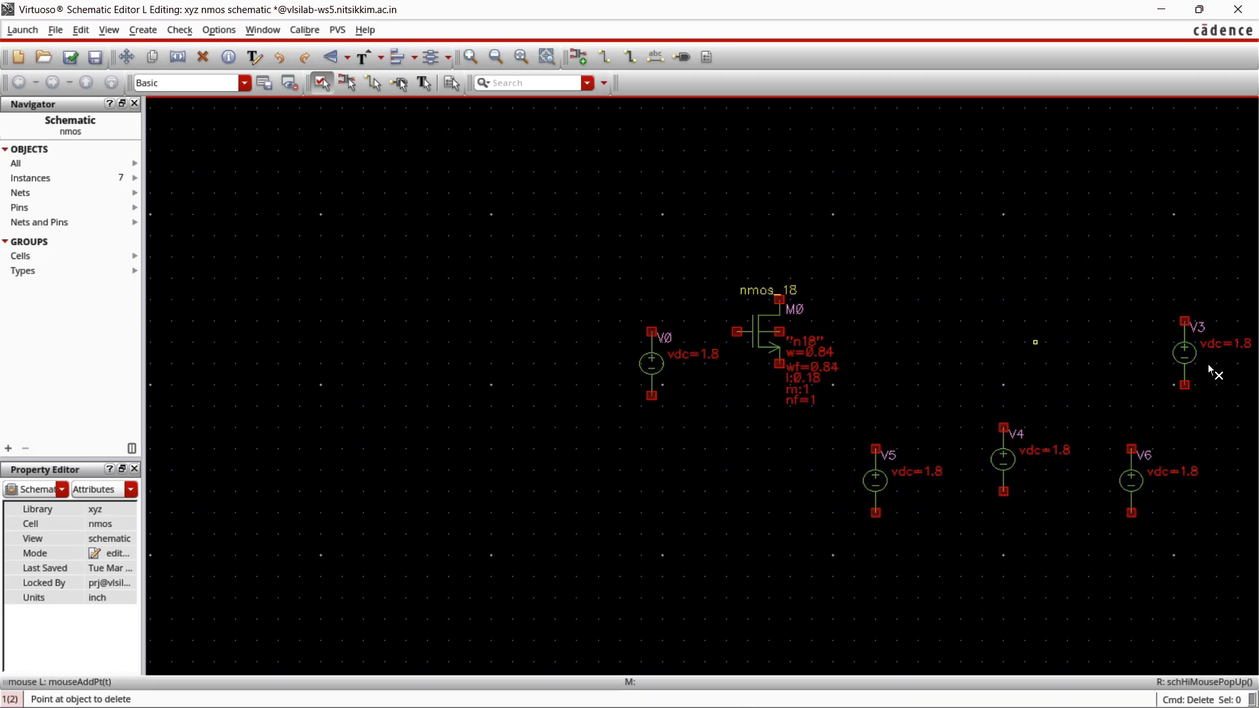
{"action": "left_click", "coordinate": [1186, 356]}
{"action": "left_click", "coordinate": [1126, 481]}
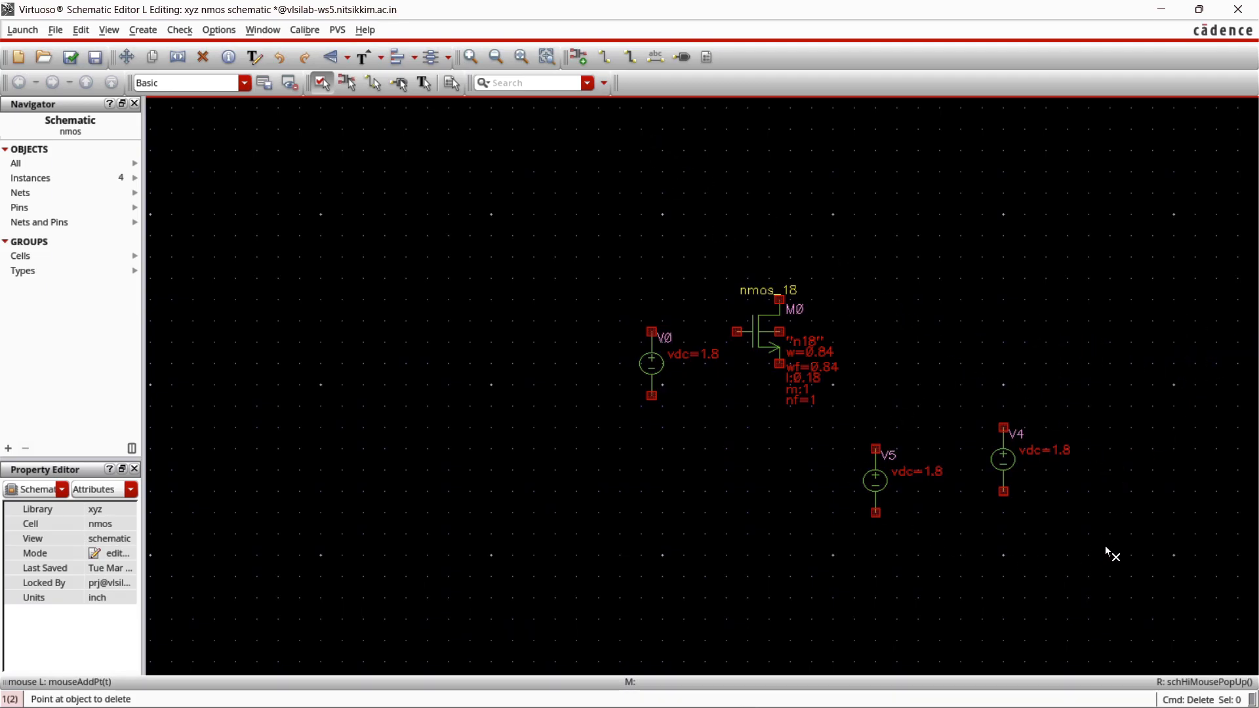
- Select the two remaining vdc sources below and right of the transistor together and delete them
{"action": "left_click_drag", "start_coordinate": [1105, 547], "coordinate": [772, 357]}
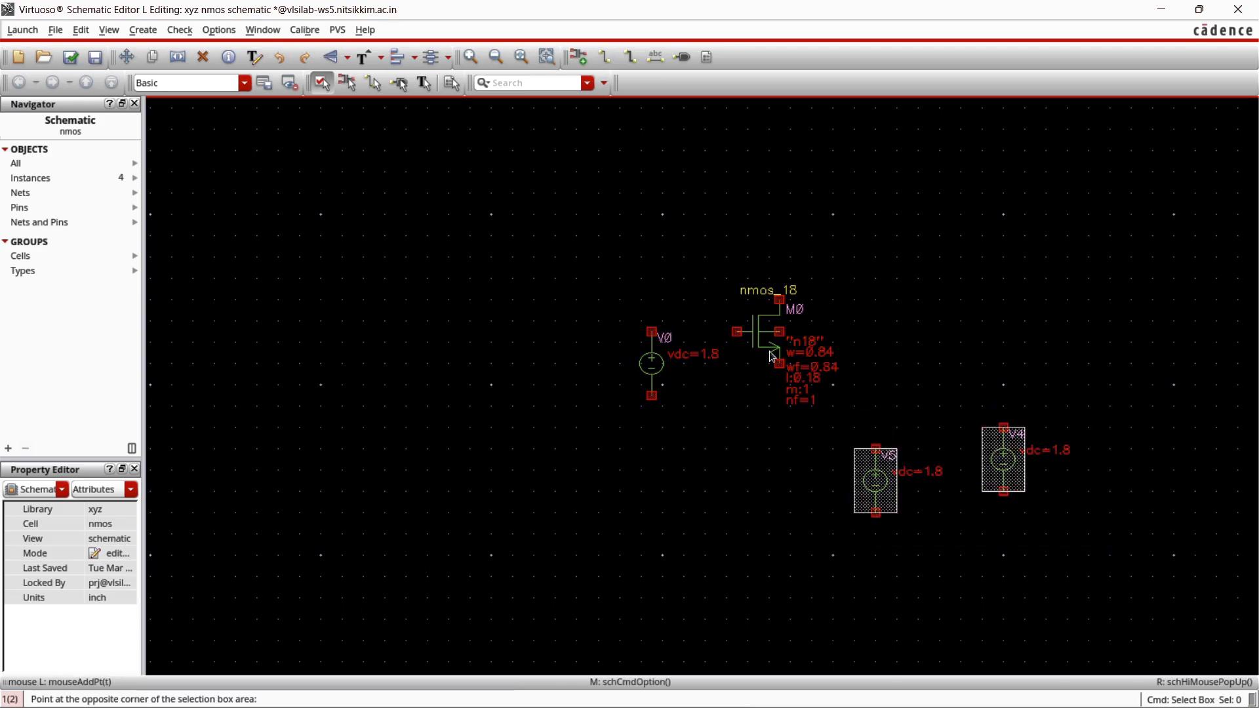
{"action": "left_click", "coordinate": [207, 61]}
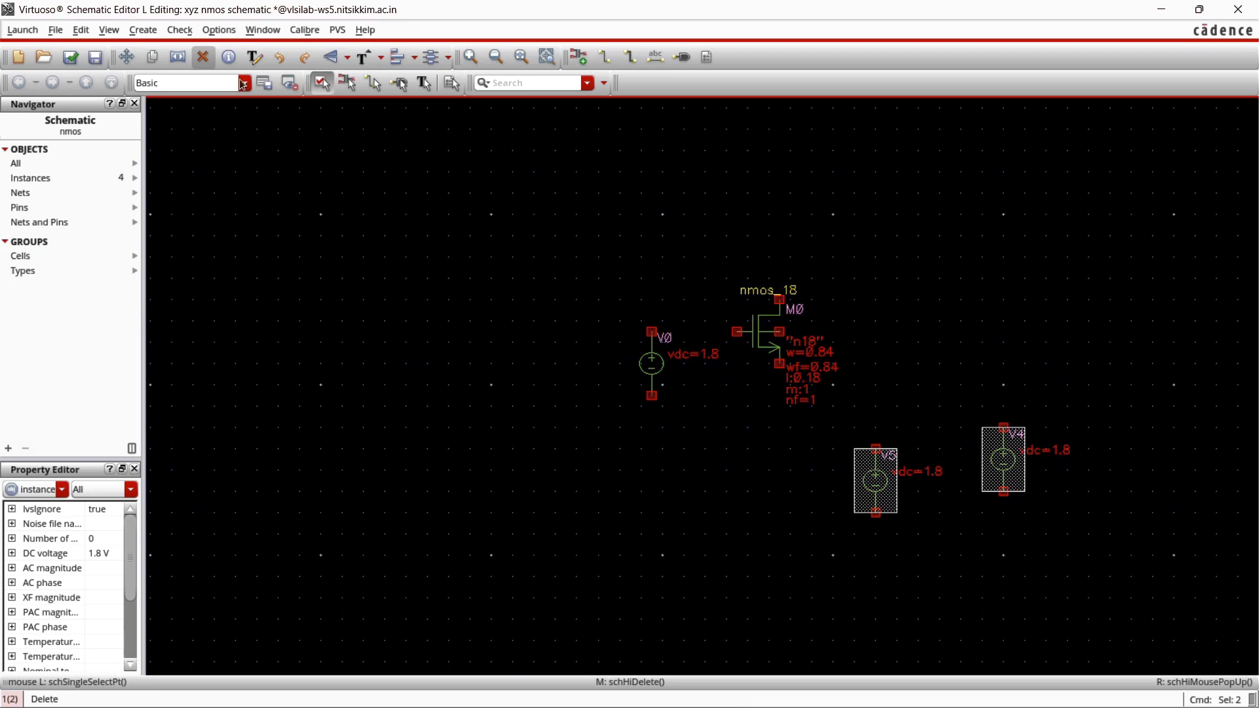
{"action": "left_click", "coordinate": [911, 476]}
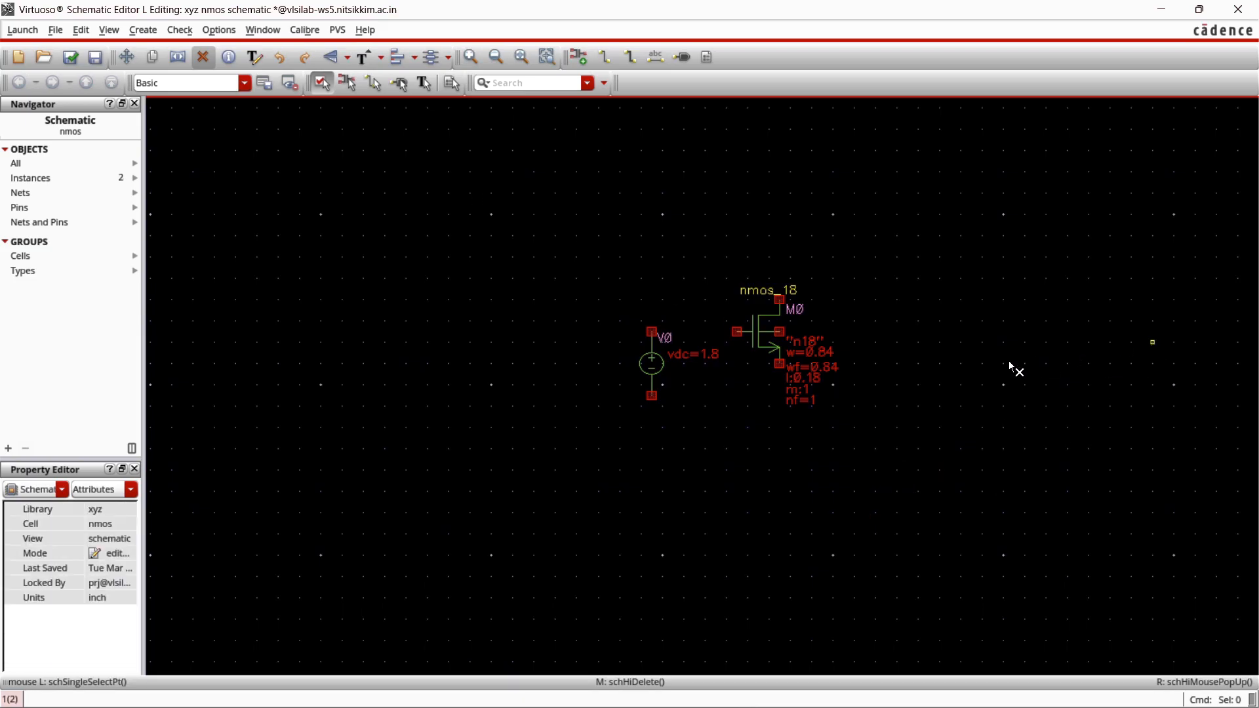
{"action": "key", "text": "Escape"}
- Copy the vdc source V0 and place the copy to the right of the transistor
{"action": "left_click_drag", "start_coordinate": [589, 300], "coordinate": [725, 455]}
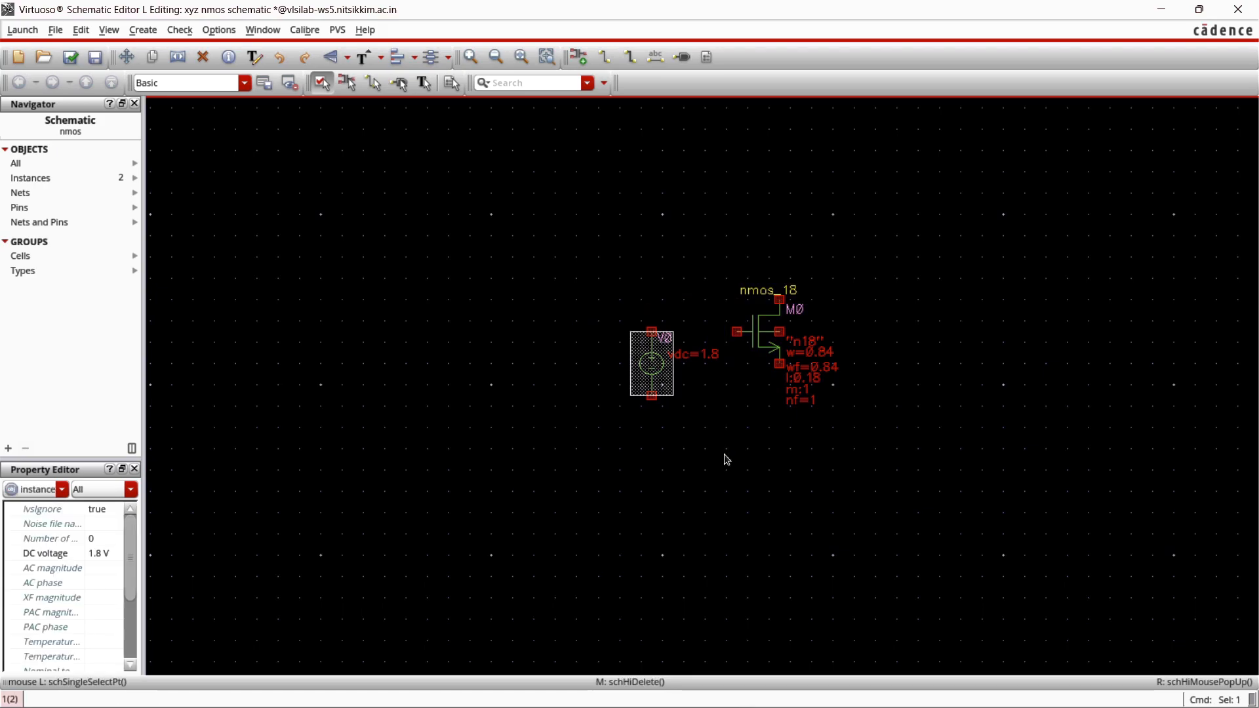
{"action": "key", "text": "c"}
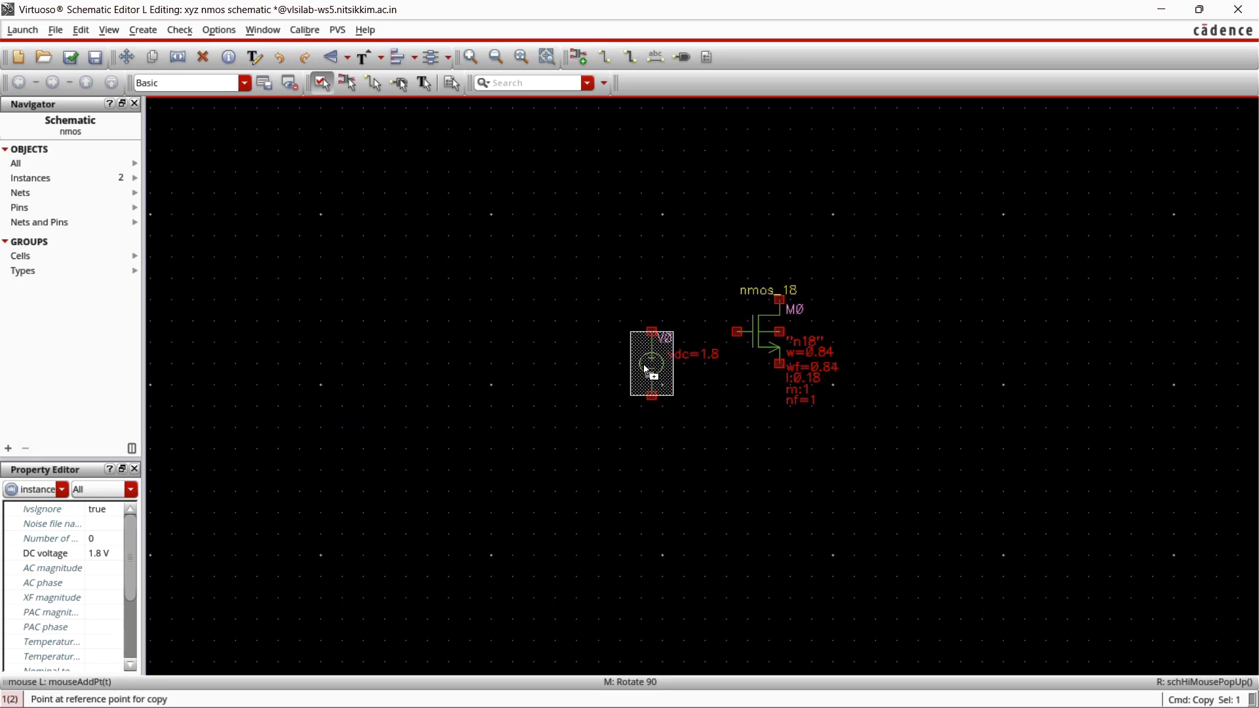
{"action": "left_click", "coordinate": [651, 365]}
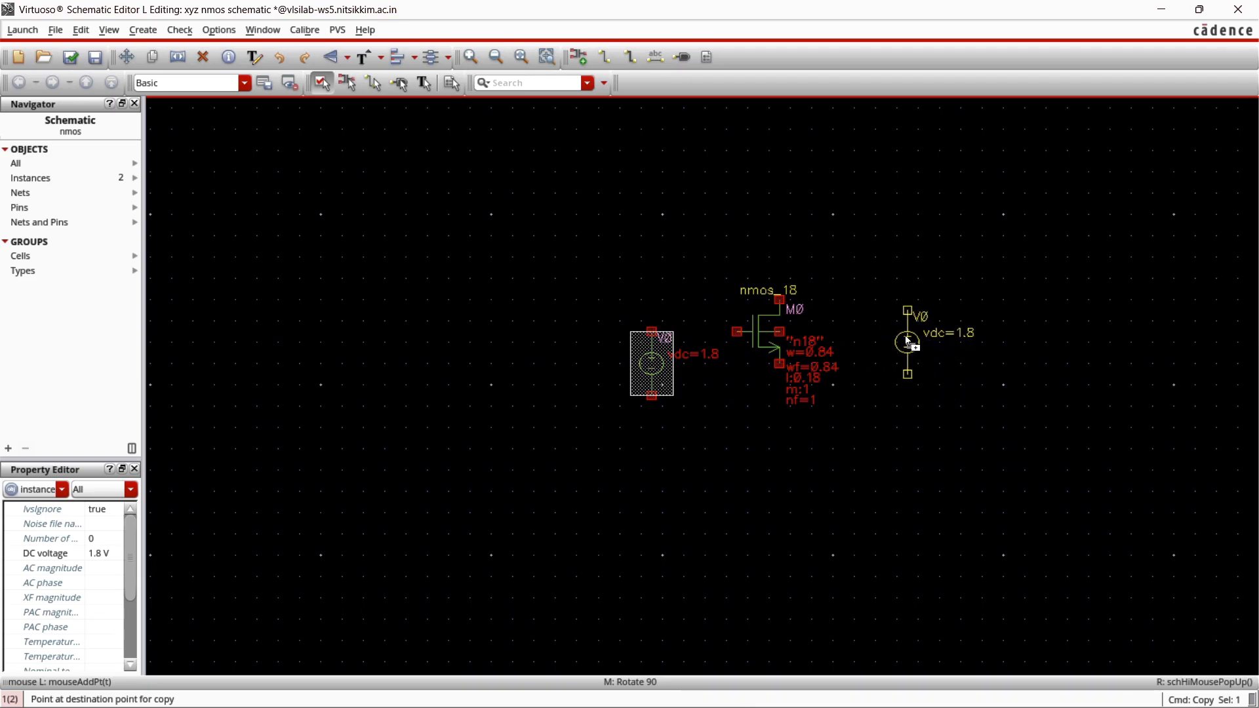
{"action": "left_click", "coordinate": [907, 338]}
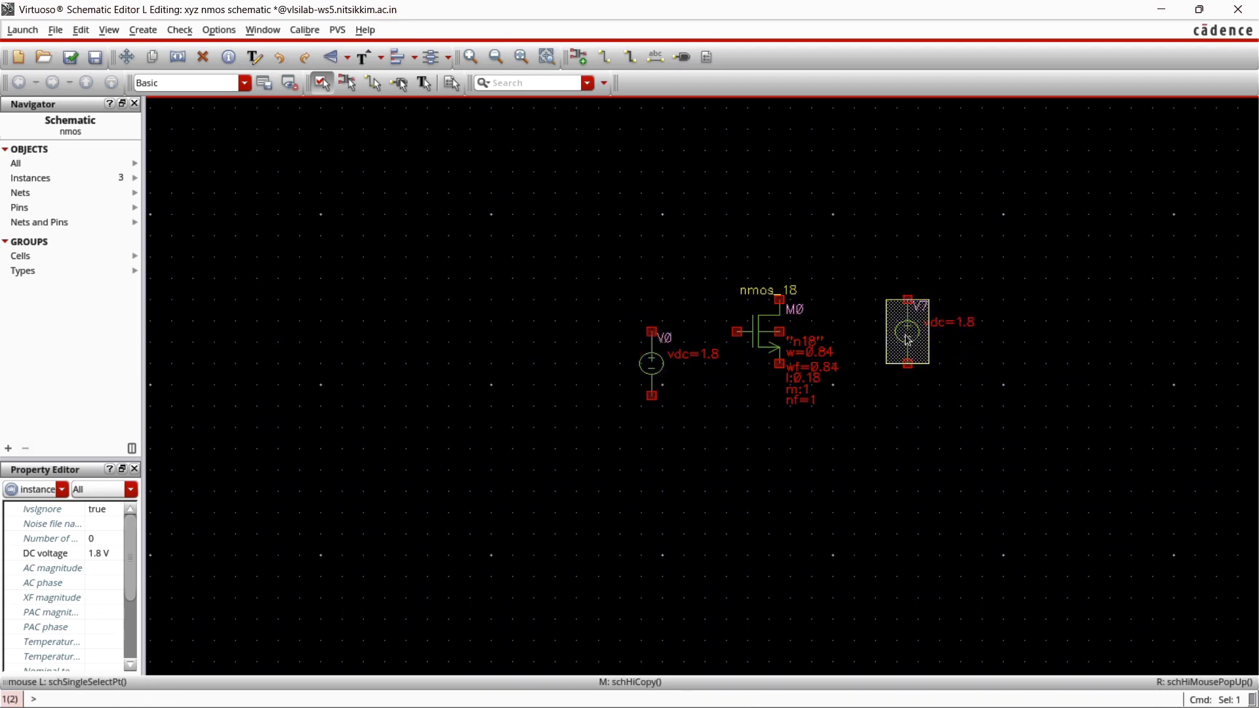
{"action": "key", "text": "Escape"}
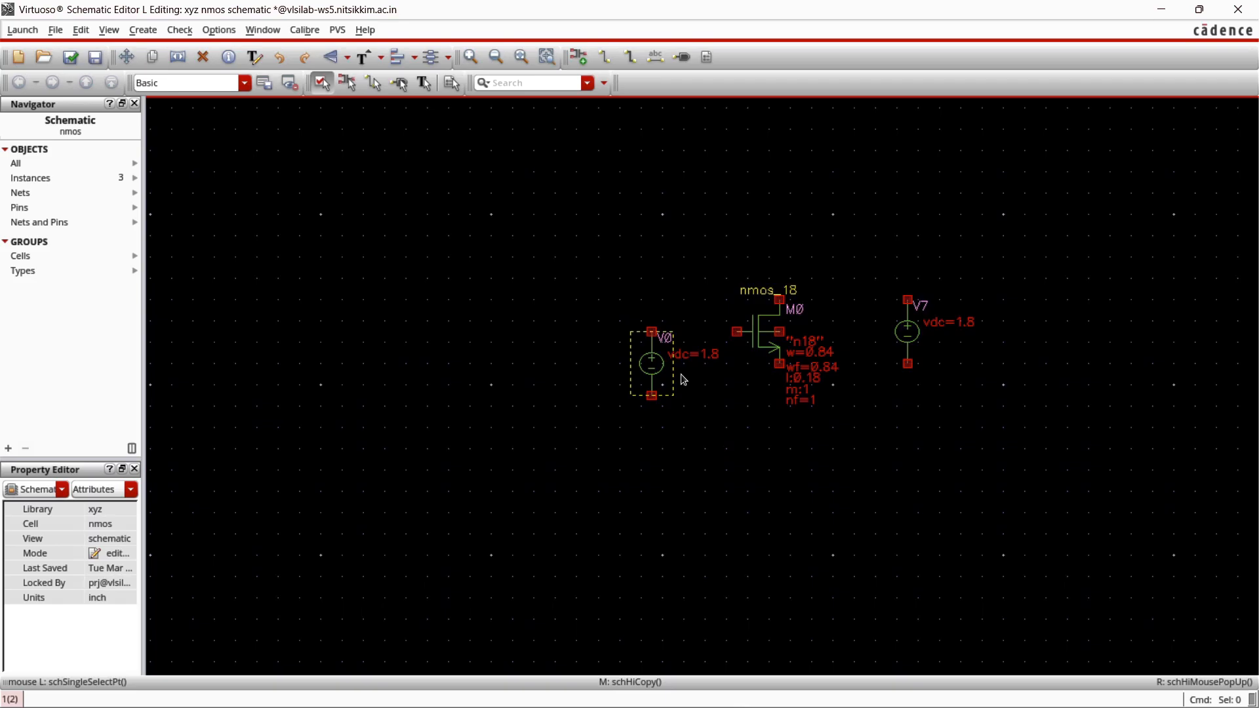
{"action": "middle_click", "coordinate": [928, 368]}
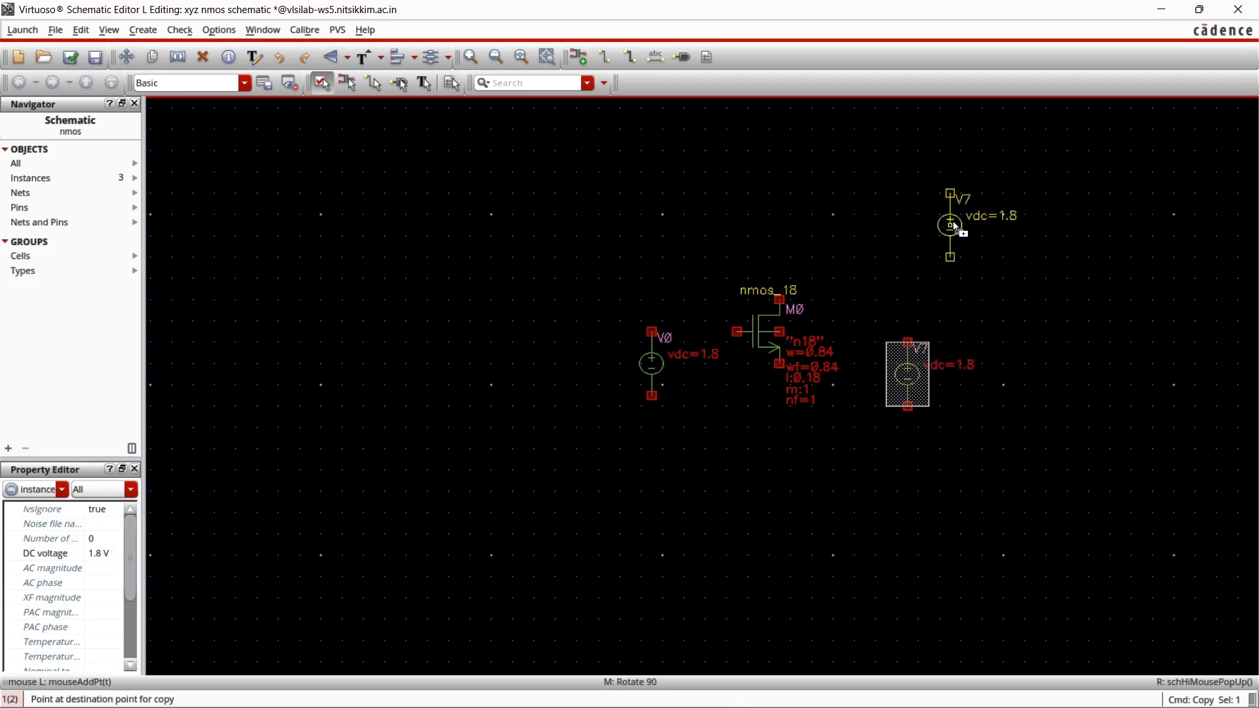
{"action": "key", "text": "r"}
{"action": "key", "text": "r"}
{"action": "key", "text": "r"}
{"action": "key", "text": "r"}
{"action": "key", "text": "r"}
{"action": "key", "text": "r"}
{"action": "key", "text": "r"}
{"action": "key", "text": "r"}
{"action": "key", "text": "r"}
{"action": "key", "text": "r"}
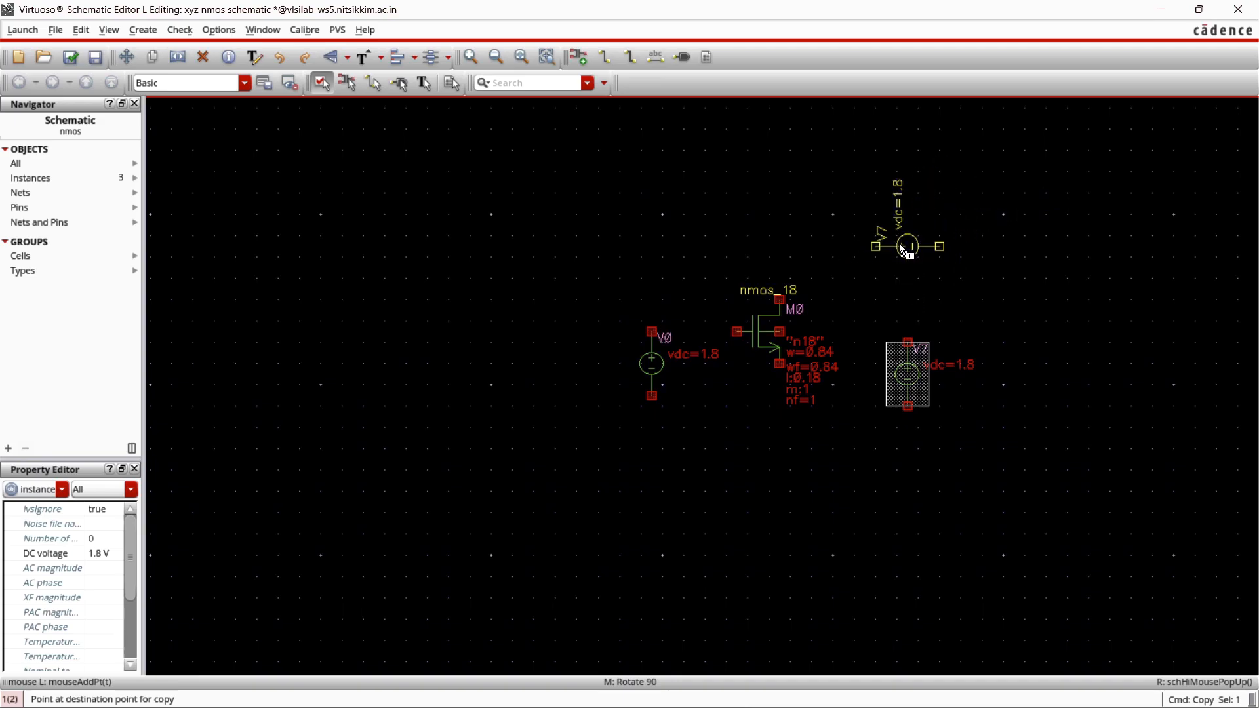
{"action": "key", "text": "r"}
{"action": "key", "text": "r"}
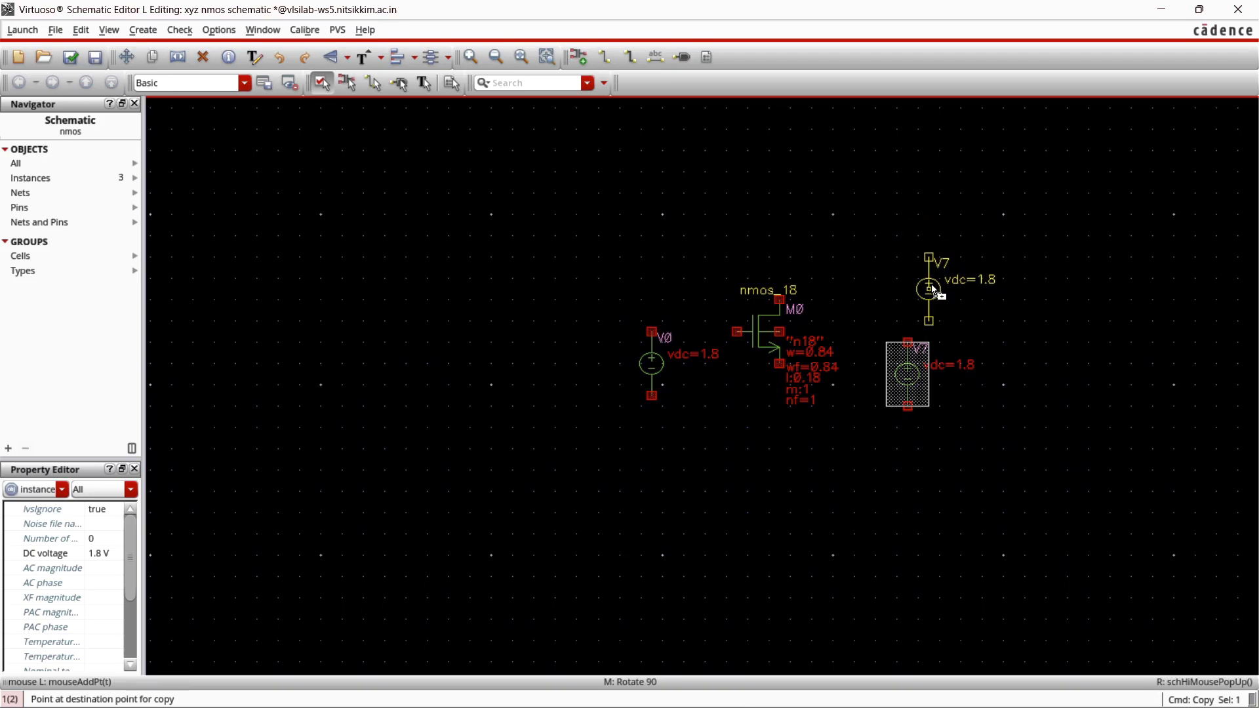
{"action": "key", "text": "Escape"}
{"action": "key", "text": "Escape"}
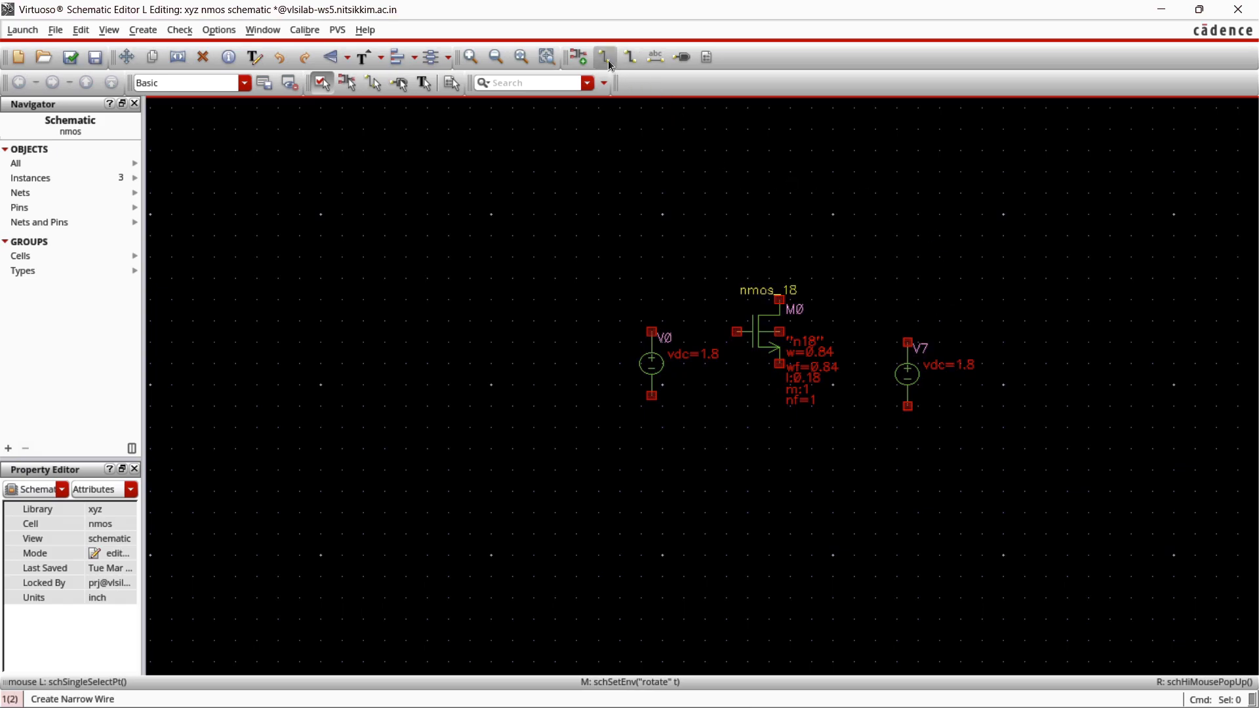
- Draw a wide wire between V7's upper terminal and the transistor's drain, and a narrow wire between V0's upper terminal and the gate
{"action": "left_click", "coordinate": [631, 57]}
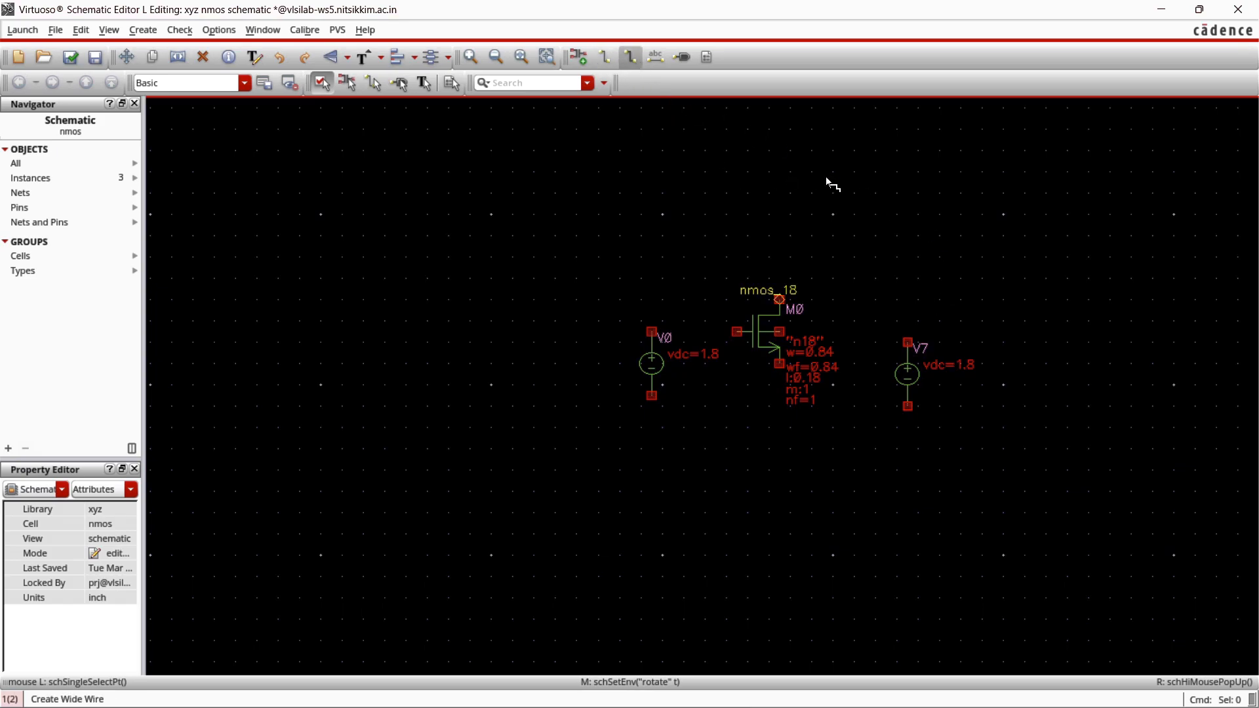
{"action": "left_click", "coordinate": [859, 270]}
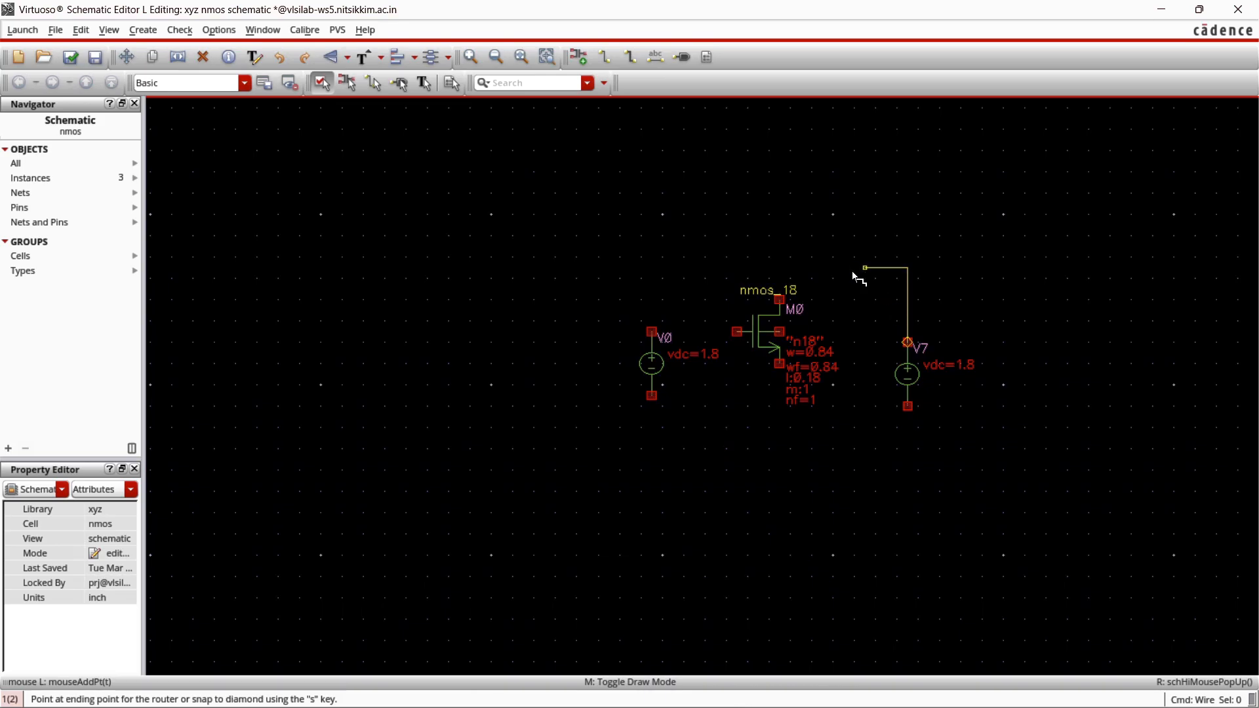
{"action": "left_click", "coordinate": [780, 301]}
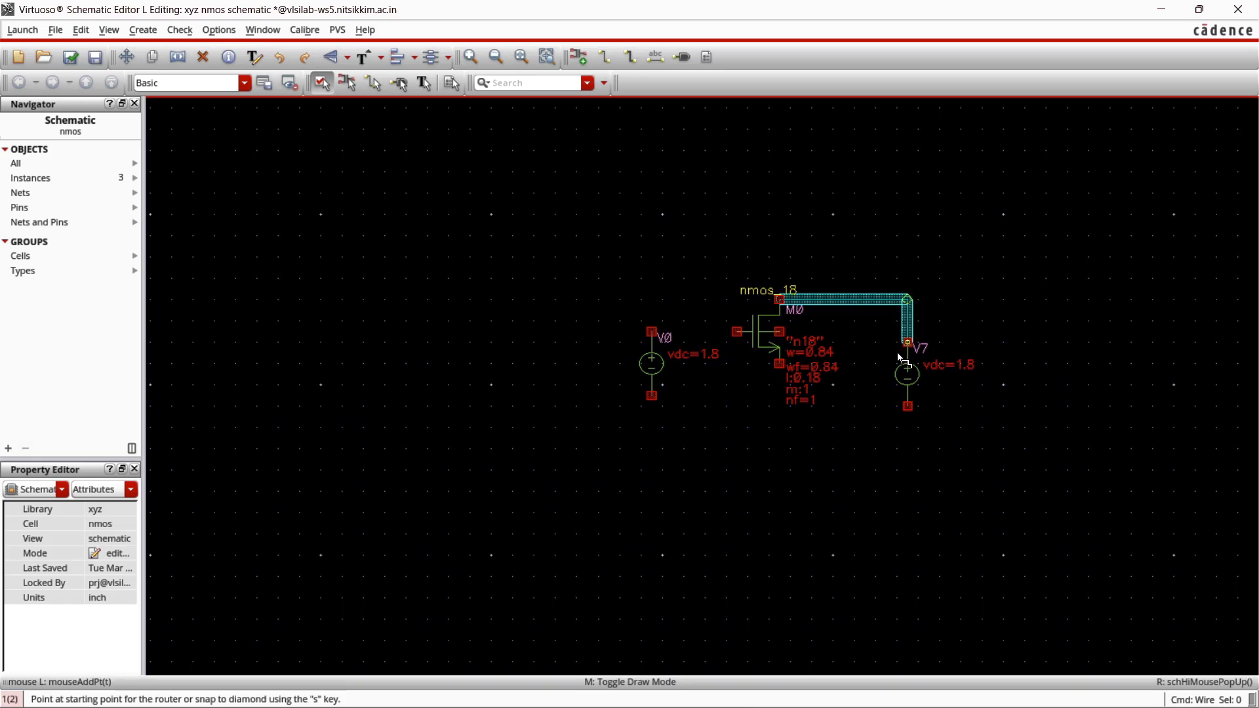
{"action": "left_click", "coordinate": [607, 57]}
{"action": "left_click", "coordinate": [702, 332]}
{"action": "left_click", "coordinate": [652, 332]}
{"action": "key", "text": "Escape"}
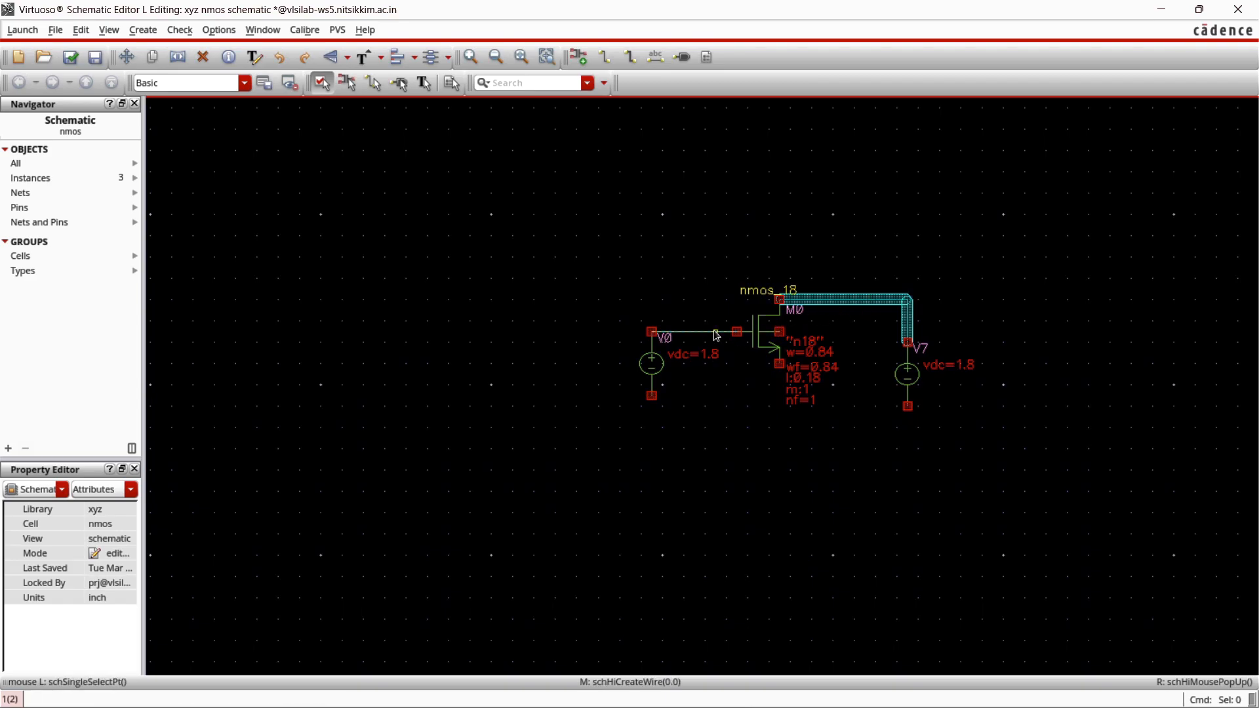
- Delete the narrow gate wire and both segments of the wide drain wire
{"action": "key", "text": "Delete"}
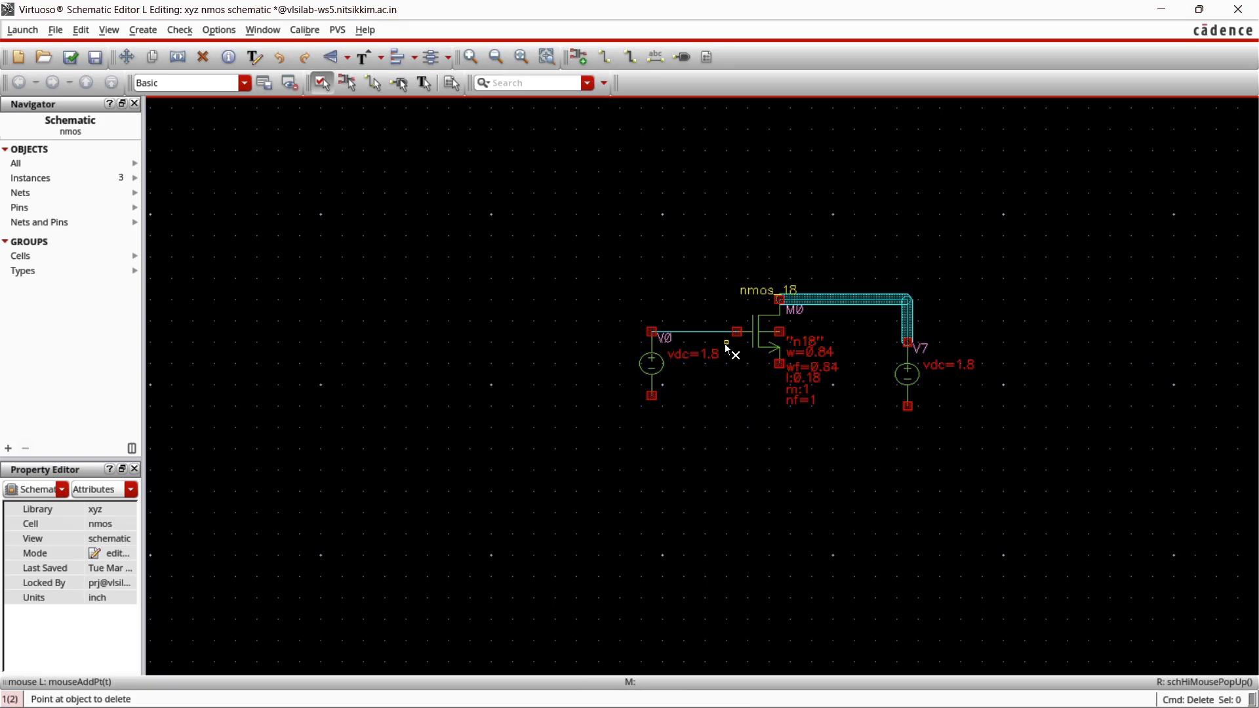
{"action": "left_click", "coordinate": [712, 333]}
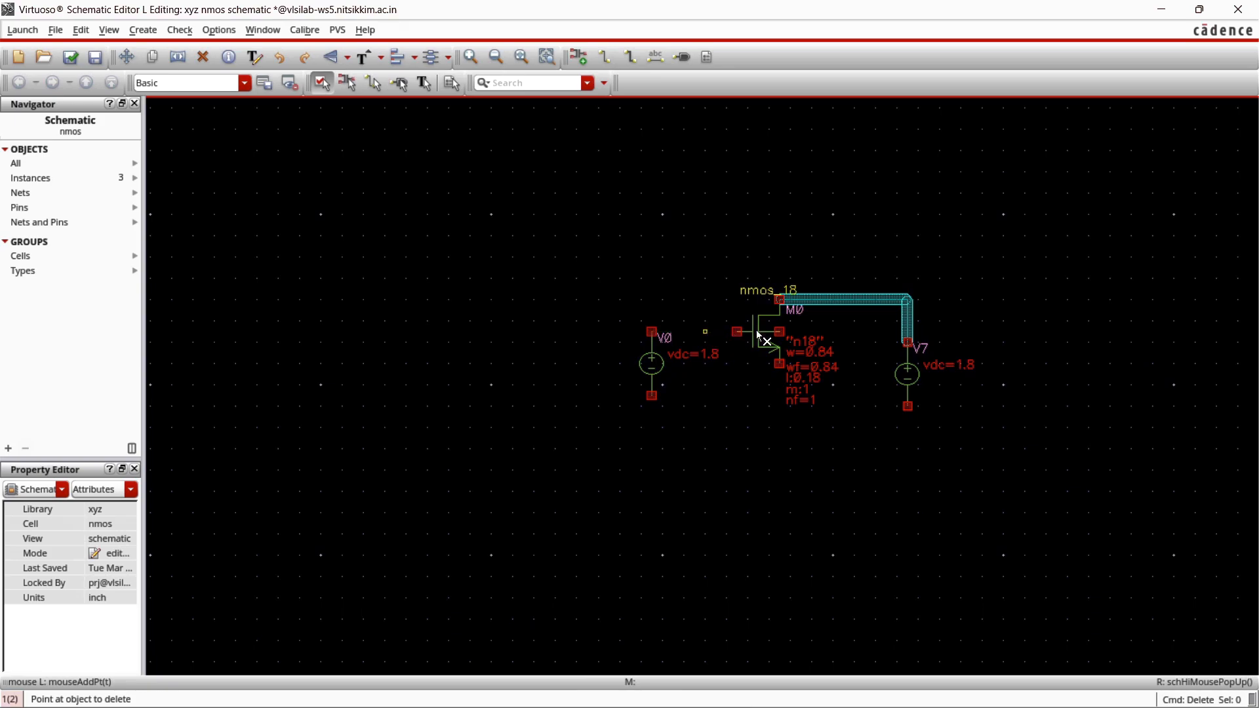
{"action": "left_click", "coordinate": [833, 300]}
{"action": "left_click", "coordinate": [911, 320]}
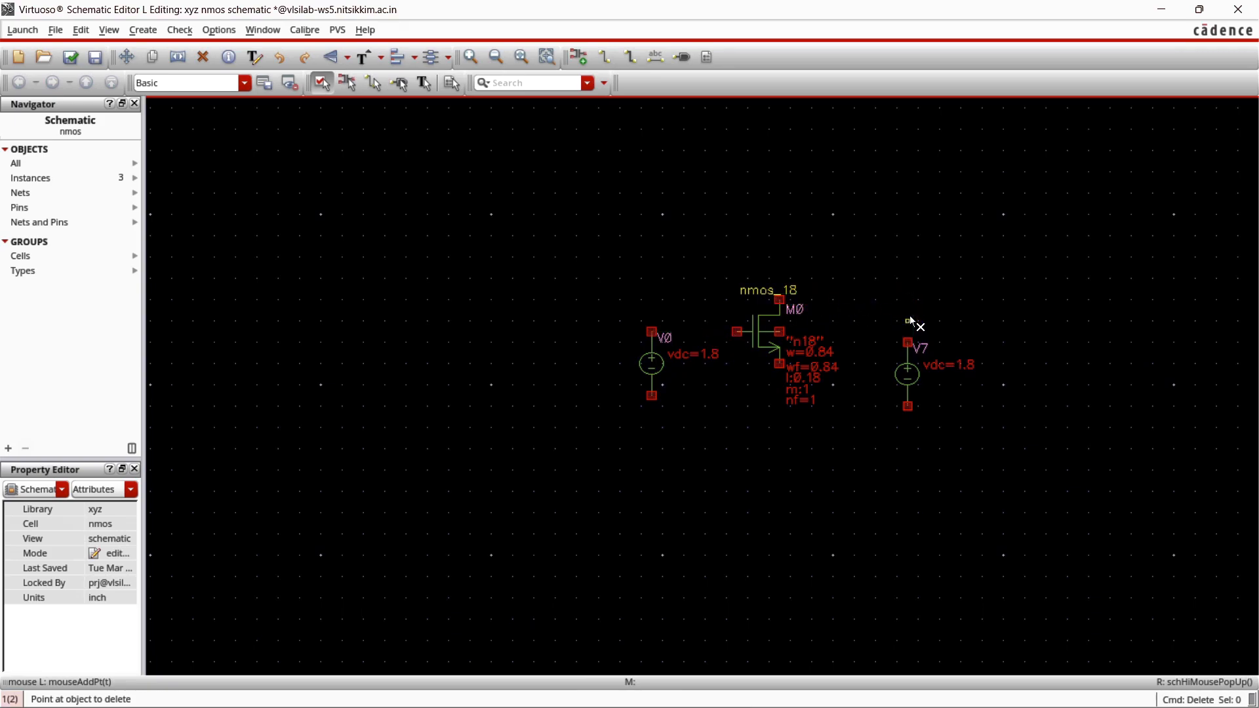
{"action": "key", "text": "Escape"}
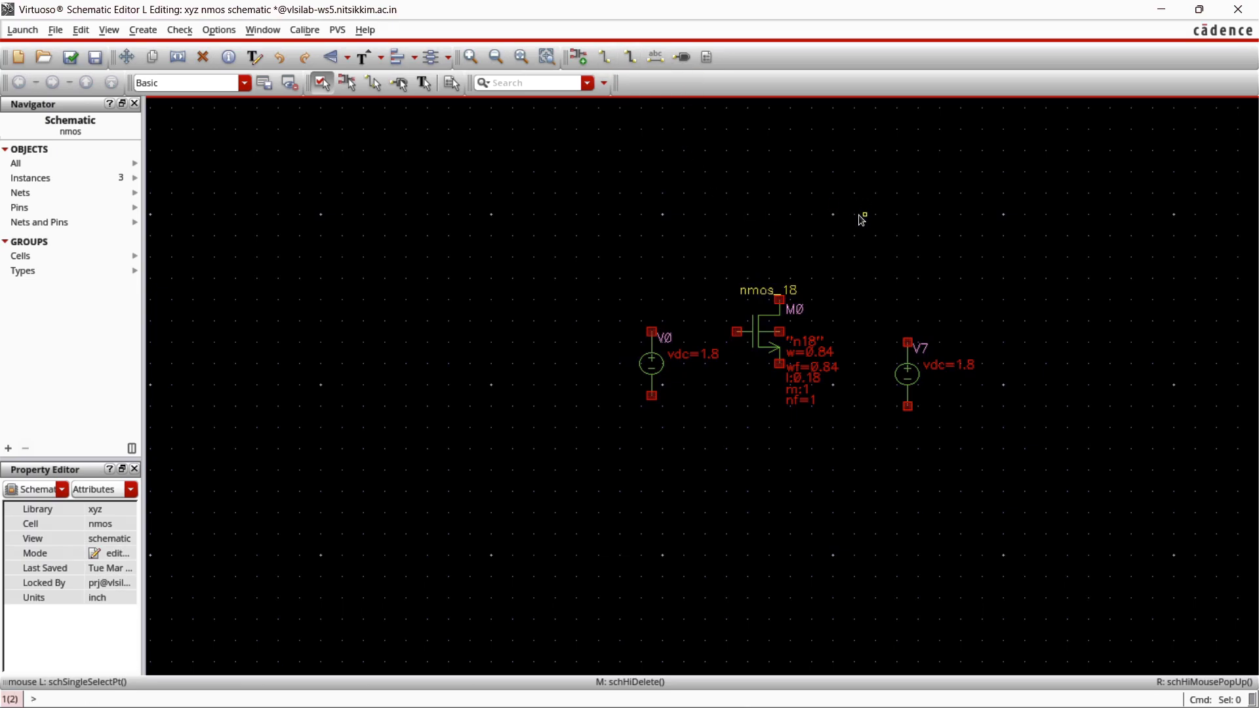
- Wire V0's upper terminal to the transistor's gate and the drain to V7's upper terminal with narrow wires
{"action": "key", "text": "w"}
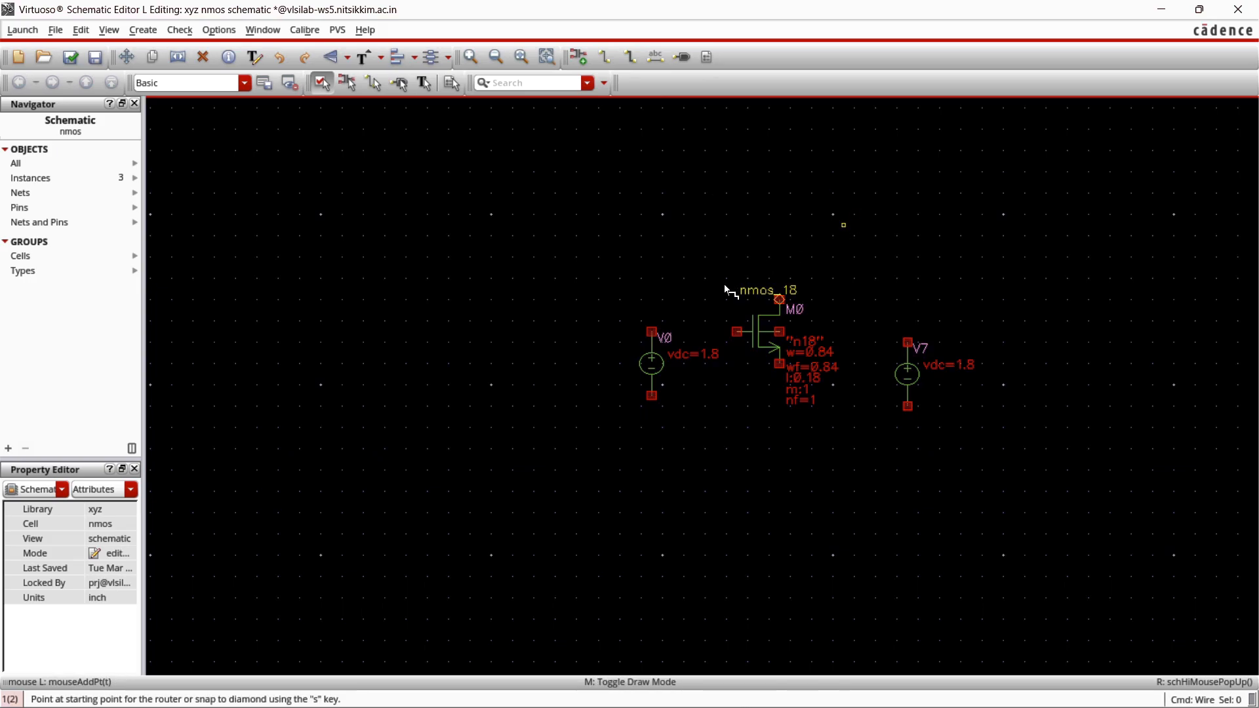
{"action": "left_click", "coordinate": [654, 333]}
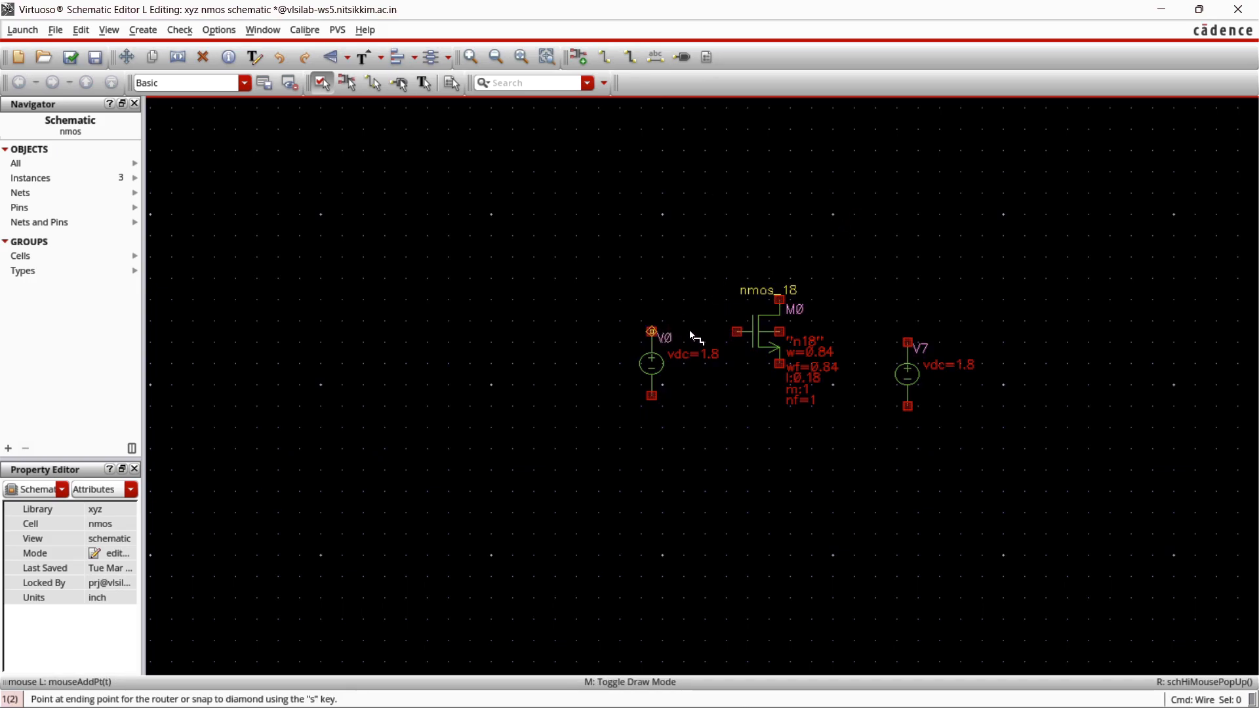
{"action": "left_click", "coordinate": [738, 334]}
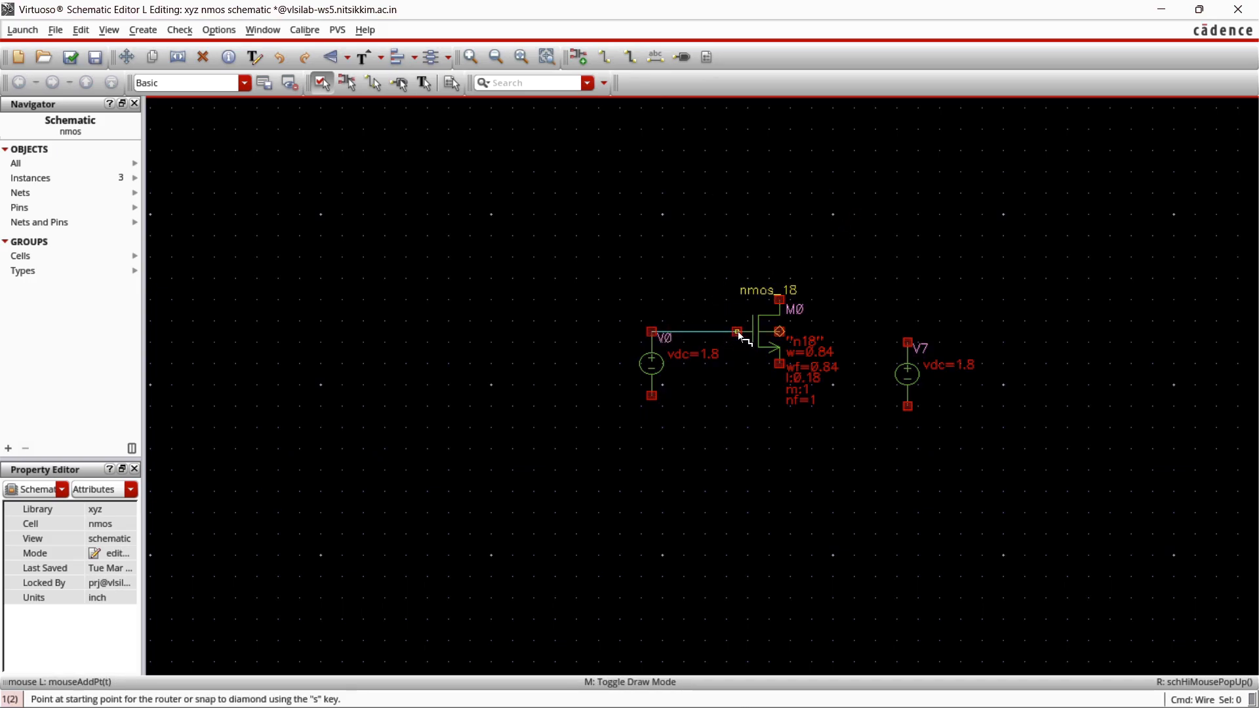
{"action": "left_click", "coordinate": [779, 300]}
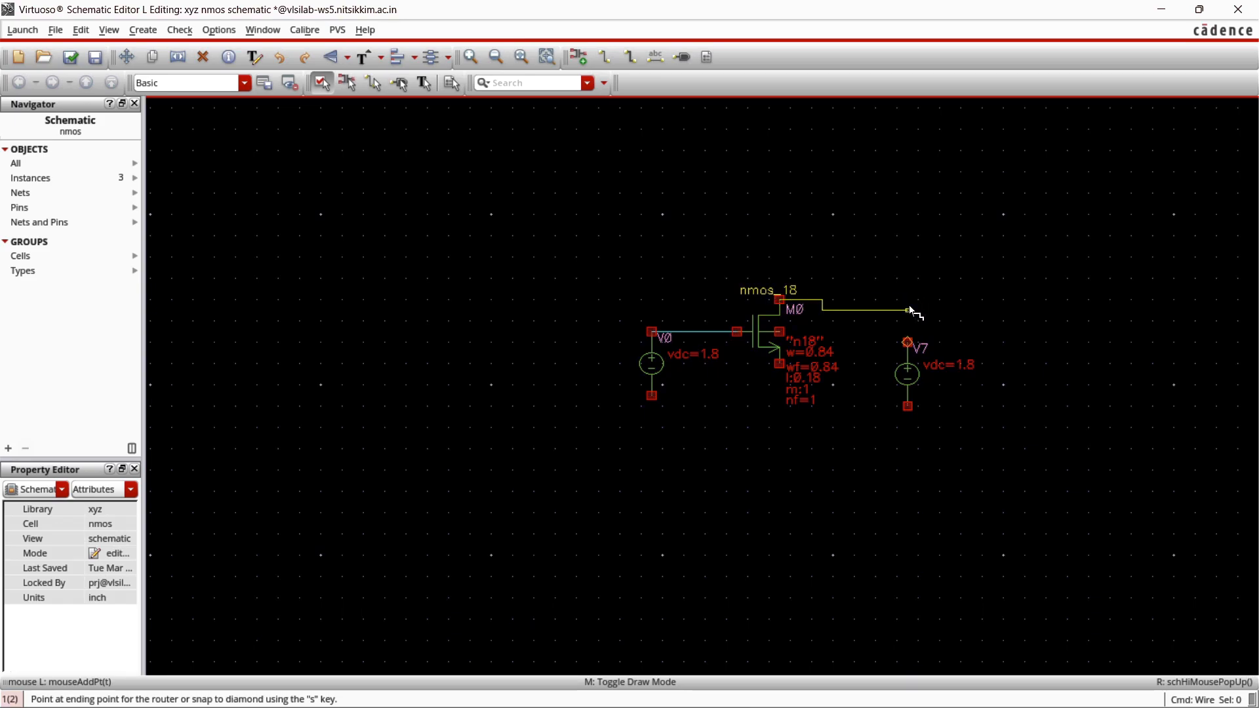
{"action": "left_click", "coordinate": [908, 343]}
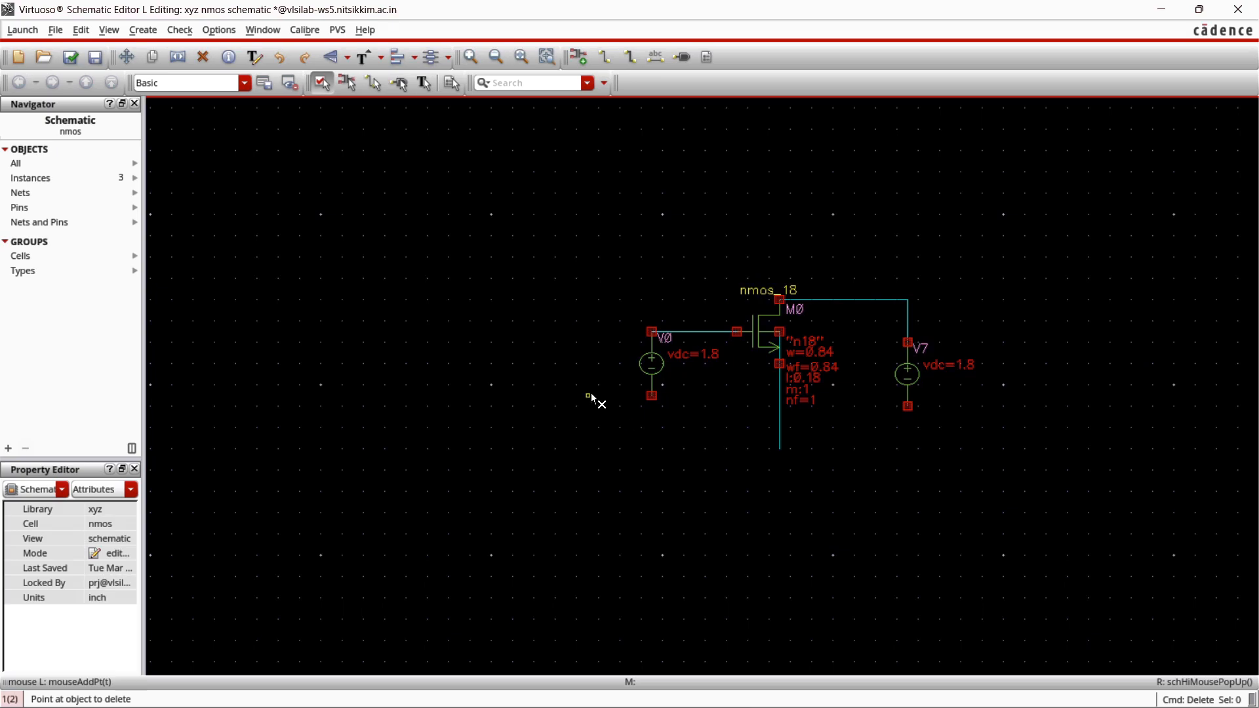
- Wire the lower terminals of V0 and V7 to the lower end of the transistor's source wire
{"action": "key", "text": "Escape"}
{"action": "key", "text": "w"}
{"action": "left_click", "coordinate": [658, 400]}
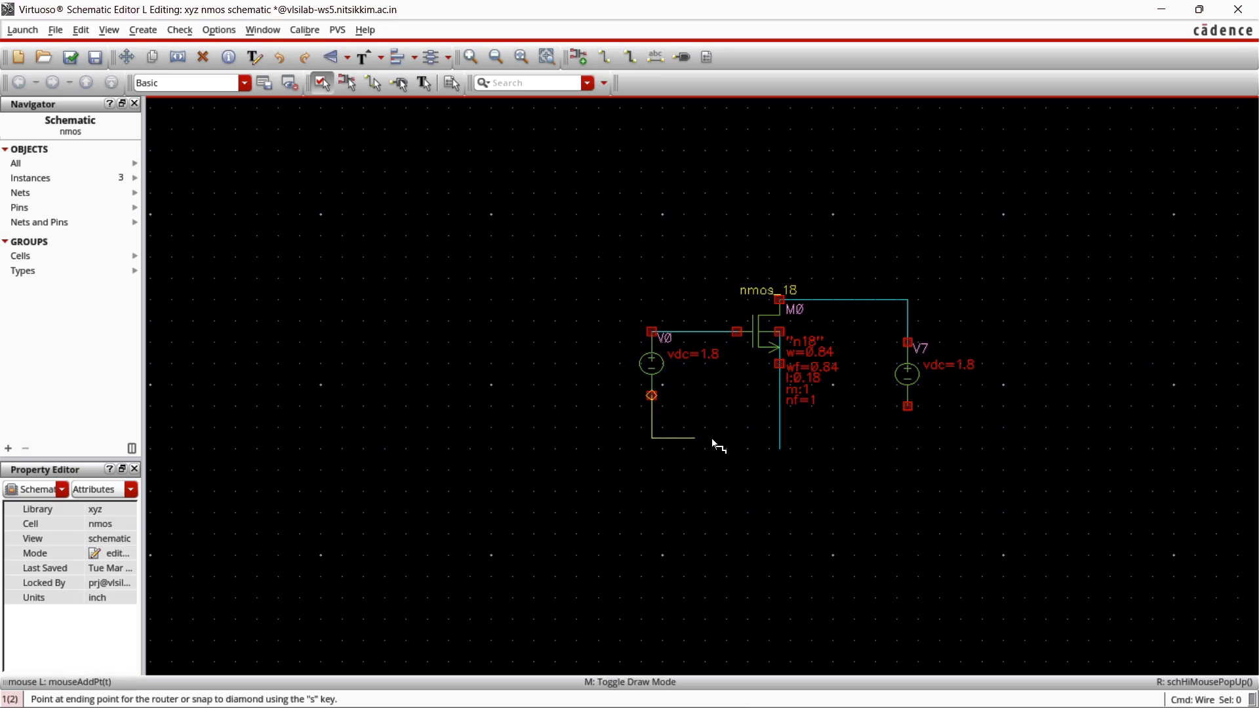
{"action": "left_click", "coordinate": [779, 449]}
{"action": "left_click", "coordinate": [911, 407]}
{"action": "left_click", "coordinate": [779, 448]}
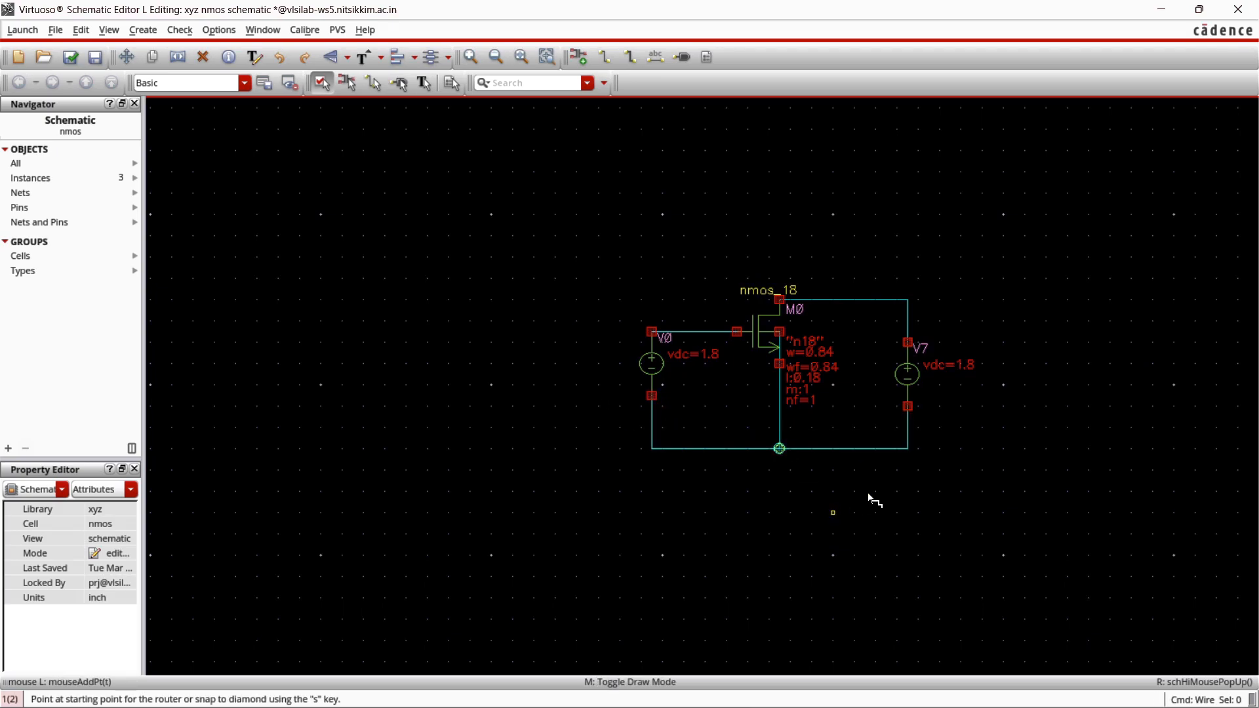
{"action": "key", "text": "Escape"}
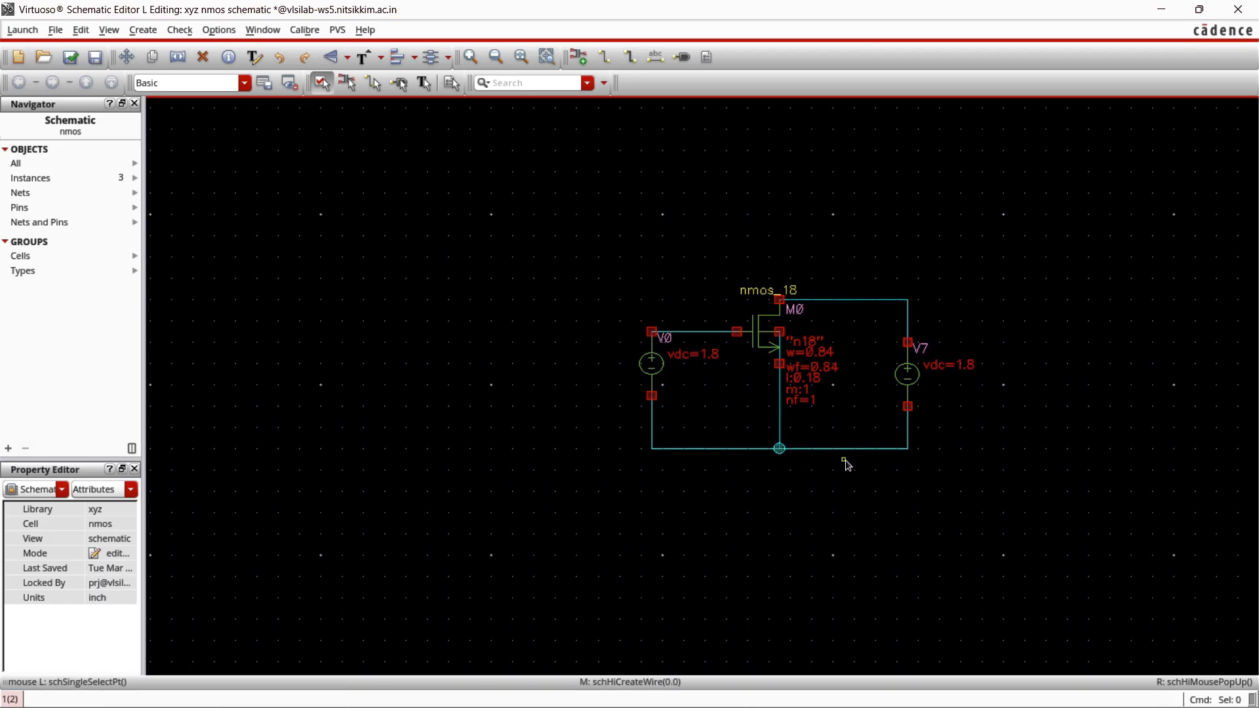
- Add a gnd symbol from analogLib below the junction under the transistor and wire it to that junction
{"action": "key", "text": "i"}
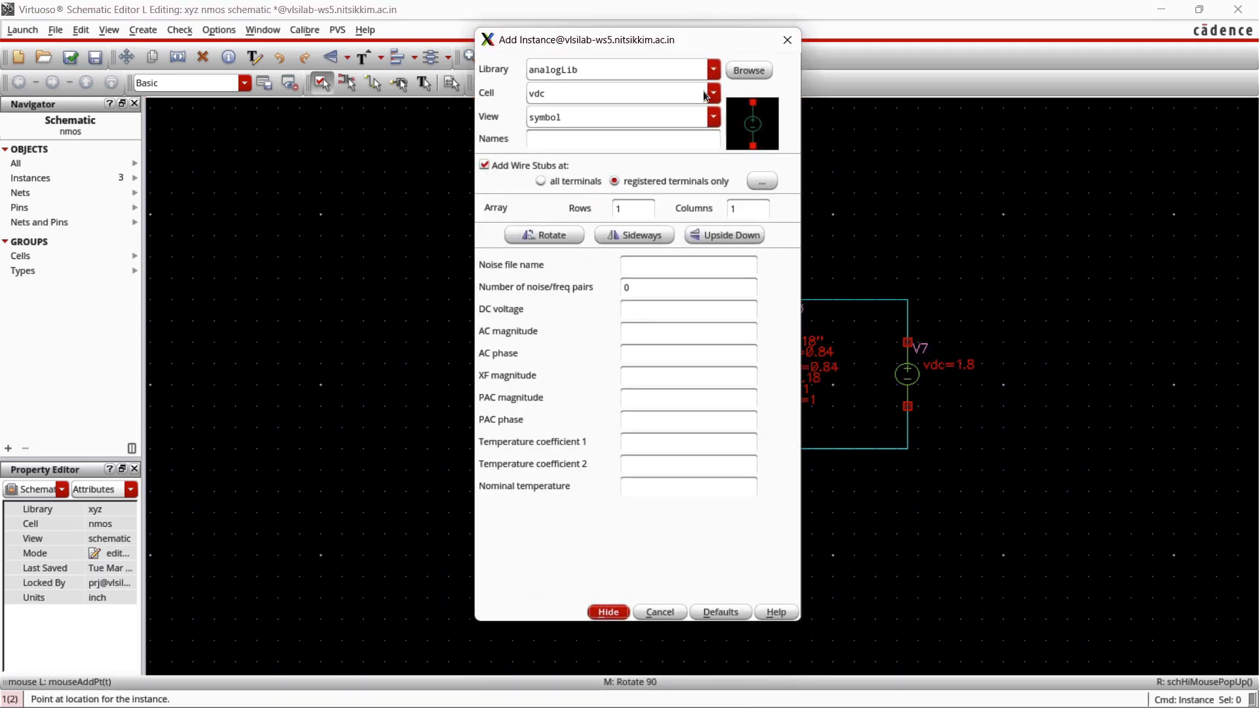
{"action": "left_click_drag", "start_coordinate": [647, 93], "coordinate": [515, 98]}
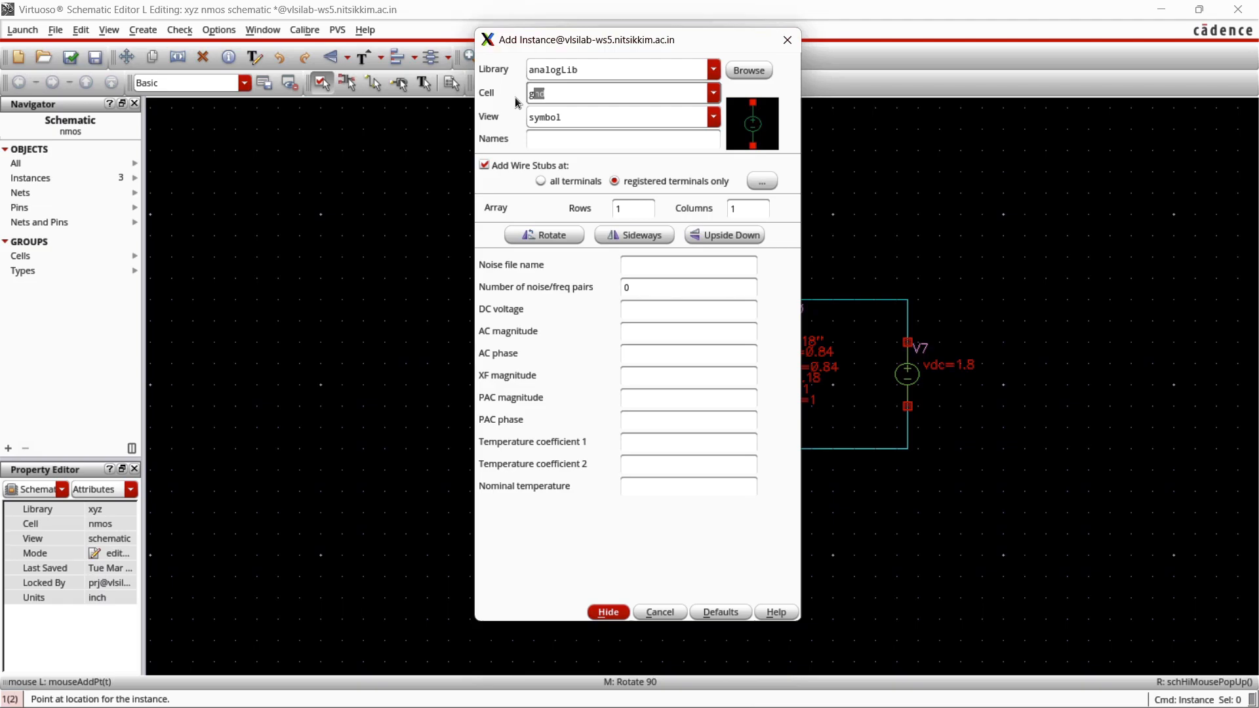
{"action": "type", "text": "gnd"}
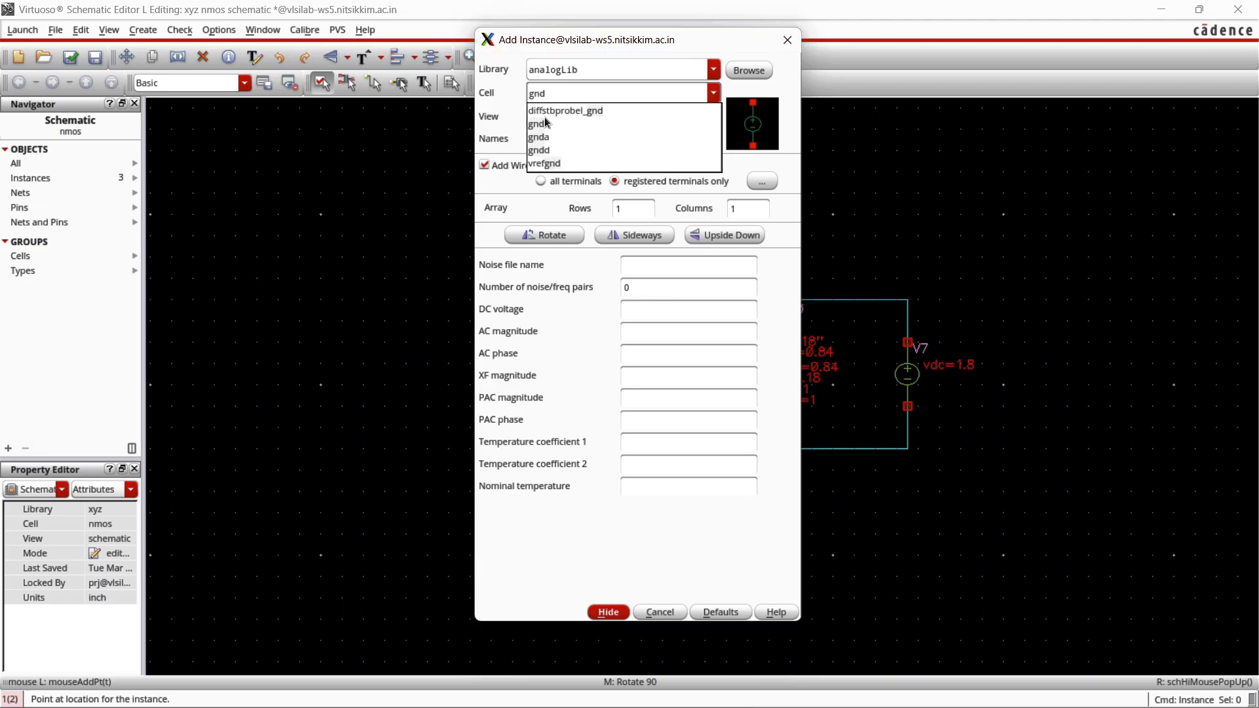
{"action": "left_click", "coordinate": [544, 123]}
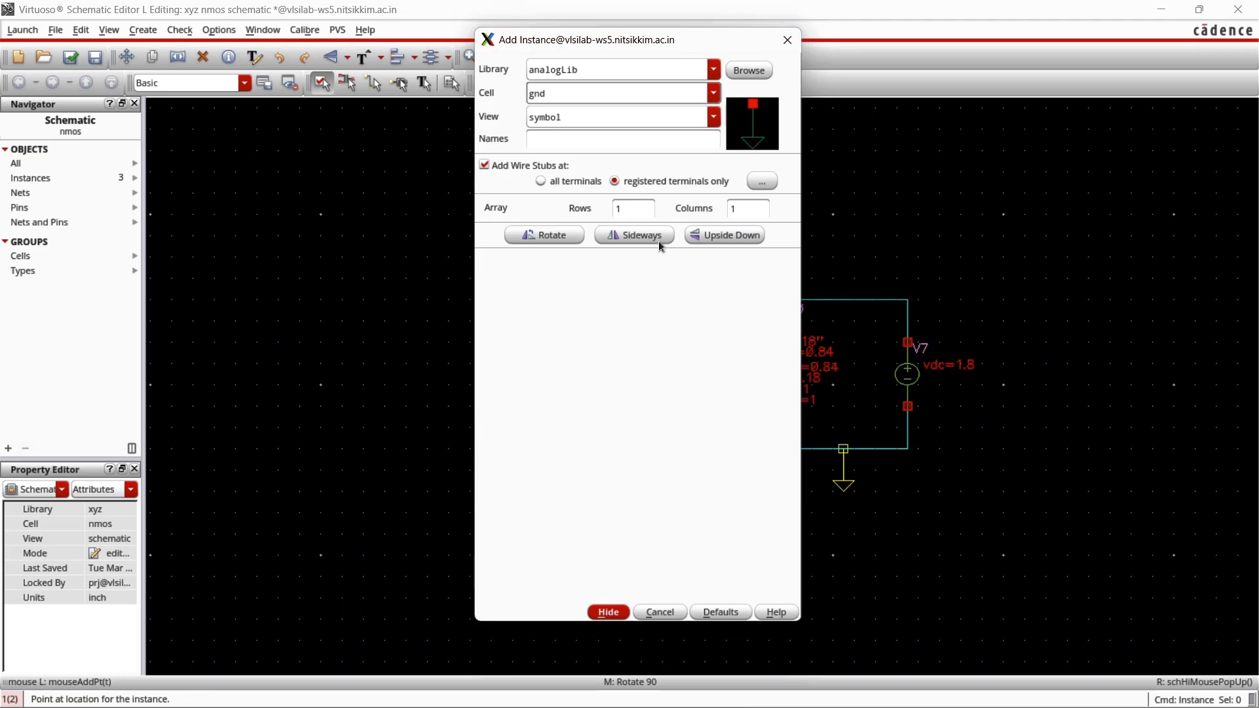
{"action": "left_click", "coordinate": [609, 613]}
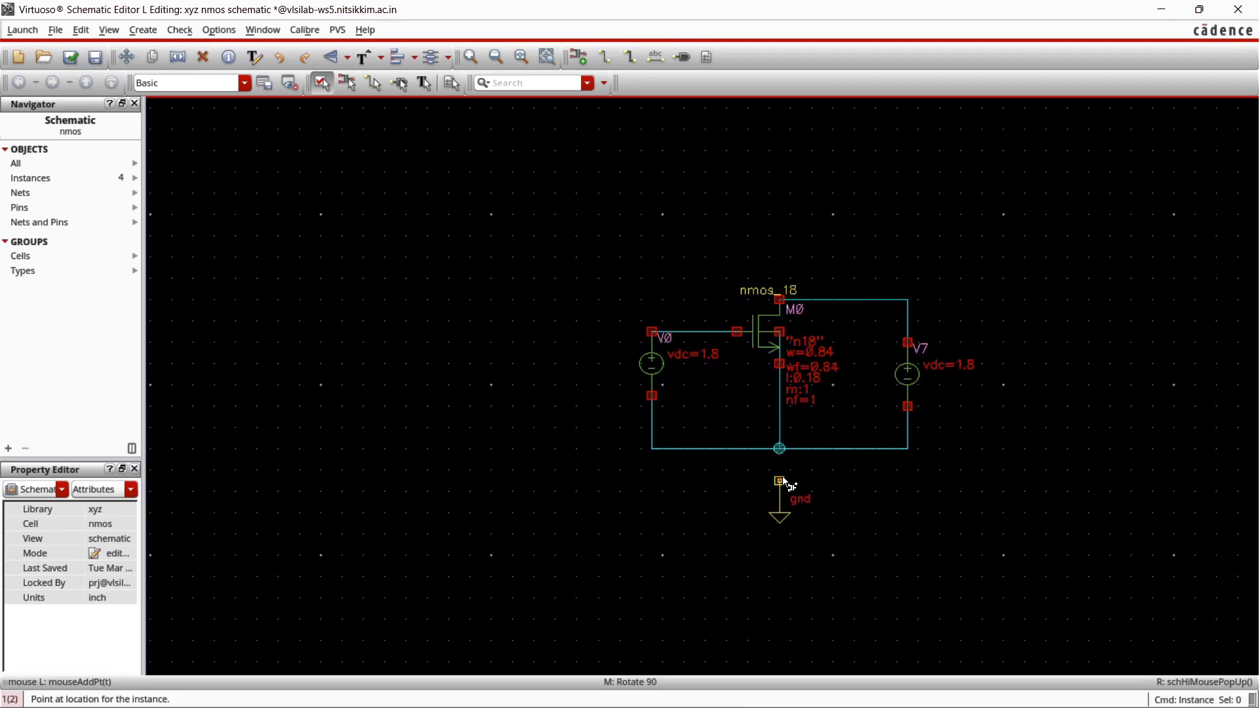
{"action": "left_click", "coordinate": [787, 485]}
{"action": "key", "text": "Escape"}
- Check and save the schematic, and dismiss the check message
{"action": "left_click", "coordinate": [76, 57]}
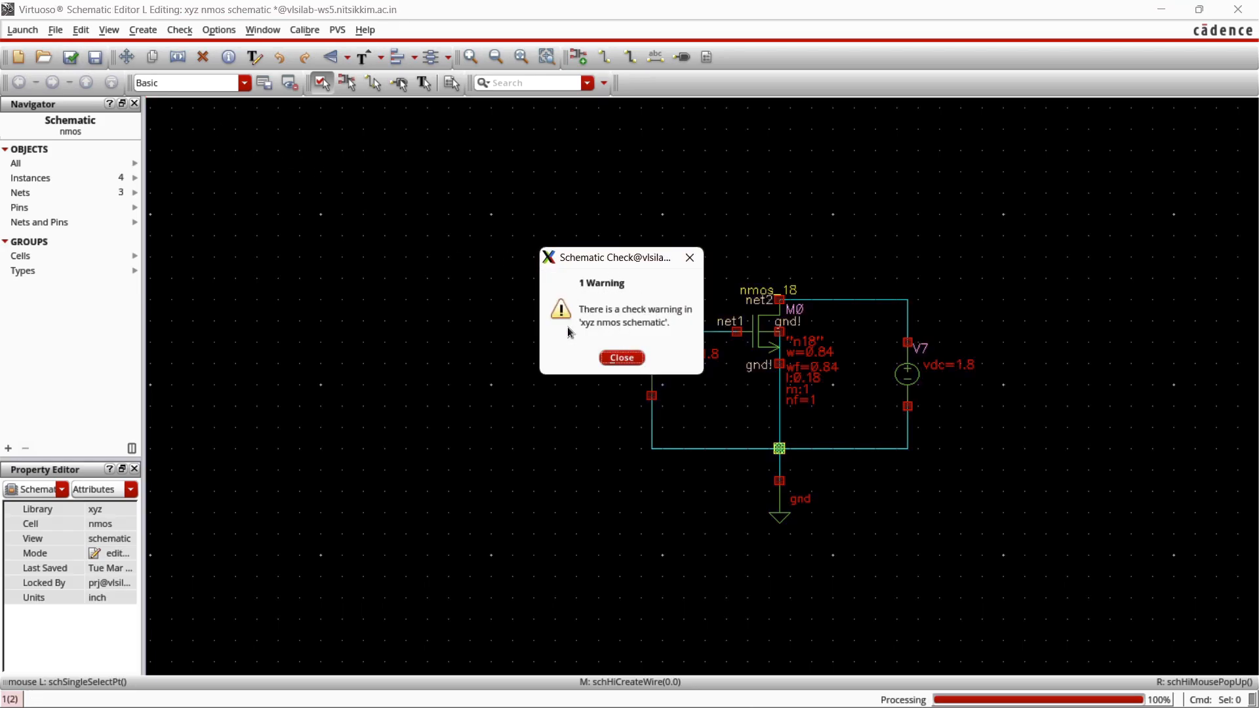
{"action": "left_click_drag", "start_coordinate": [622, 270], "coordinate": [481, 313]}
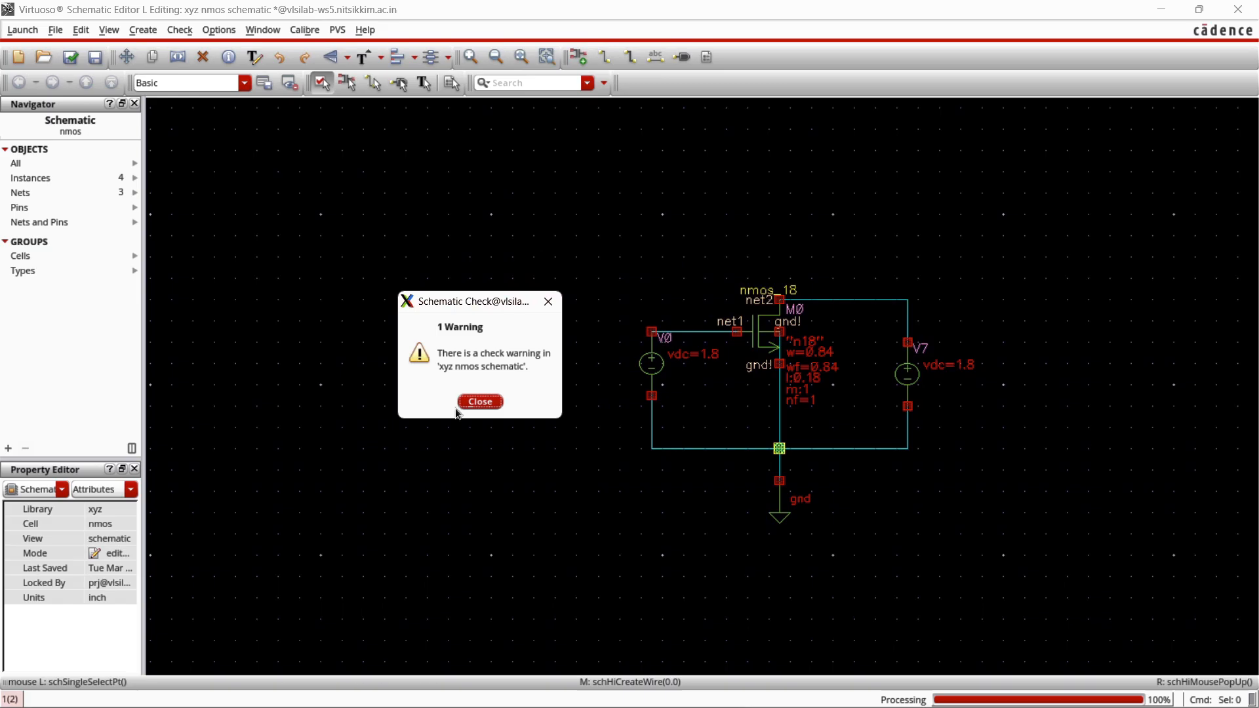
{"action": "left_click", "coordinate": [483, 402]}
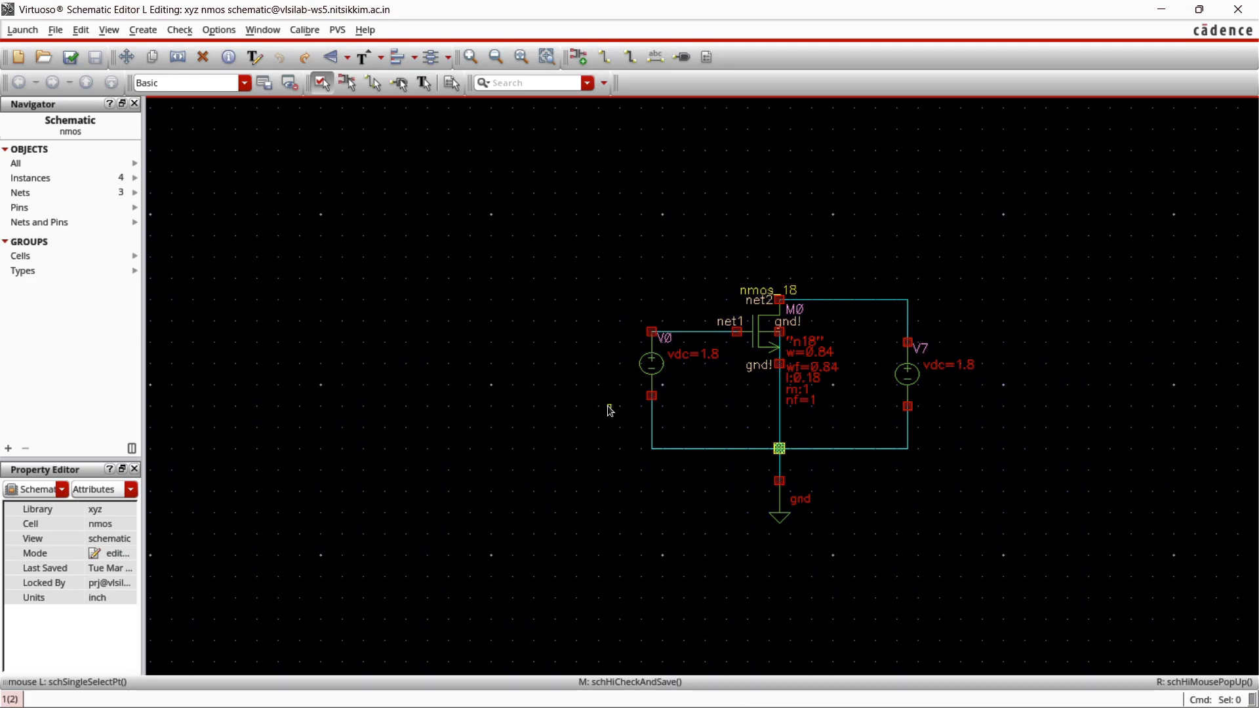
- List the schematic's check markers and zoom to the solder dot marker to examine its location
{"action": "key", "text": "g"}
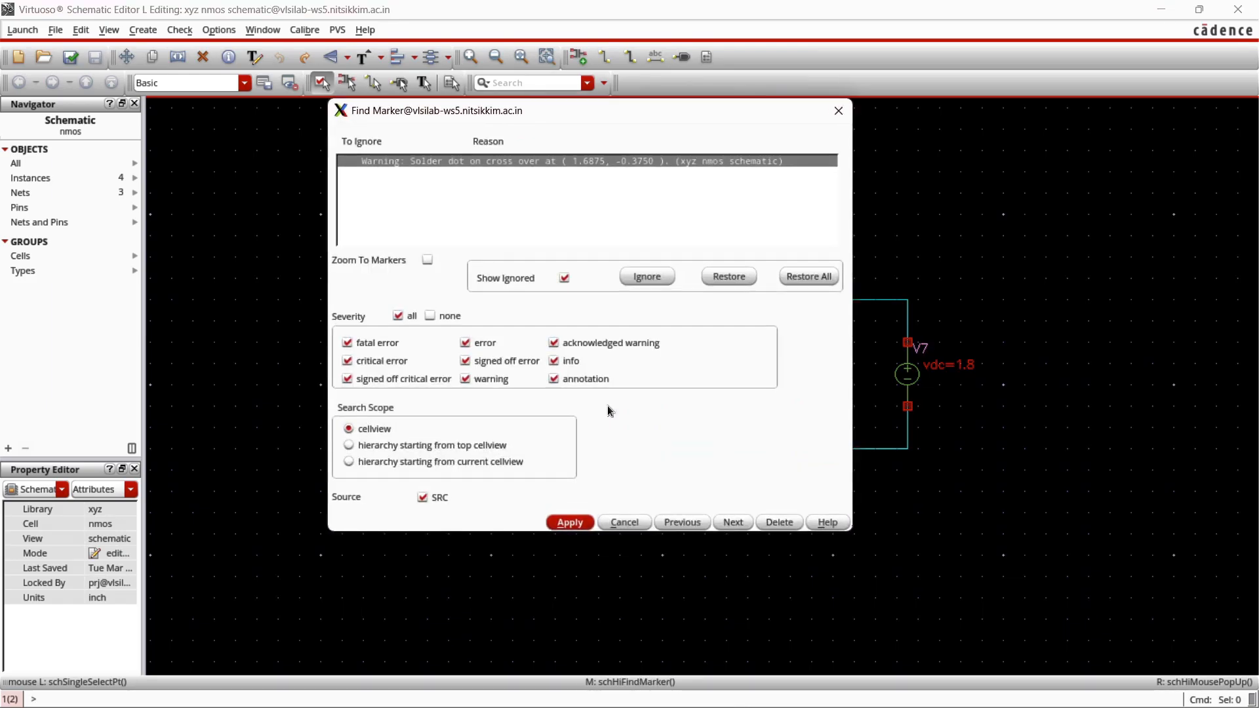
{"action": "mouse_move", "coordinate": [613, 121]}
{"action": "left_mouse_down"}
{"action": "mouse_move", "coordinate": [534, 127]}
{"action": "mouse_move", "coordinate": [366, 191]}
{"action": "mouse_move", "coordinate": [354, 177]}
{"action": "left_mouse_up"}
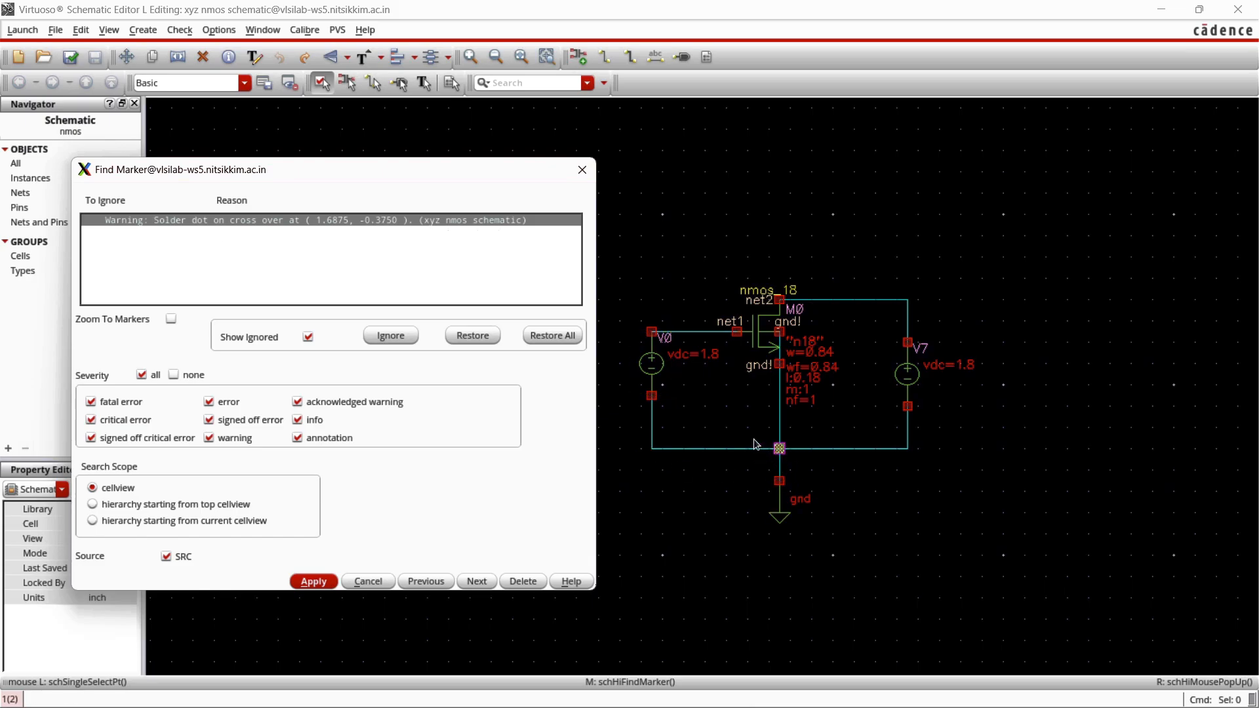
{"action": "left_click", "coordinate": [171, 319]}
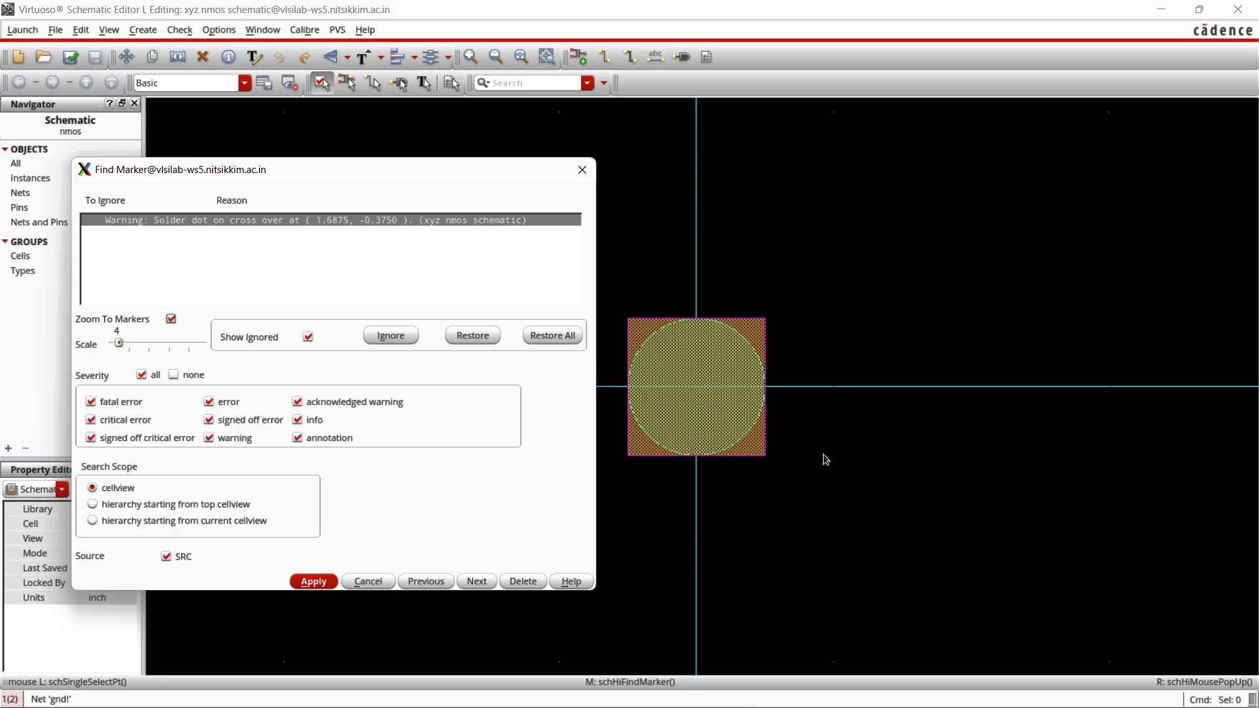
{"action": "scroll", "coordinate": [782, 444], "scroll_direction": "down", "scroll_amount": 3}
{"action": "left_click", "coordinate": [837, 463]}
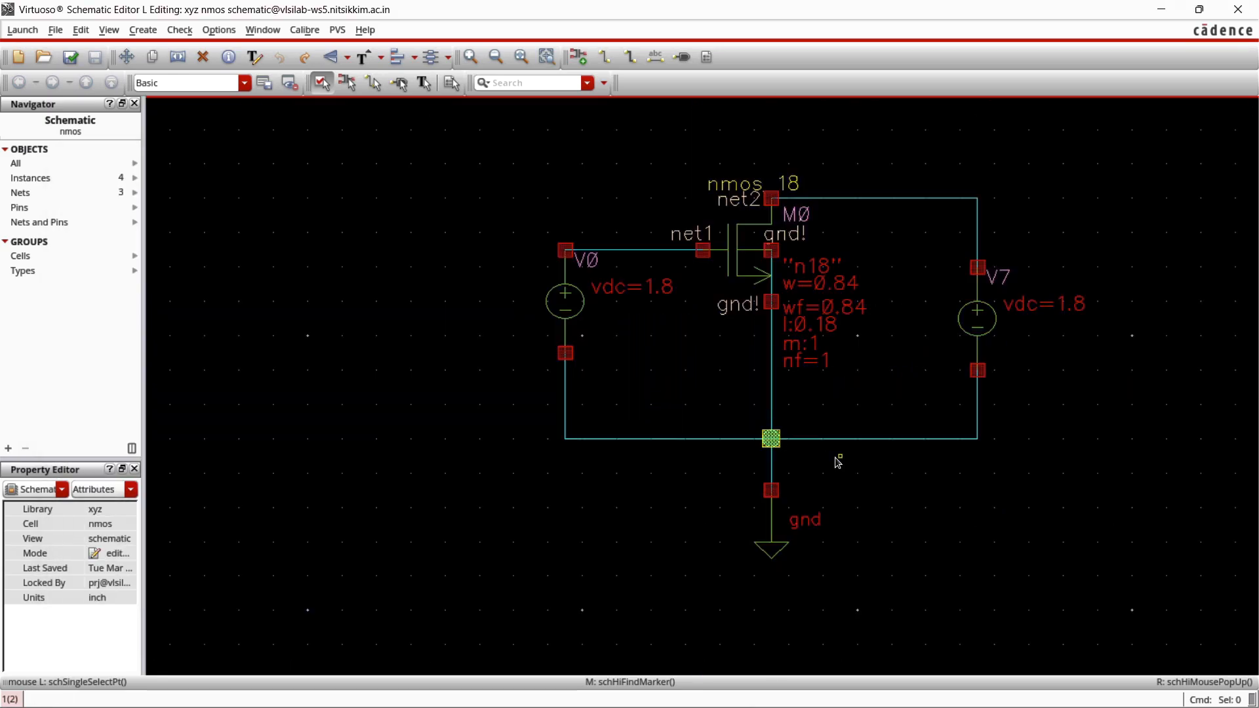
- Delete the wire between gnd and the junction, and move the gnd symbol directly below V7
{"action": "key", "text": "Delete"}
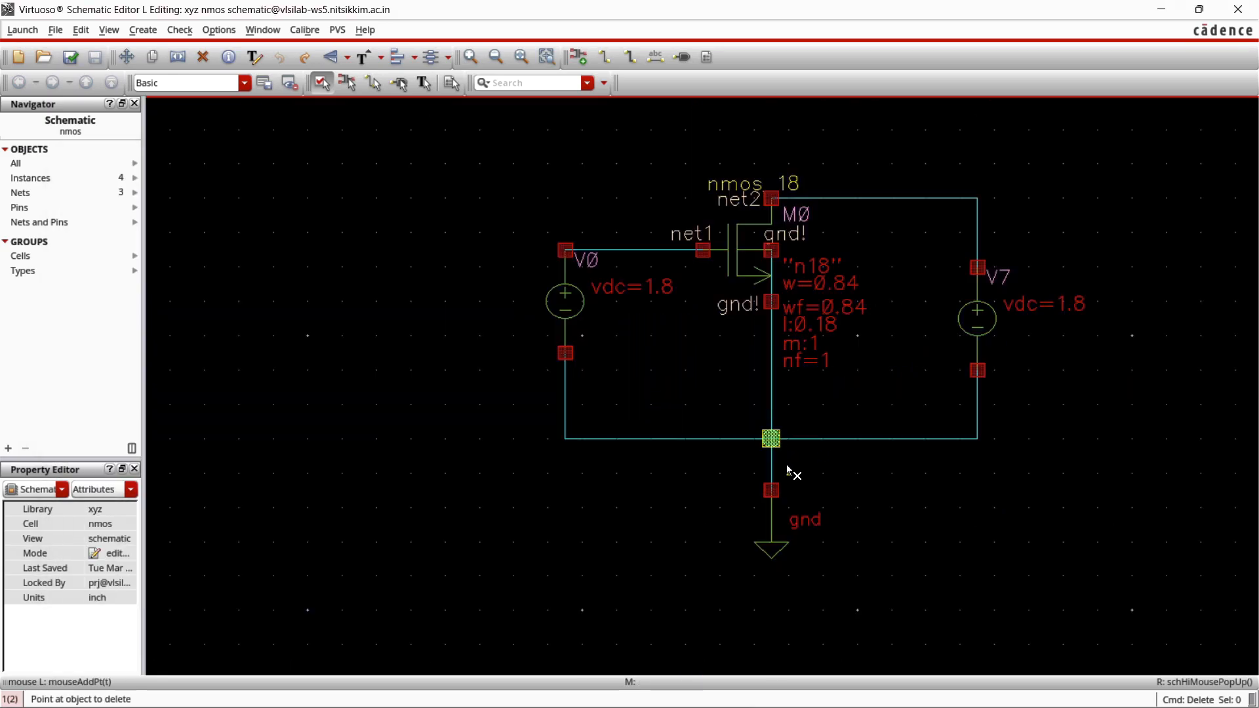
{"action": "left_click", "coordinate": [835, 471]}
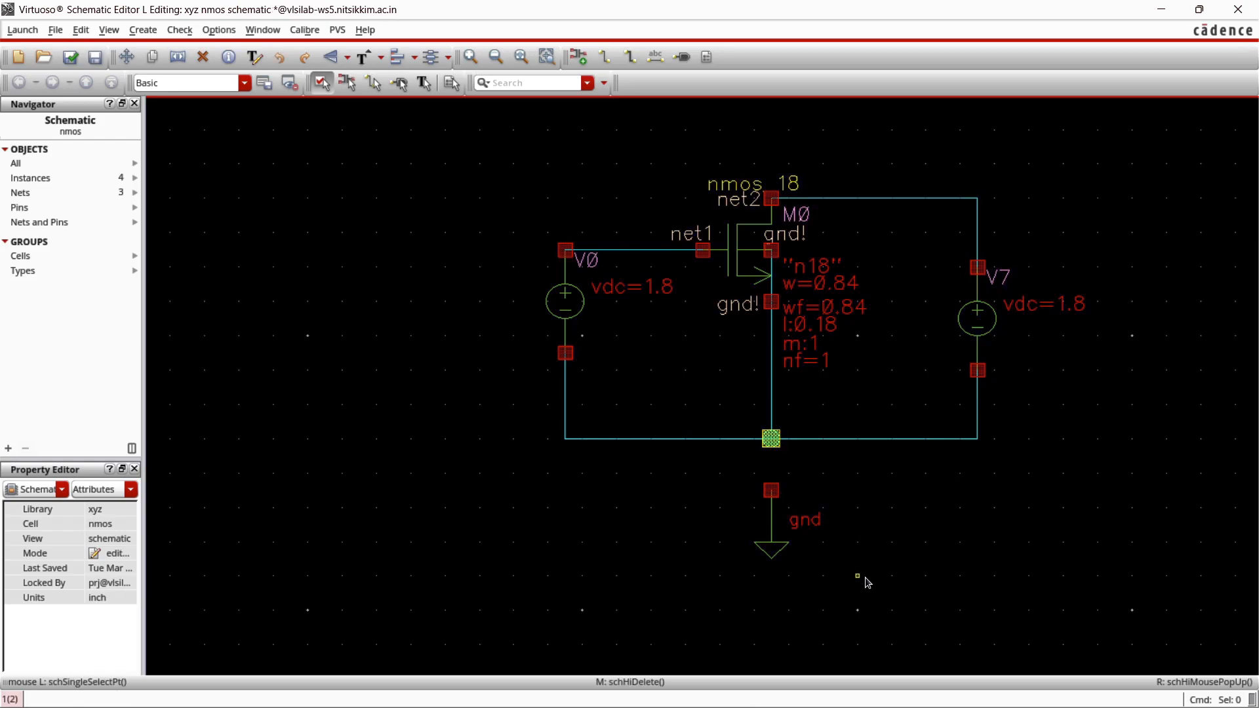
{"action": "left_click_drag", "start_coordinate": [874, 577], "coordinate": [732, 472]}
{"action": "left_click_drag", "start_coordinate": [774, 529], "coordinate": [980, 509]}
{"action": "left_click", "coordinate": [979, 512]}
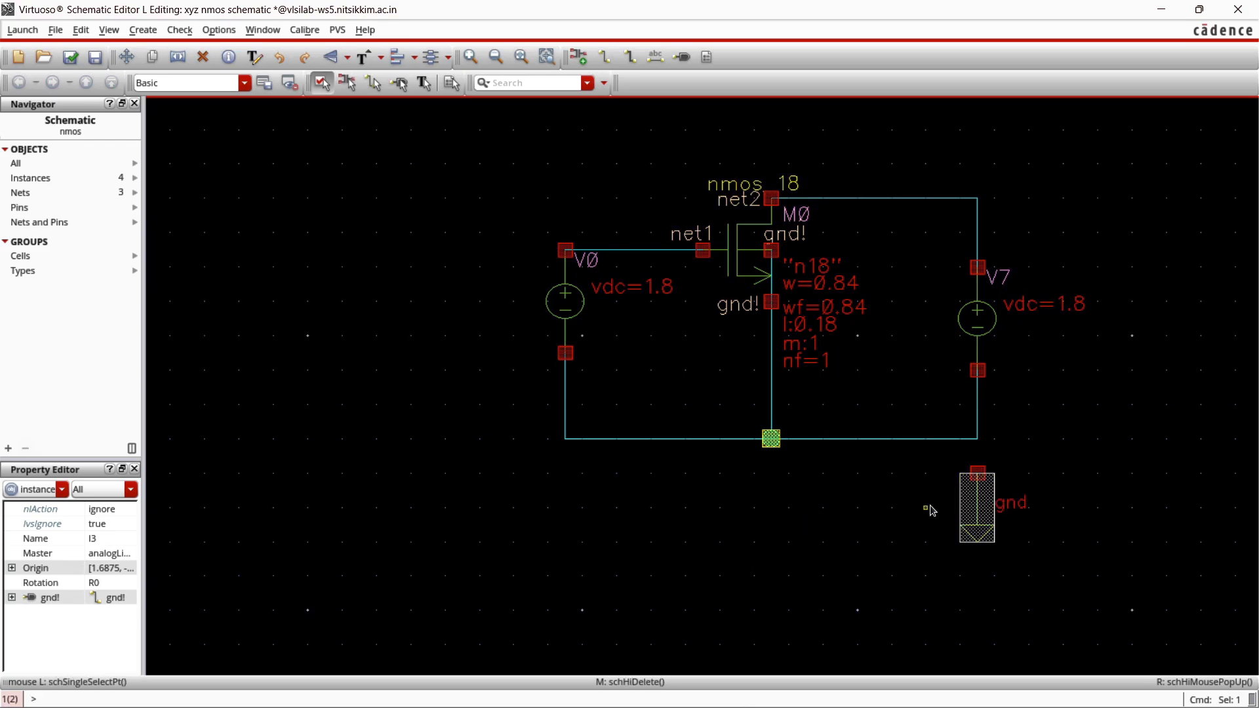
{"action": "key", "text": "Escape"}
- Wire the gnd symbol to the wire corner below V7, and check and save the schematic
{"action": "key", "text": "w"}
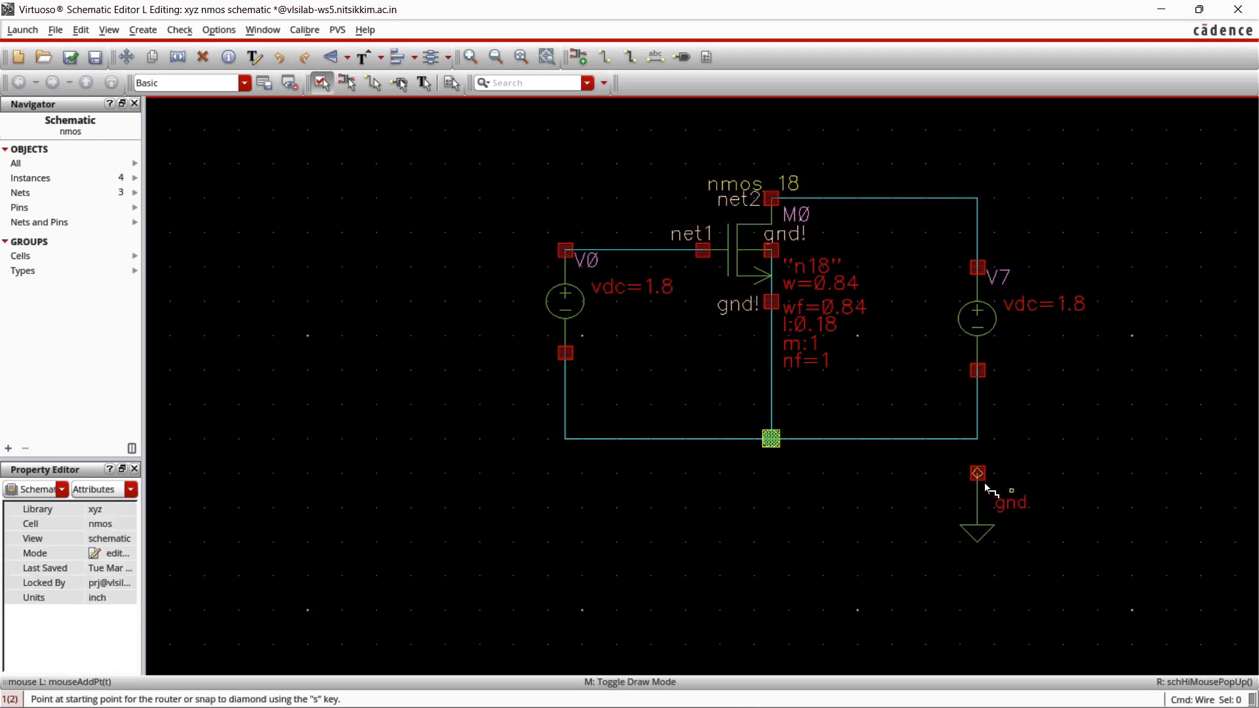
{"action": "left_click", "coordinate": [977, 461]}
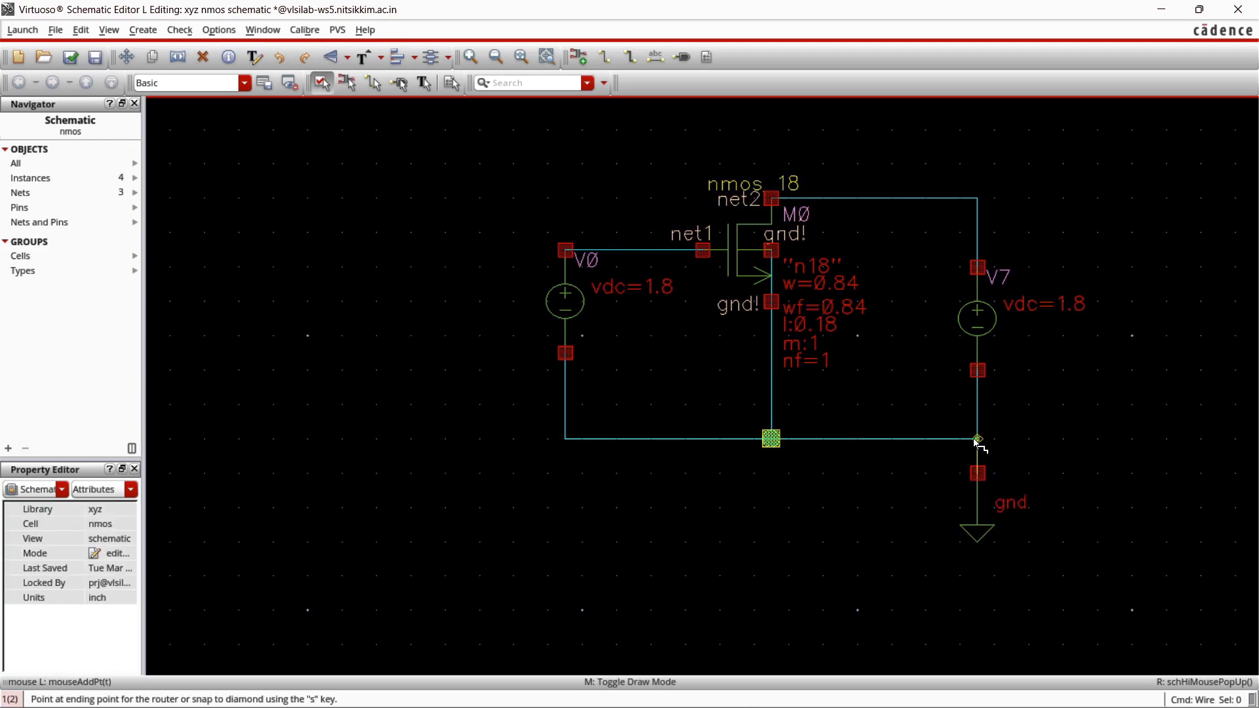
{"action": "left_click", "coordinate": [977, 438]}
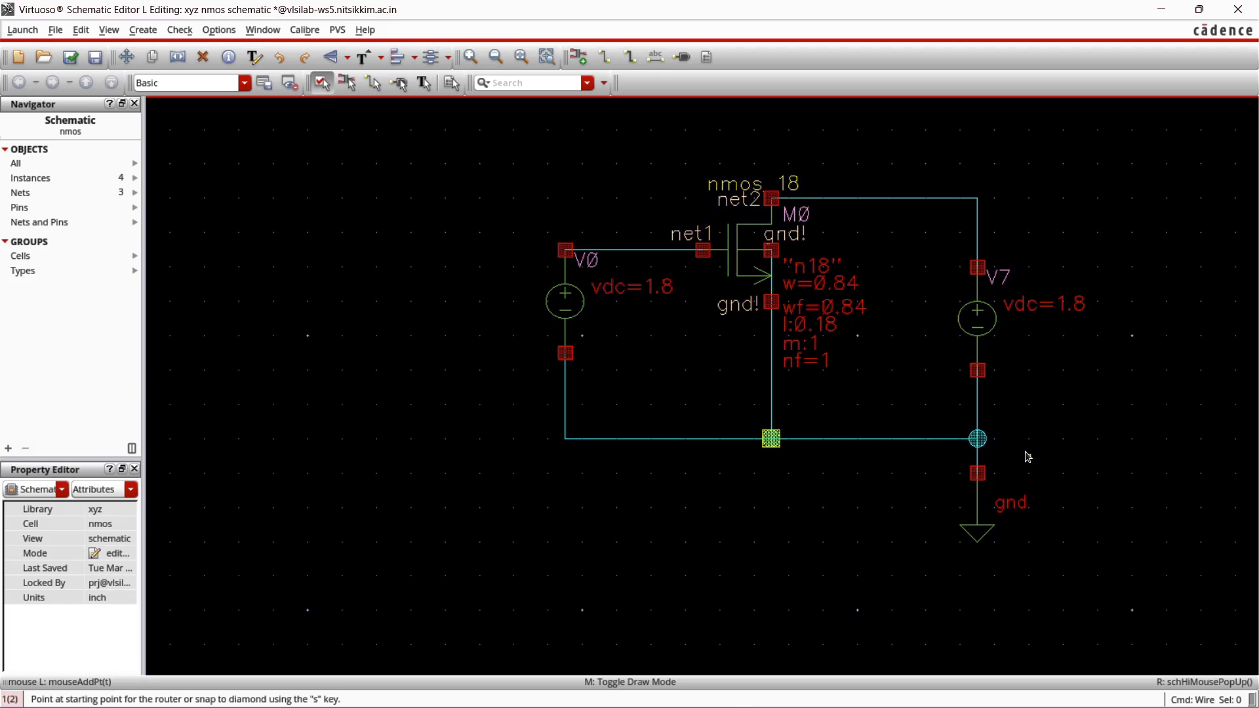
{"action": "key", "text": "Escape"}
{"action": "left_click", "coordinate": [69, 57]}
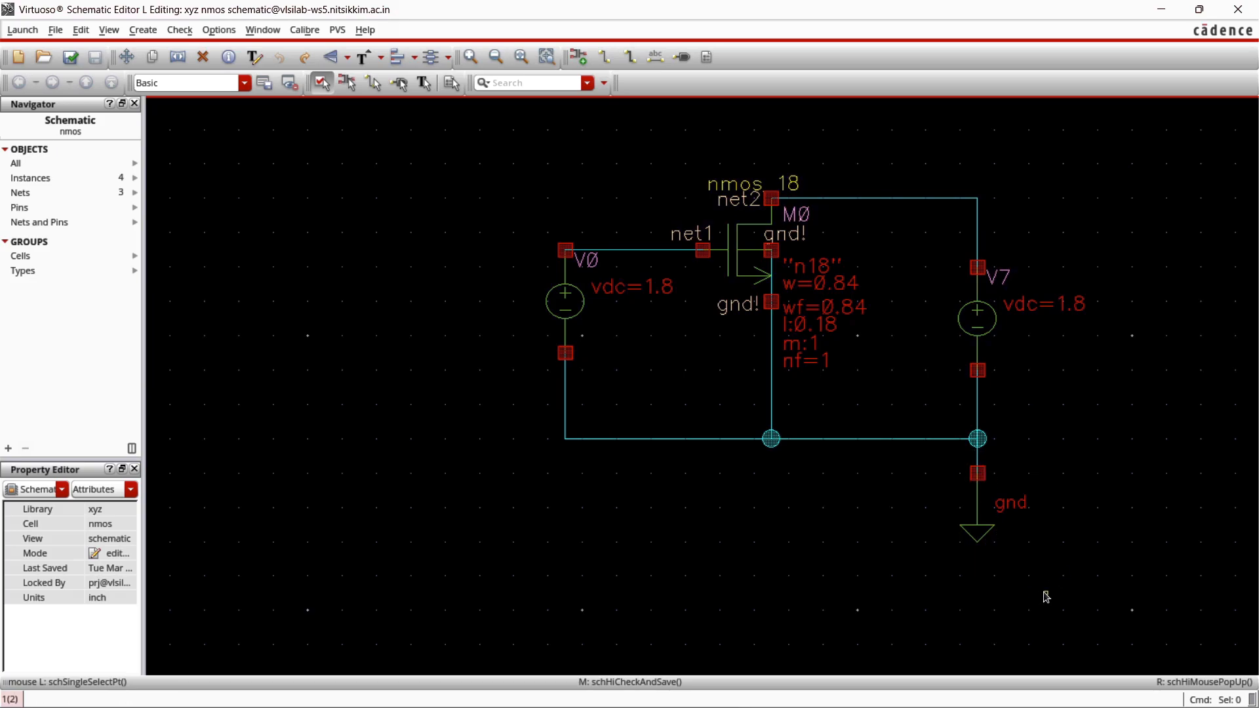
- Delete the wires linking V0, V7, the nmos_18 transistor and gnd, keeping the four symbols and the bulk-source connection
{"action": "left_click_drag", "start_coordinate": [1045, 592], "coordinate": [501, 393]}
{"action": "key", "text": "Delete"}
{"action": "left_click", "coordinate": [978, 456]}
{"action": "left_click", "coordinate": [909, 436]}
{"action": "left_click", "coordinate": [772, 406]}
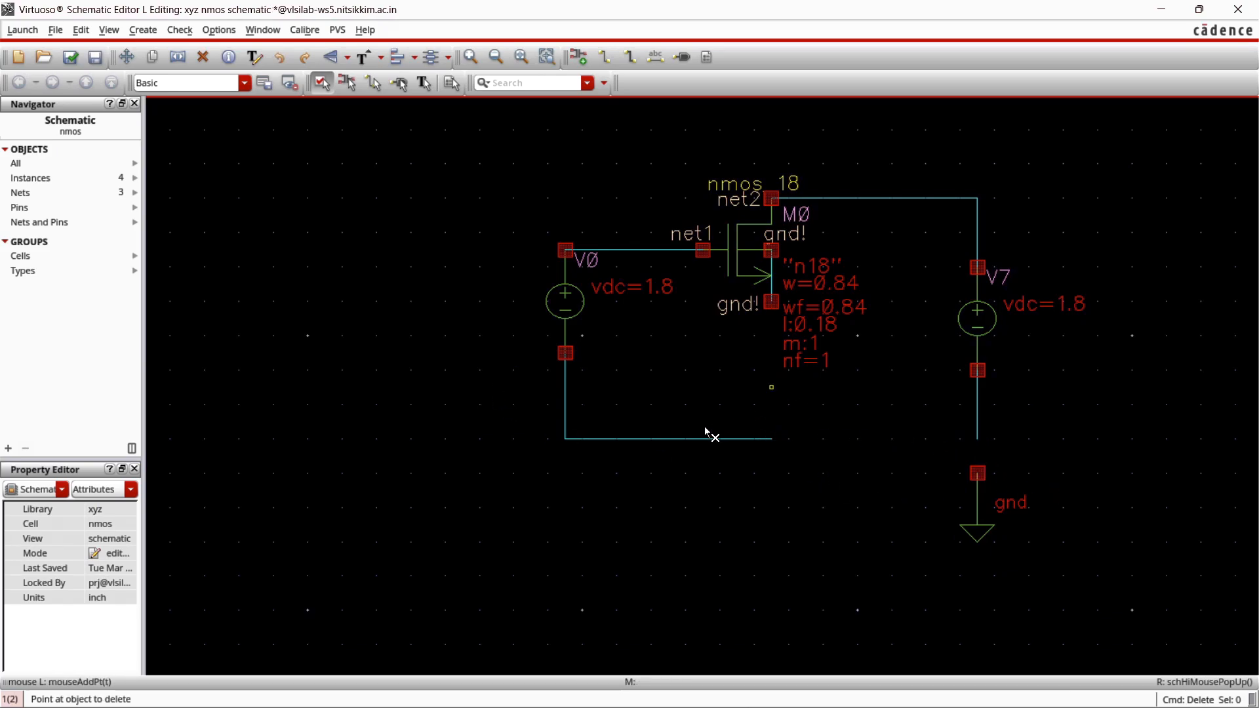
{"action": "left_click", "coordinate": [687, 438]}
{"action": "left_click", "coordinate": [568, 407]}
{"action": "left_click", "coordinate": [978, 427]}
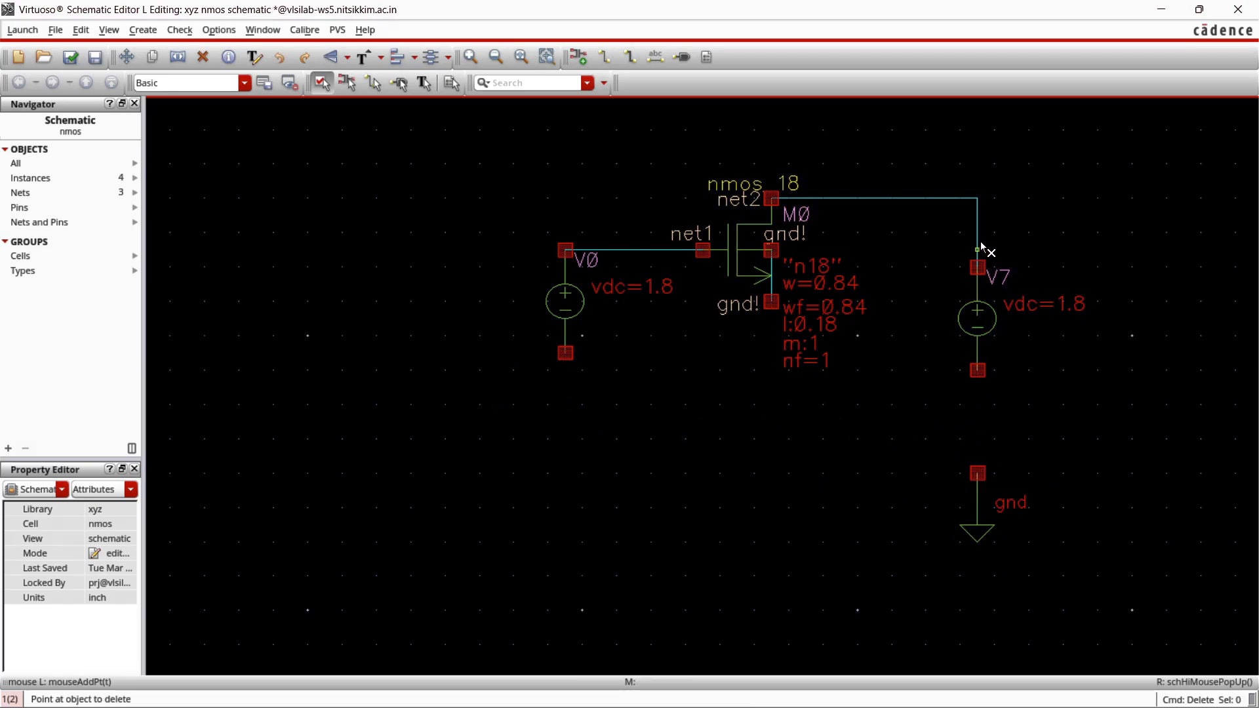
{"action": "left_click", "coordinate": [978, 246]}
{"action": "left_click", "coordinate": [920, 198]}
{"action": "left_click", "coordinate": [649, 252]}
{"action": "key", "text": "Escape"}
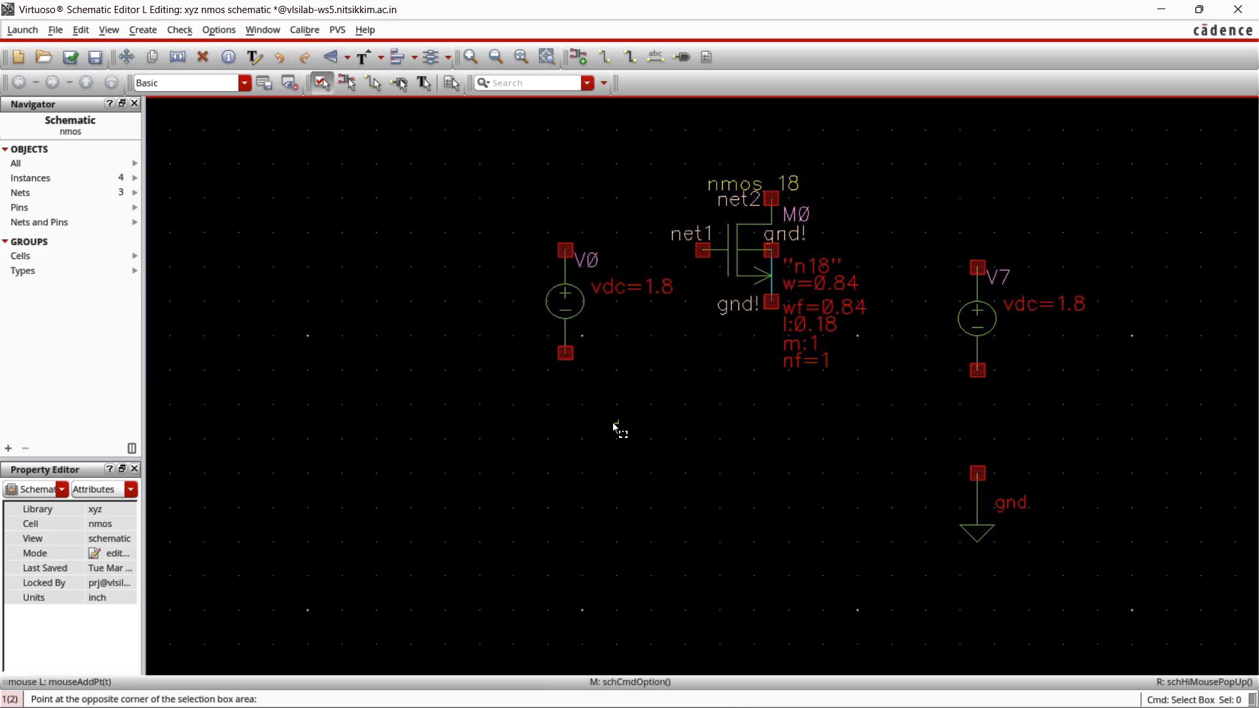
- Move sources V0 and V7 side by side to the left of the transistor
{"action": "left_click", "coordinate": [579, 303]}
{"action": "left_click_drag", "start_coordinate": [583, 302], "coordinate": [316, 333]}
{"action": "left_click_drag", "start_coordinate": [943, 214], "coordinate": [1046, 422]}
{"action": "left_click_drag", "start_coordinate": [983, 320], "coordinate": [466, 318]}
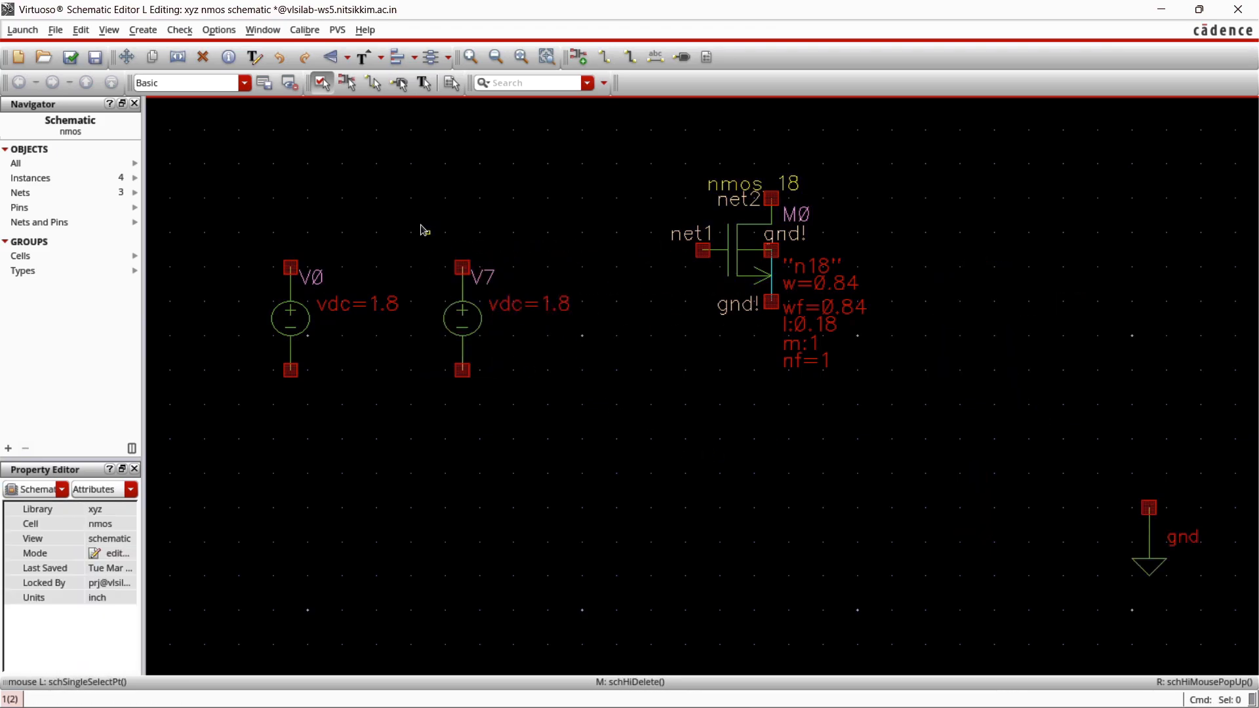
- Copy source V7 and place the copy between V7 and the transistor
{"action": "left_click_drag", "start_coordinate": [421, 225], "coordinate": [596, 474]}
{"action": "key", "text": "c"}
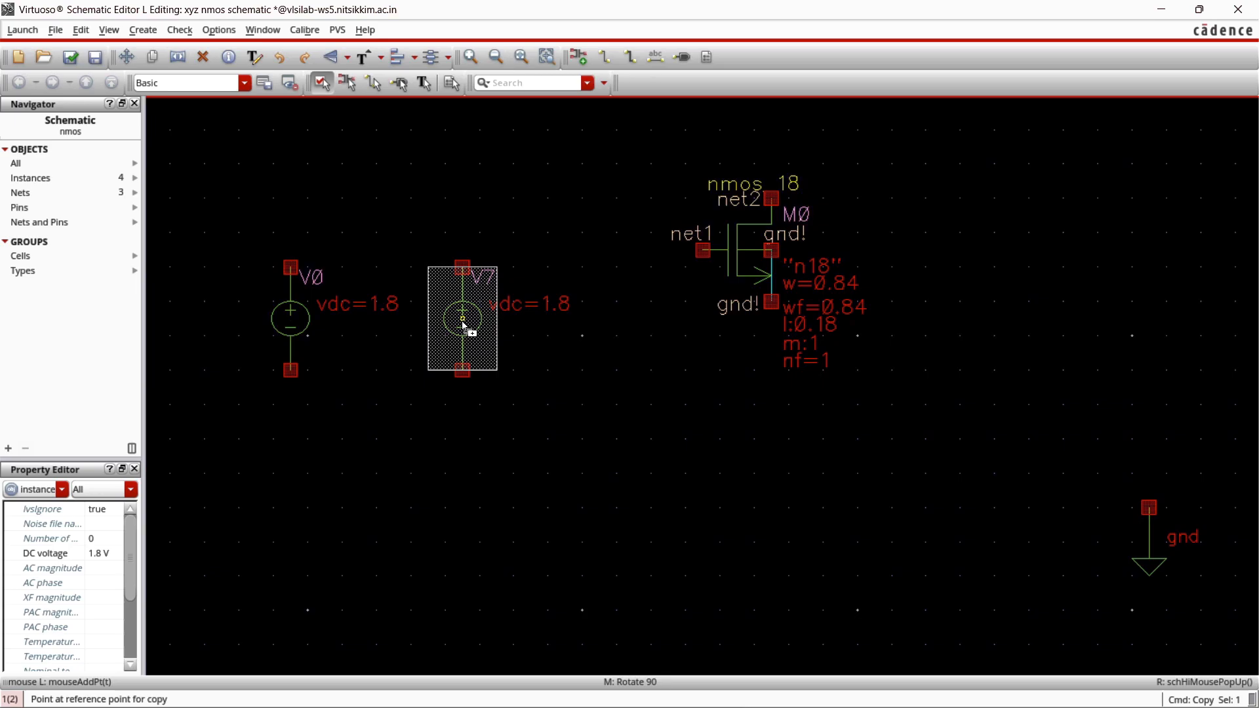
{"action": "left_click", "coordinate": [463, 321]}
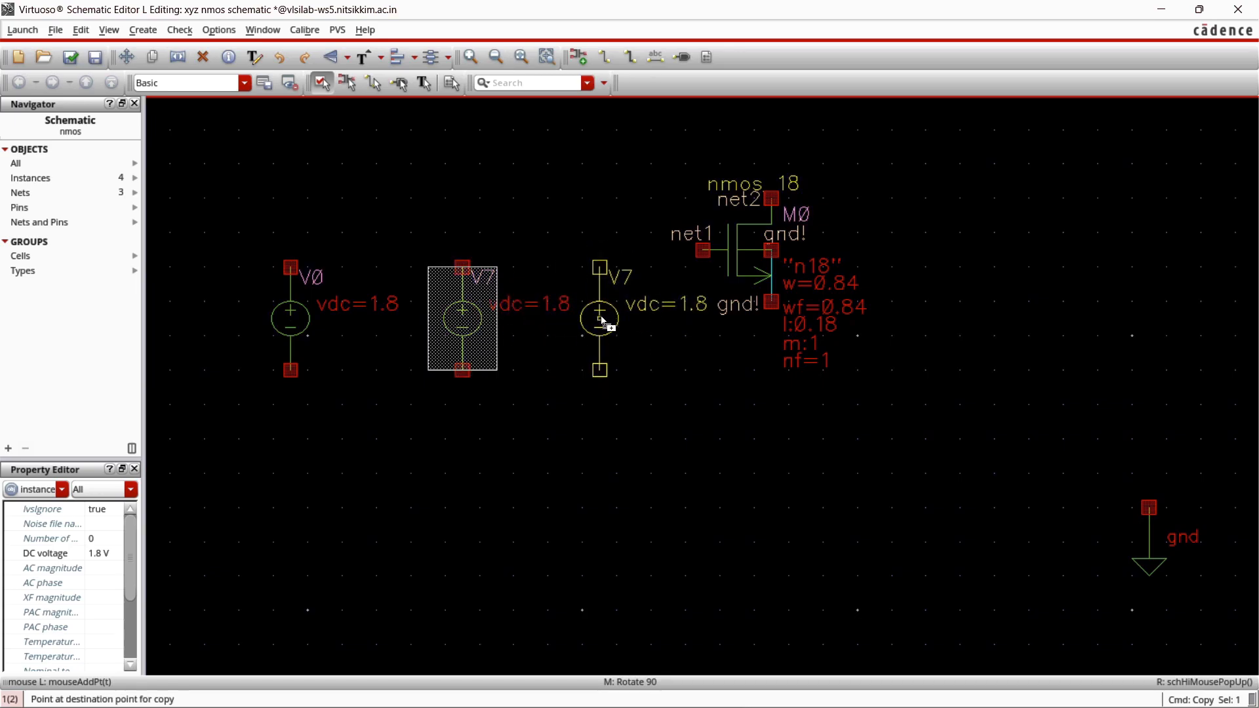
{"action": "left_click", "coordinate": [603, 321]}
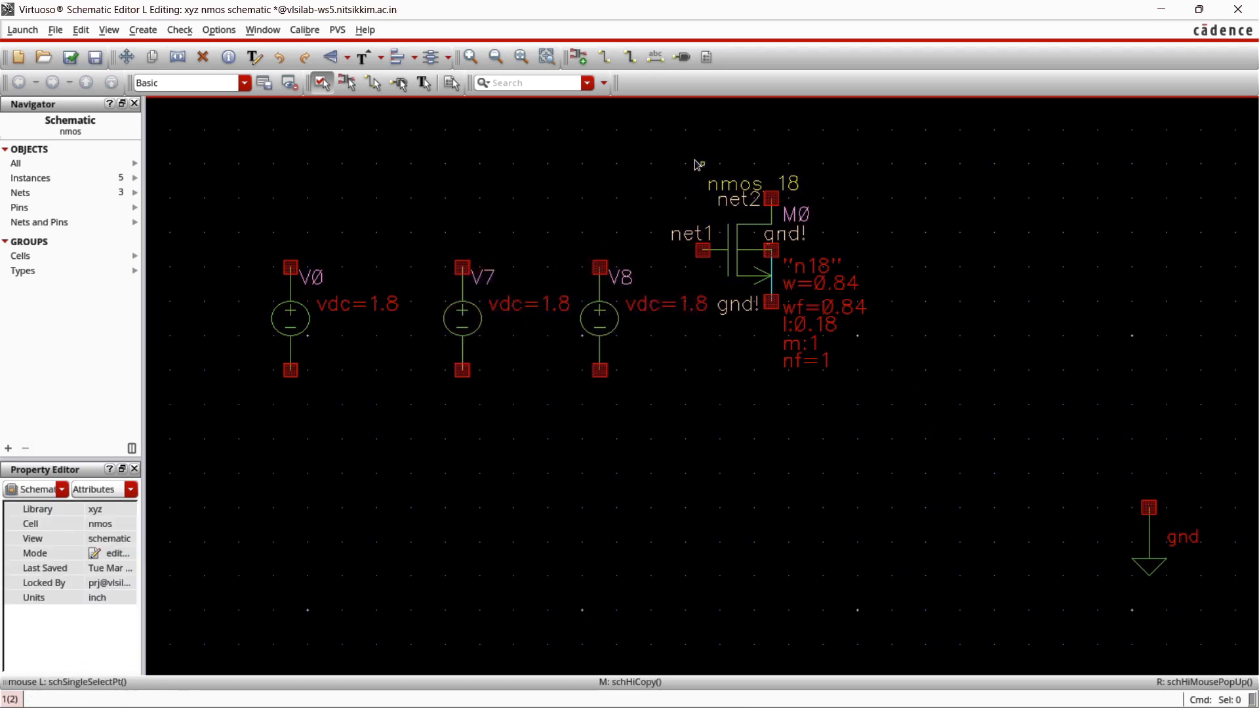
- Move the nmos_18 transistor further right, away from the voltage sources
{"action": "left_click_drag", "start_coordinate": [774, 237], "coordinate": [840, 342]}
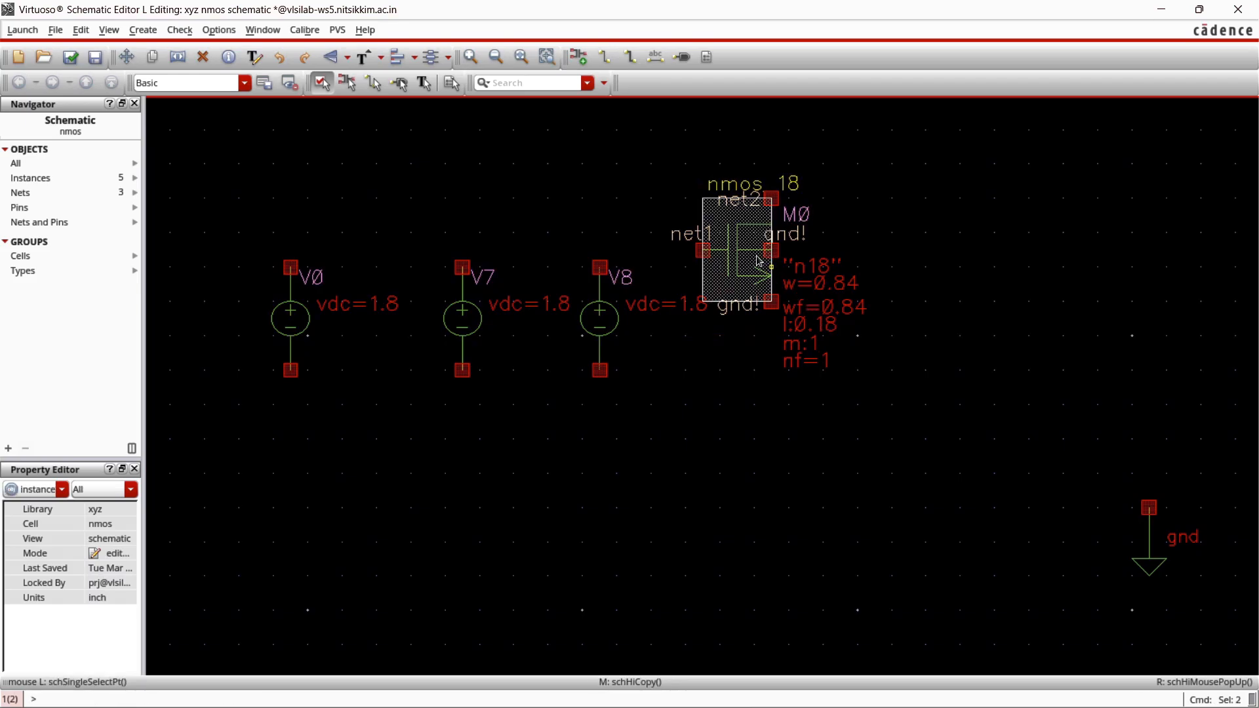
{"action": "key", "text": "s"}
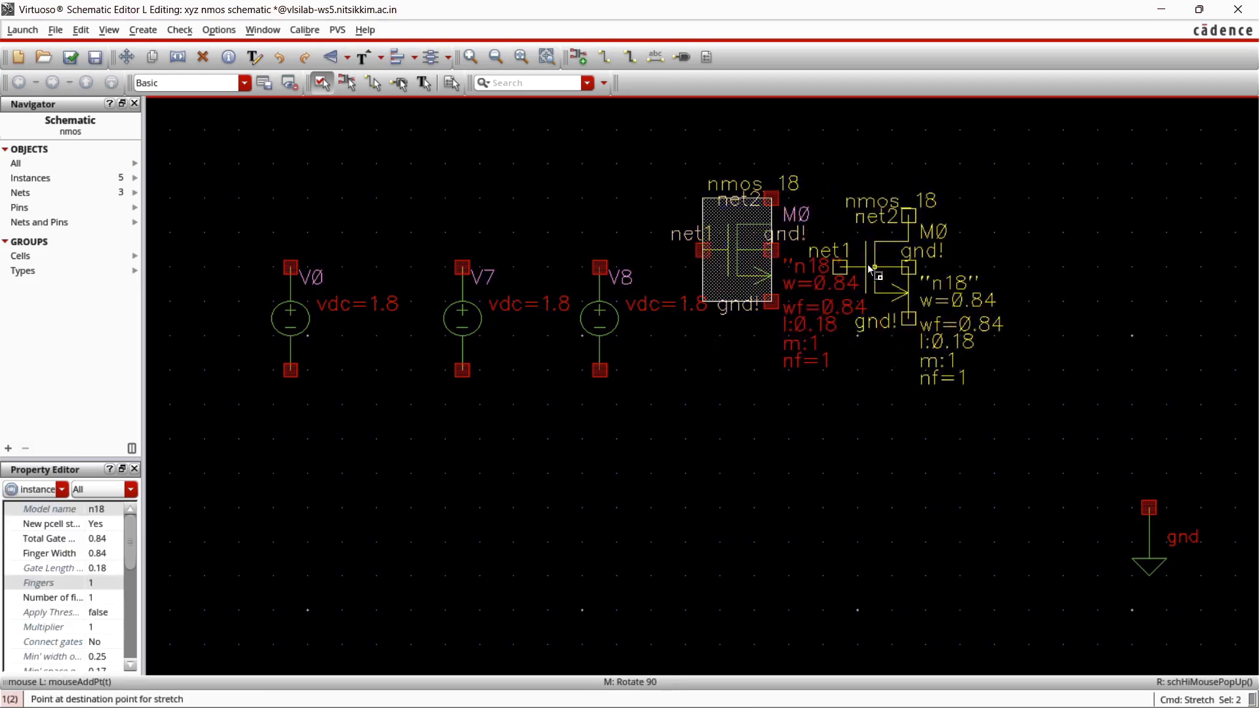
{"action": "key", "text": "Escape"}
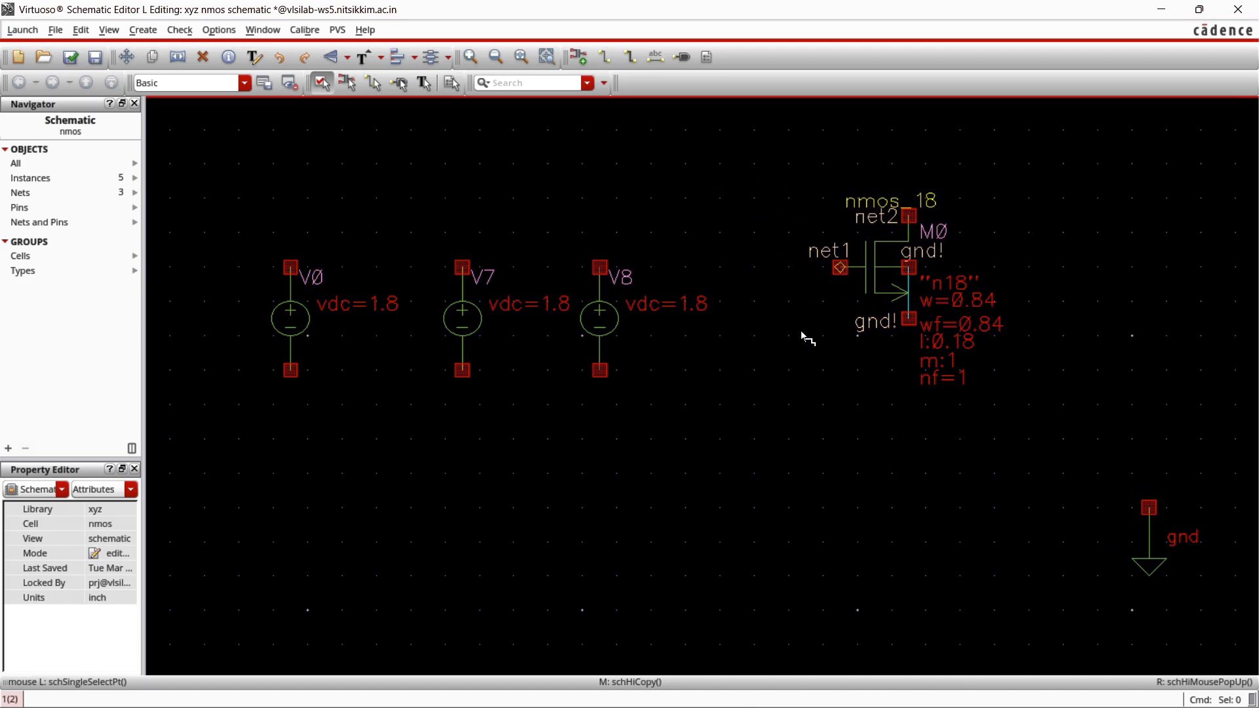
- Draw open-ended wire stubs from the transistor's gate, drain and source terminals
{"action": "key", "text": "w"}
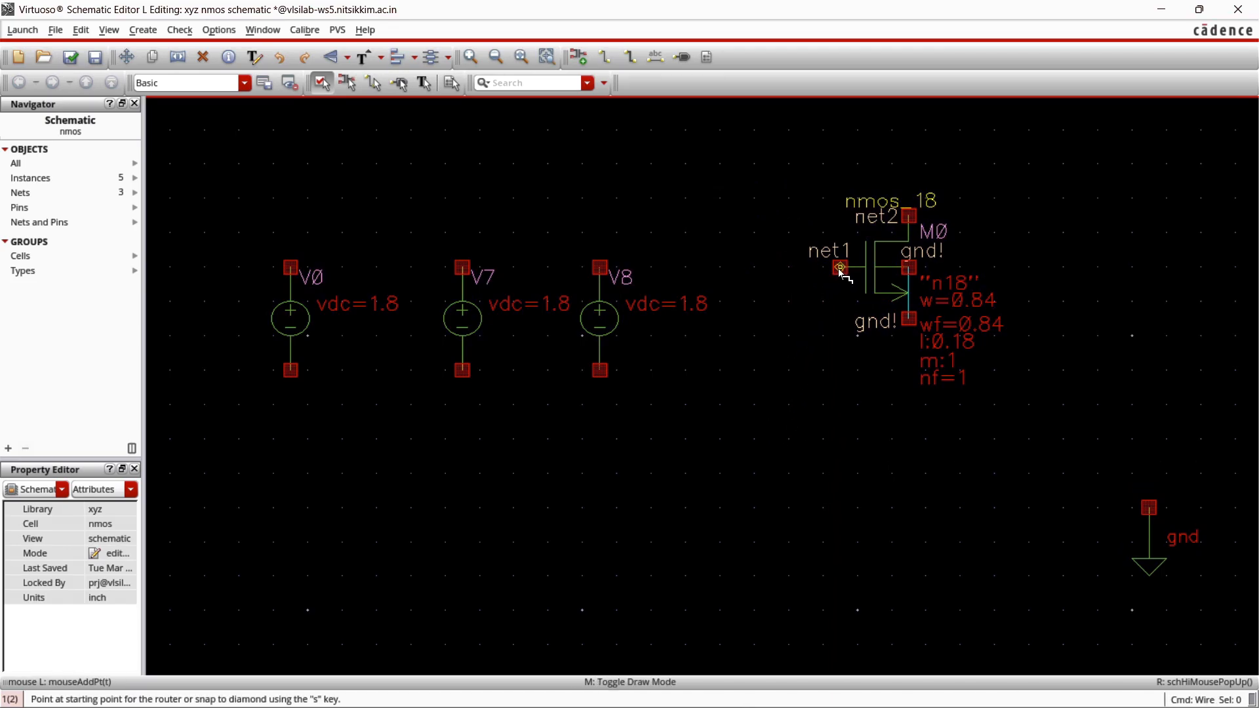
{"action": "left_click", "coordinate": [840, 268]}
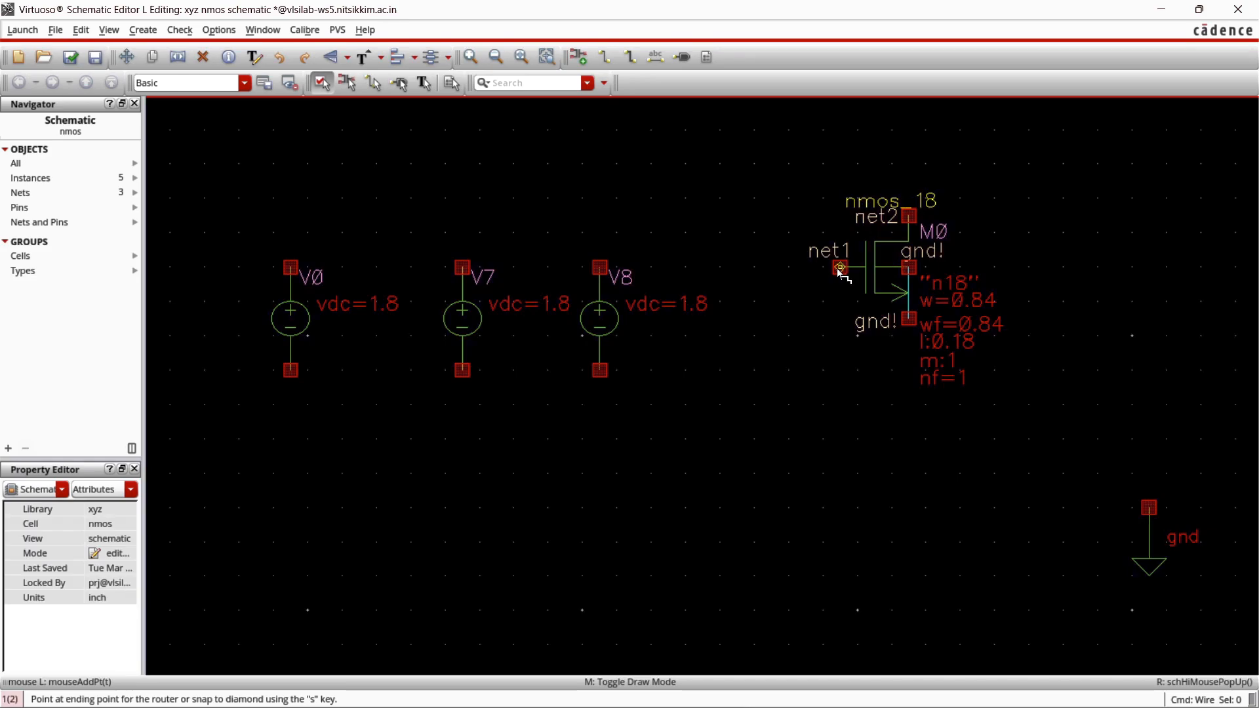
{"action": "double_click", "coordinate": [758, 273]}
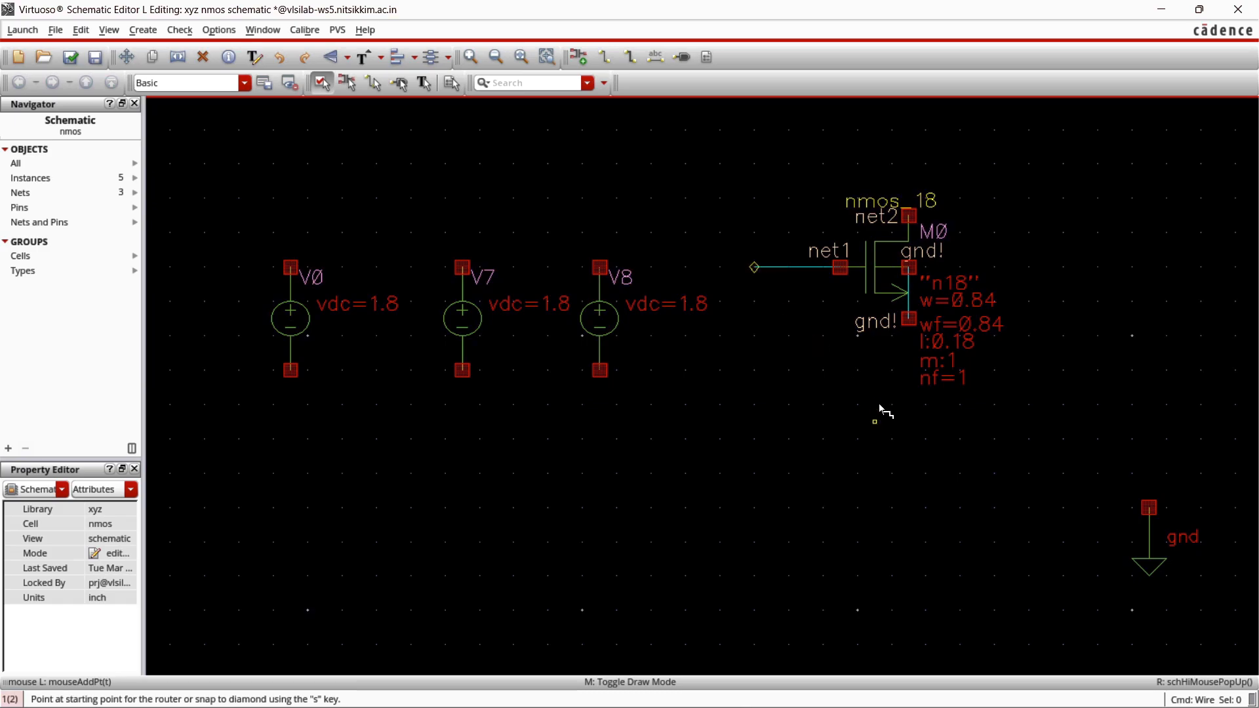
{"action": "left_click", "coordinate": [909, 217]}
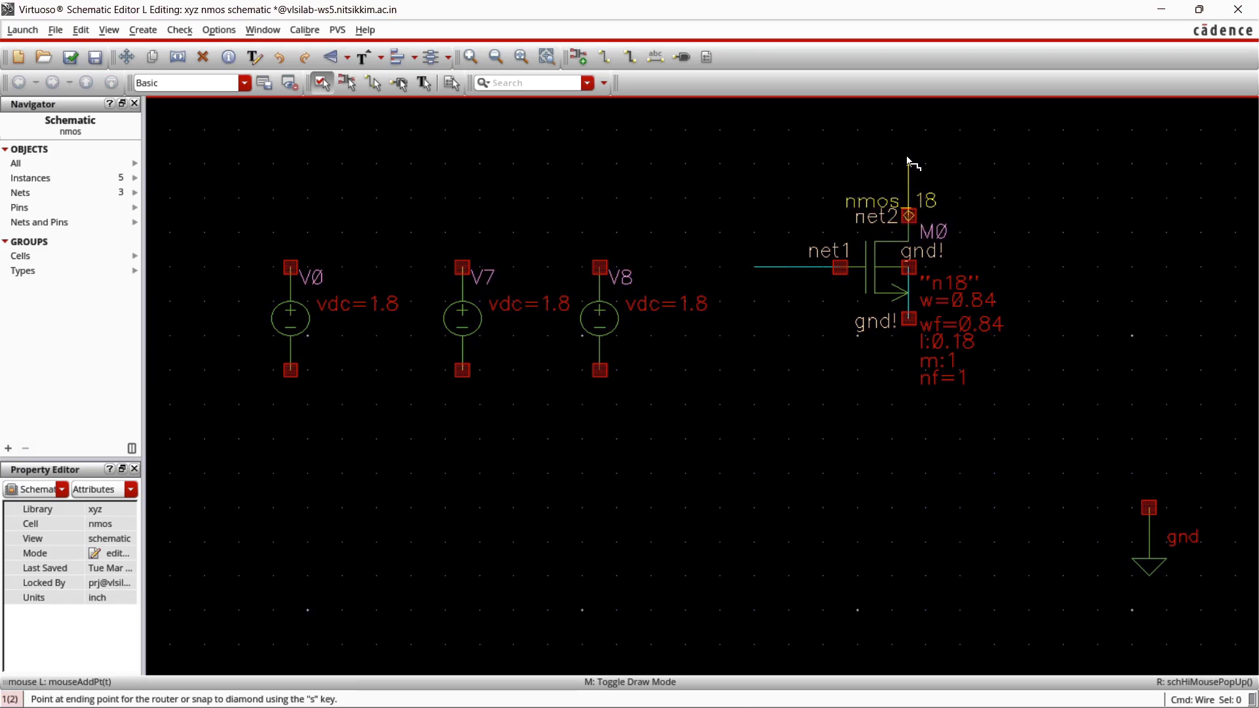
{"action": "double_click", "coordinate": [908, 163]}
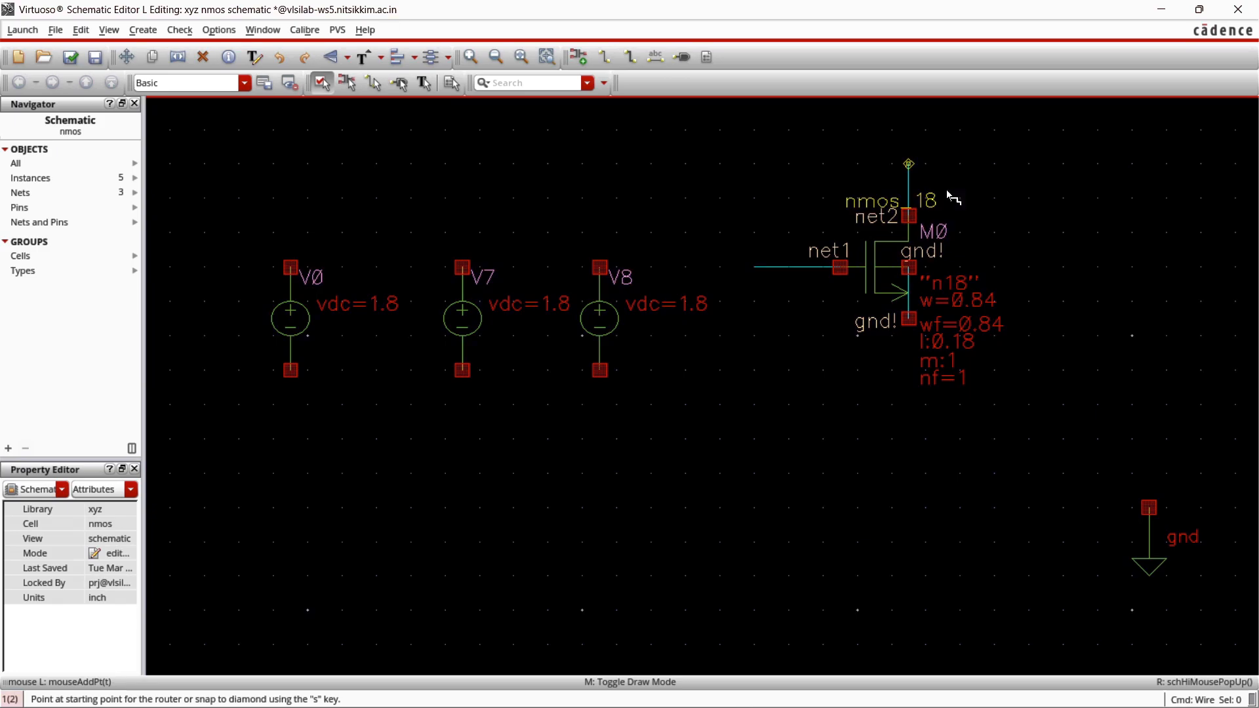
{"action": "left_click", "coordinate": [909, 320]}
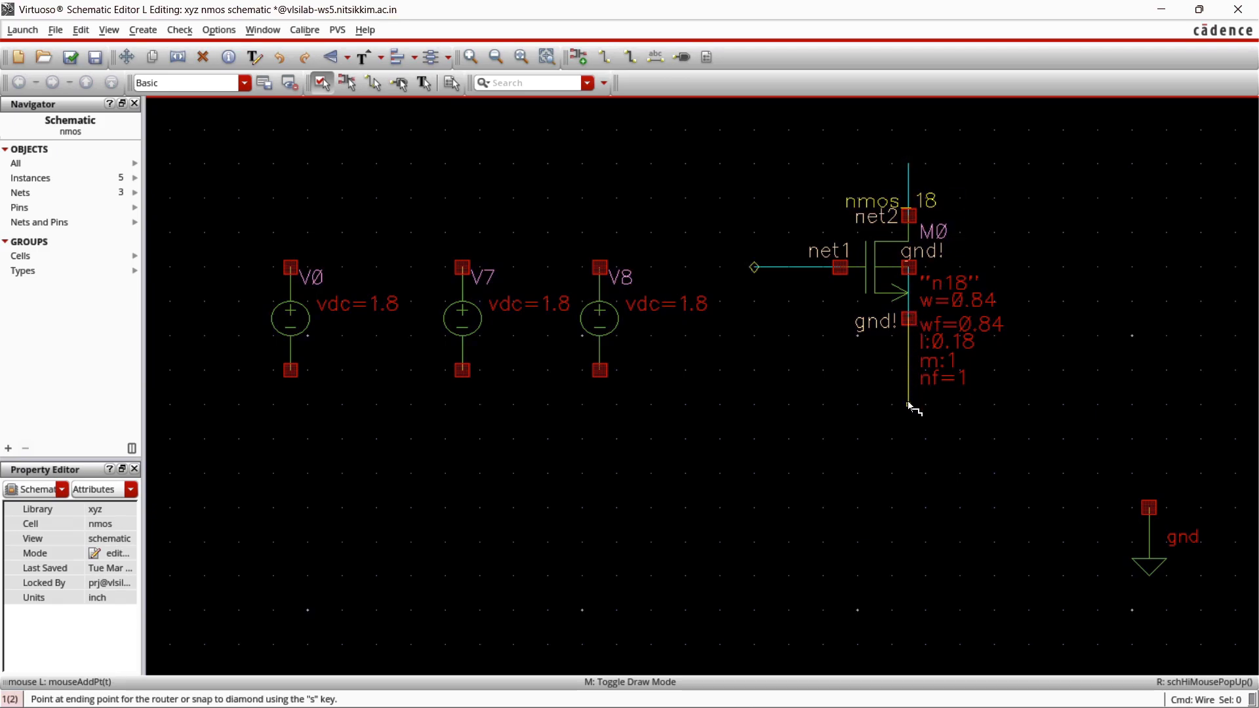
{"action": "double_click", "coordinate": [908, 404]}
- Draw open-ended vertical wire stubs from the plus and minus terminals of V0, V7 and V8
{"action": "left_click", "coordinate": [291, 268]}
{"action": "double_click", "coordinate": [290, 215]}
{"action": "left_click", "coordinate": [291, 371]}
{"action": "double_click", "coordinate": [290, 456]}
{"action": "left_click", "coordinate": [462, 268]}
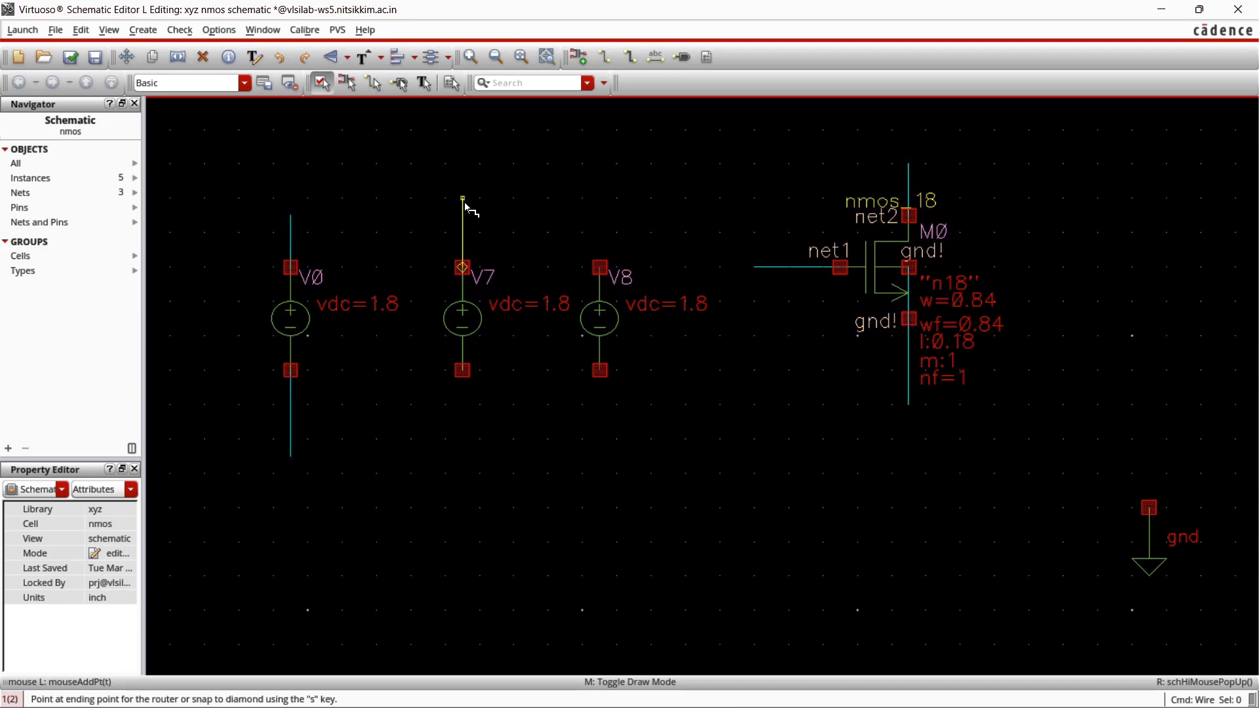
{"action": "double_click", "coordinate": [463, 199]}
{"action": "left_click", "coordinate": [463, 371]}
{"action": "left_click", "coordinate": [598, 268]}
{"action": "double_click", "coordinate": [599, 180]}
{"action": "left_click", "coordinate": [599, 371]}
{"action": "double_click", "coordinate": [599, 456]}
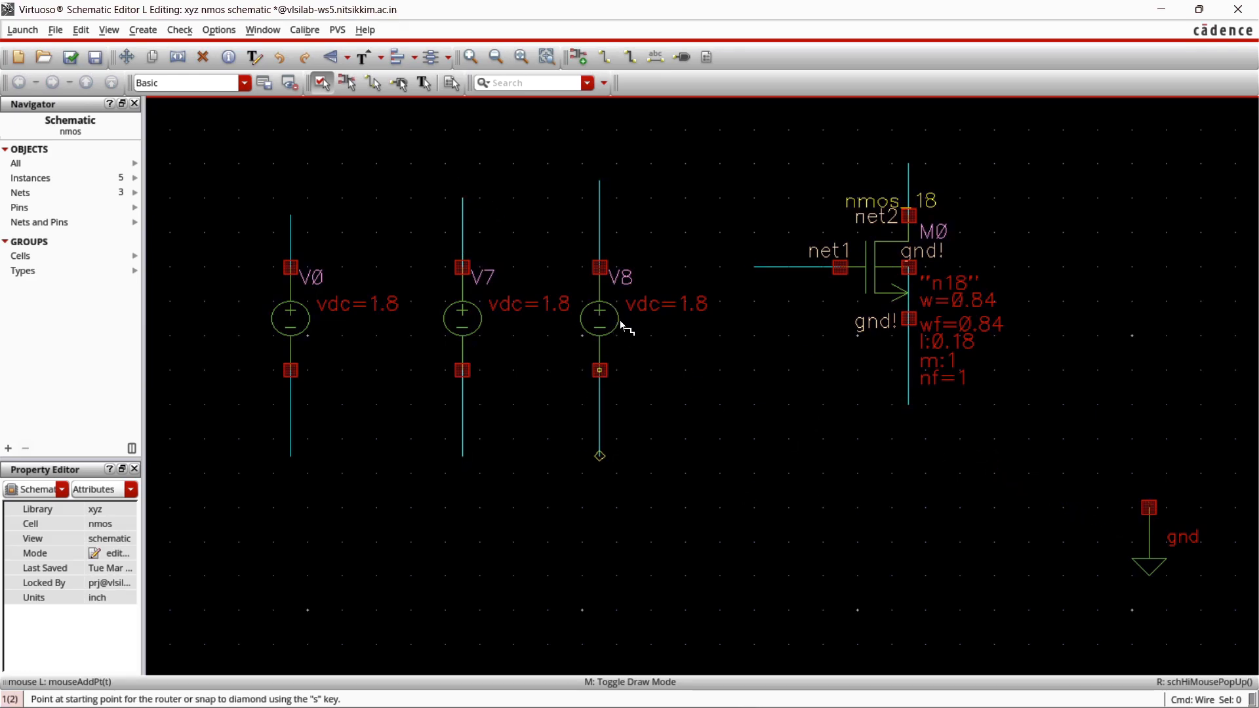
{"action": "key", "text": "Escape"}
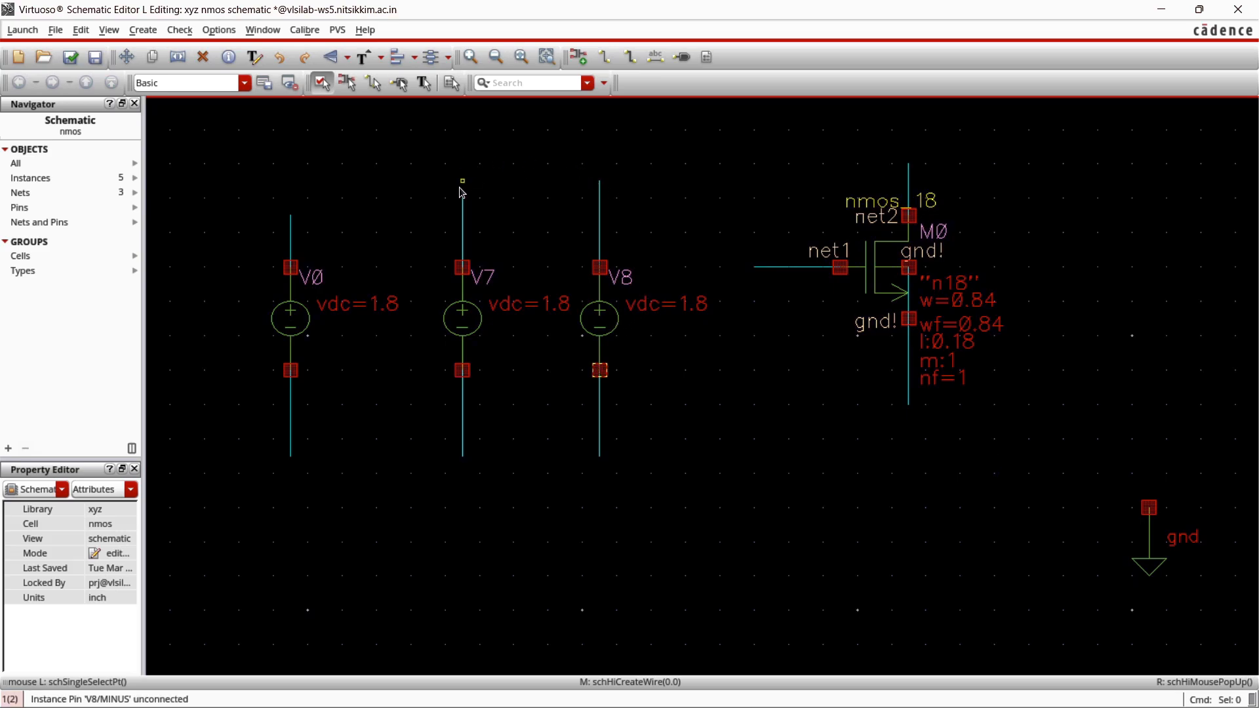
- Clear the remaining schematic and place an nmos_18 symbol from ts018_scl_prim on the right side, with wire stubs at all terminals
{"action": "left_click_drag", "start_coordinate": [222, 163], "coordinate": [709, 563]}
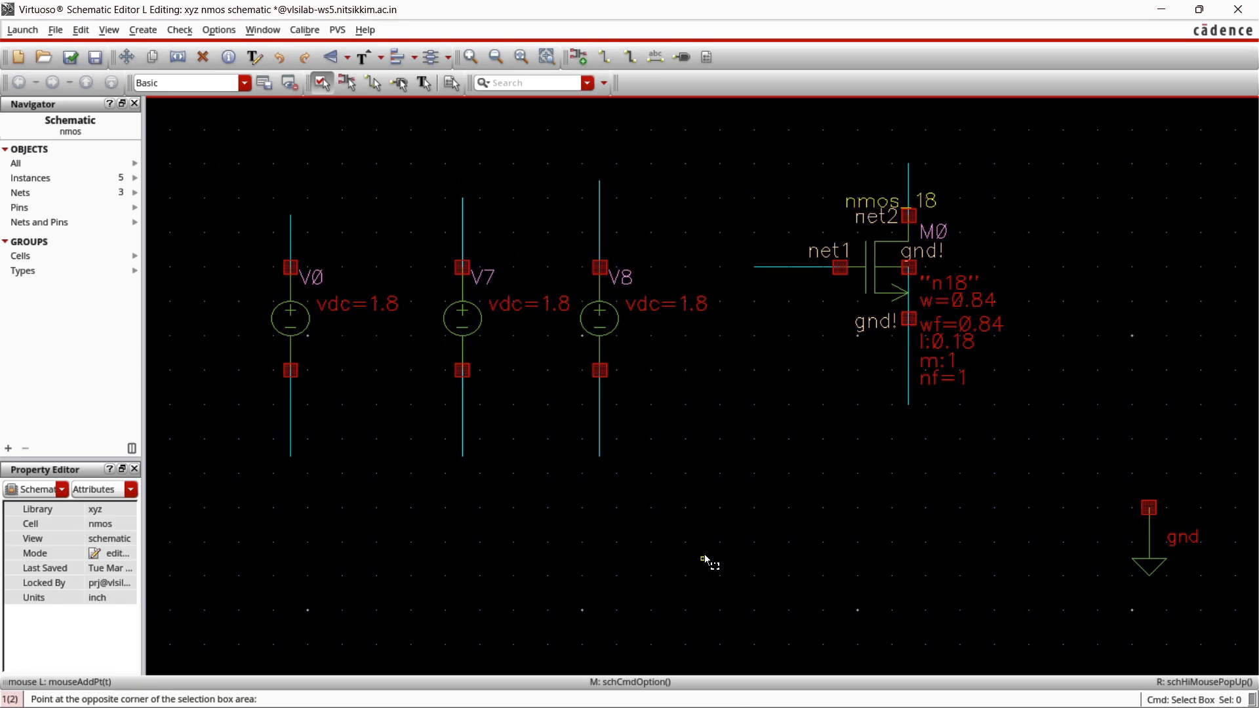
{"action": "key", "text": "i"}
{"action": "left_click", "coordinate": [715, 69]}
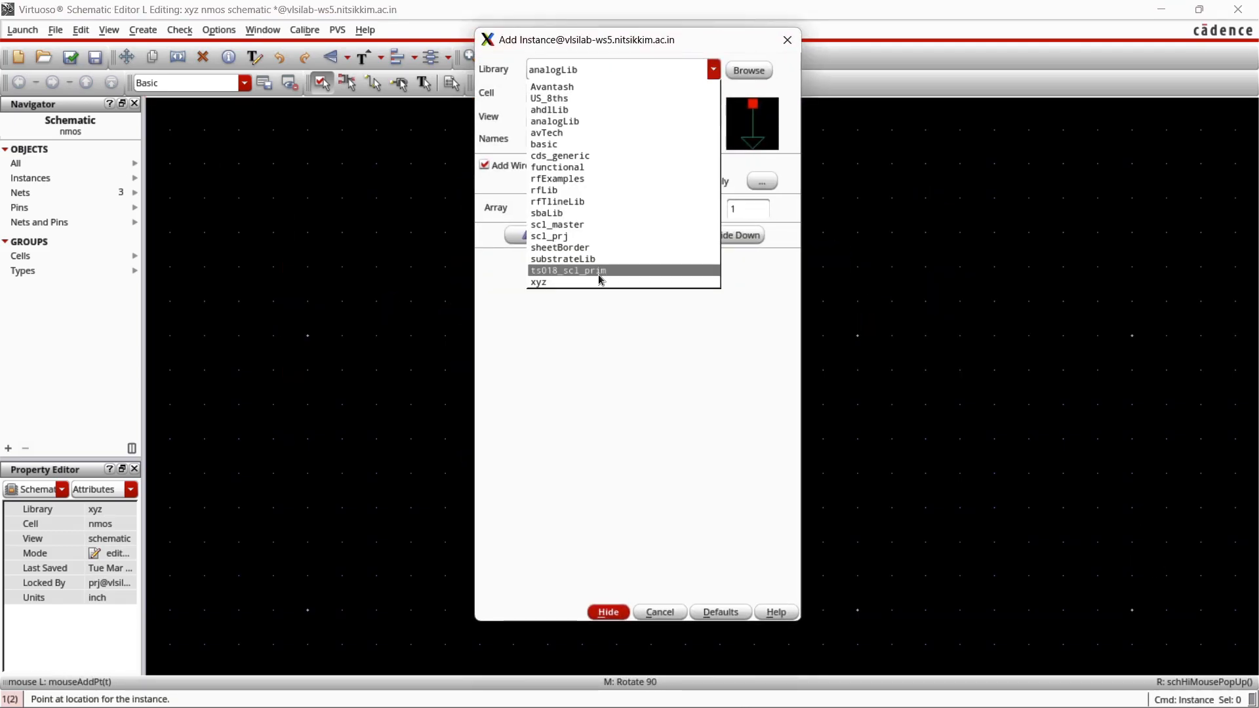
{"action": "left_click", "coordinate": [623, 192]}
{"action": "left_click", "coordinate": [586, 94]}
{"action": "type", "text": "nmos_18"}
{"action": "left_click", "coordinate": [731, 129]}
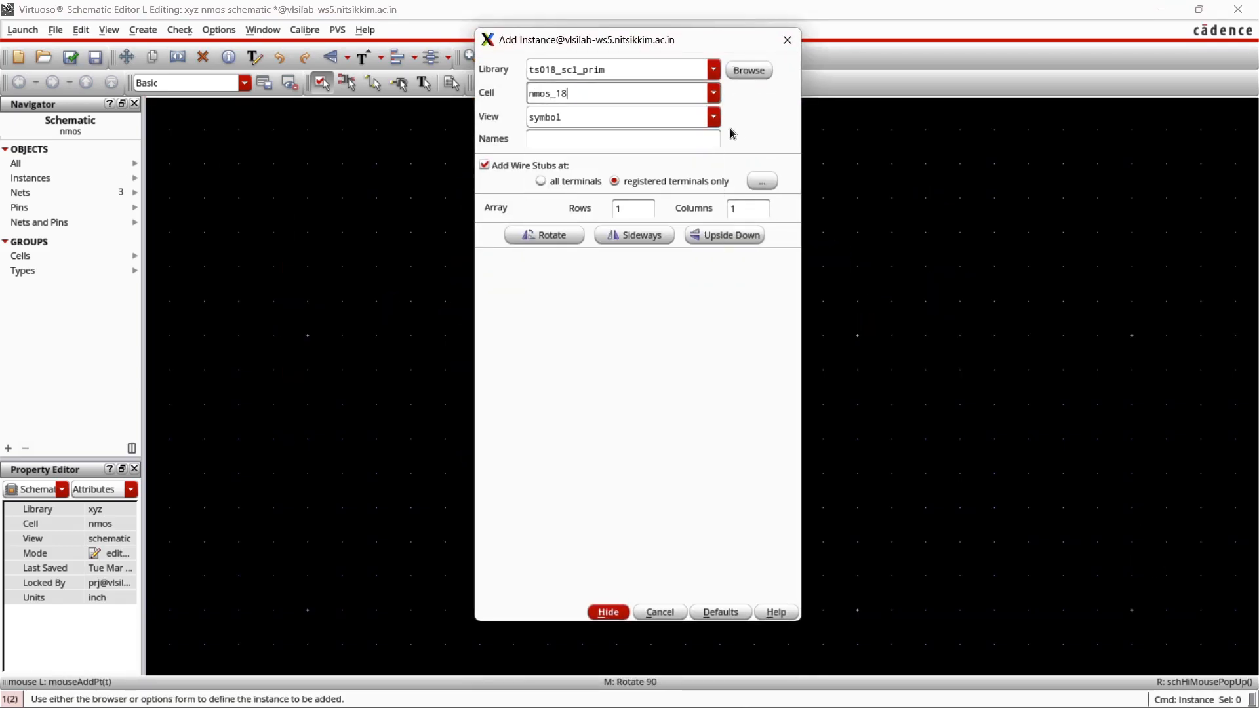
{"action": "left_click", "coordinate": [542, 181]}
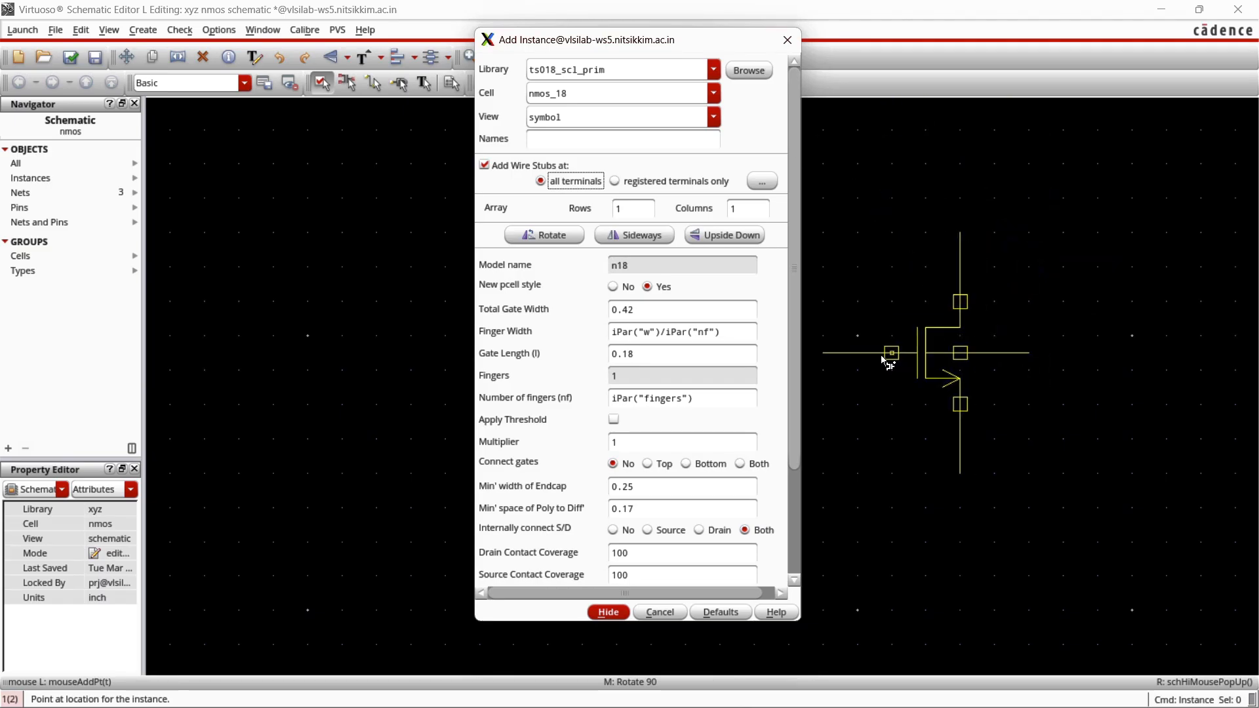
{"action": "left_click", "coordinate": [886, 354]}
{"action": "left_click", "coordinate": [891, 349]}
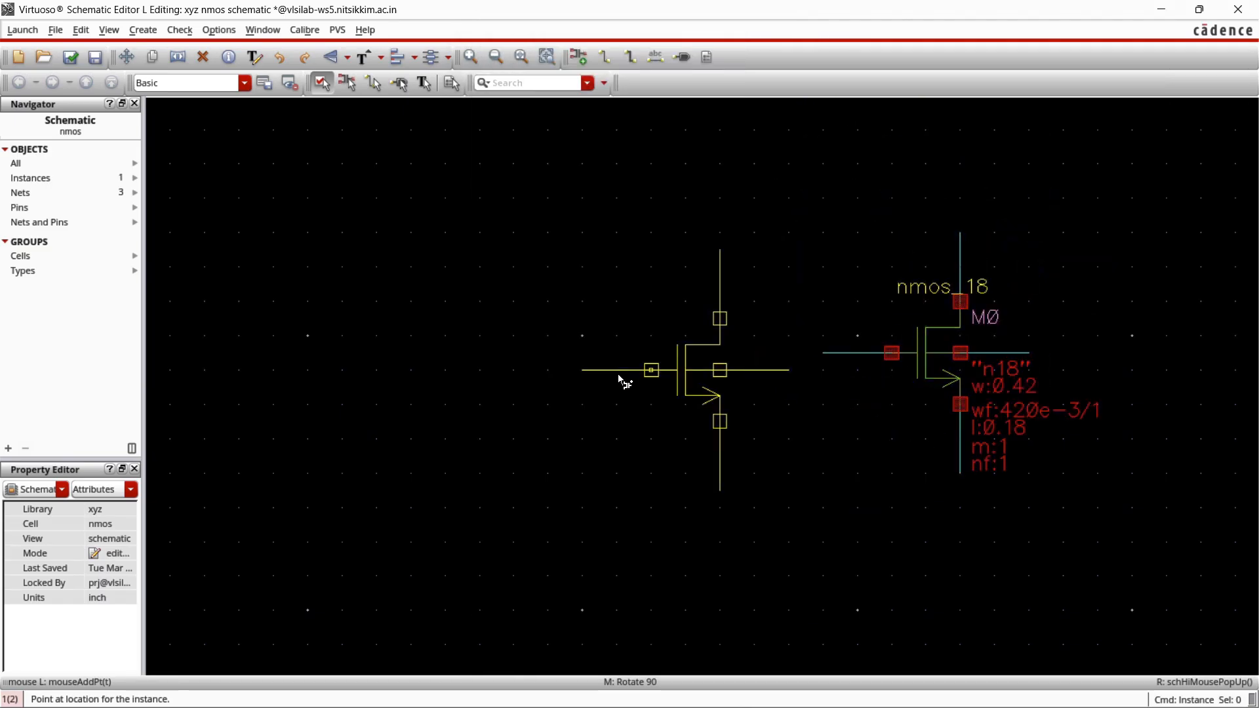
{"action": "key", "text": "Escape"}
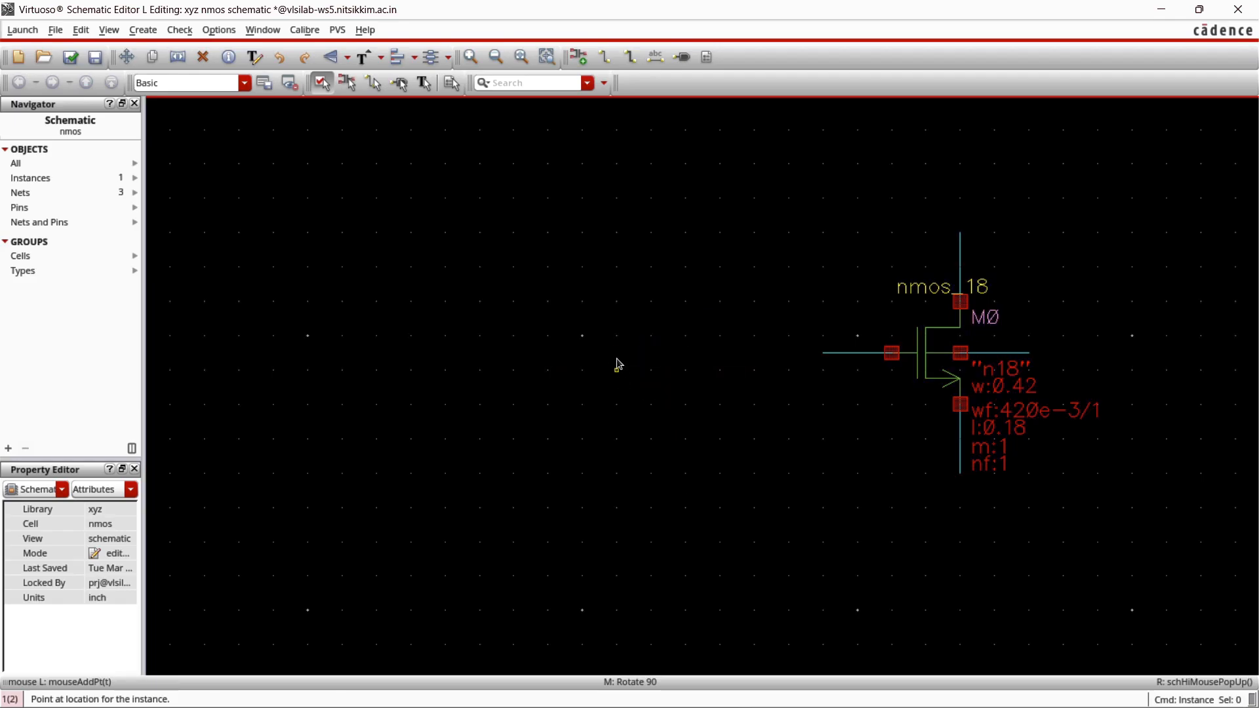
- Place three analogLib vdc sources in a row left of the transistor, with DC voltage 1.8 and wire stubs at all terminals
{"action": "key", "text": "i"}
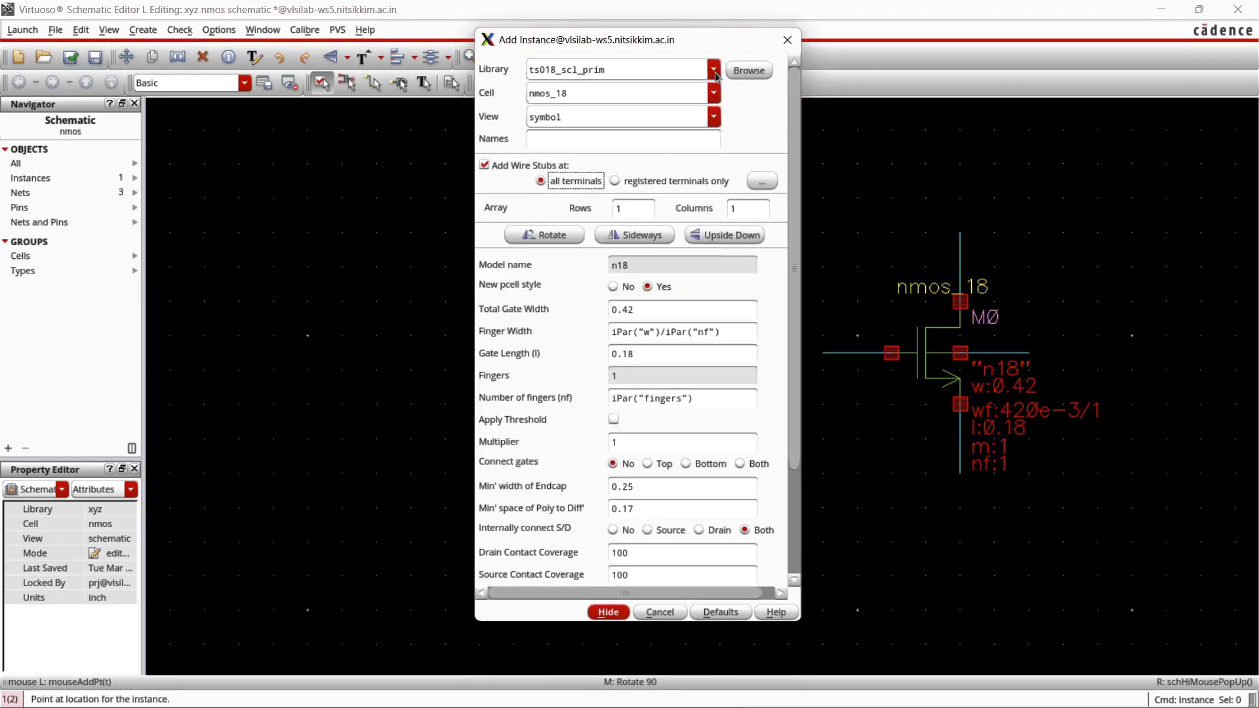
{"action": "left_click", "coordinate": [713, 72]}
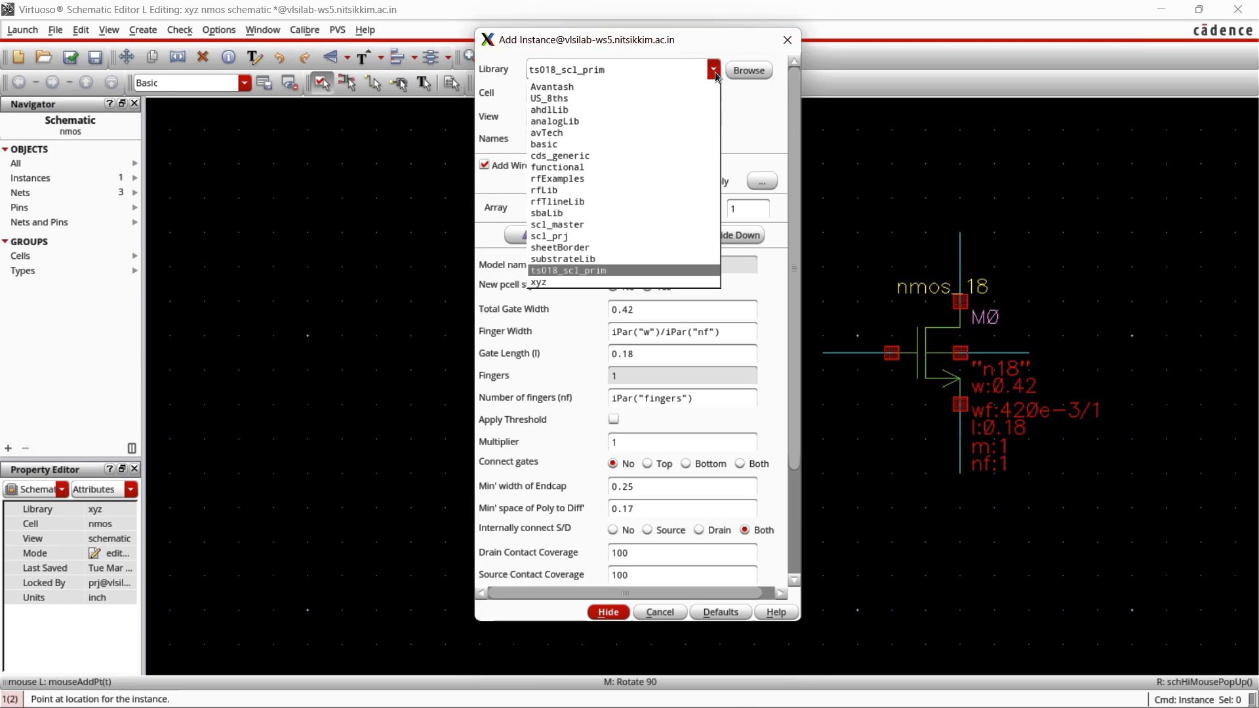
{"action": "left_click", "coordinate": [659, 122]}
{"action": "left_click", "coordinate": [623, 92]}
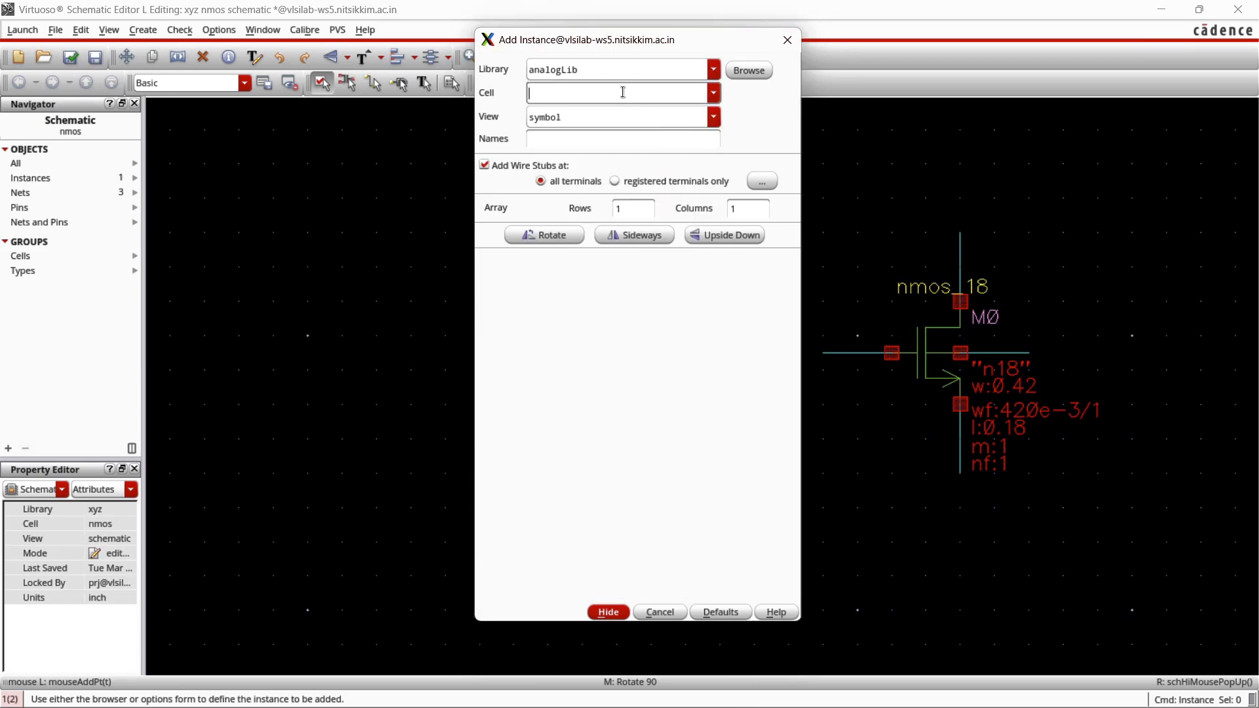
{"action": "type", "text": "vdc"}
{"action": "left_click", "coordinate": [584, 111]}
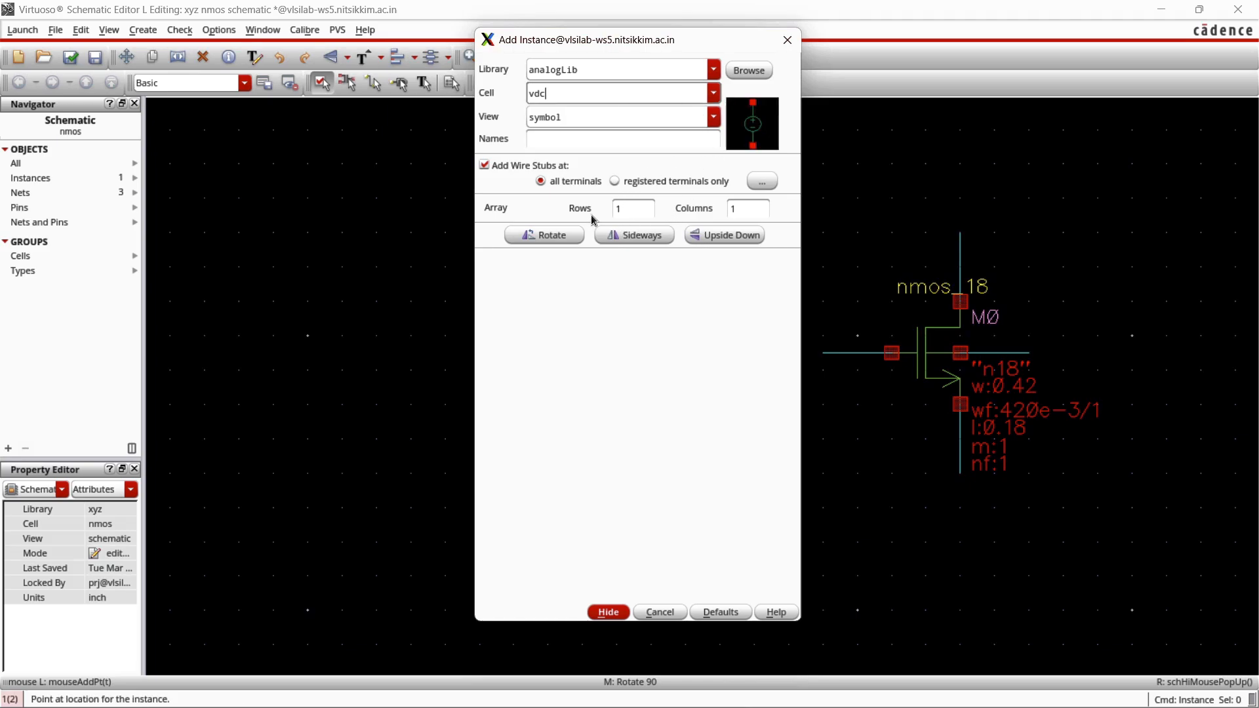
{"action": "left_click", "coordinate": [644, 308]}
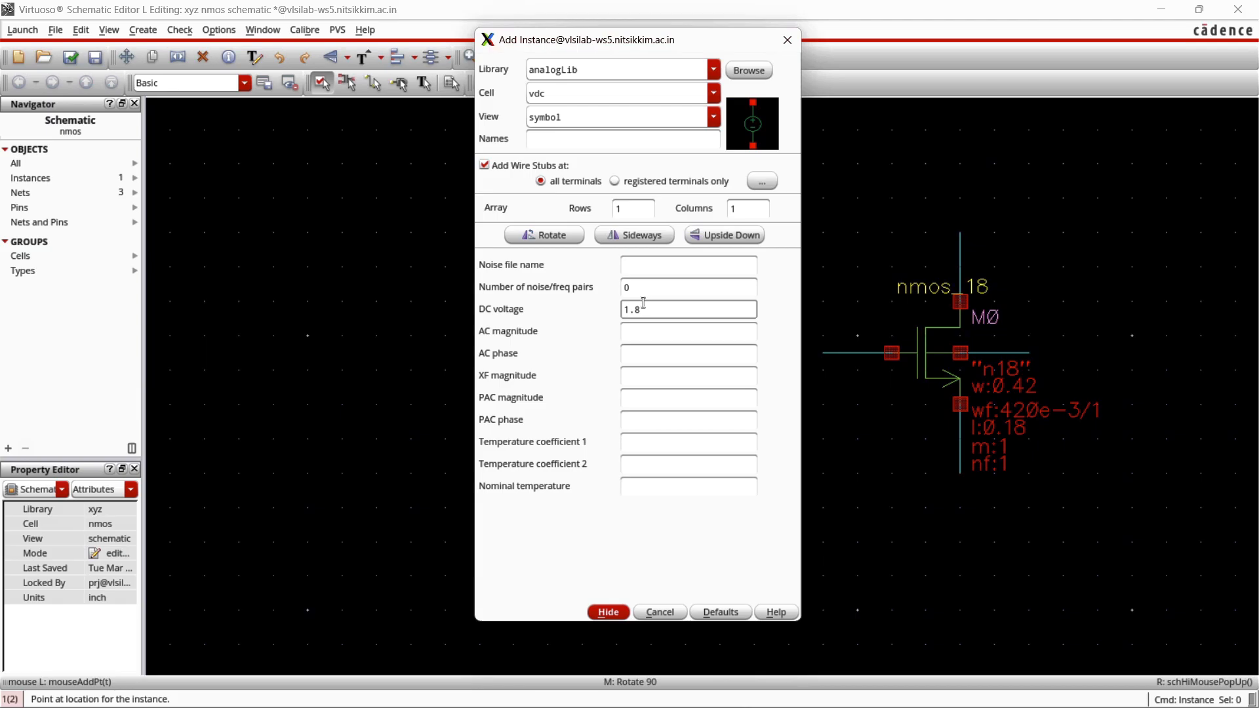
{"action": "left_click", "coordinate": [617, 615]}
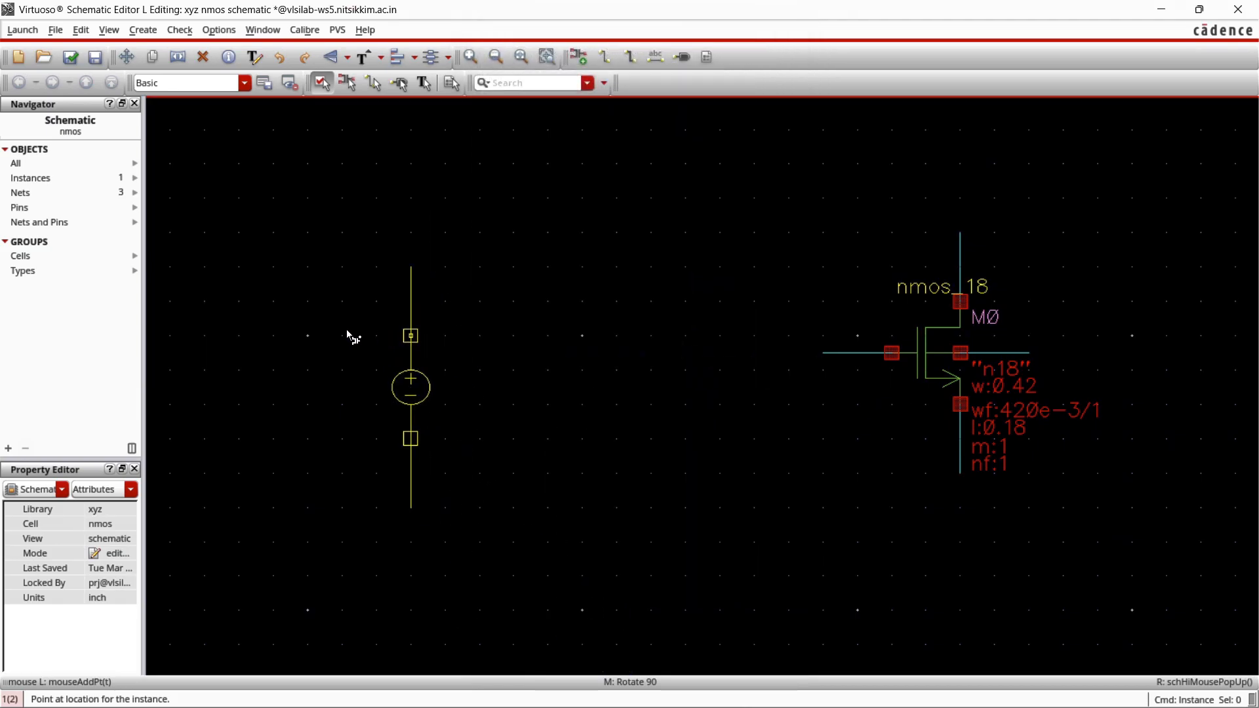
{"action": "left_click", "coordinate": [273, 336]}
{"action": "left_click", "coordinate": [468, 342]}
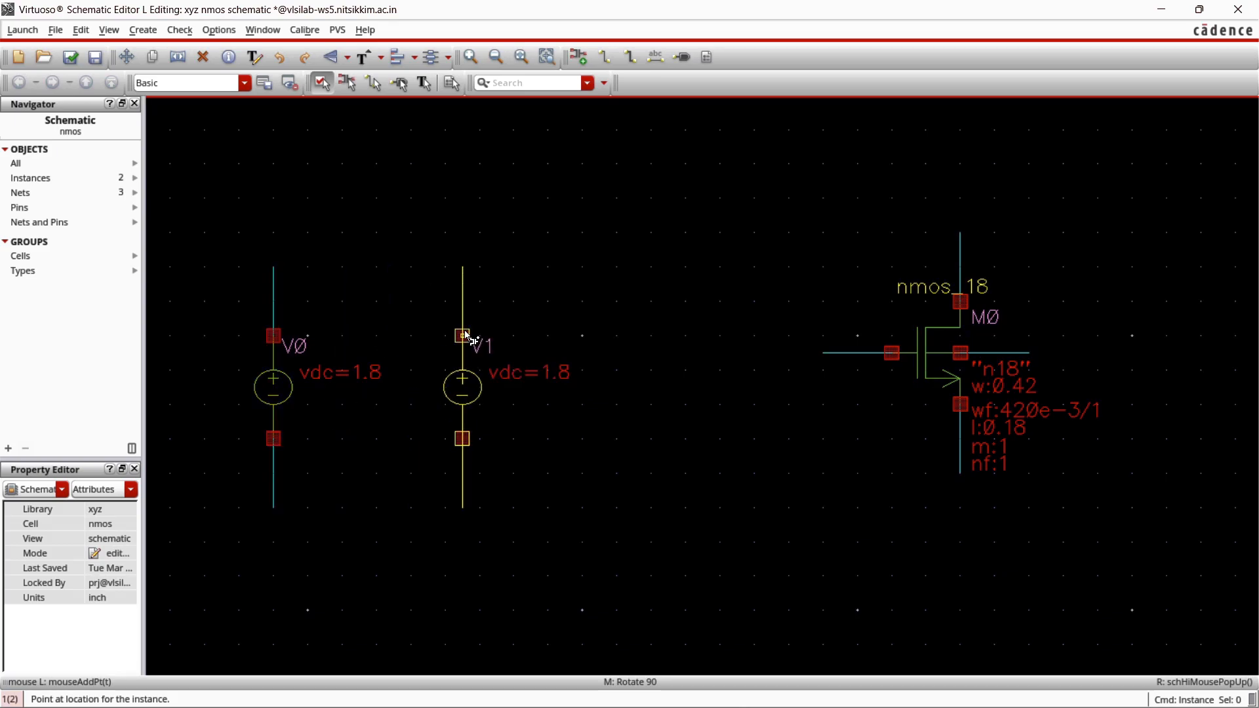
{"action": "left_click", "coordinate": [675, 348]}
{"action": "key", "text": "Escape"}
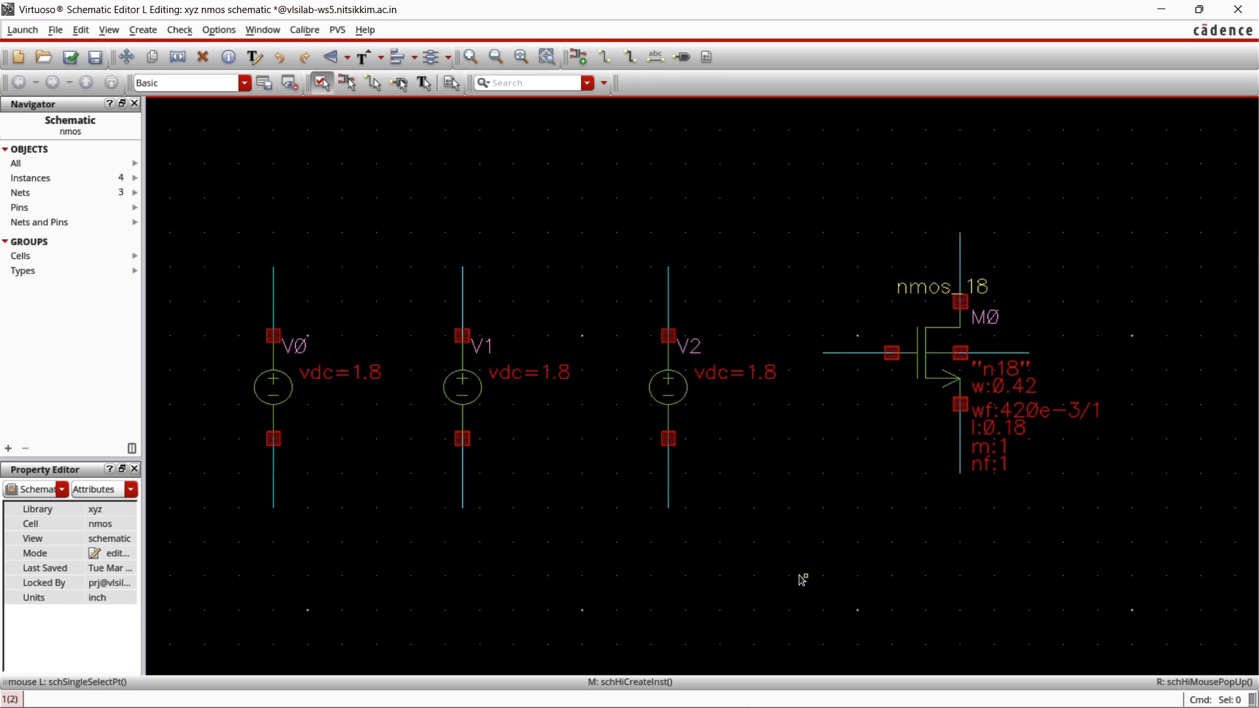
- Replace the three vdc sources with a one-row, three-column array of vdc sources at DC voltage 1.8, with wire stubs at all terminals
{"action": "left_click_drag", "start_coordinate": [646, 582], "coordinate": [220, 225]}
{"action": "key", "text": "Delete"}
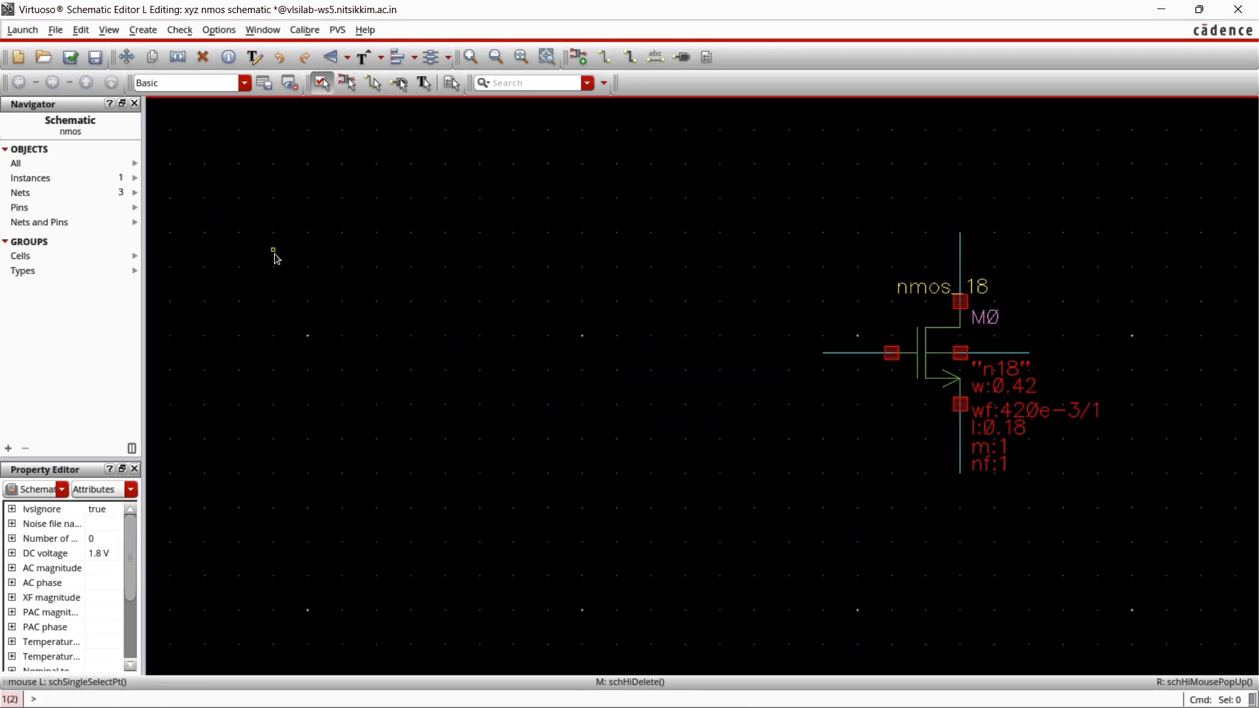
{"action": "key", "text": "i"}
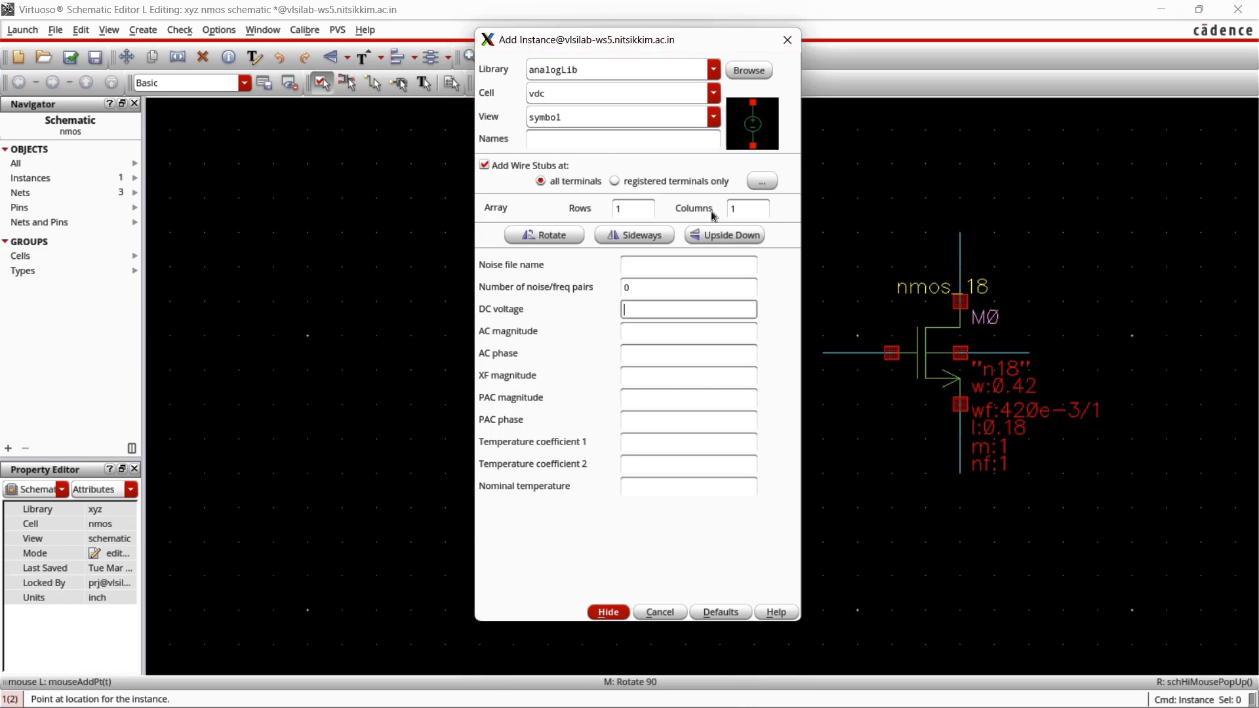
{"action": "double_click", "coordinate": [740, 207]}
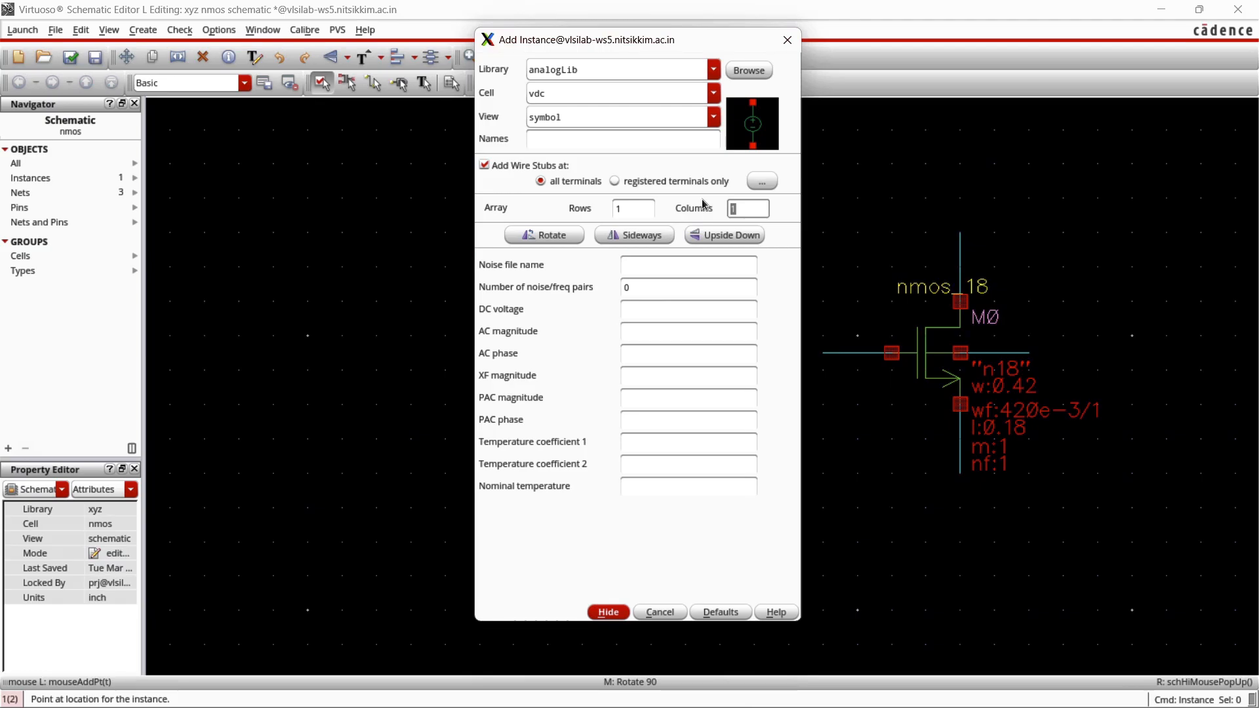
{"action": "left_click", "coordinate": [643, 310]}
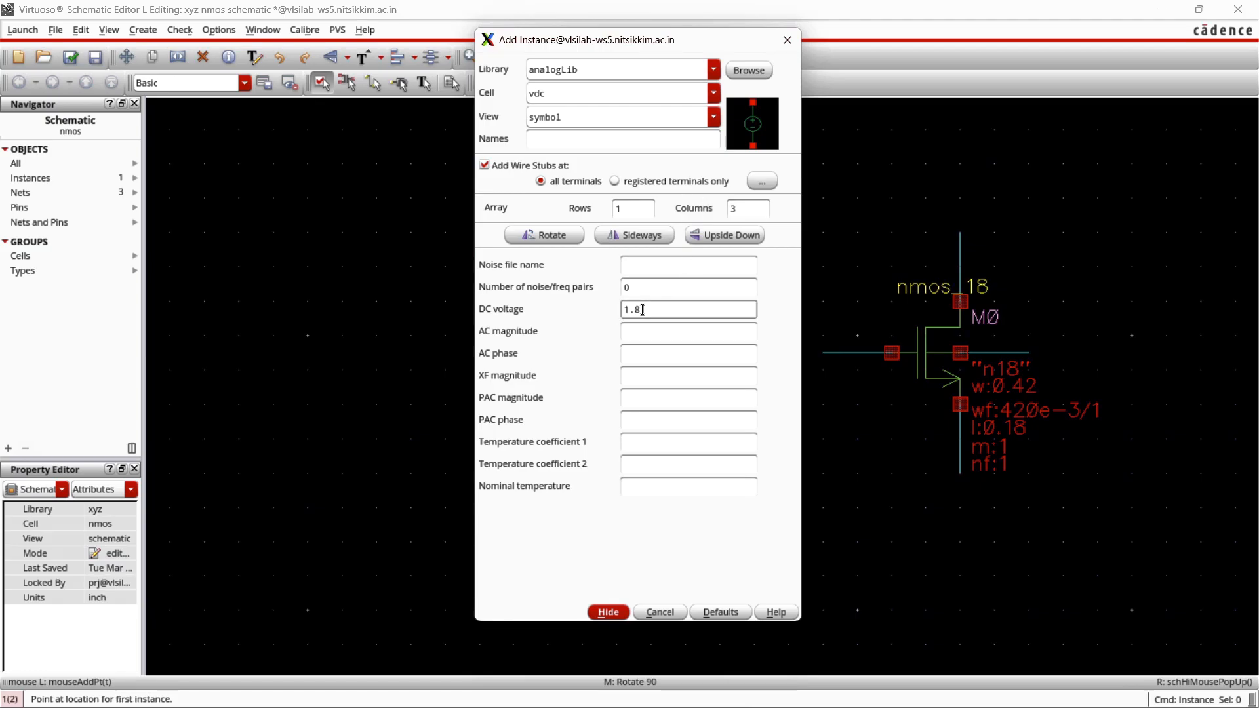
{"action": "left_click", "coordinate": [670, 396]}
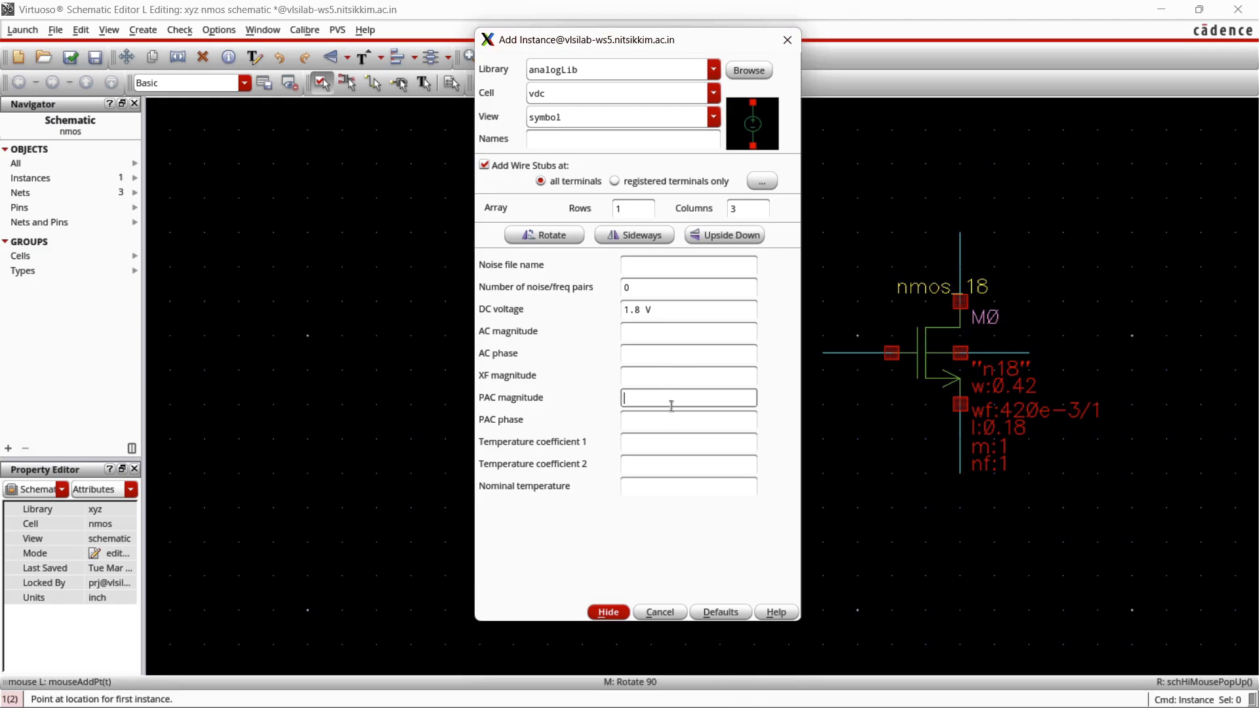
{"action": "left_click", "coordinate": [609, 612]}
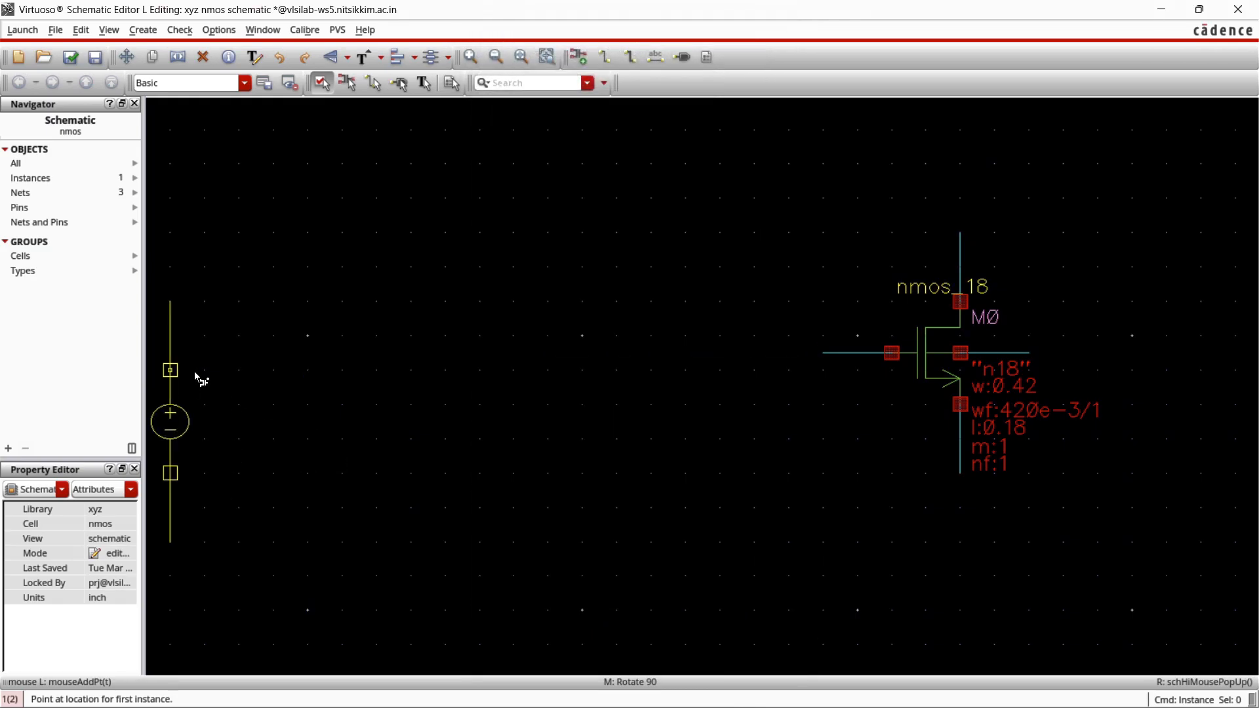
{"action": "left_click", "coordinate": [239, 319]}
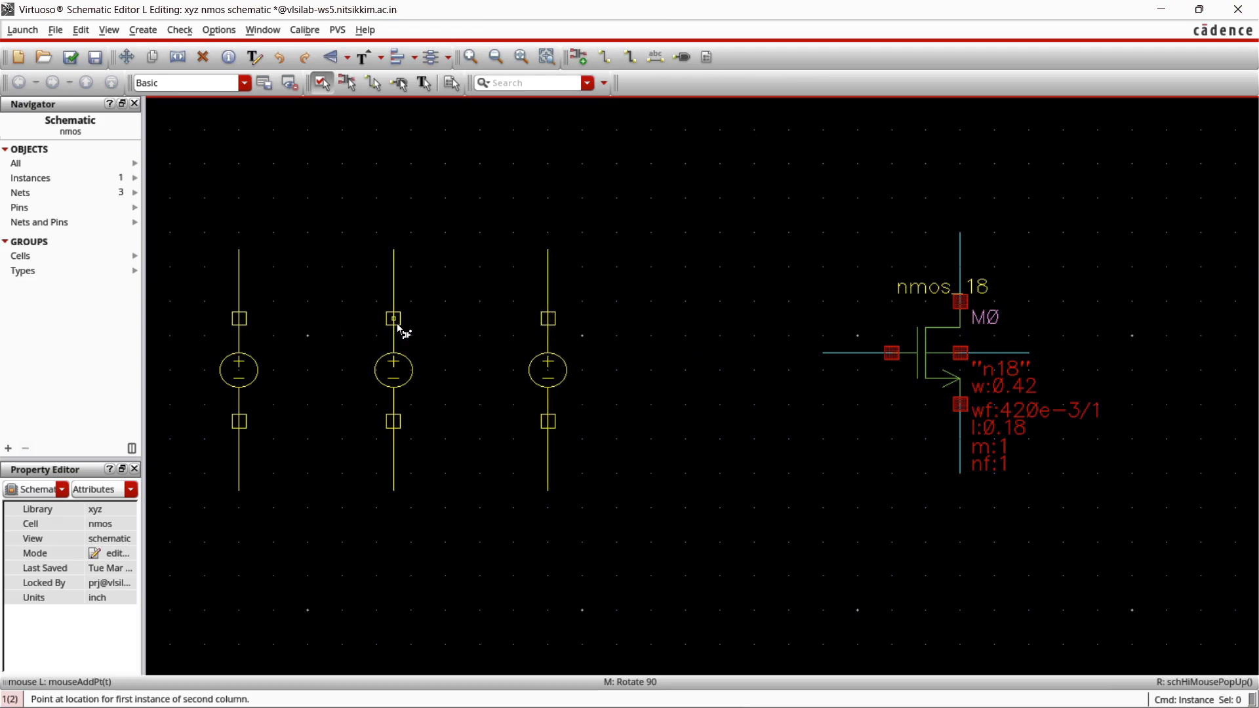
{"action": "left_click", "coordinate": [398, 327]}
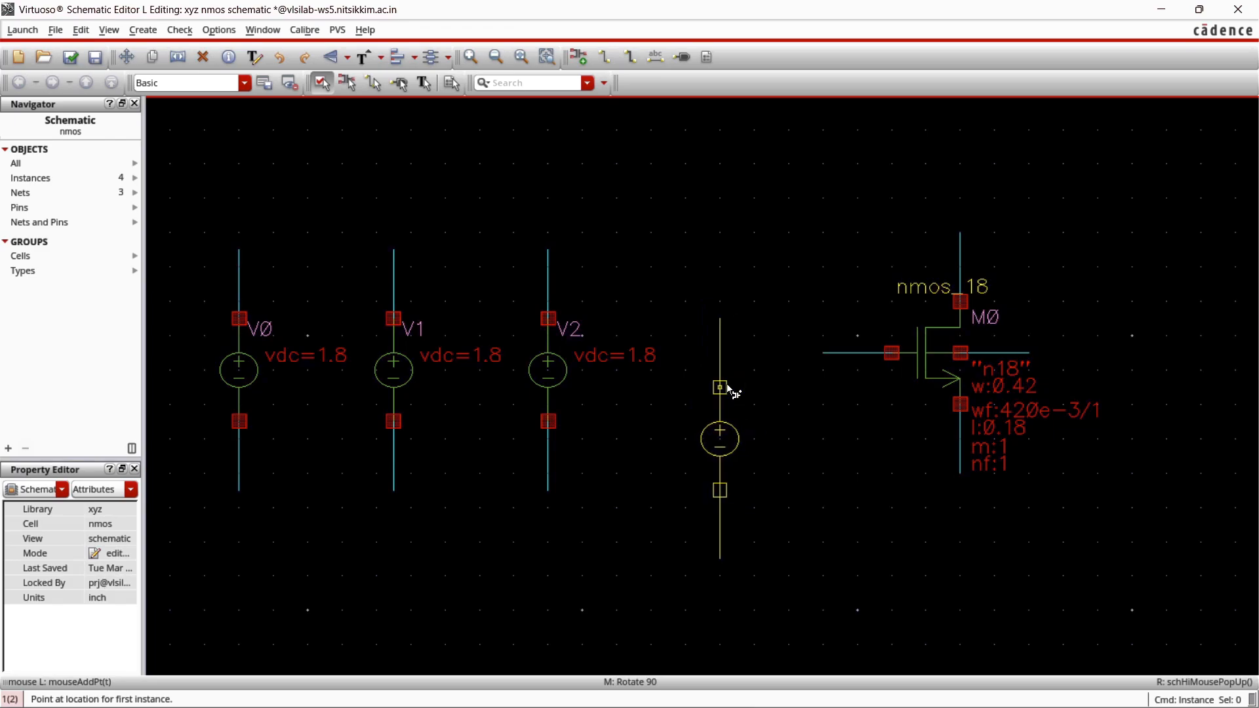
{"action": "key", "text": "Escape"}
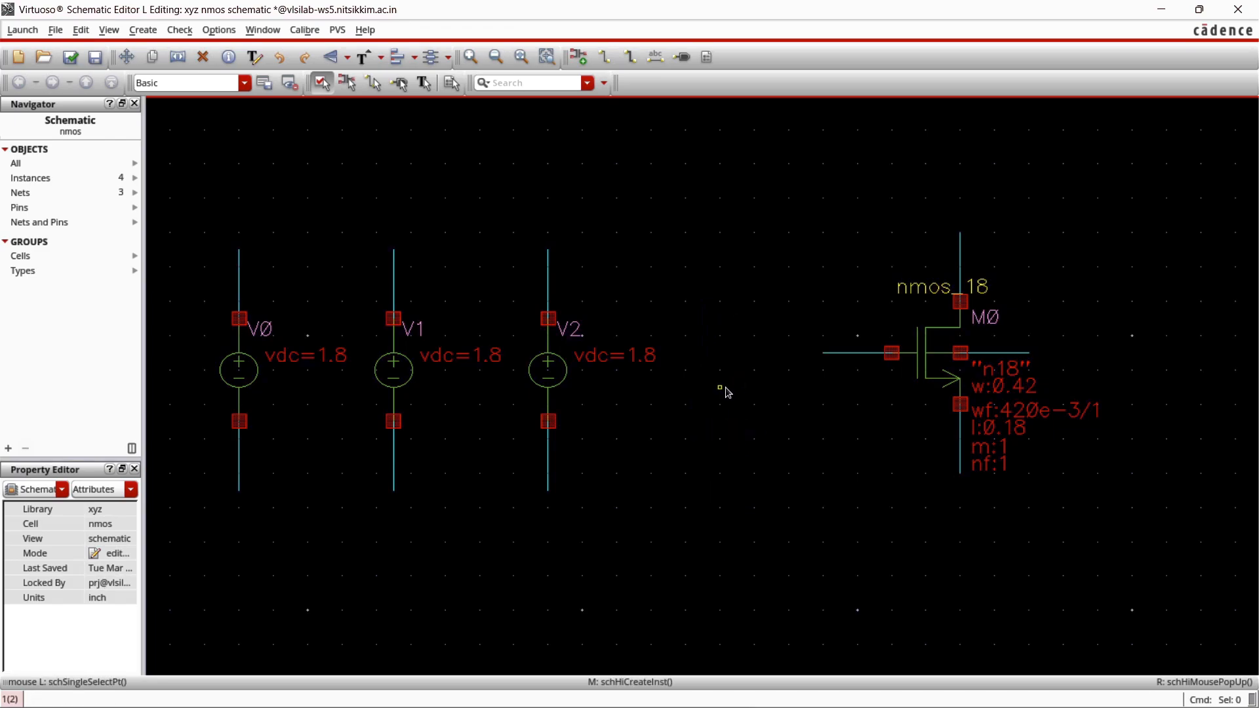
- Label the wire stub above V0 as vgs, with the wire name rotated vertically
{"action": "left_click", "coordinate": [655, 57]}
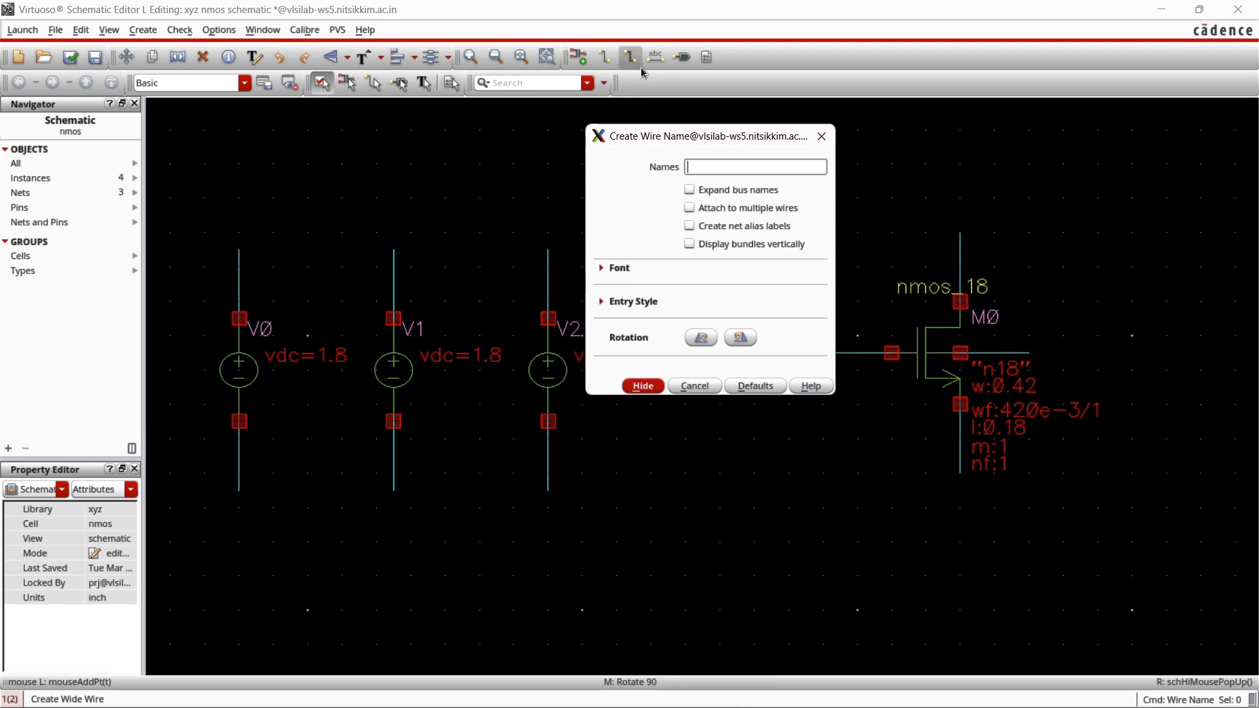
{"action": "left_click", "coordinate": [821, 136]}
{"action": "key", "text": "l"}
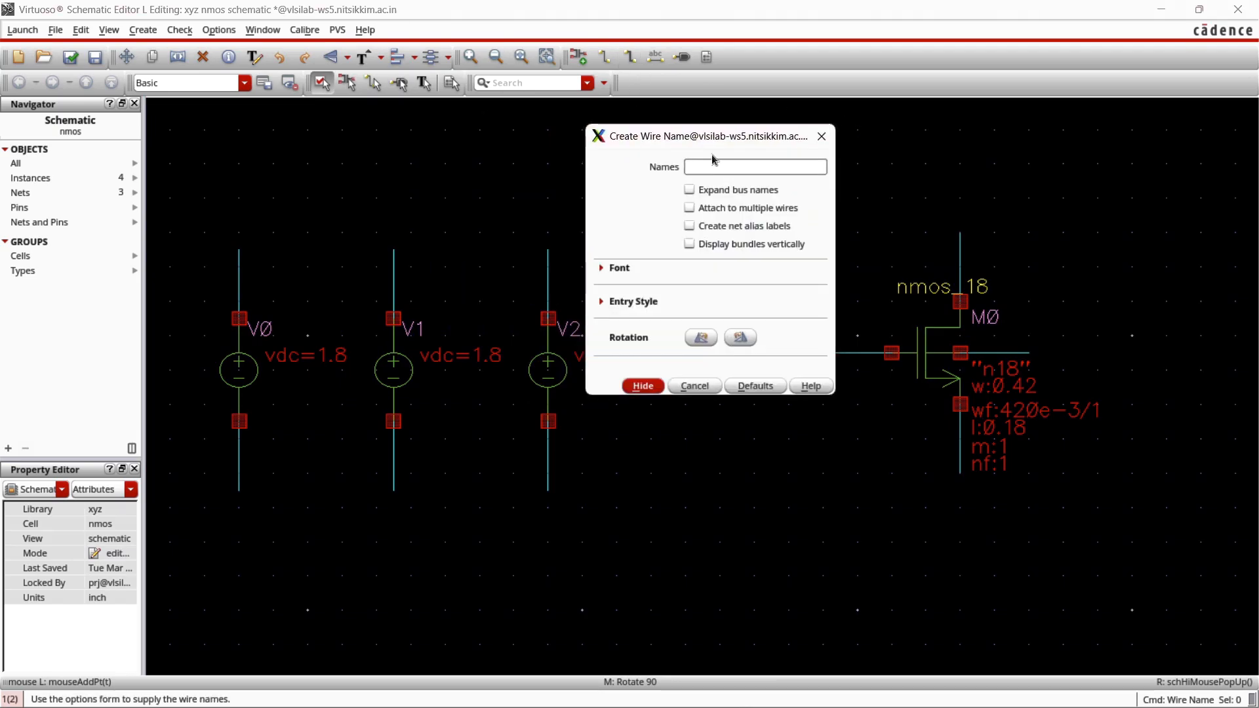
{"action": "left_click_drag", "start_coordinate": [700, 144], "coordinate": [699, 151]}
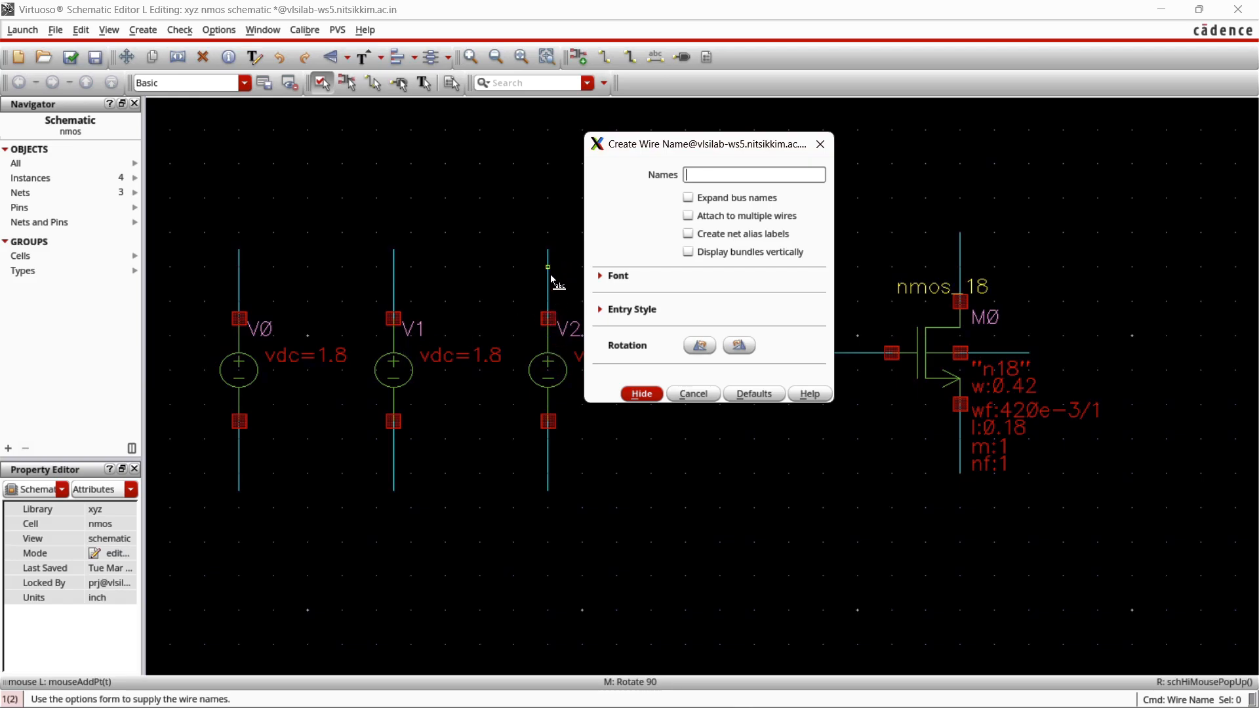
{"action": "left_click_drag", "start_coordinate": [685, 150], "coordinate": [803, 155]}
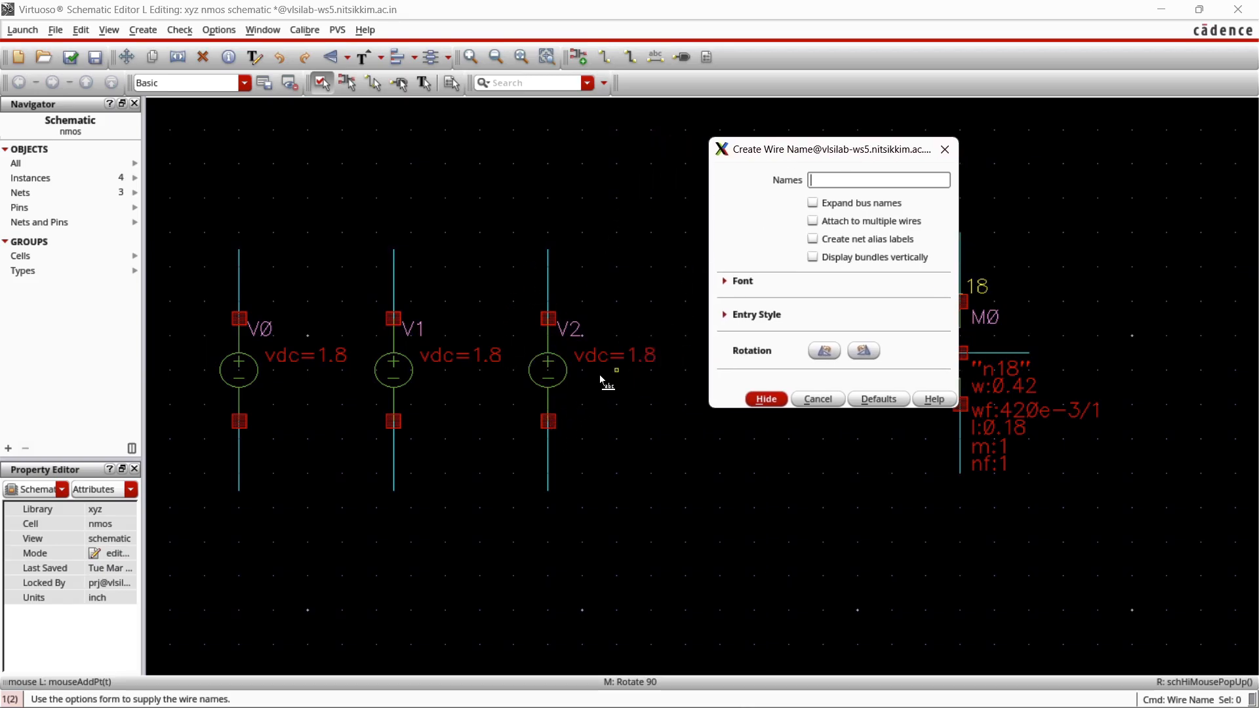
{"action": "type", "text": "v"}
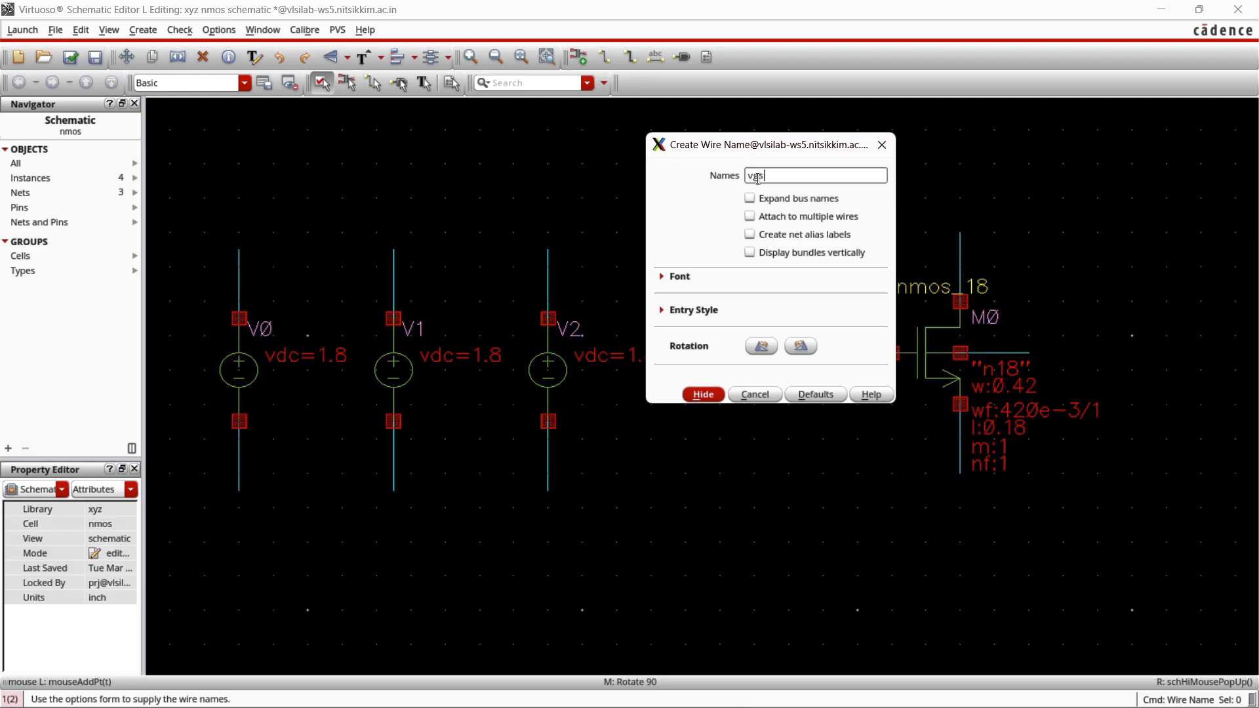
{"action": "type", "text": "gs"}
{"action": "left_click", "coordinate": [698, 395]}
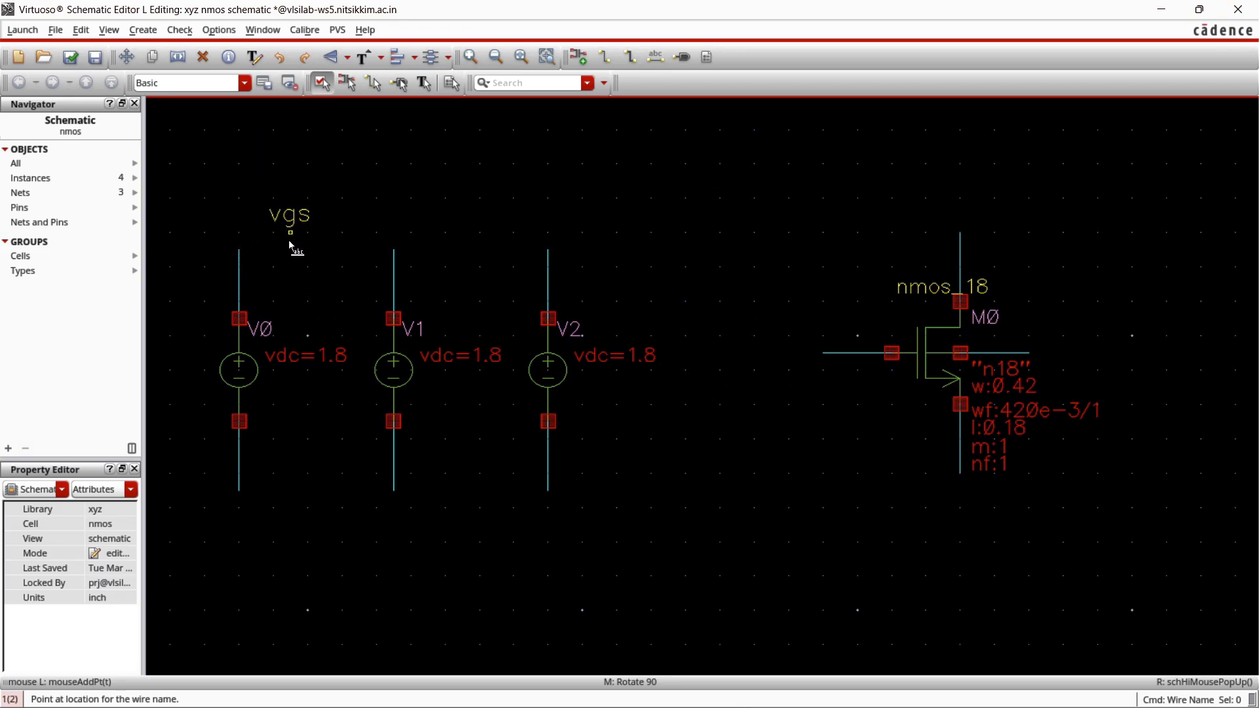
{"action": "middle_click", "coordinate": [269, 249]}
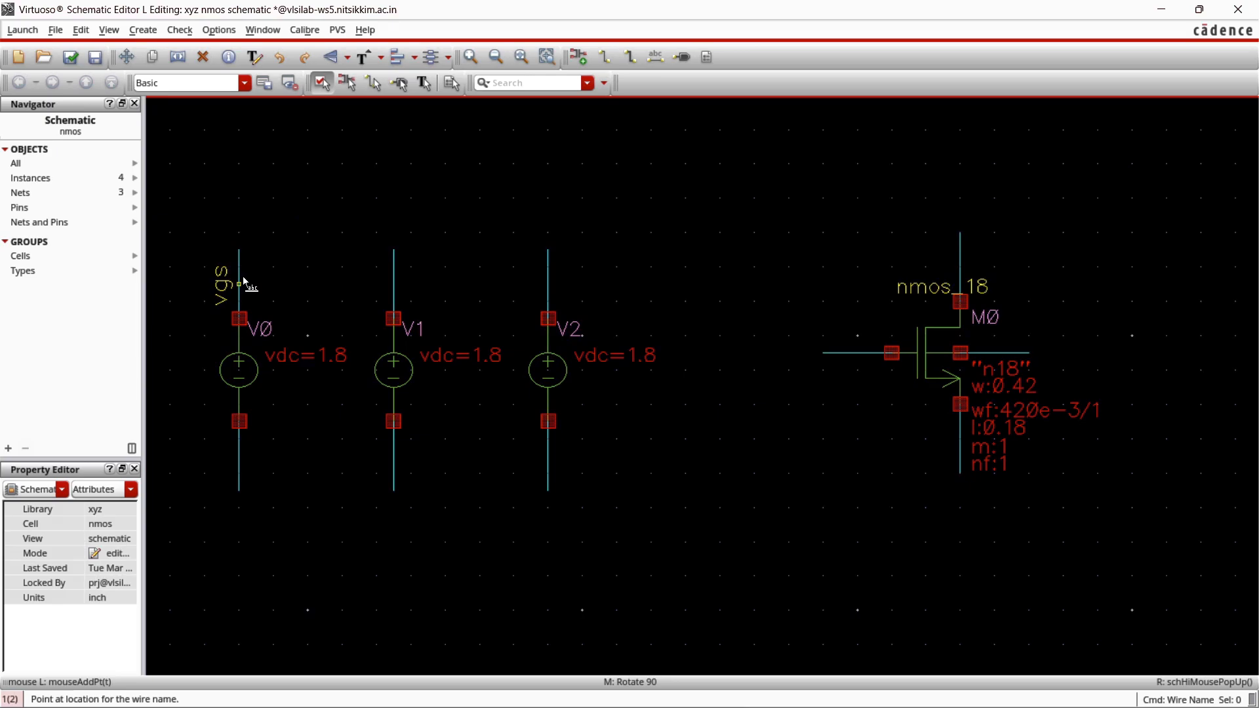
{"action": "left_click", "coordinate": [244, 273]}
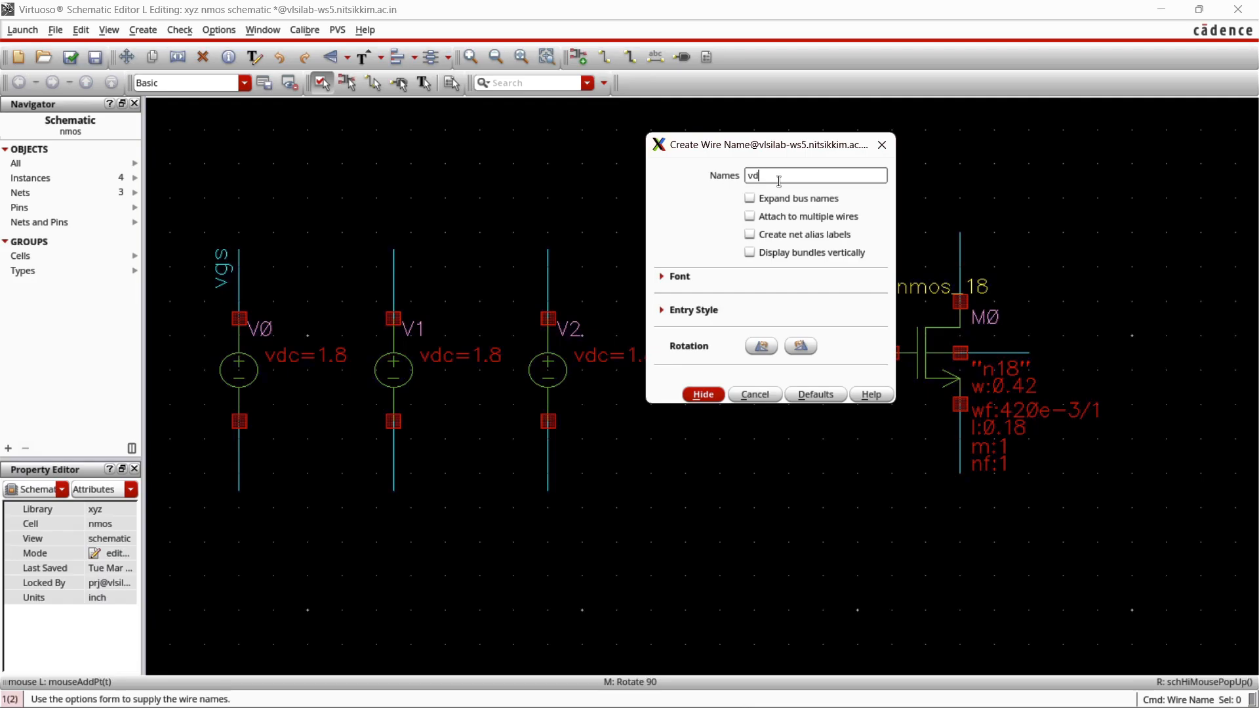
- Label the wire stub above V1 as vds, with the wire name rotated vertically
{"action": "left_click", "coordinate": [703, 394]}
{"action": "middle_click", "coordinate": [396, 276]}
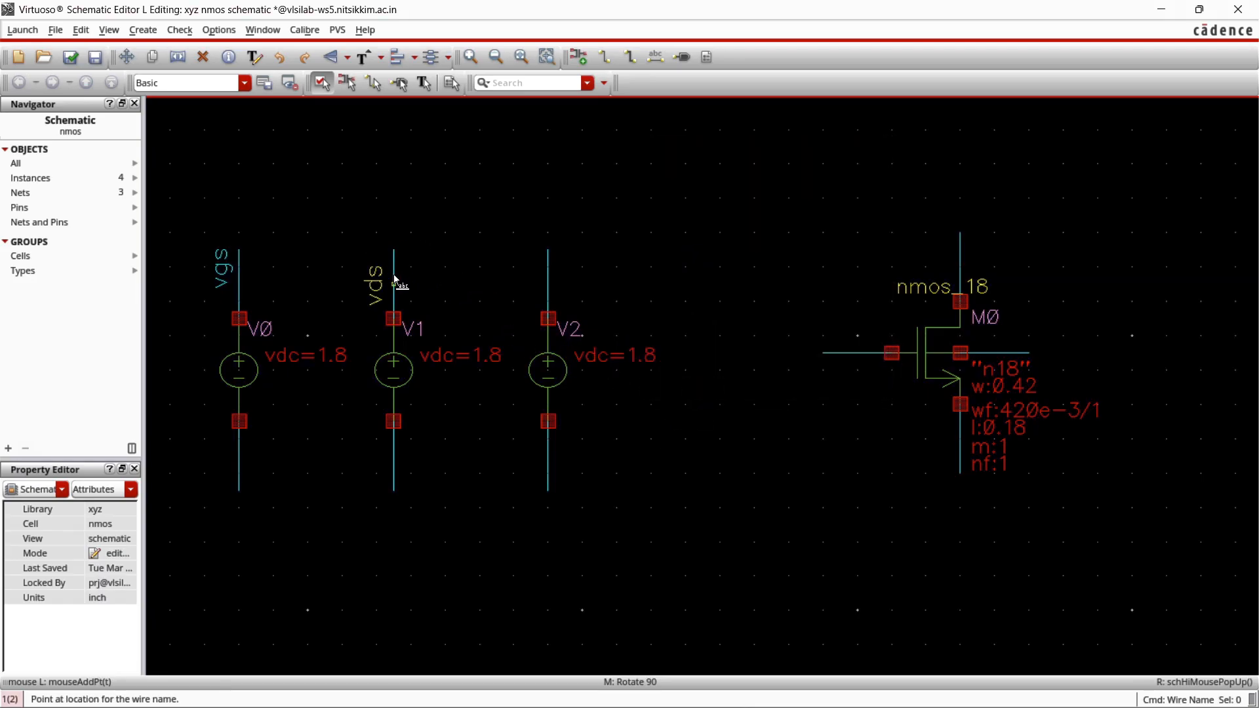
{"action": "left_click", "coordinate": [395, 281]}
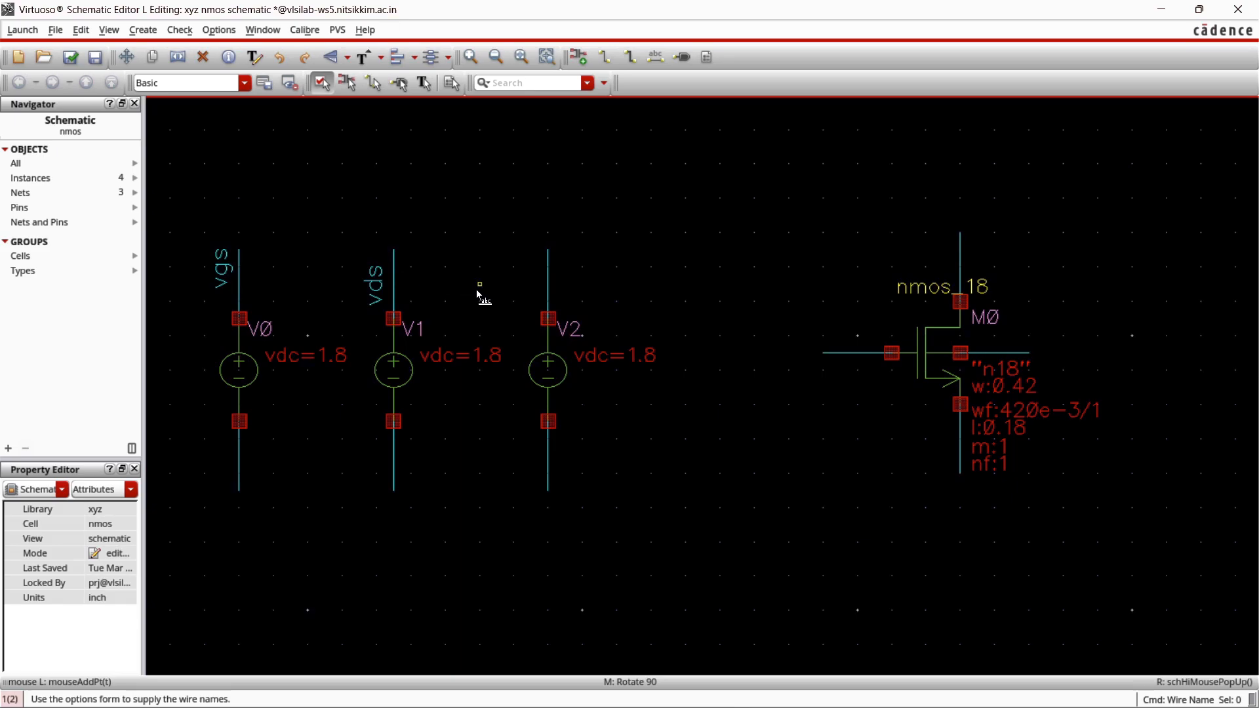
{"action": "key", "text": "Escape"}
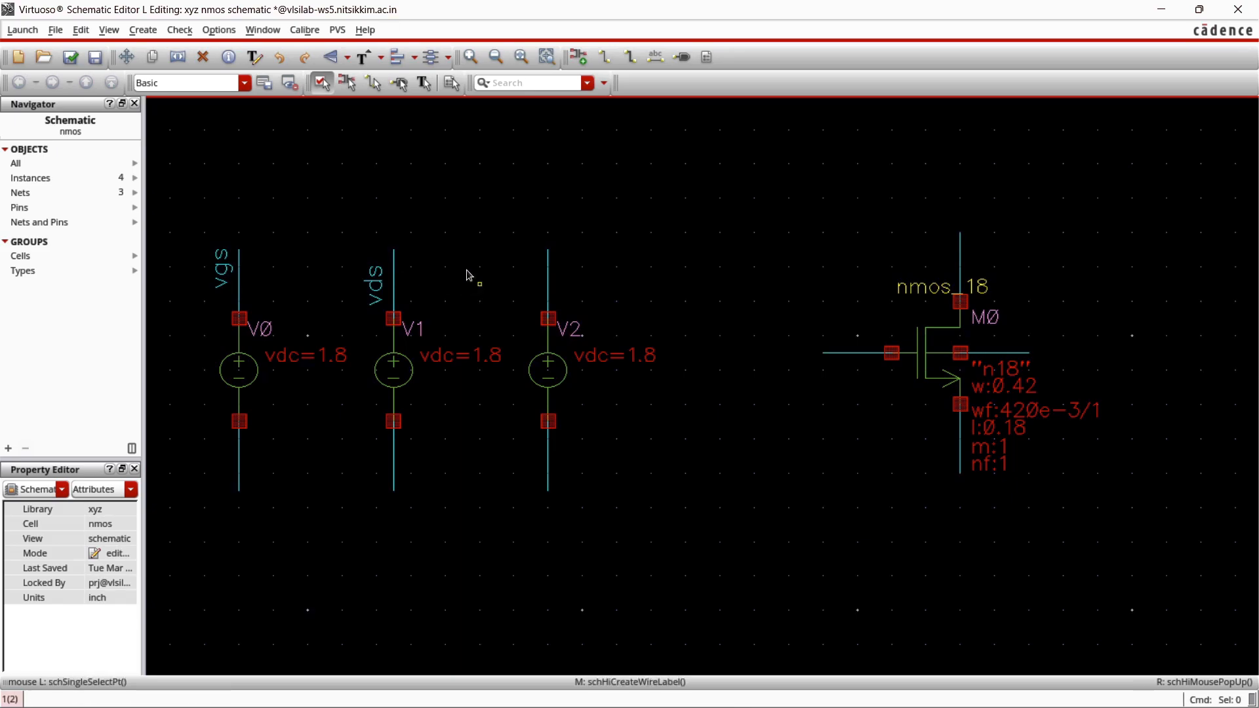
- Delete the vgs and vds wire labels from the stubs above V0 and V1
{"action": "left_click", "coordinate": [203, 56]}
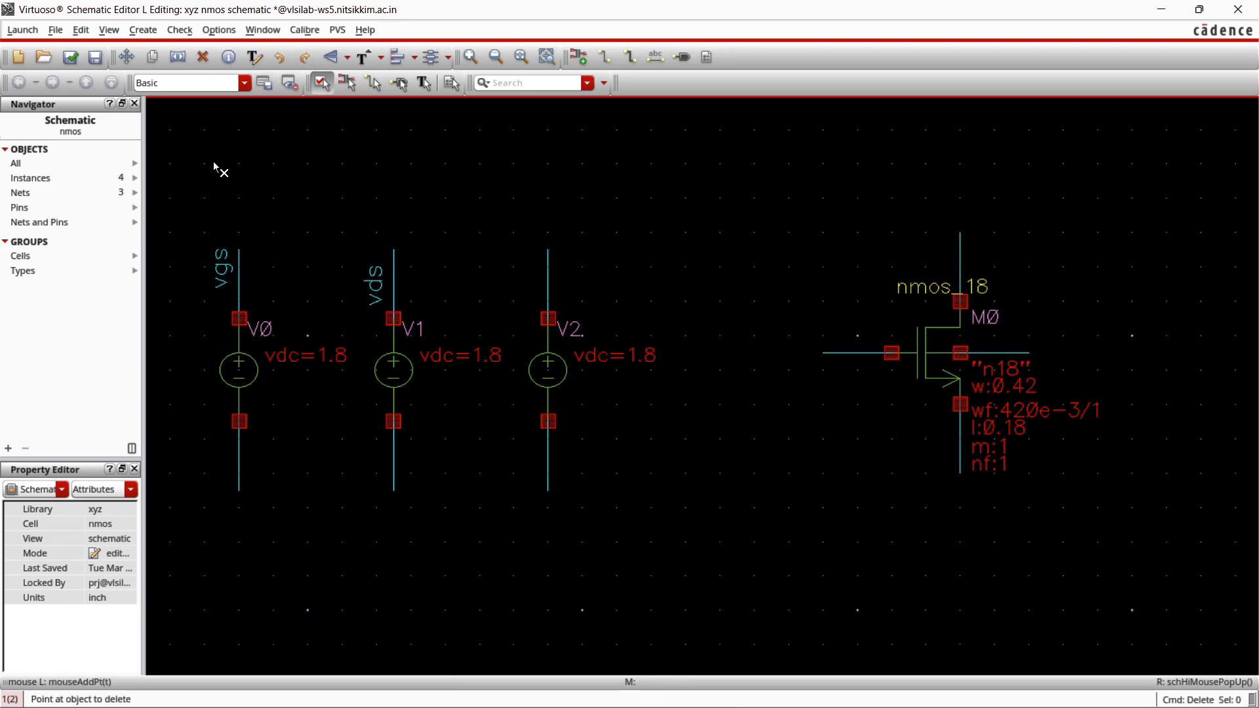
{"action": "left_click", "coordinate": [222, 274]}
{"action": "left_click", "coordinate": [375, 288]}
{"action": "key", "text": "Escape"}
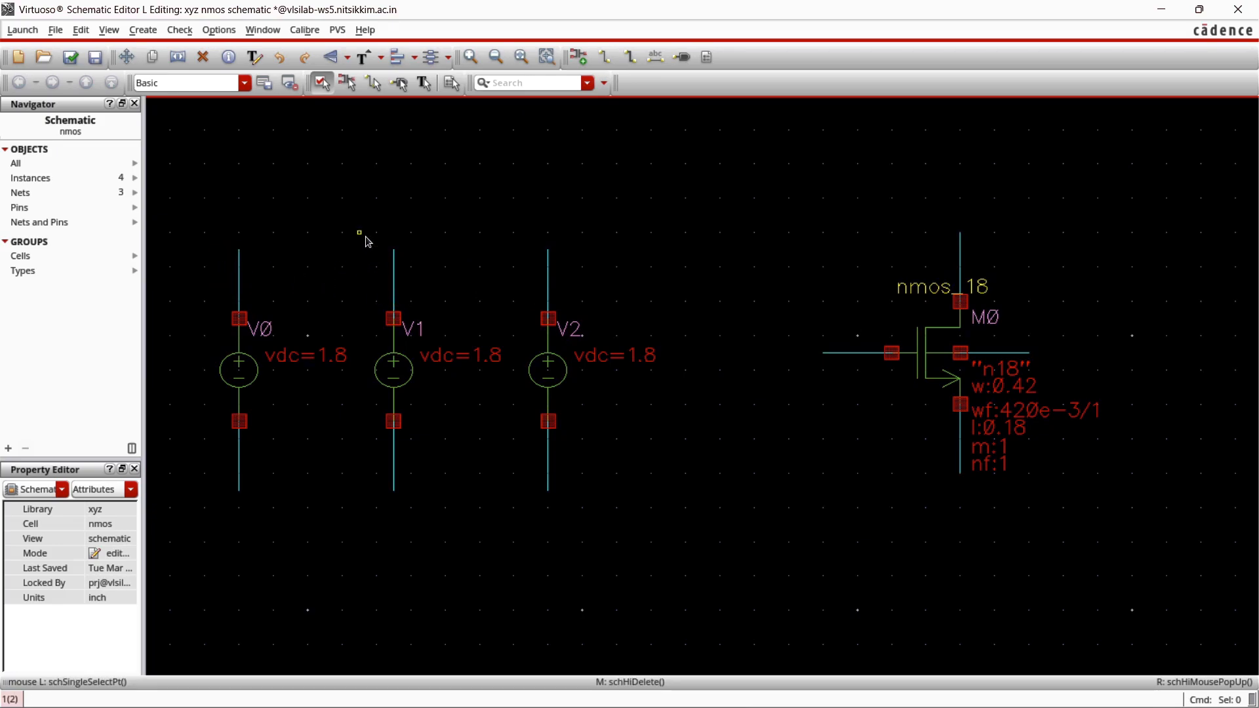
- Enter the wire name sequence vgs vgs vds vds vss vss for placing paired labels
{"action": "key", "text": "l"}
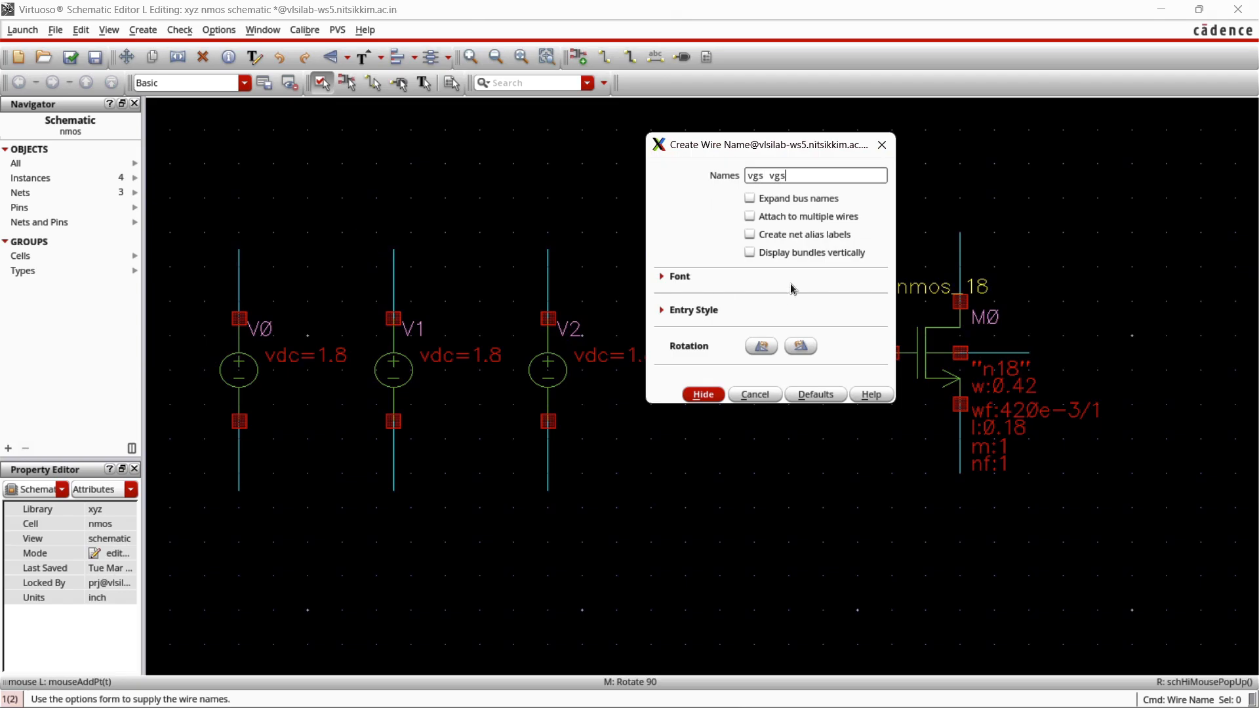
{"action": "left_click_drag", "start_coordinate": [800, 154], "coordinate": [694, 361]}
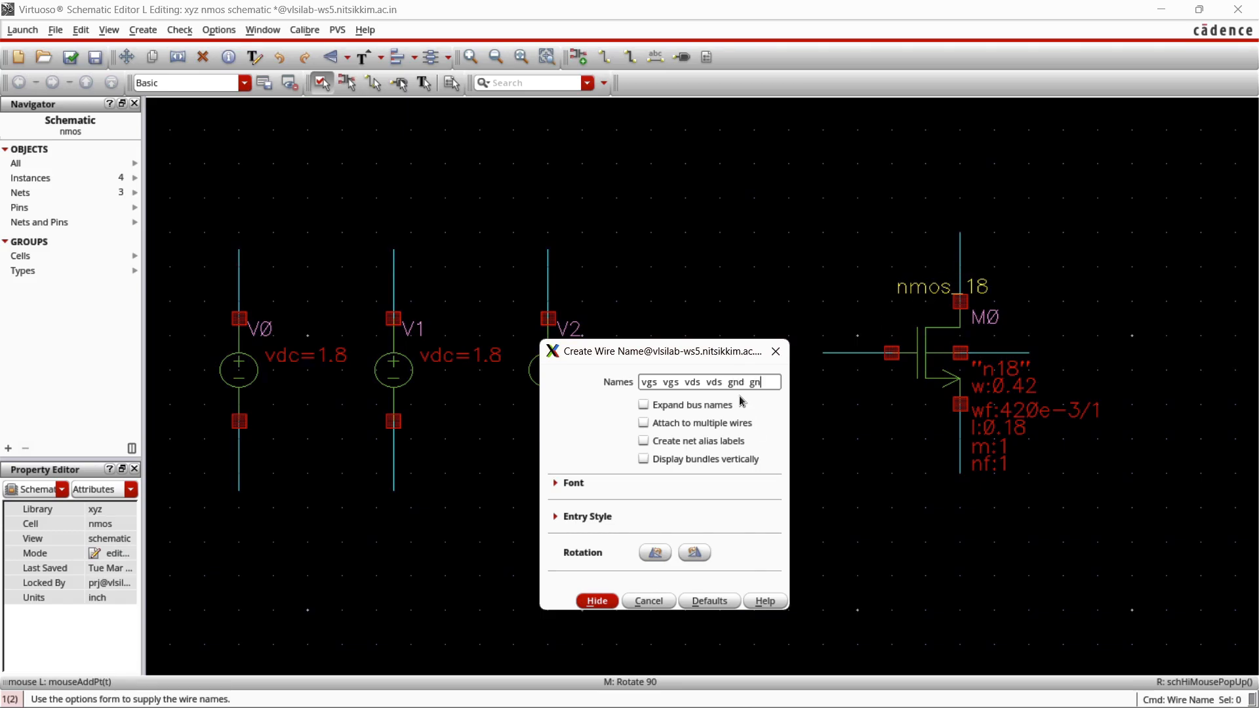
{"action": "key", "text": "BackSpace"}
{"action": "key", "text": "BackSpace"}
{"action": "key", "text": "BackSpace"}
{"action": "key", "text": "BackSpace"}
{"action": "key", "text": "BackSpace"}
{"action": "key", "text": "BackSpace"}
{"action": "key", "text": "BackSpace"}
{"action": "key", "text": "BackSpace"}
{"action": "key", "text": "BackSpace"}
{"action": "key", "text": "BackSpace"}
{"action": "left_click", "coordinate": [598, 601]}
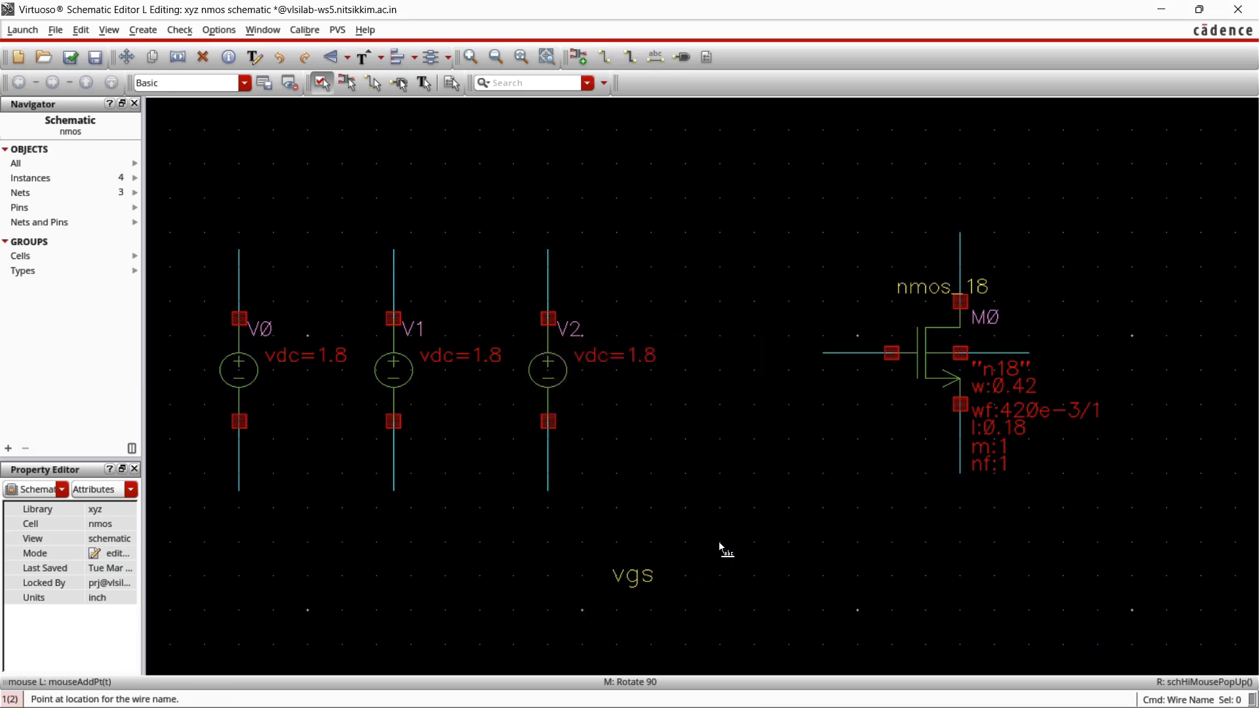
- Place vgs labels on V0's upper stub and the transistor's gate stub, and vds labels on V1's upper stub and the drain stub
{"action": "middle_click", "coordinate": [238, 276]}
{"action": "left_click", "coordinate": [238, 275]}
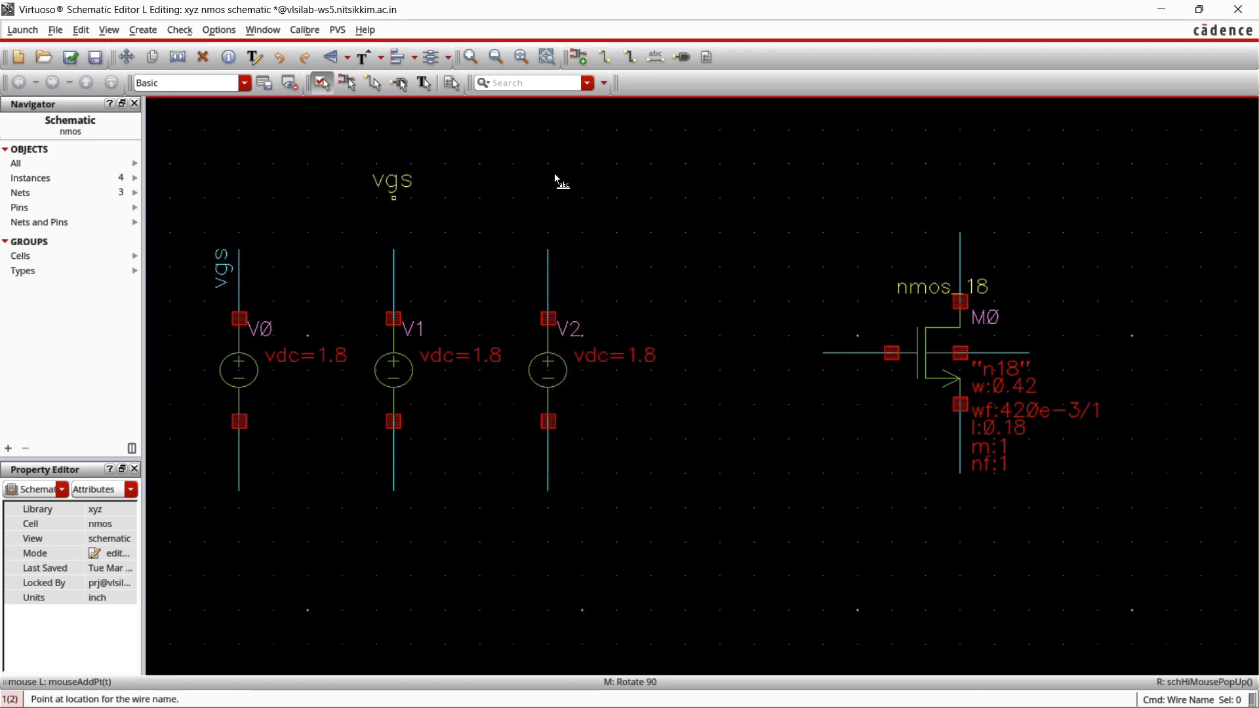
{"action": "left_click", "coordinate": [834, 354]}
{"action": "middle_click", "coordinate": [397, 284]}
{"action": "left_click", "coordinate": [393, 287]}
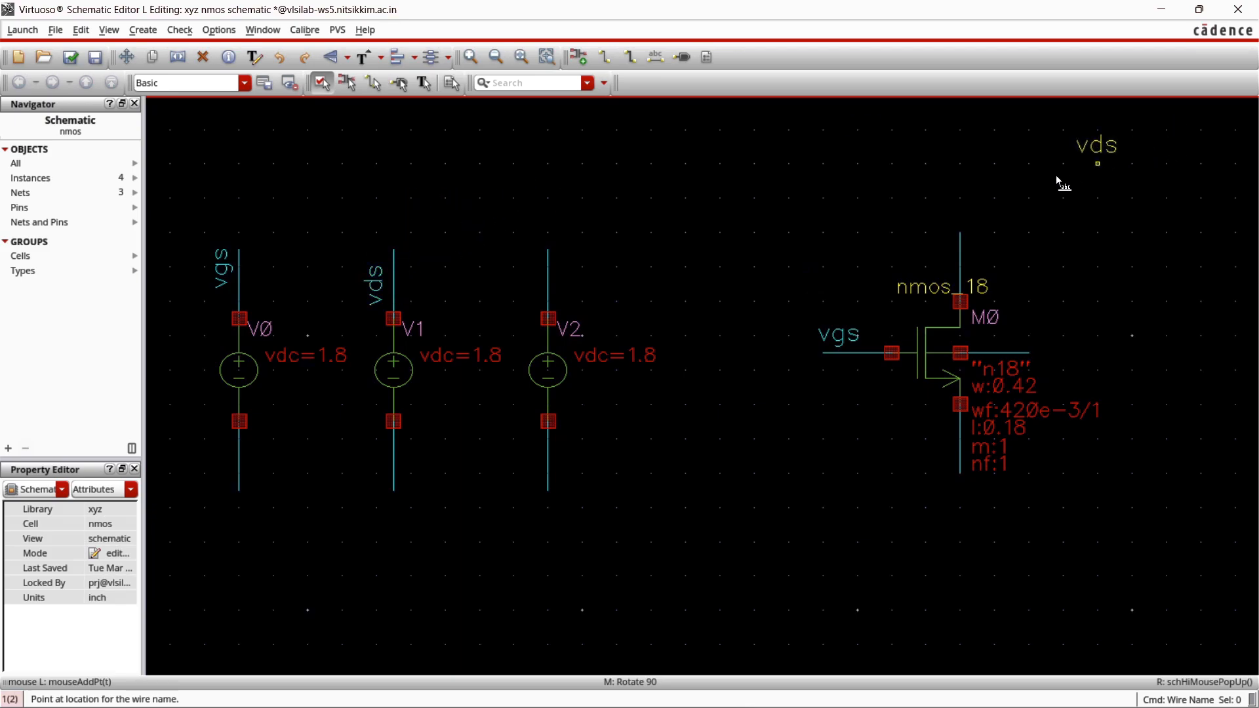
{"action": "middle_click", "coordinate": [969, 261]}
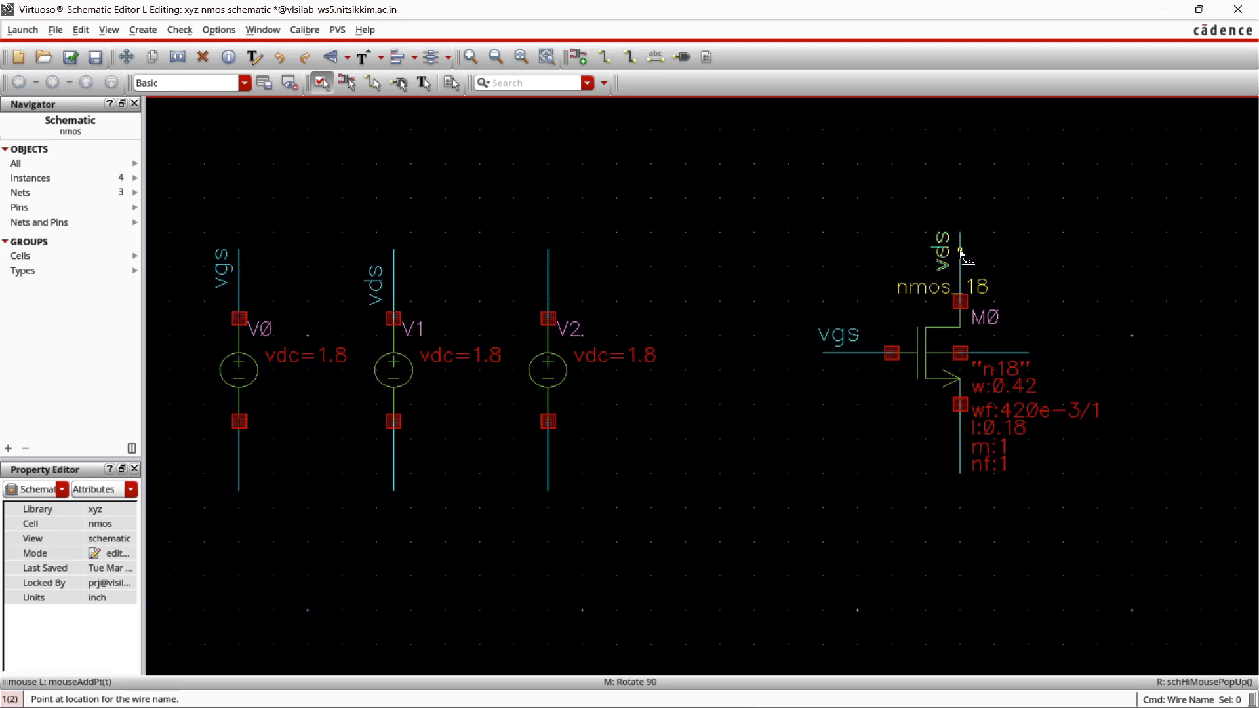
{"action": "left_click", "coordinate": [962, 251]}
- Place vertical vss labels on V2's upper stub and the transistor's source stub
{"action": "middle_click", "coordinate": [553, 269]}
{"action": "left_click", "coordinate": [550, 275]}
{"action": "middle_click", "coordinate": [952, 394]}
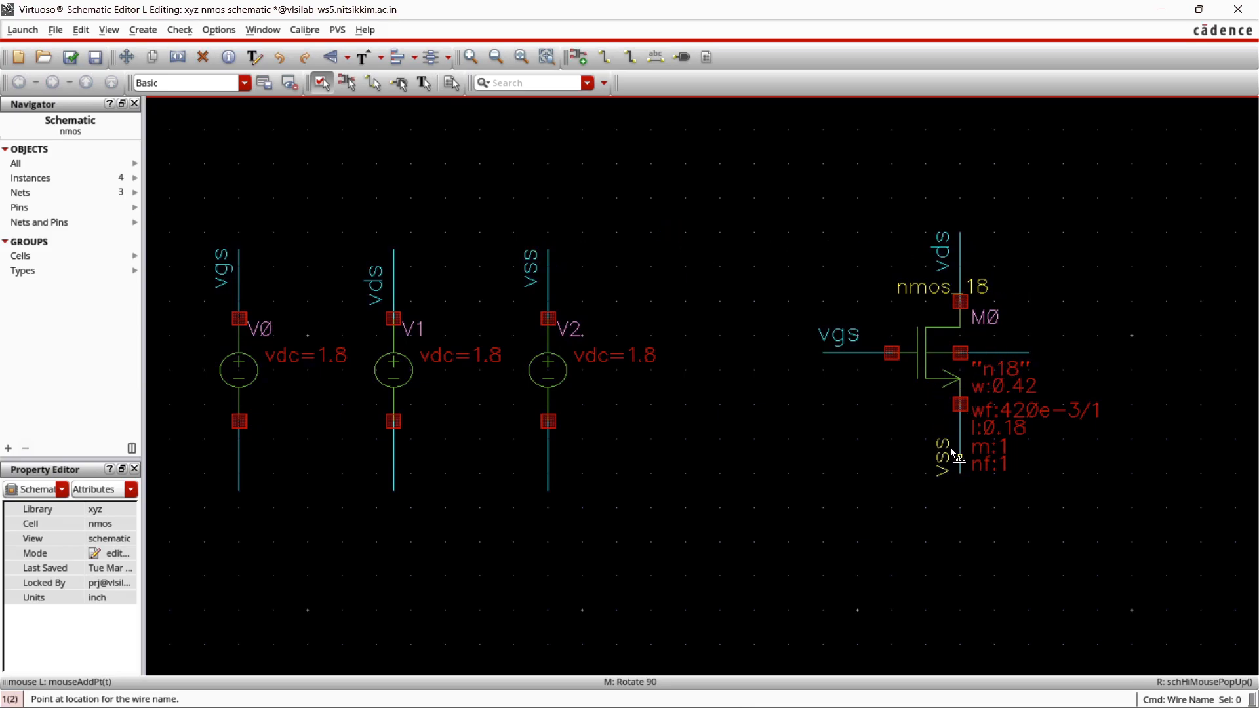
{"action": "left_click", "coordinate": [953, 453]}
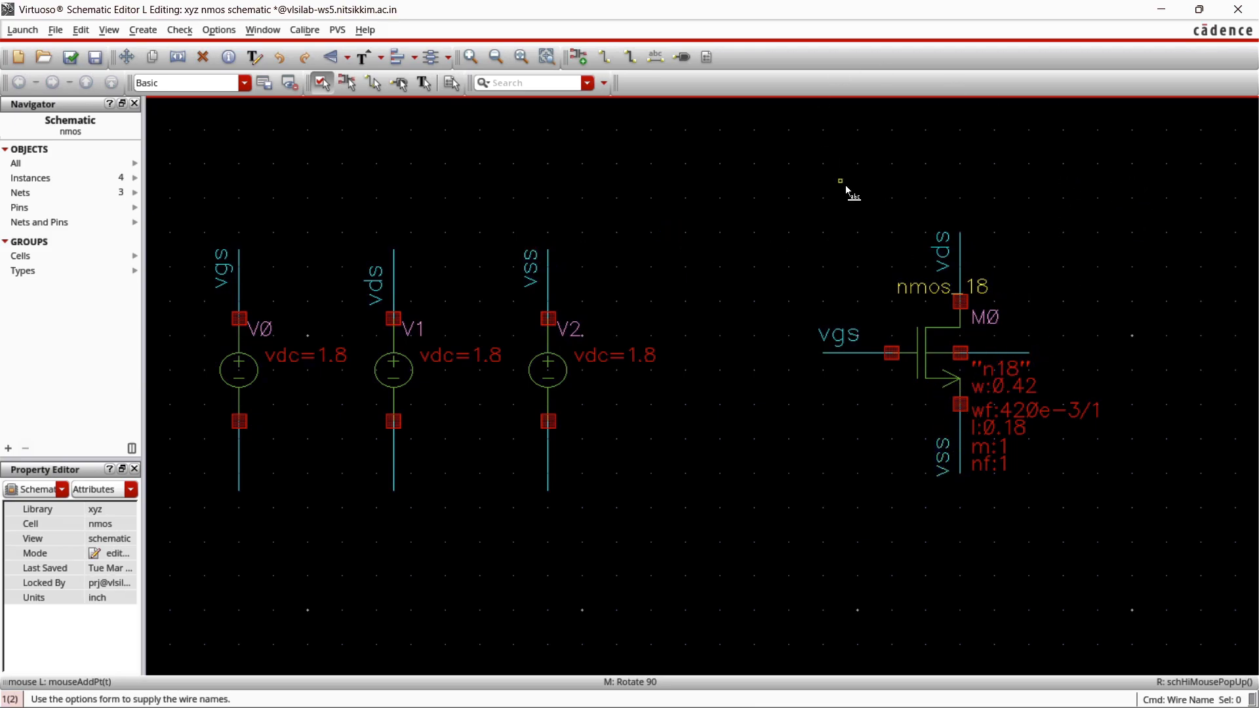
{"action": "key", "text": "Escape"}
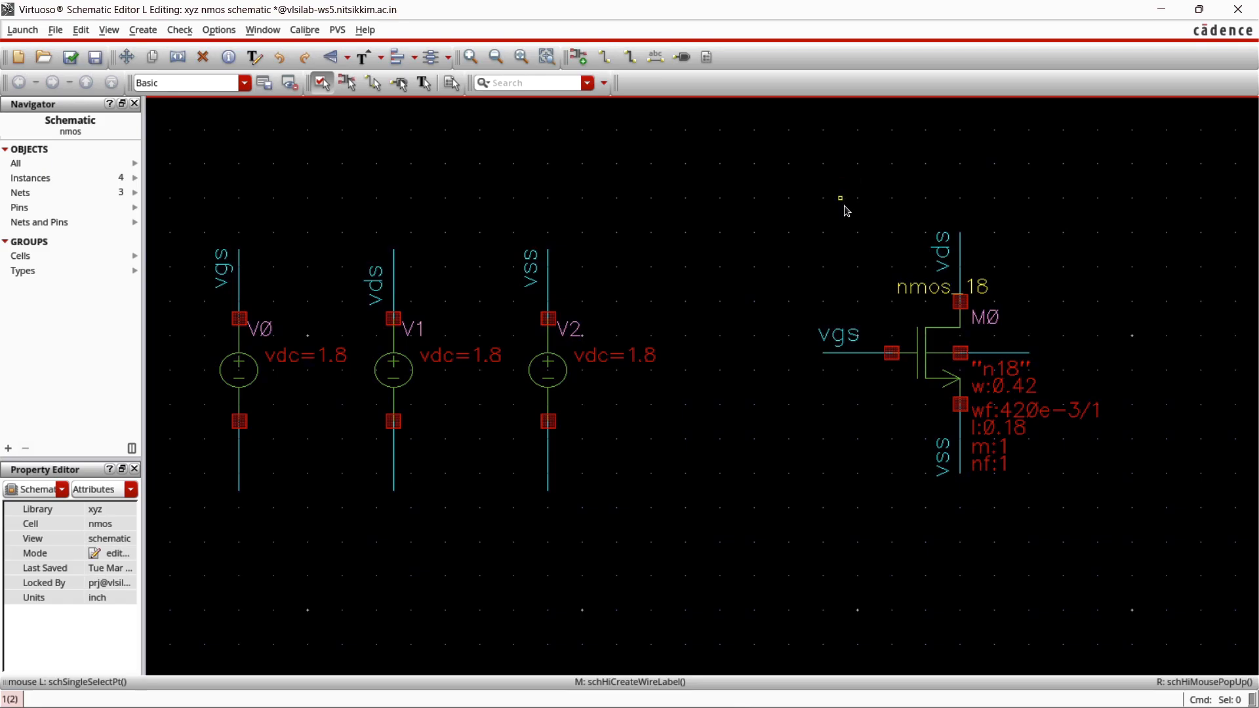
- Wire the lower stub ends of V0, V1 and V2 together into one common net
{"action": "key", "text": "f"}
{"action": "key", "text": "w"}
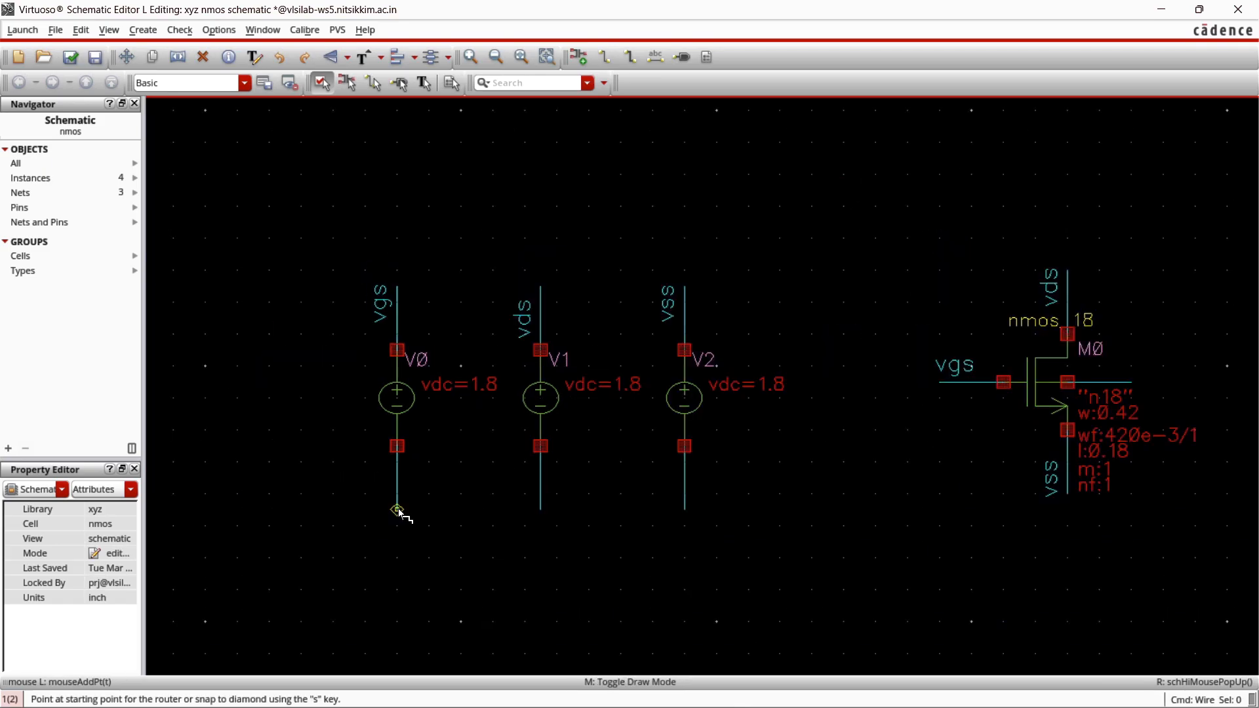
{"action": "left_click", "coordinate": [397, 509]}
{"action": "left_click", "coordinate": [541, 509]}
{"action": "left_click", "coordinate": [685, 509]}
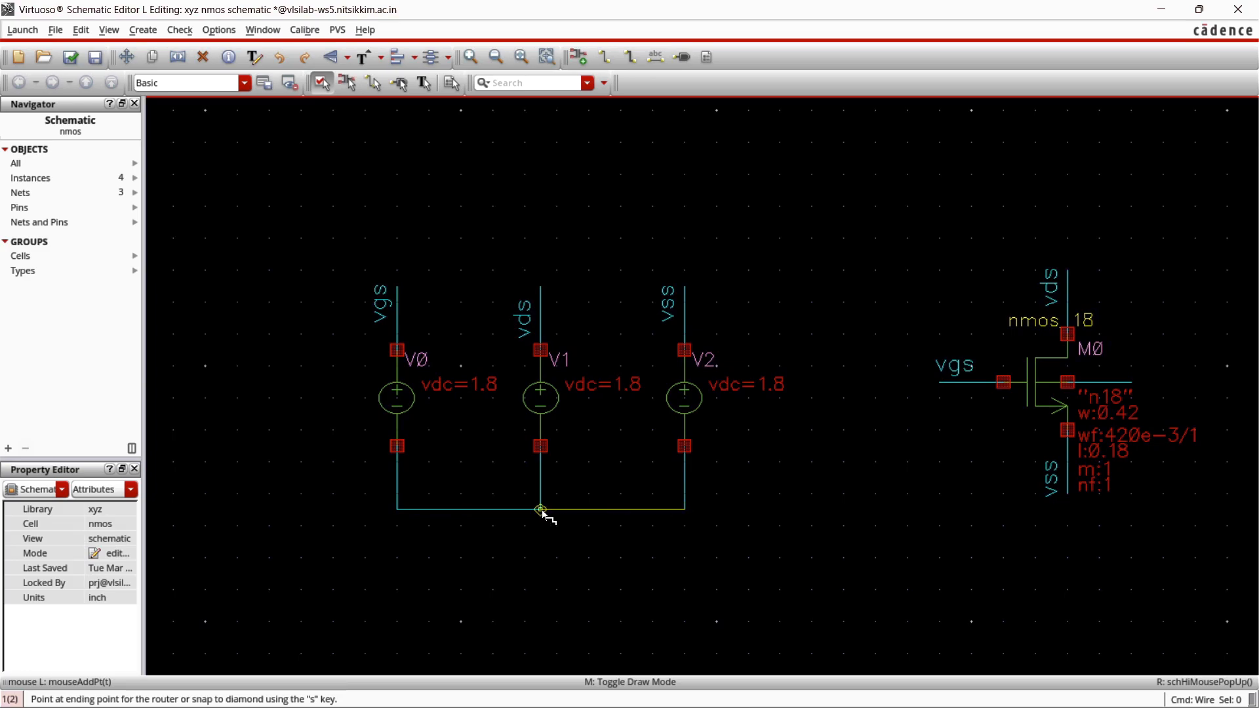
{"action": "left_click", "coordinate": [540, 509]}
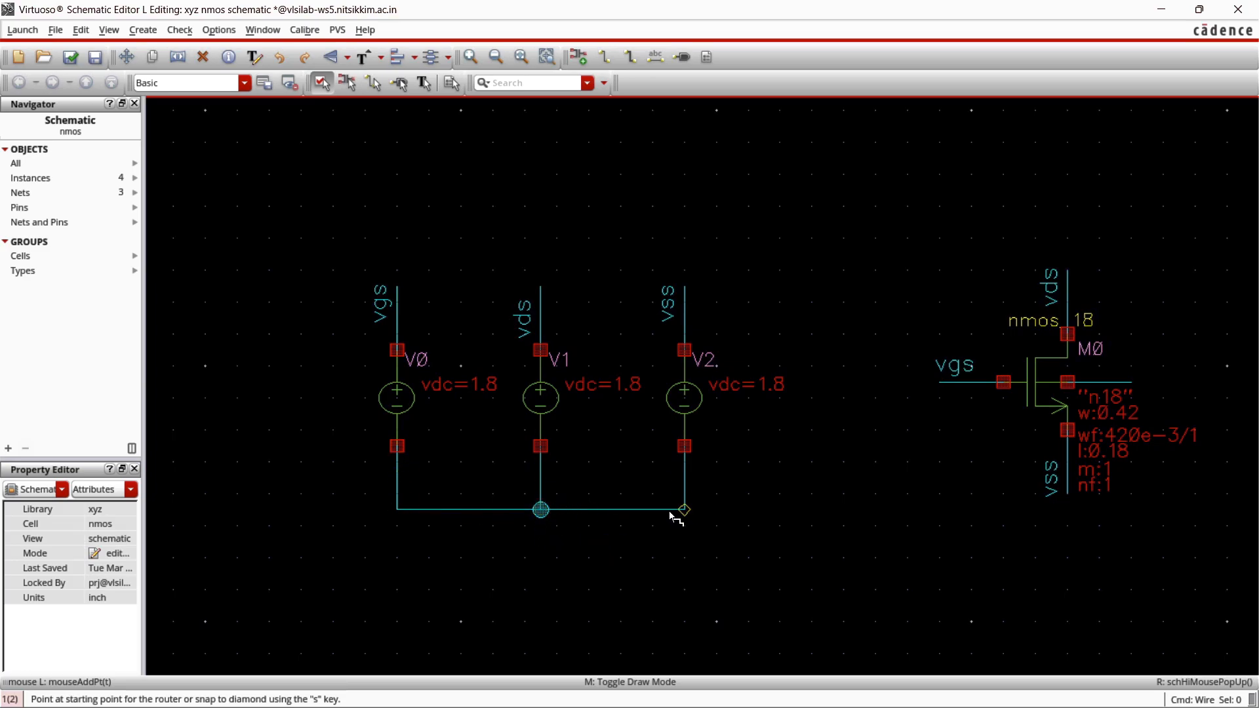
- Wire the end of the transistor's body stub to the end of its source stub
{"action": "key", "text": "shift+x"}
{"action": "left_click", "coordinate": [1130, 382]}
{"action": "left_click", "coordinate": [1068, 493]}
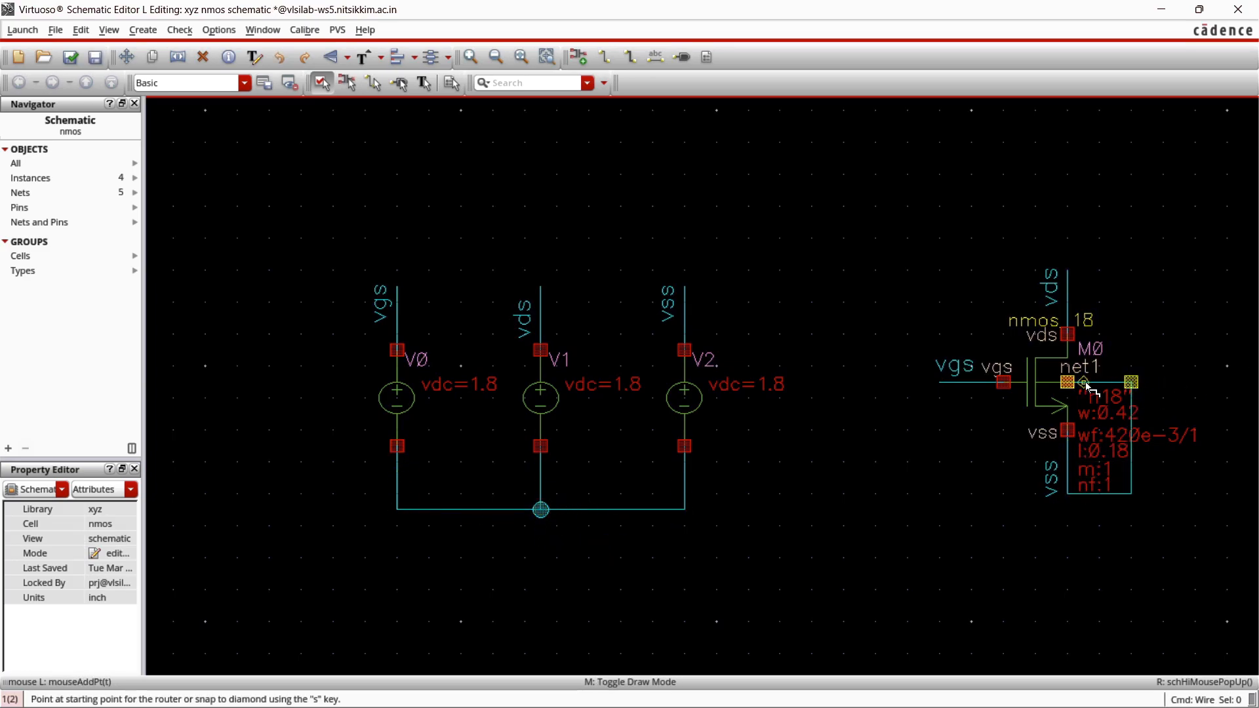
- Finish wiring, and check and save the schematic
{"action": "key", "text": "Escape"}
{"action": "key", "text": "shift+x"}
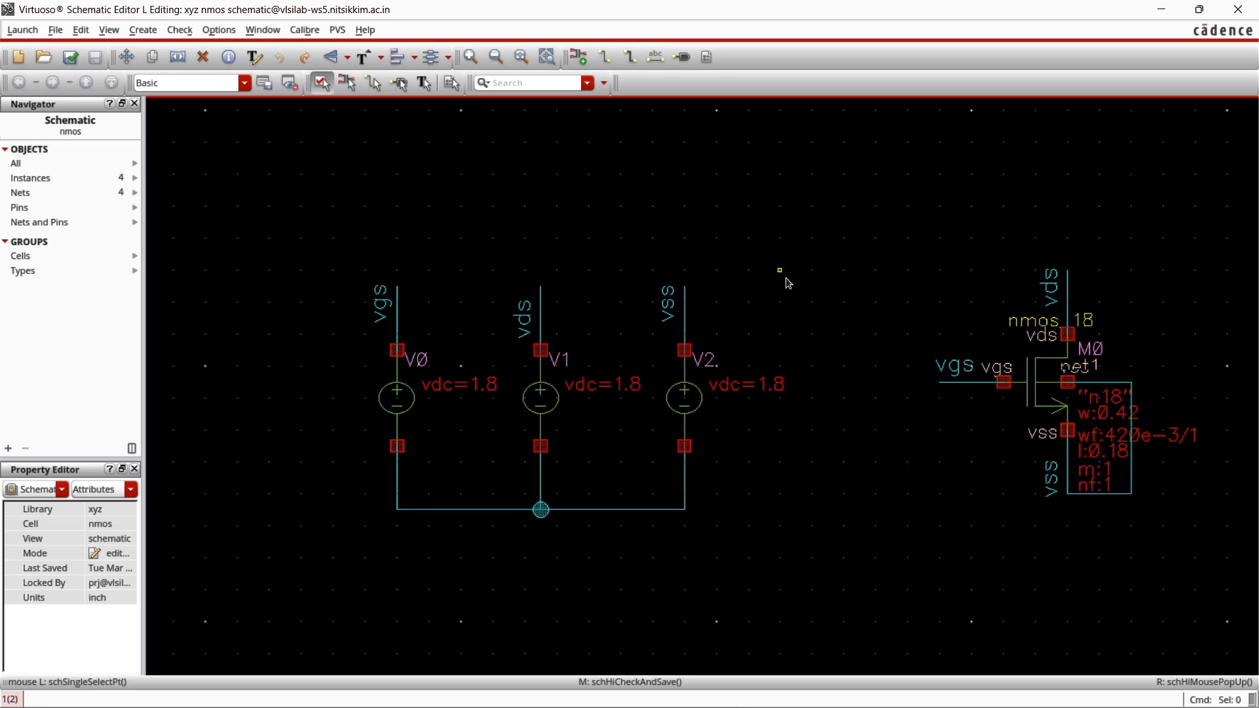
- Choose the gnd cell from analogLib with the symbol view as the instance to add
{"action": "key", "text": "i"}
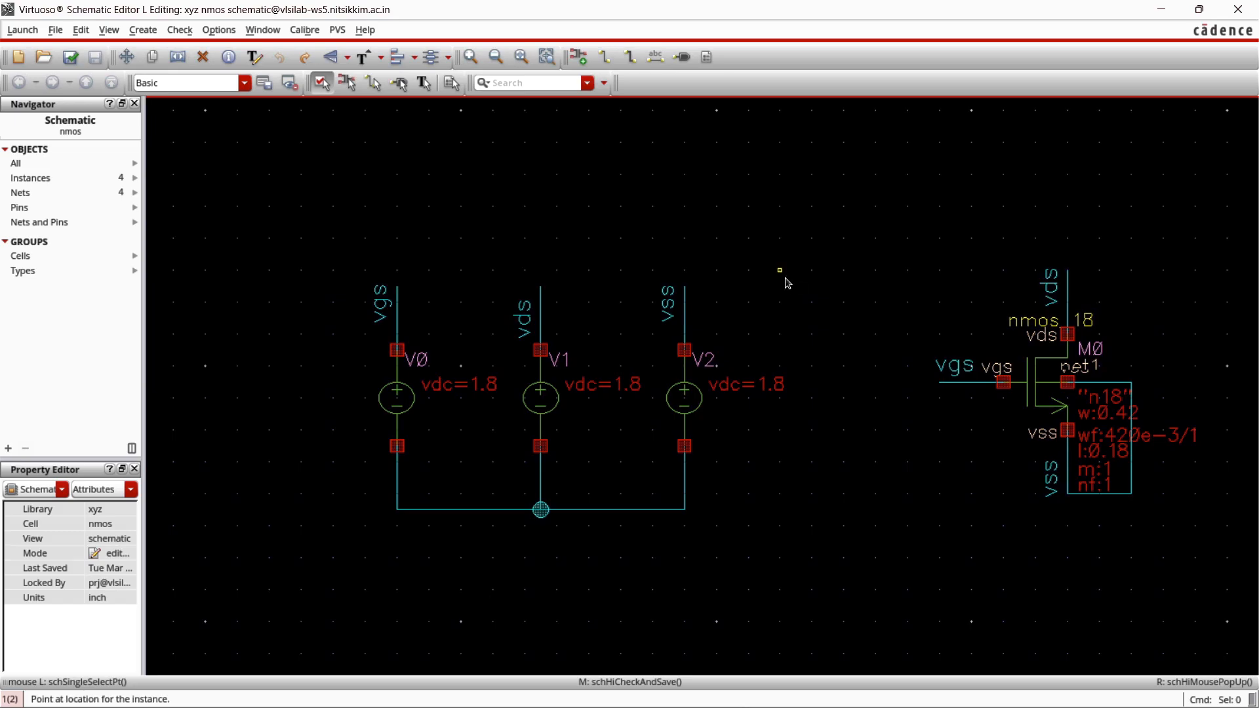
{"action": "left_click", "coordinate": [538, 92]}
{"action": "double_click", "coordinate": [538, 93]}
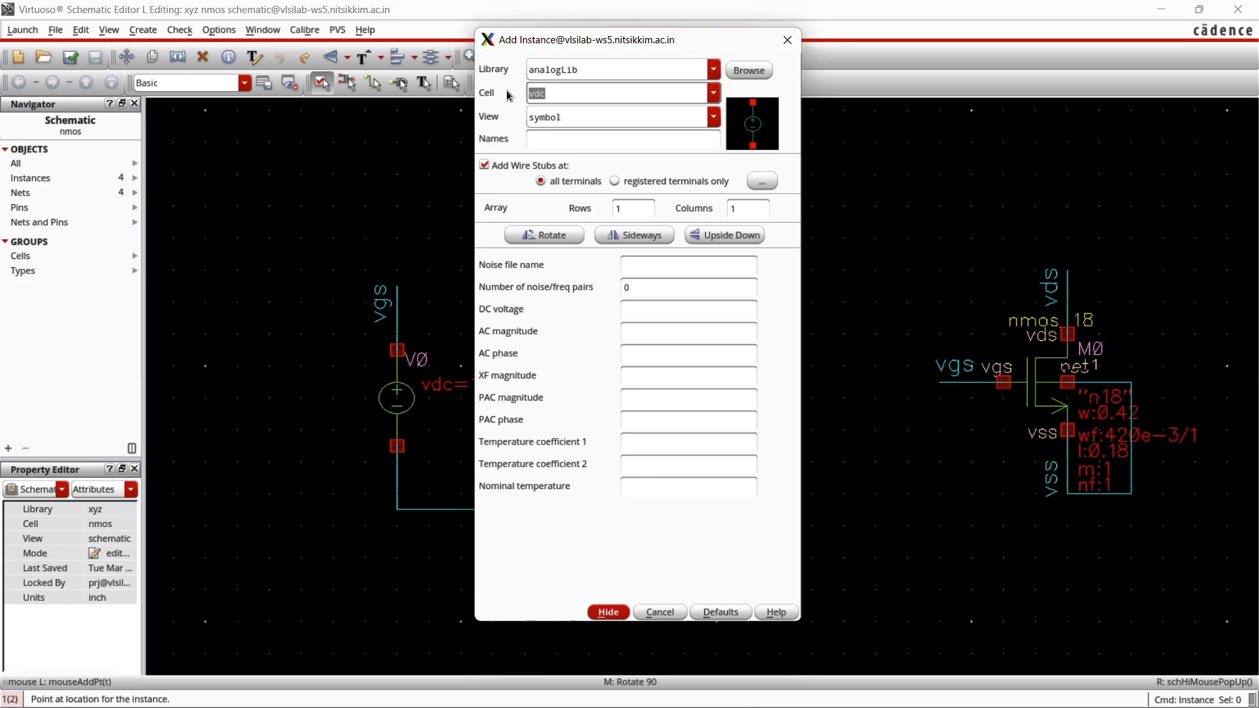
{"action": "type", "text": "gnd"}
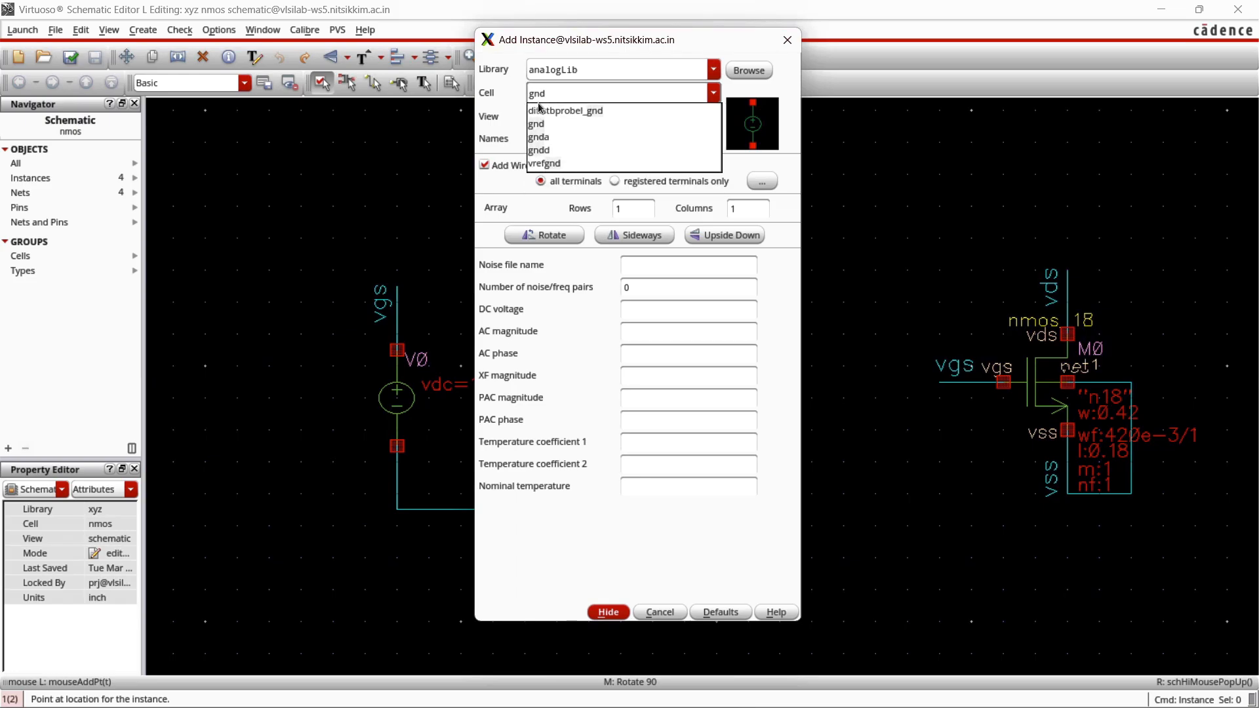
{"action": "left_click", "coordinate": [546, 124]}
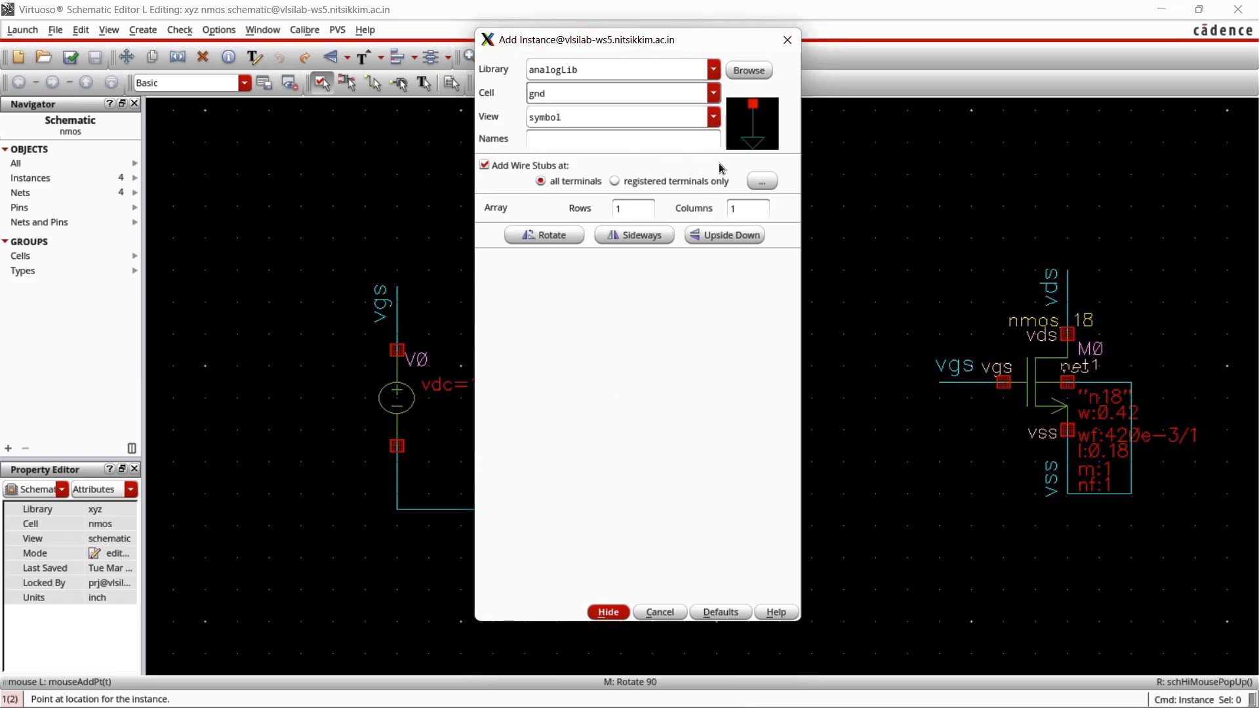
{"action": "left_click", "coordinate": [608, 612]}
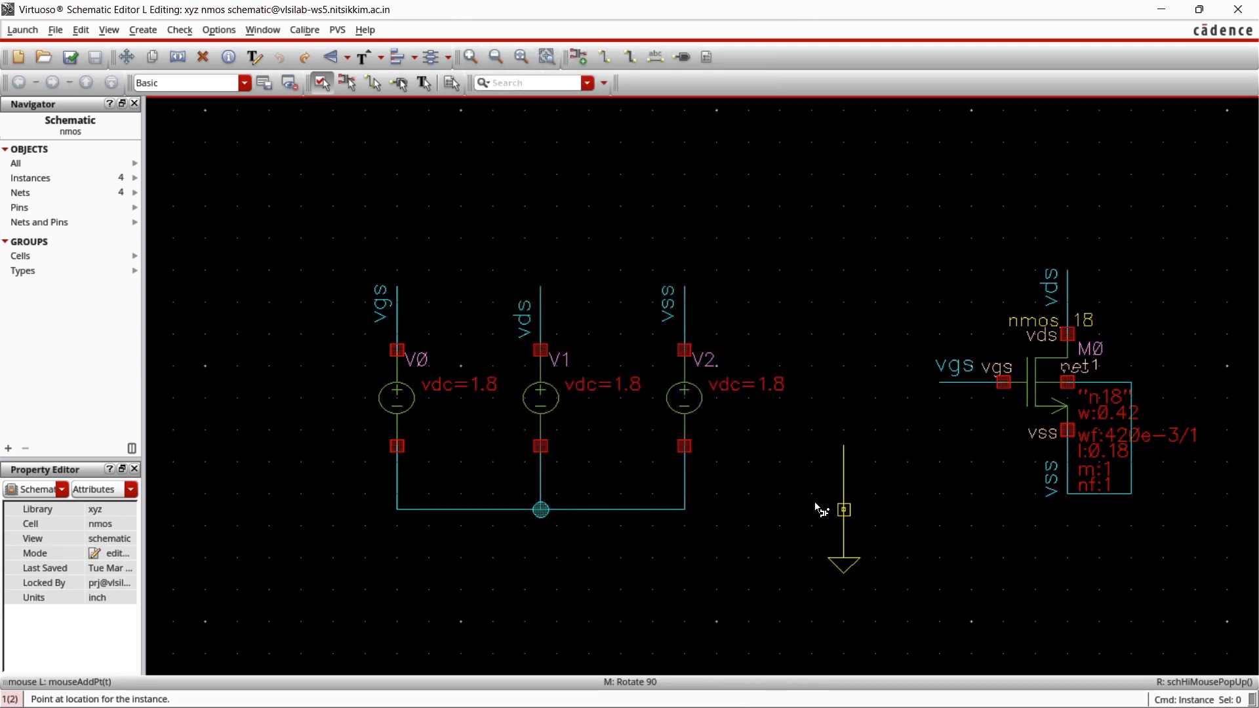
{"action": "key", "text": "Escape"}
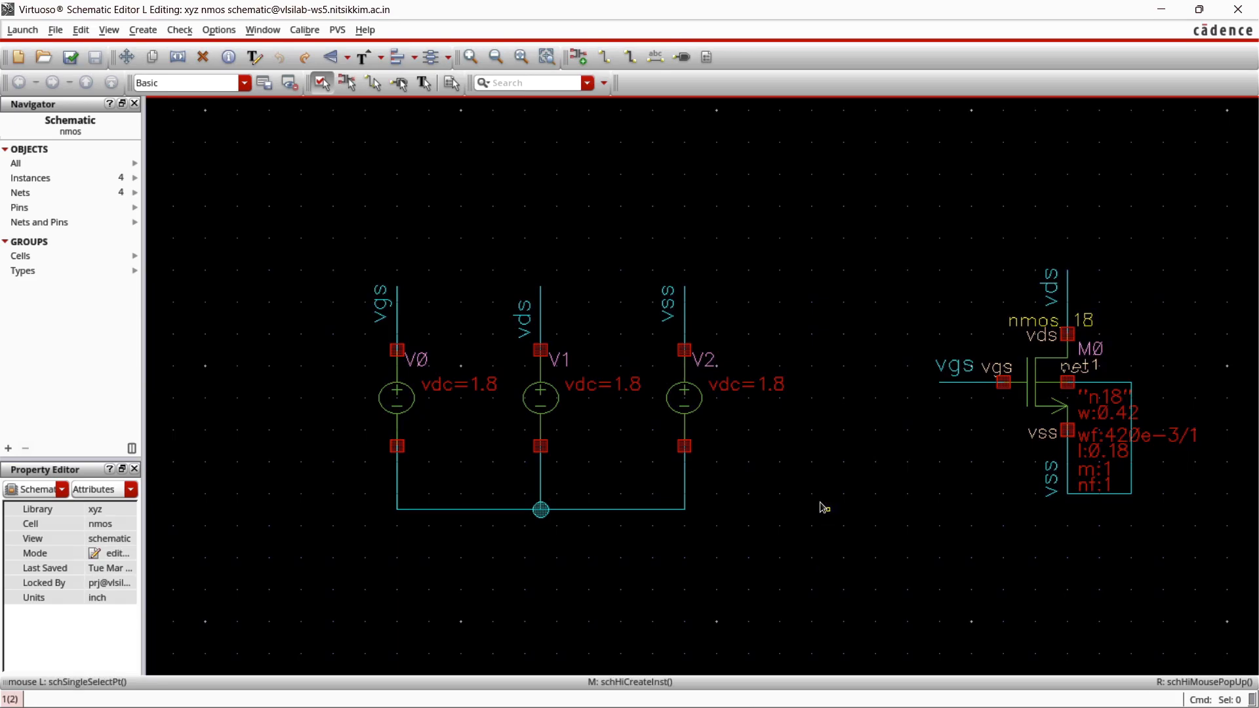
- Place gnd at the common net's corner below V2, with wire stubs at registered terminals only, and check and save the schematic
{"action": "key", "text": "i"}
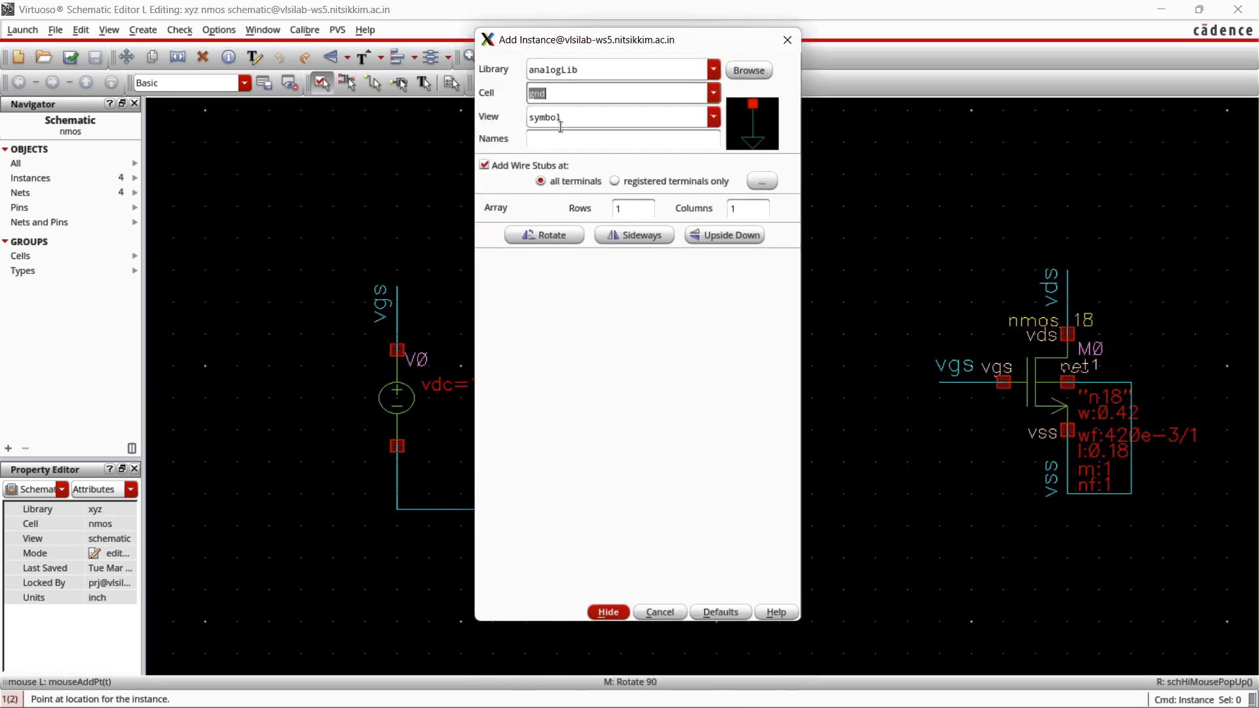
{"action": "left_click", "coordinate": [616, 183]}
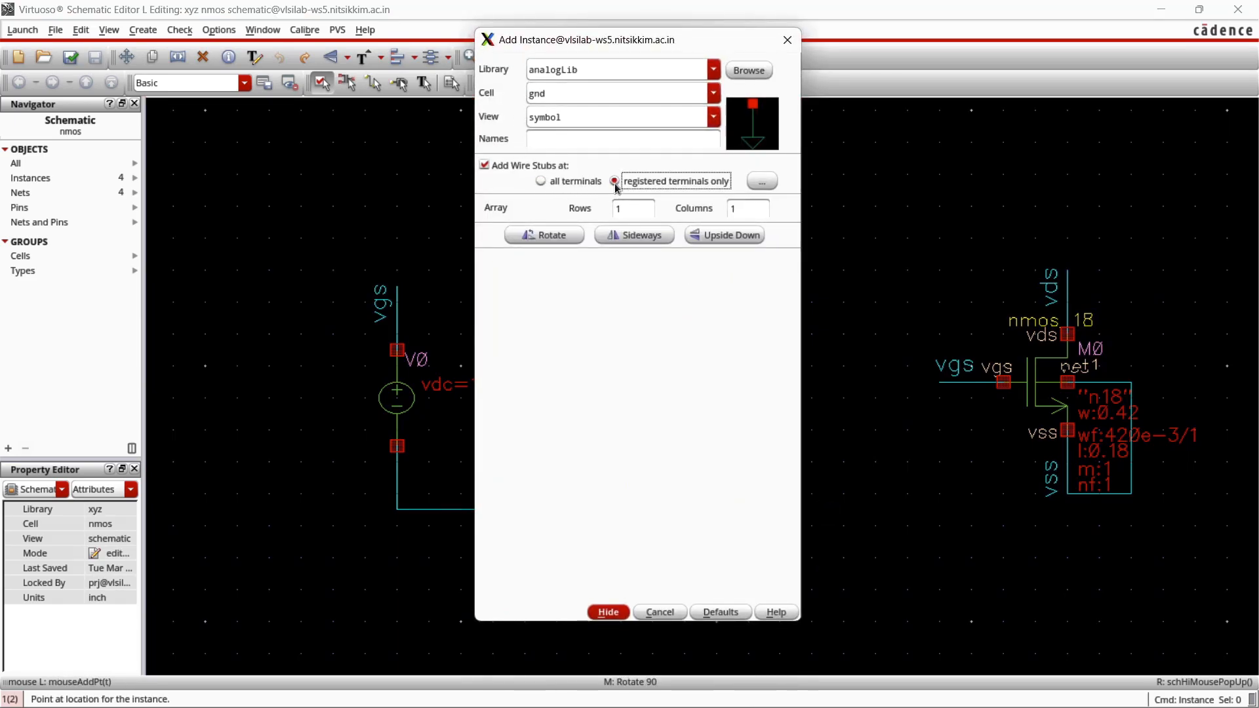
{"action": "left_click", "coordinate": [608, 612]}
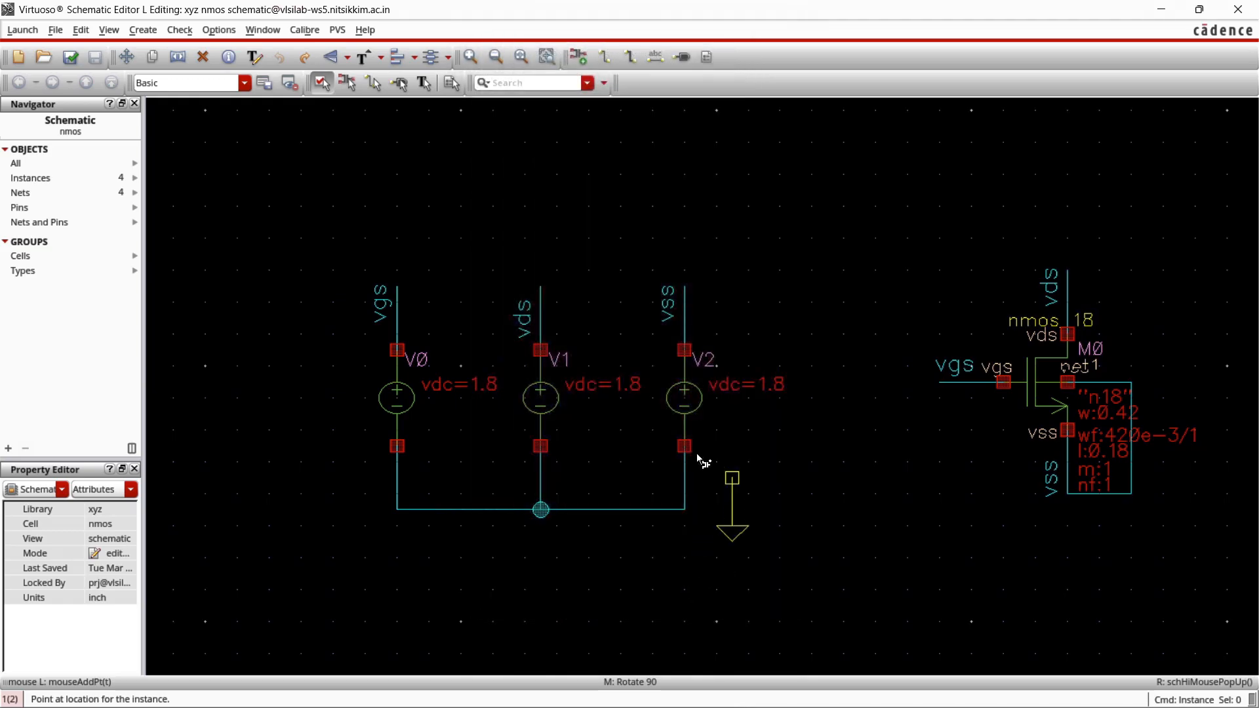
{"action": "left_click", "coordinate": [684, 510]}
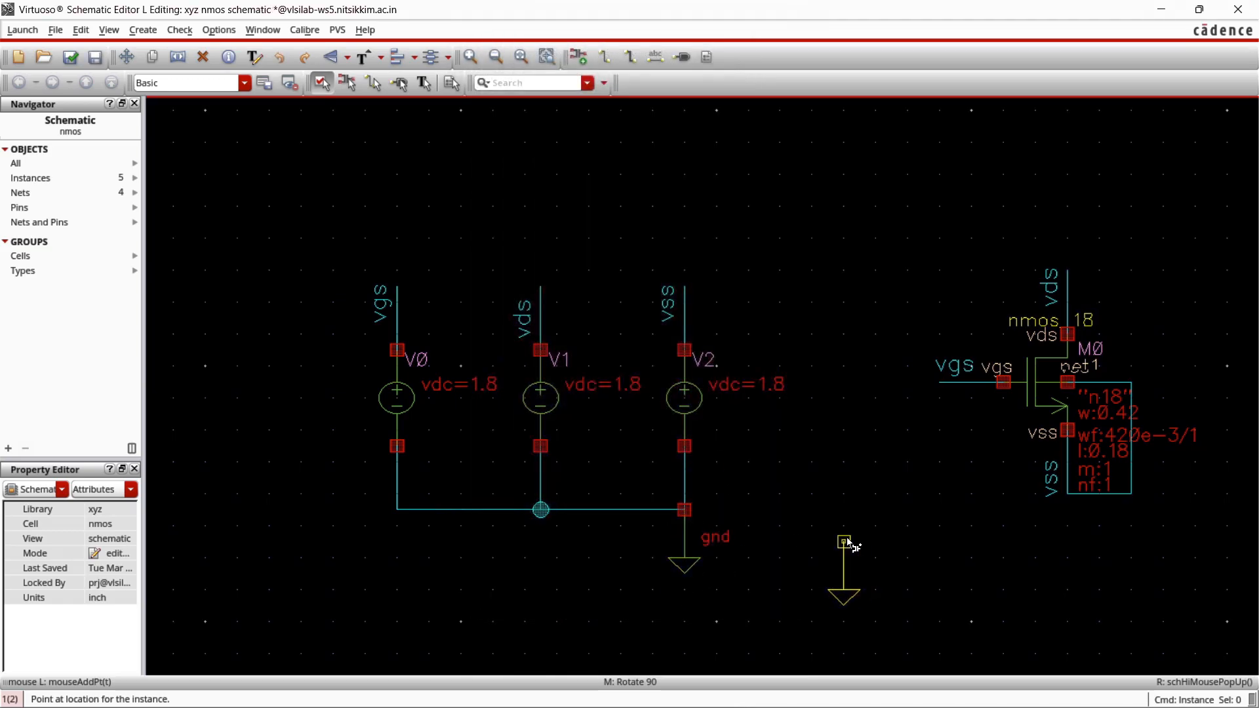
{"action": "key", "text": "Escape"}
{"action": "key", "text": "shift+x"}
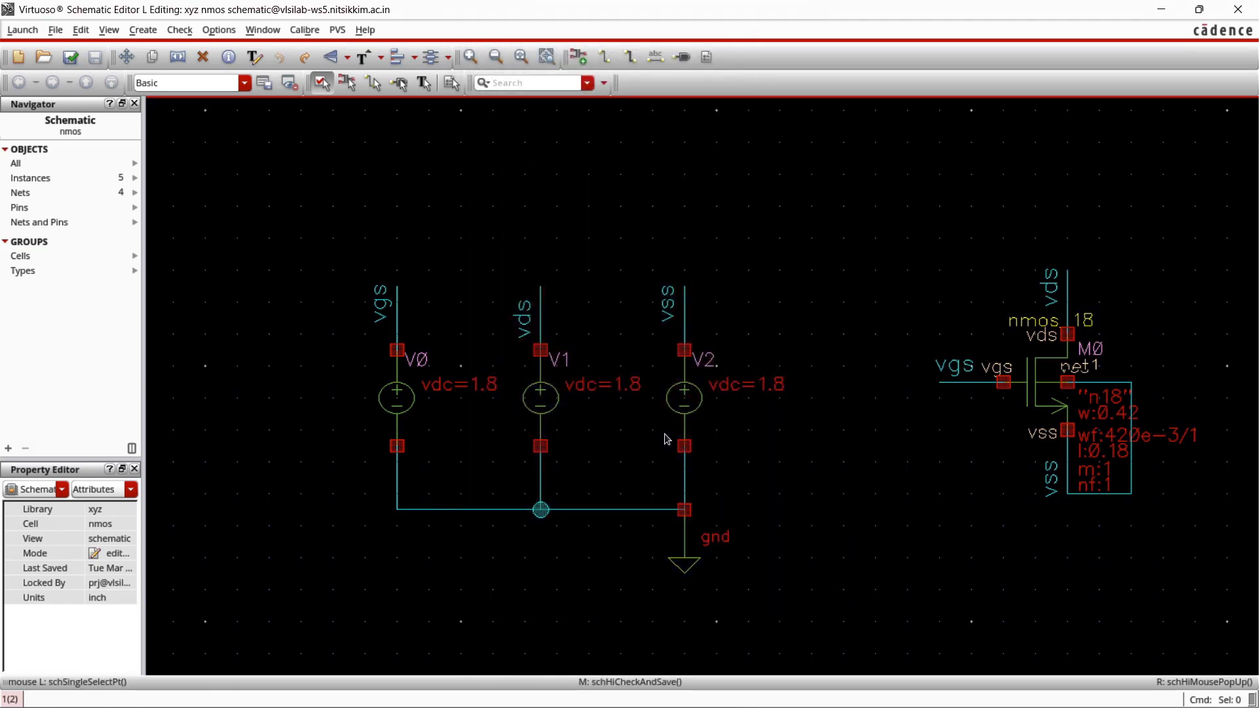
- Set the DC voltage of source V2 to 0 V
{"action": "left_click", "coordinate": [690, 396]}
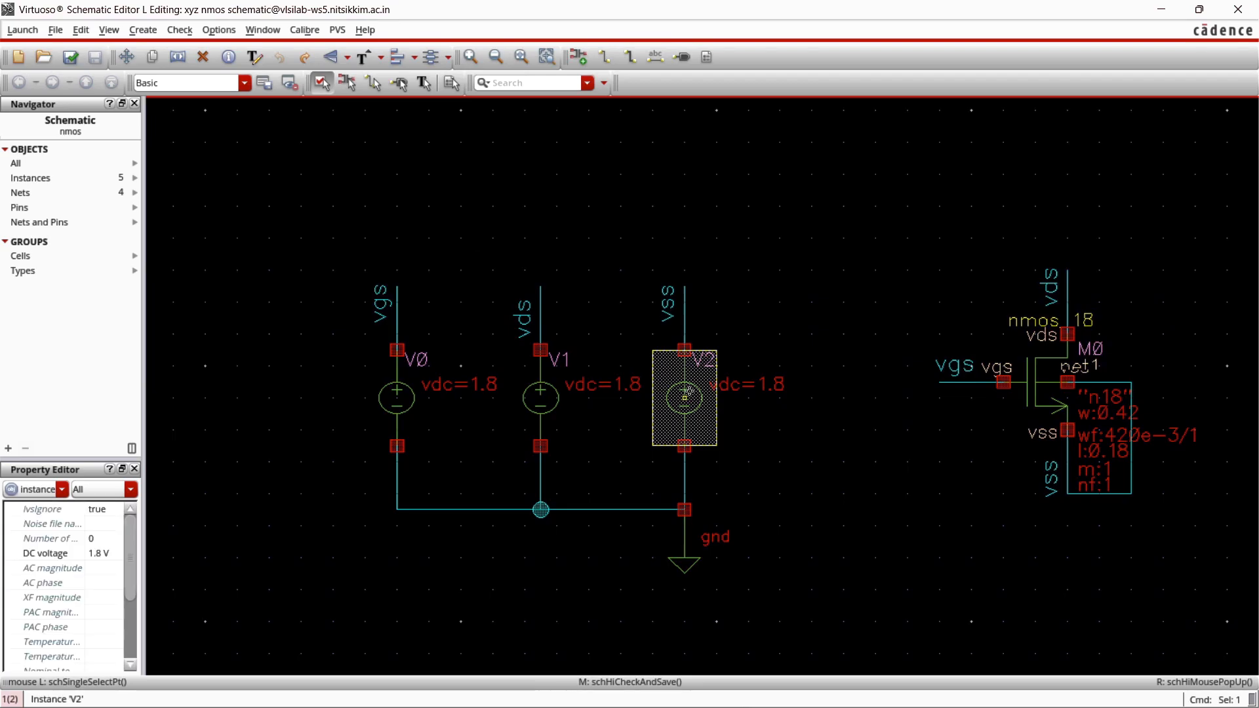
{"action": "key", "text": "q"}
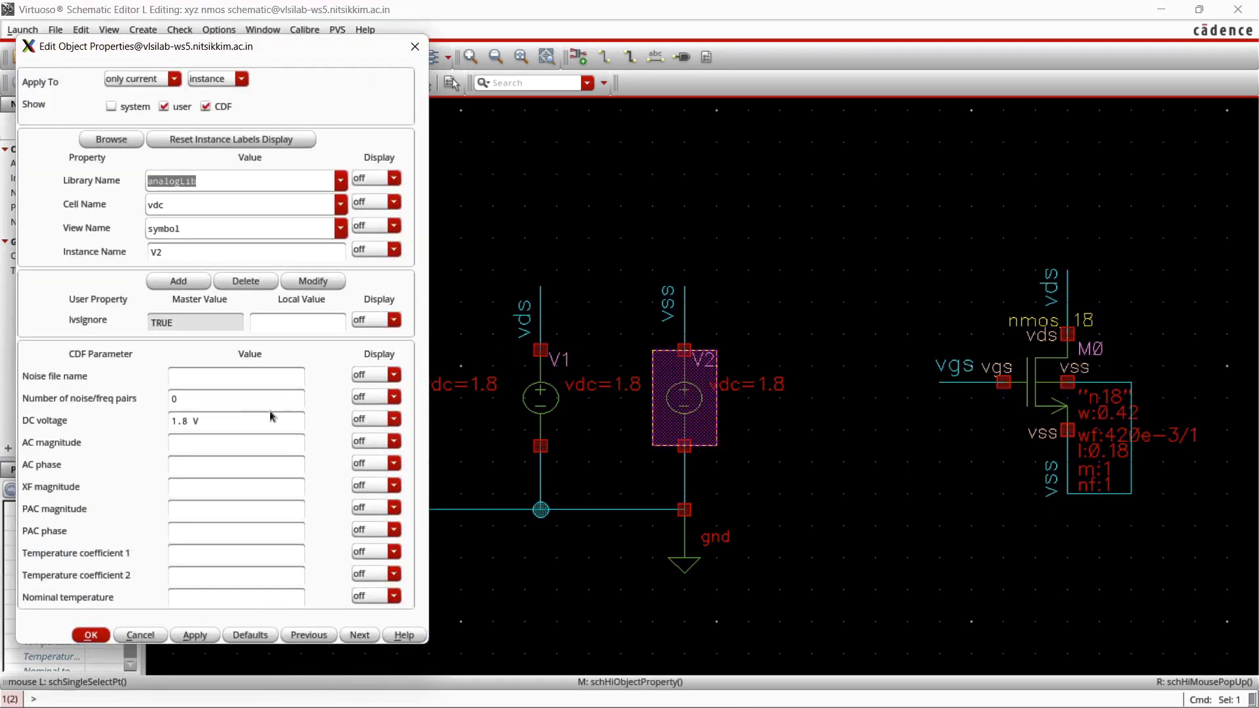
{"action": "left_click_drag", "start_coordinate": [270, 420], "coordinate": [150, 414]}
{"action": "type", "text": "0"}
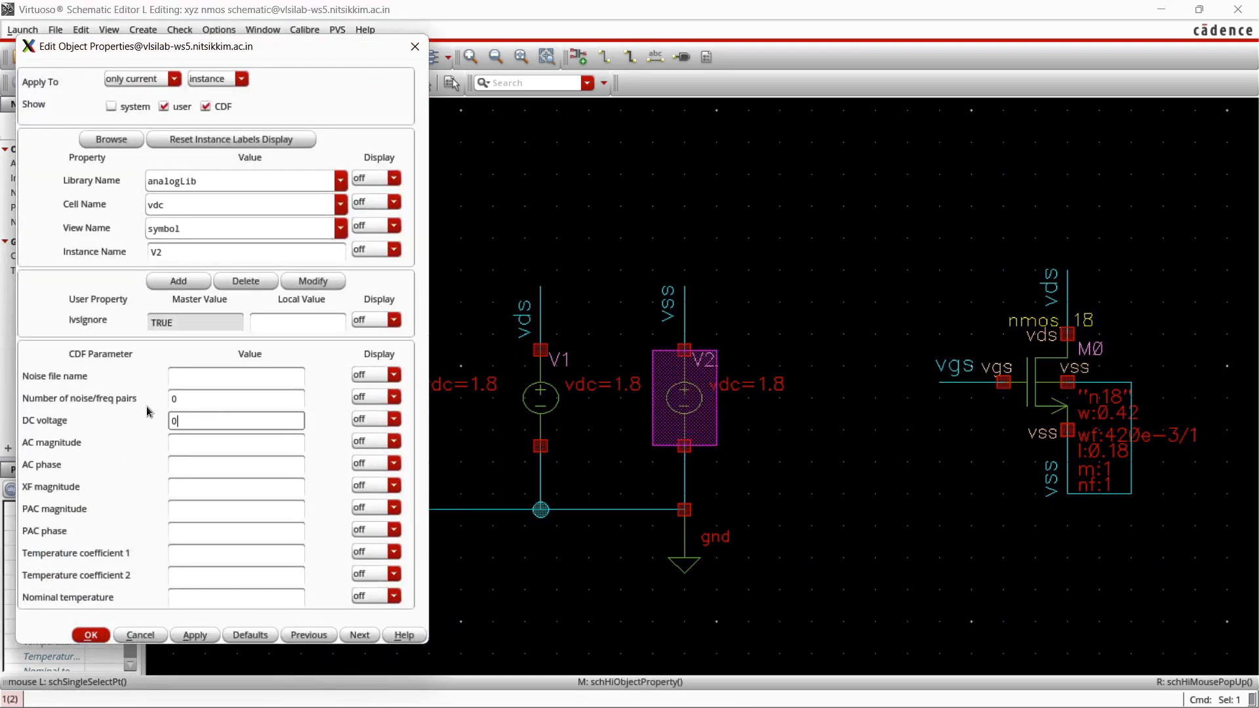
{"action": "left_click", "coordinate": [235, 485]}
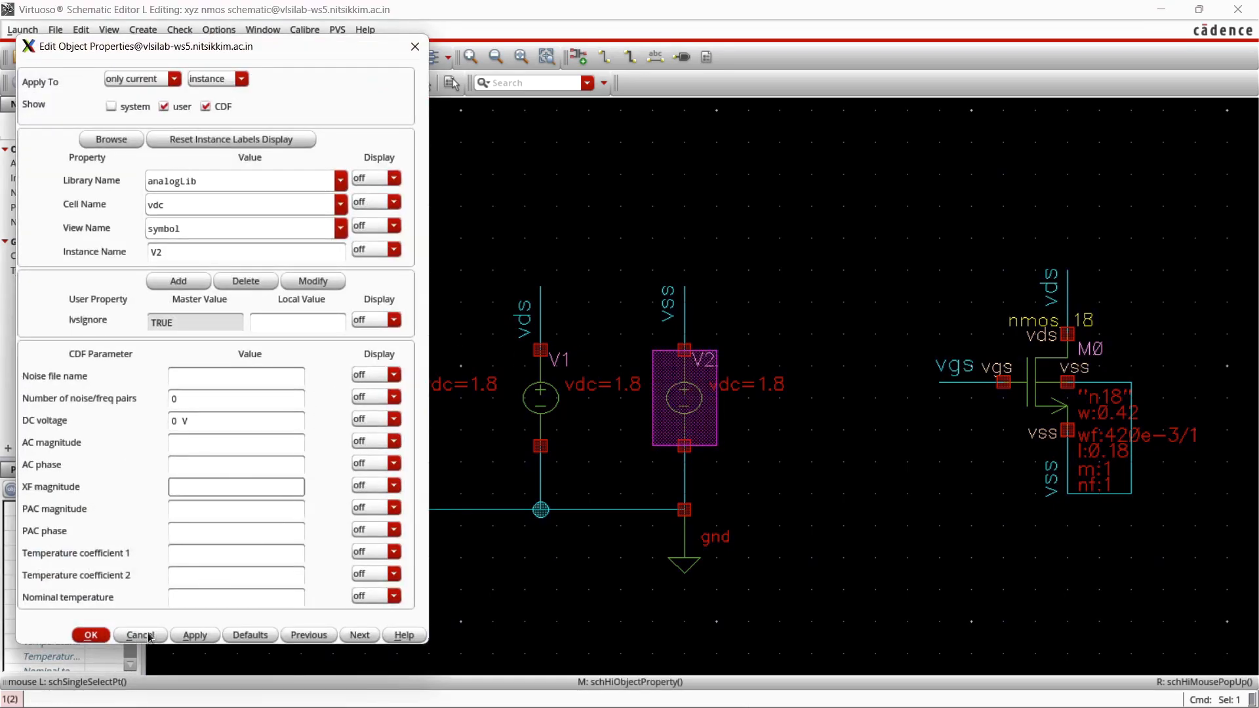
{"action": "left_click", "coordinate": [199, 636]}
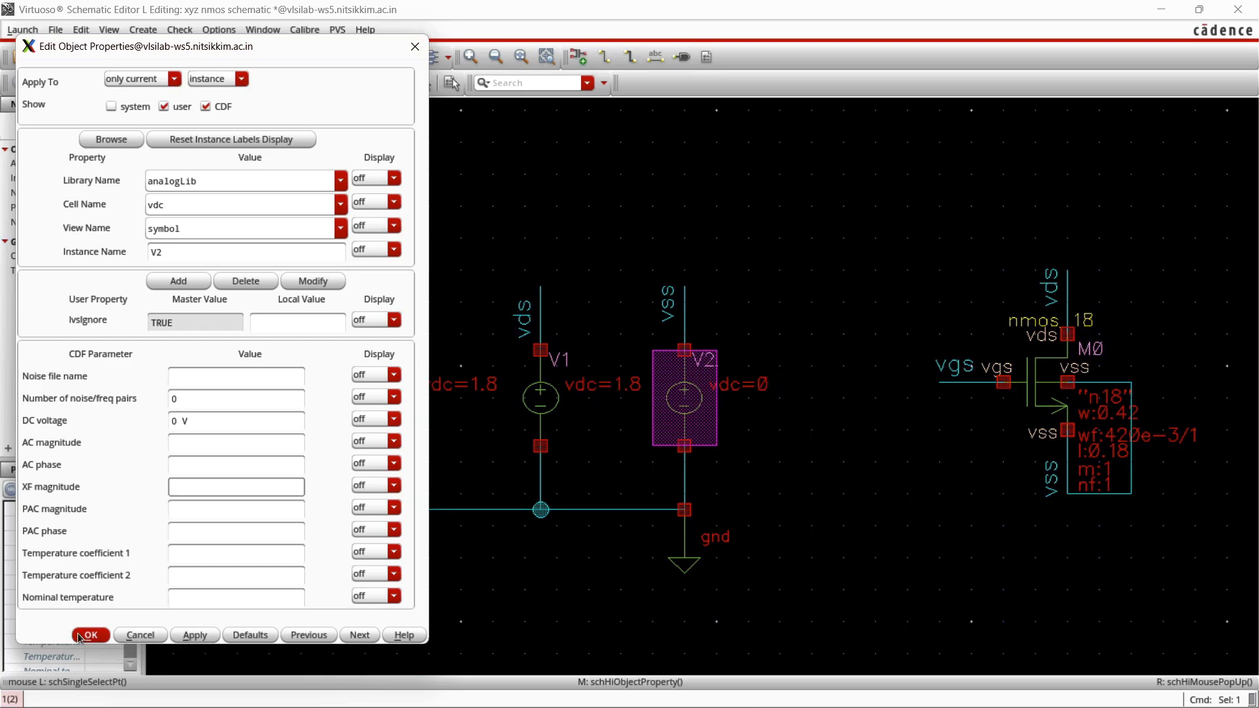
{"action": "left_click", "coordinate": [82, 636]}
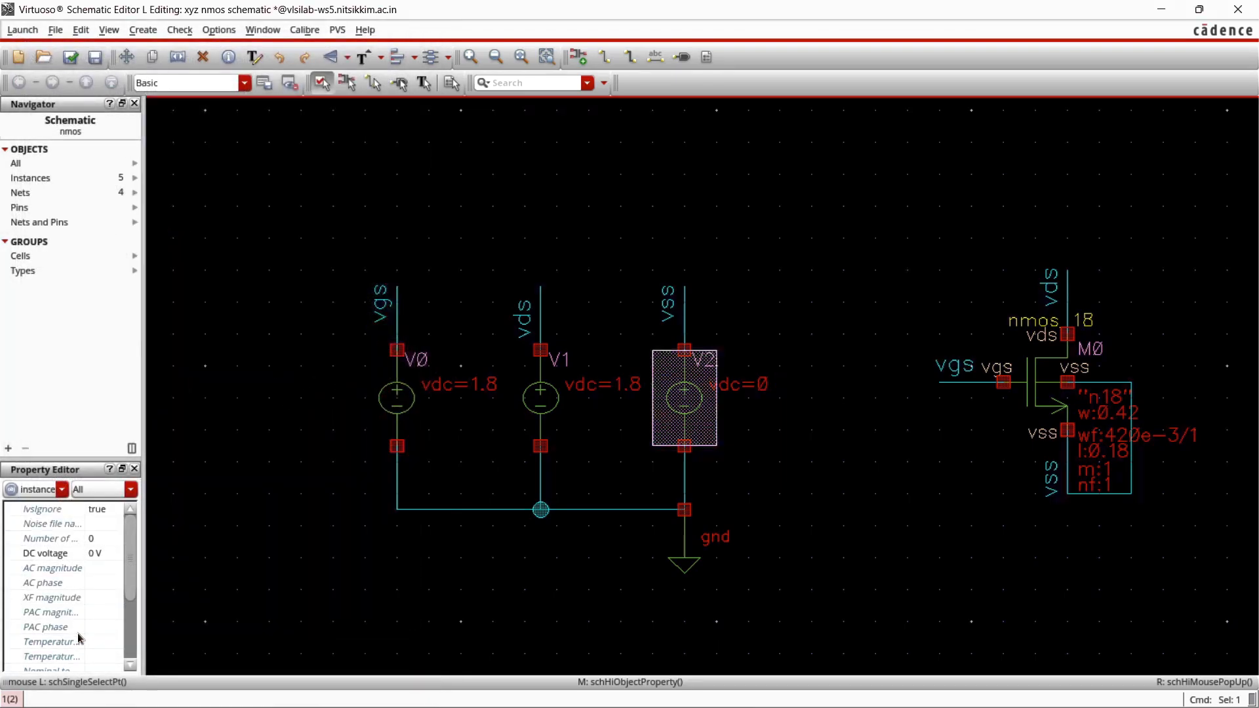
{"action": "left_click", "coordinate": [781, 451]}
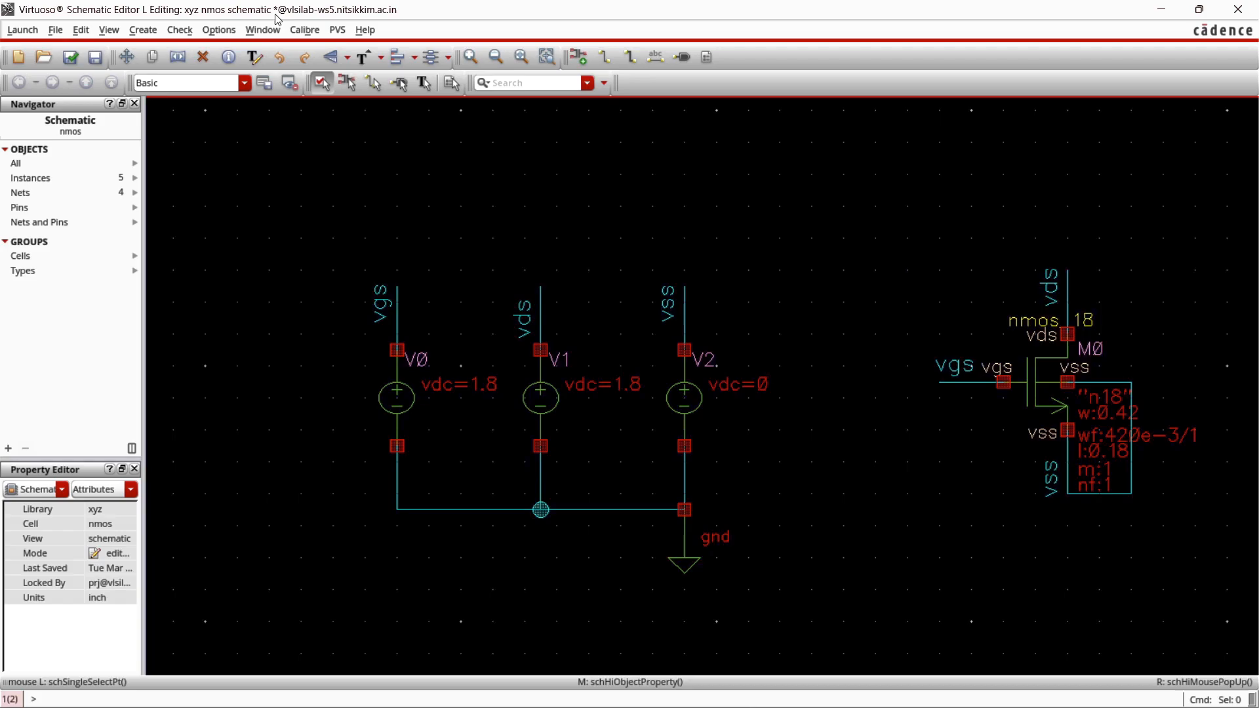
- Check and save the nmos schematic with the edited source
{"action": "left_click", "coordinate": [20, 30]}
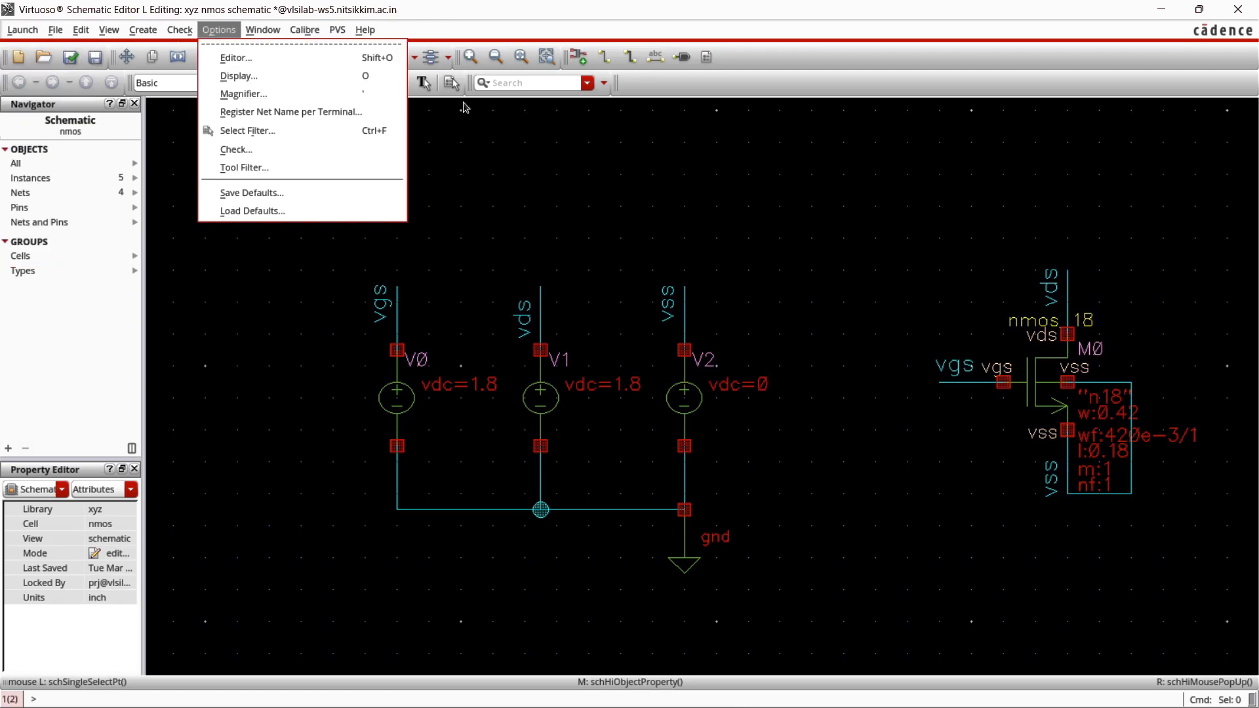
{"action": "left_click", "coordinate": [475, 171]}
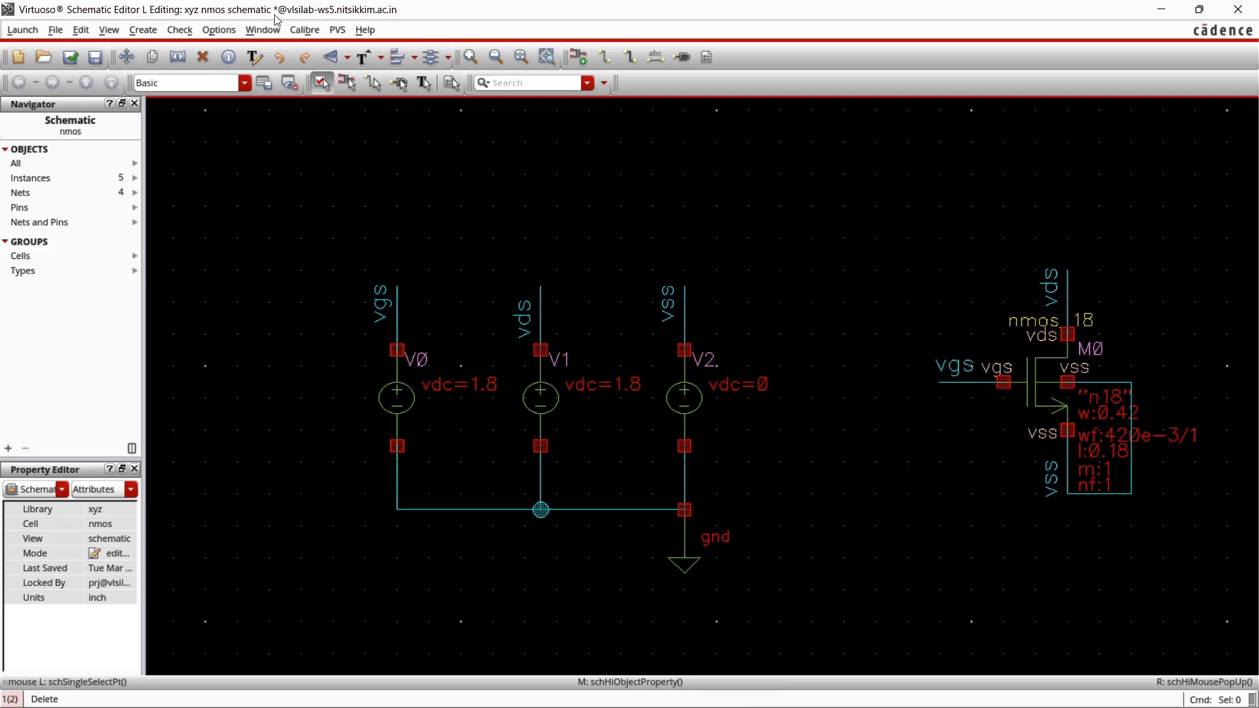
{"action": "left_click", "coordinate": [70, 66]}
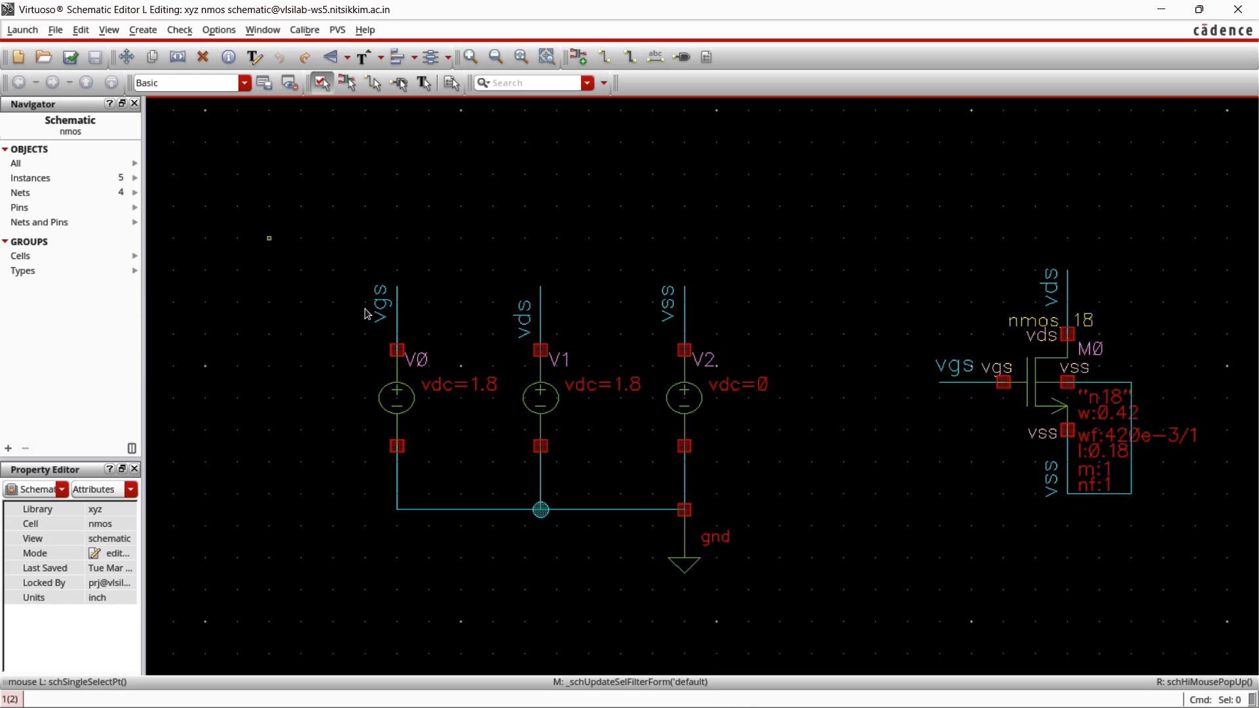
- Restrict selection to instances only, try it on the transistor, and restore the default selection filter
{"action": "left_click", "coordinate": [394, 405]}
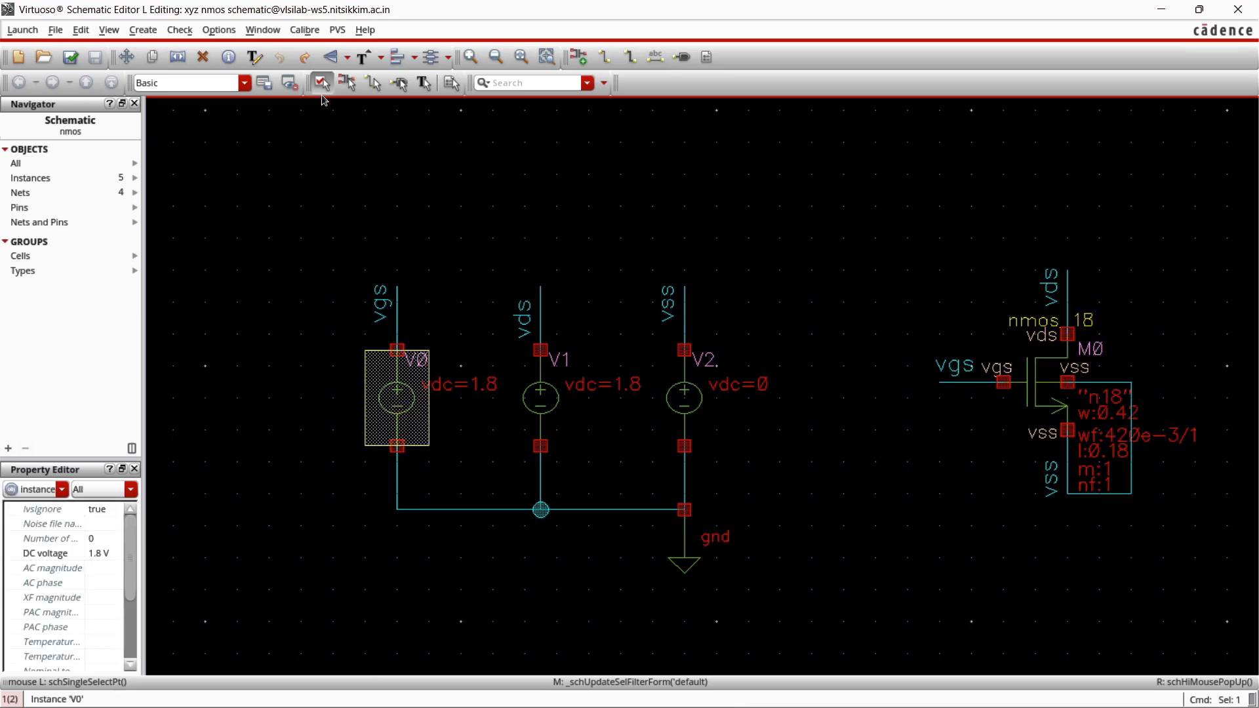
{"action": "key", "text": "q"}
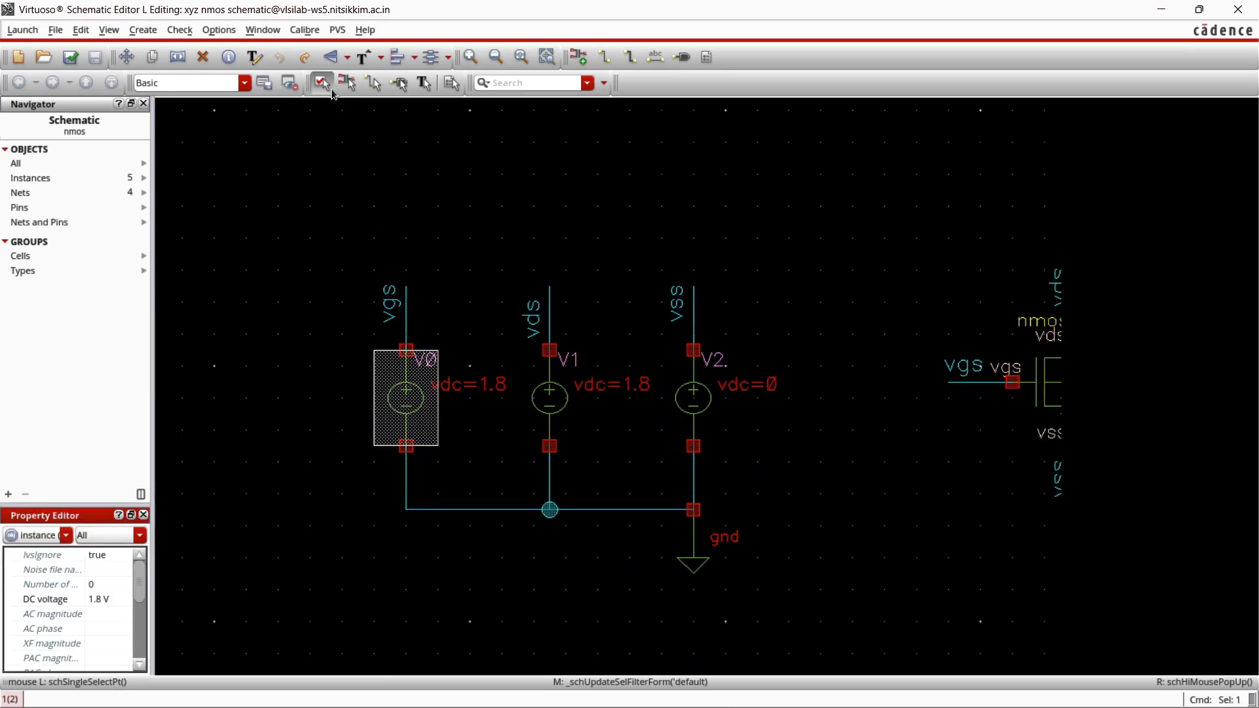
{"action": "left_click", "coordinate": [348, 84]}
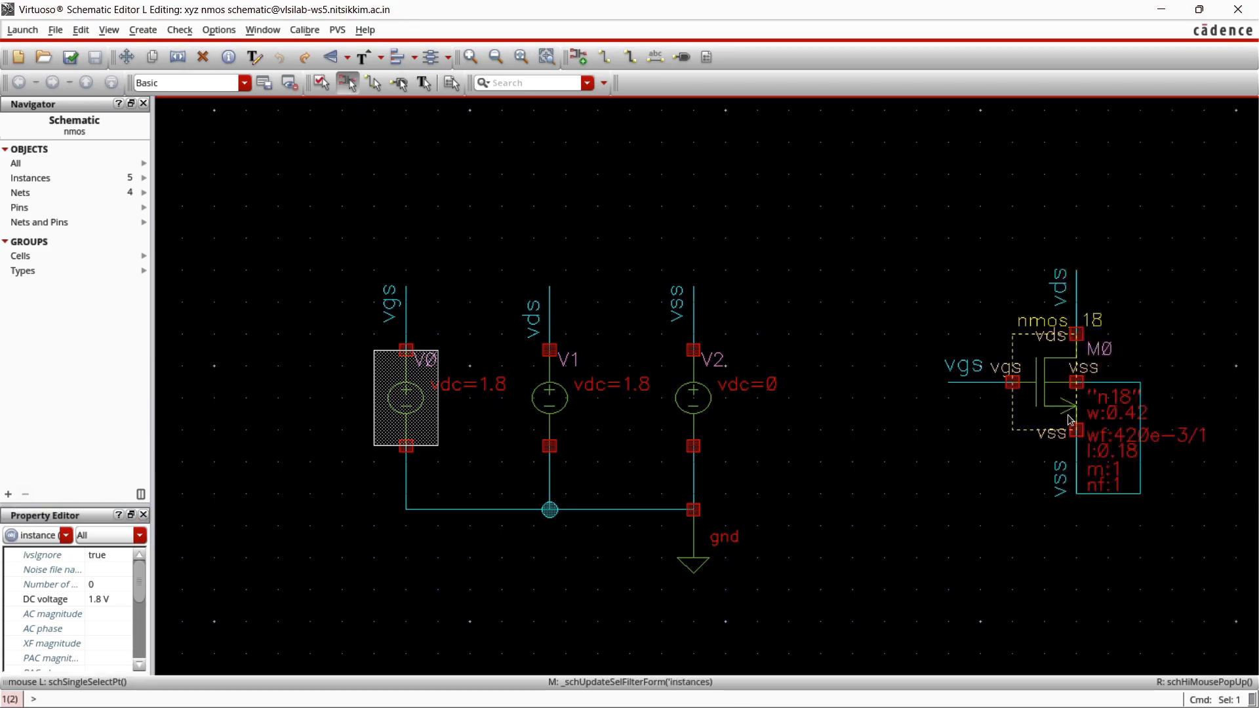
{"action": "left_click", "coordinate": [1037, 400]}
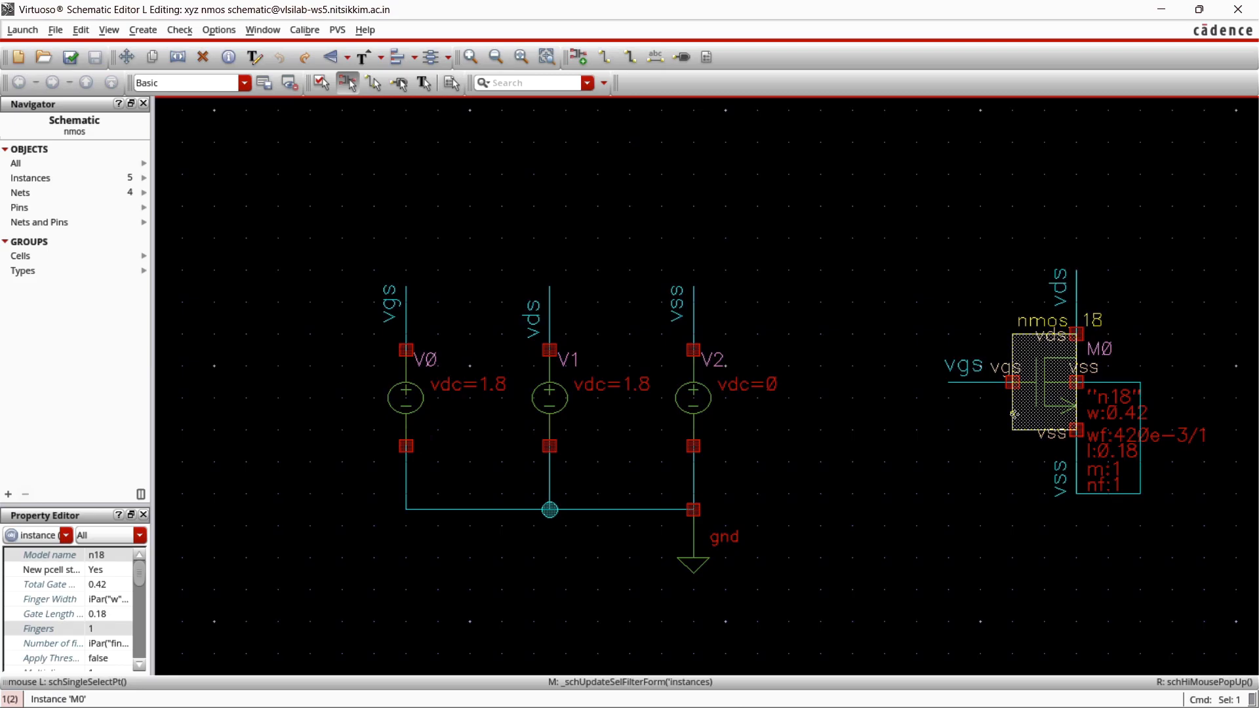
{"action": "left_click", "coordinate": [696, 489]}
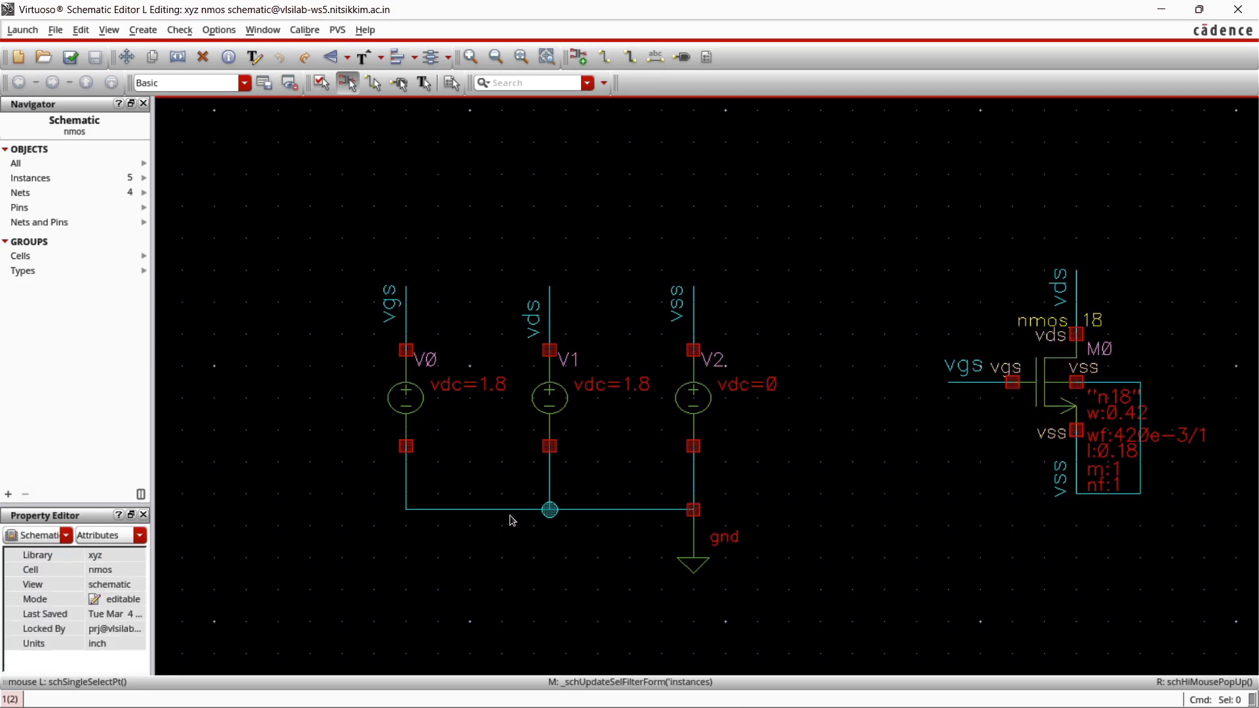
{"action": "left_click", "coordinate": [321, 82]}
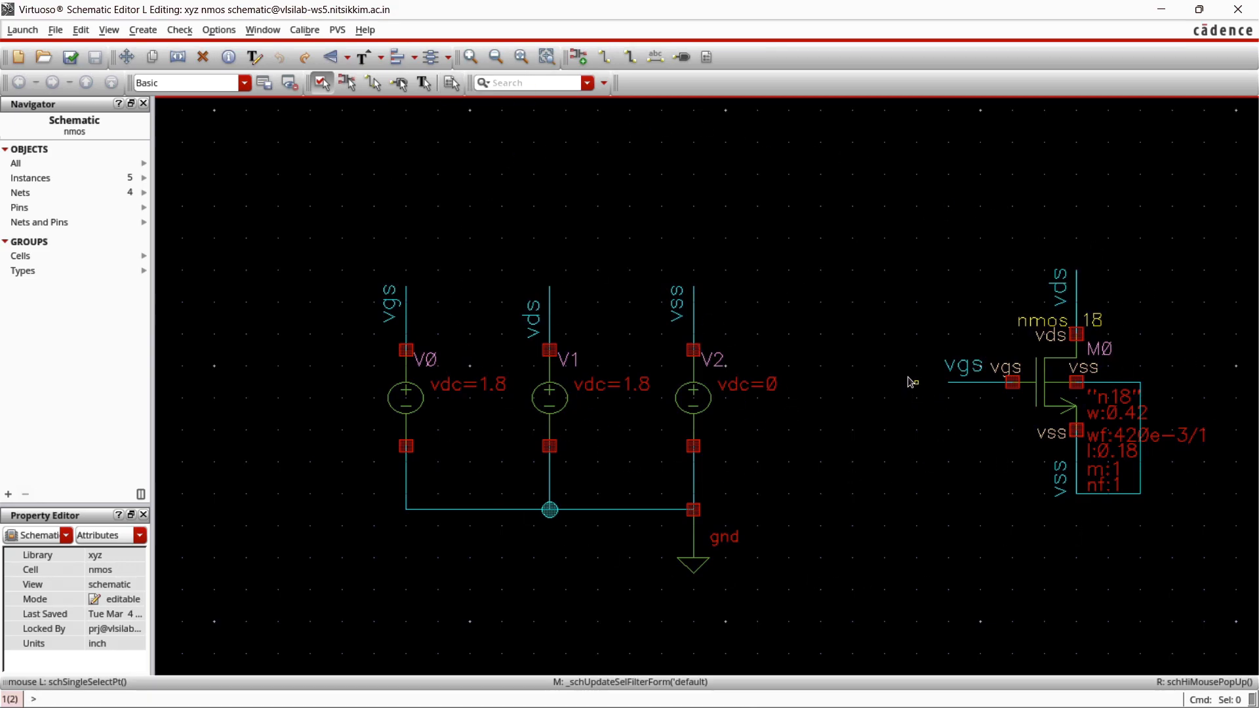
{"action": "key", "text": "alt+l"}
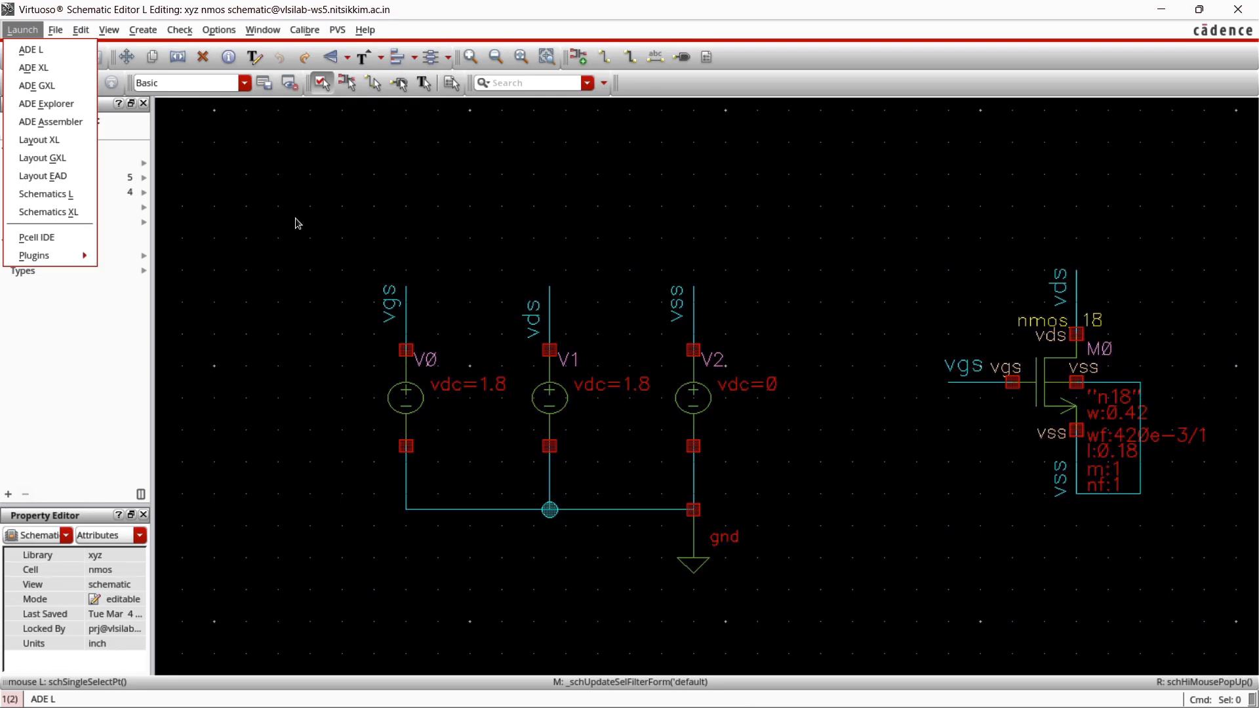
{"action": "key", "text": "Escape"}
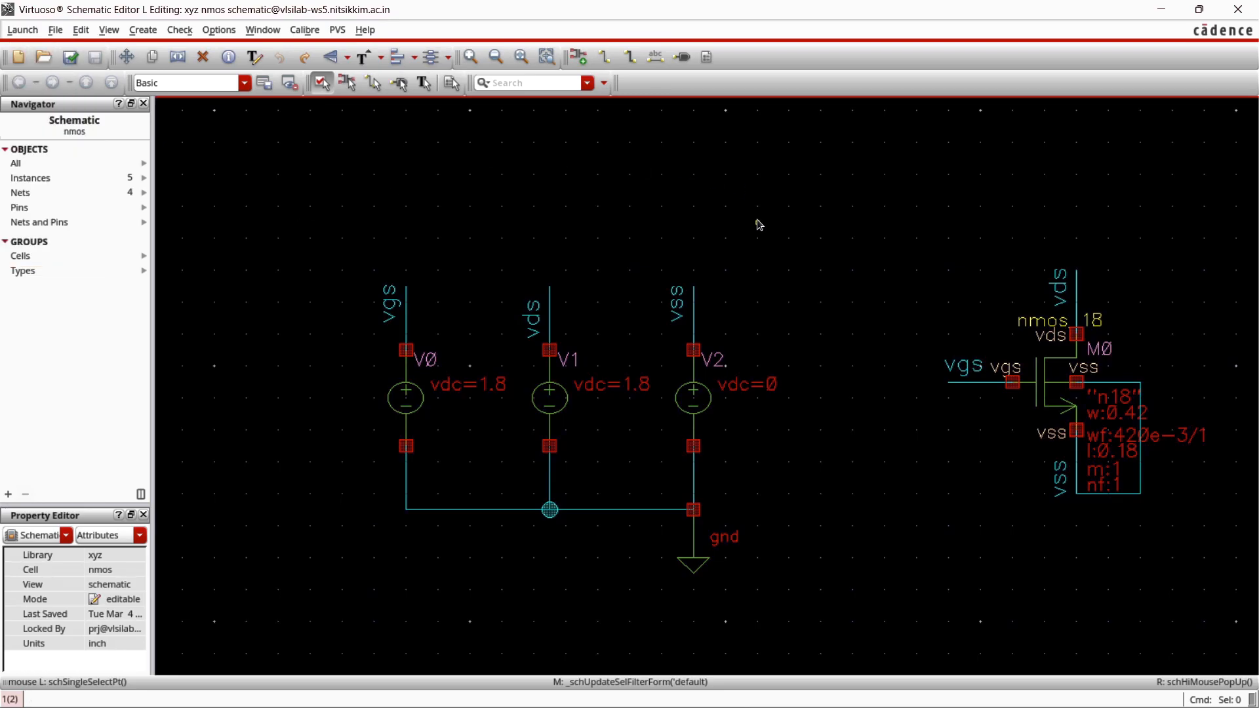